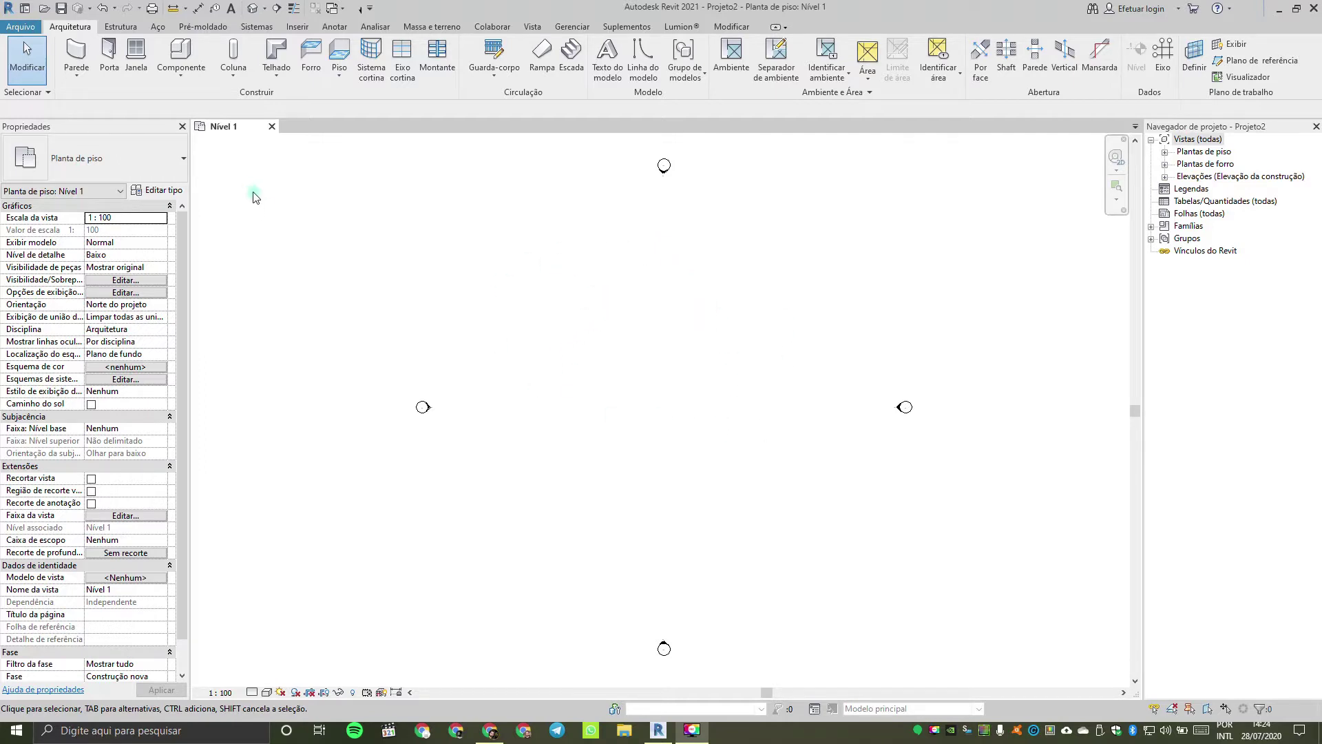
Step: Draw a straight horizontal curtain wall of type Vitrine, about 20 m long, between the elevation markers on the Nível 1 plan
{"action": "left_click", "coordinate": [77, 49]}
{"action": "left_click", "coordinate": [96, 158]}
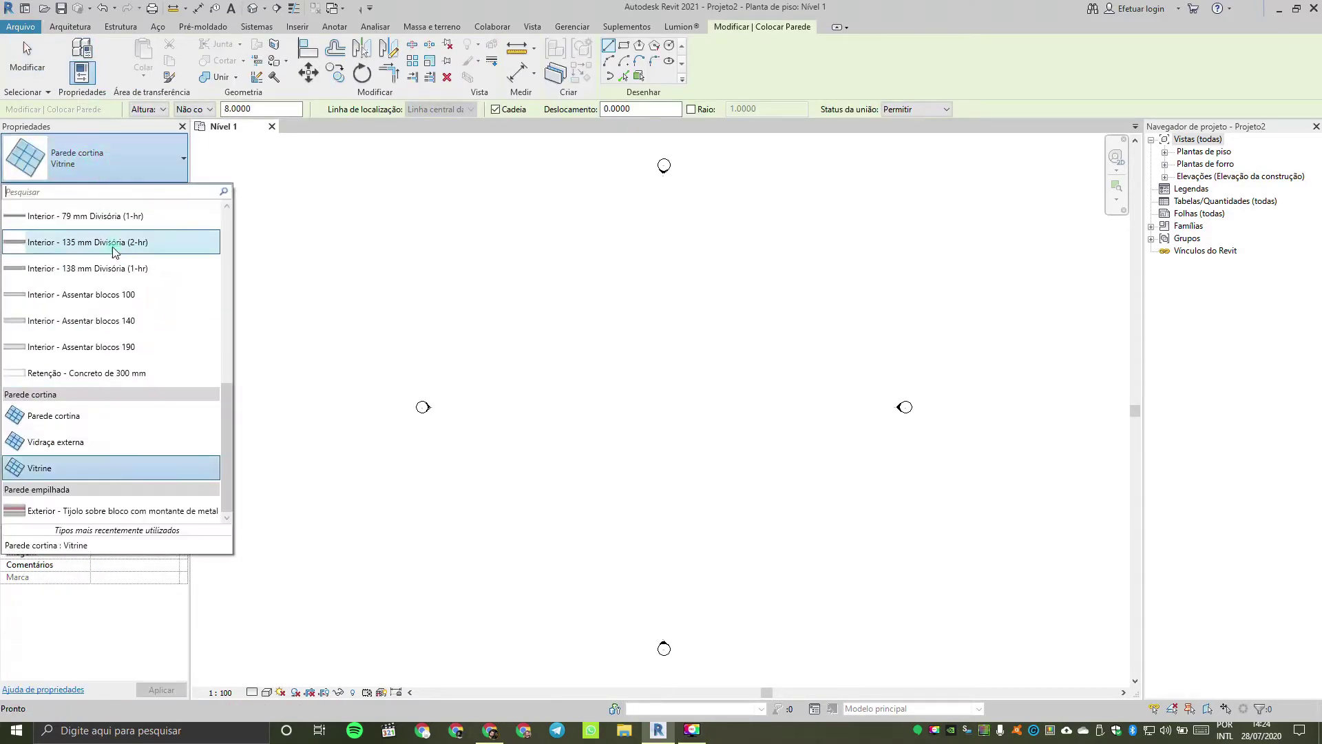
{"action": "scroll", "coordinate": [114, 247], "scroll_direction": "up", "scroll_amount": 10}
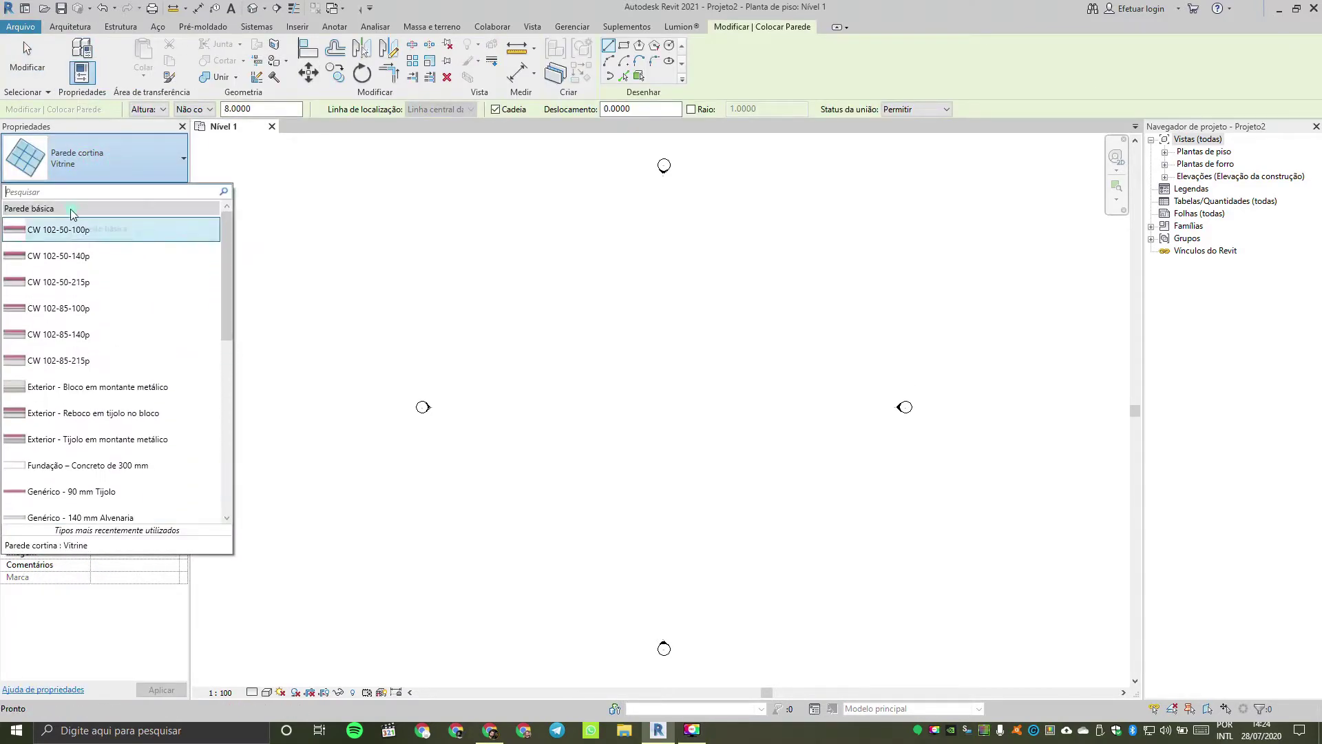
{"action": "left_click_drag", "start_coordinate": [227, 248], "coordinate": [225, 416]}
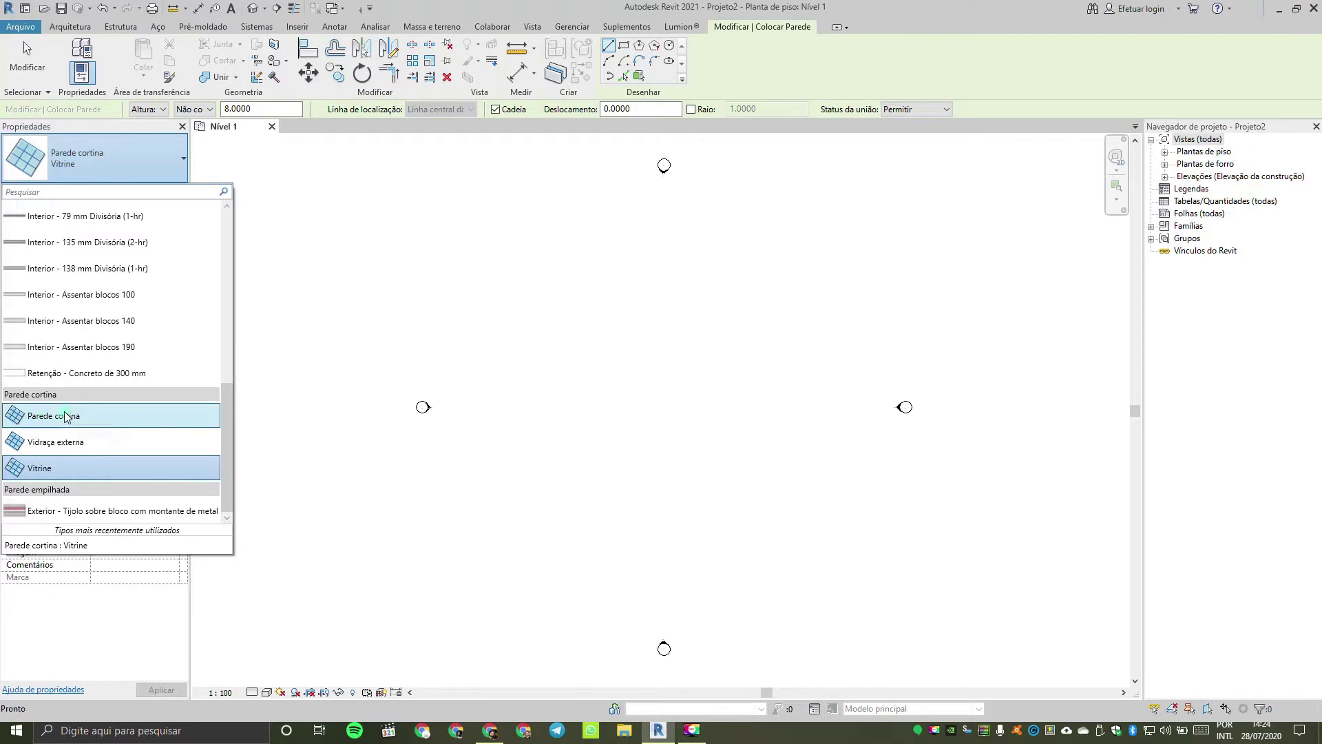
{"action": "left_click", "coordinate": [57, 468]}
{"action": "left_click", "coordinate": [552, 411]}
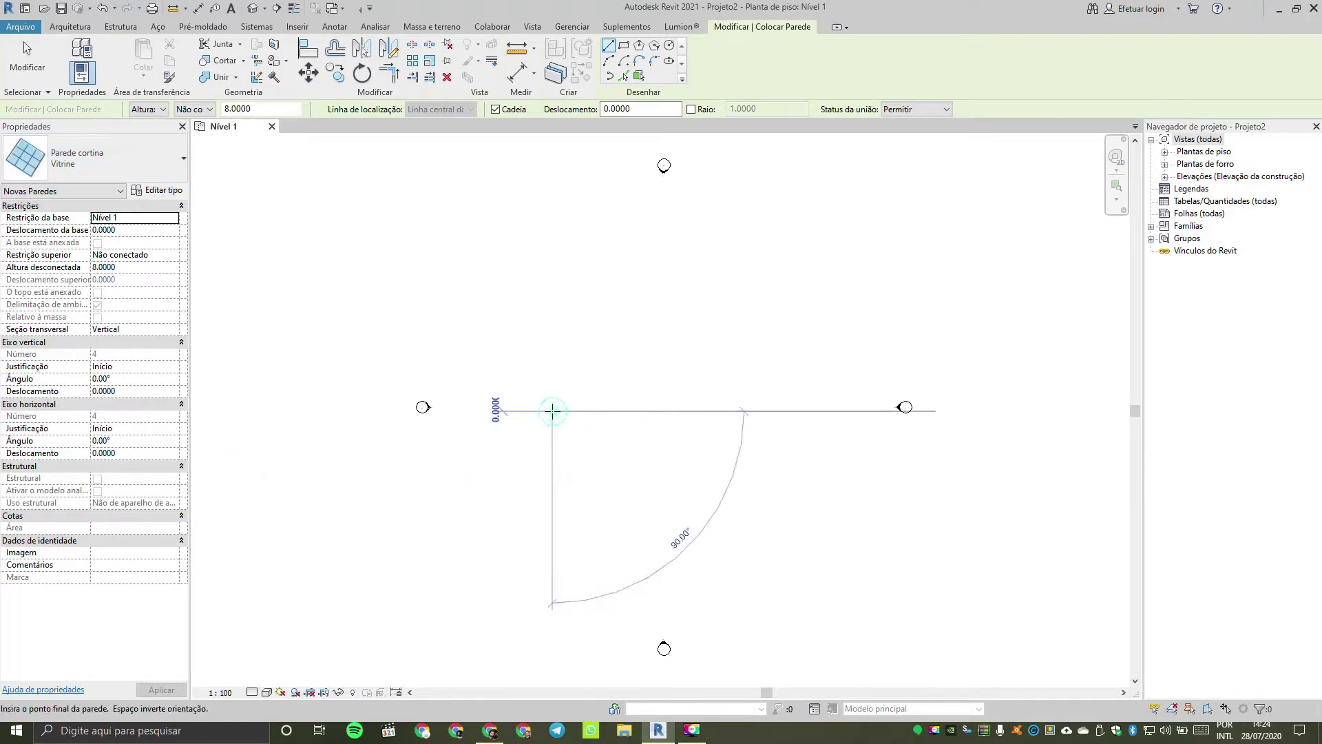
{"action": "left_click", "coordinate": [744, 411]}
{"action": "key", "text": "Escape"}
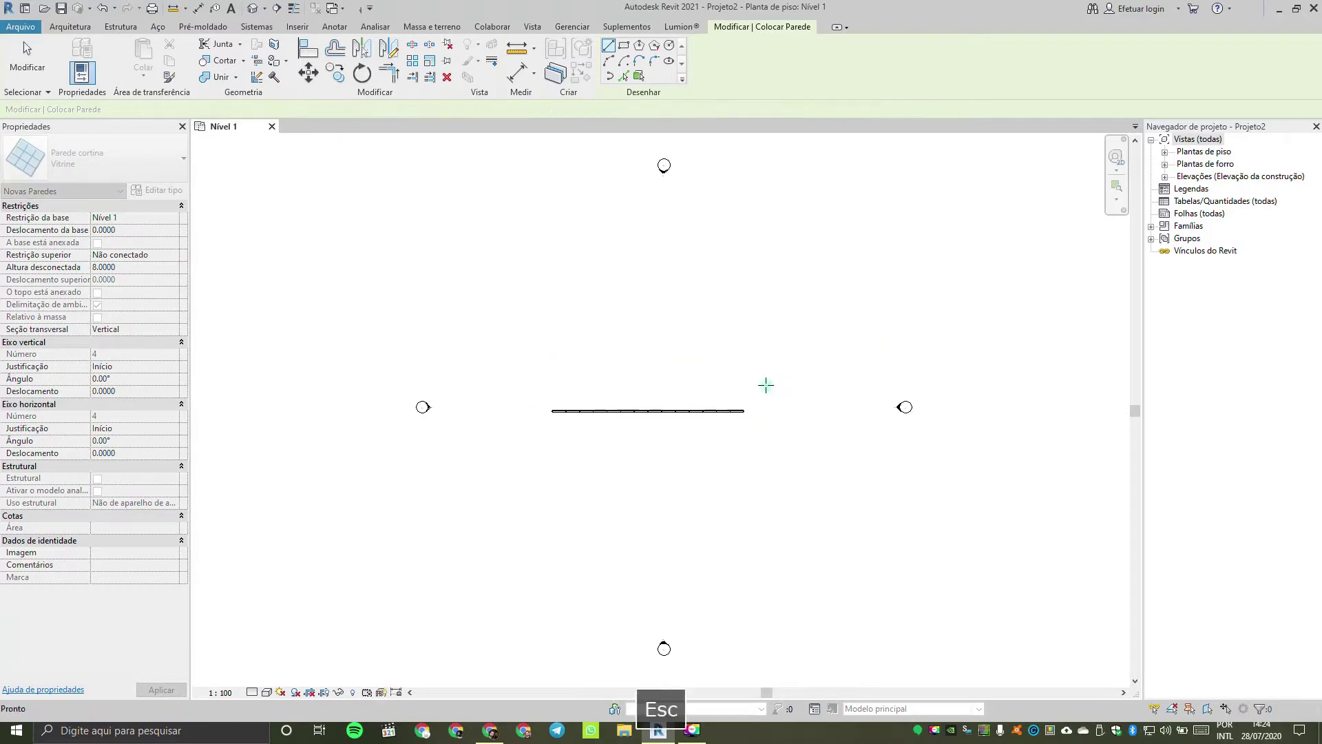
{"action": "key", "text": "Escape"}
{"action": "scroll", "coordinate": [644, 427], "scroll_direction": "up", "scroll_amount": 5}
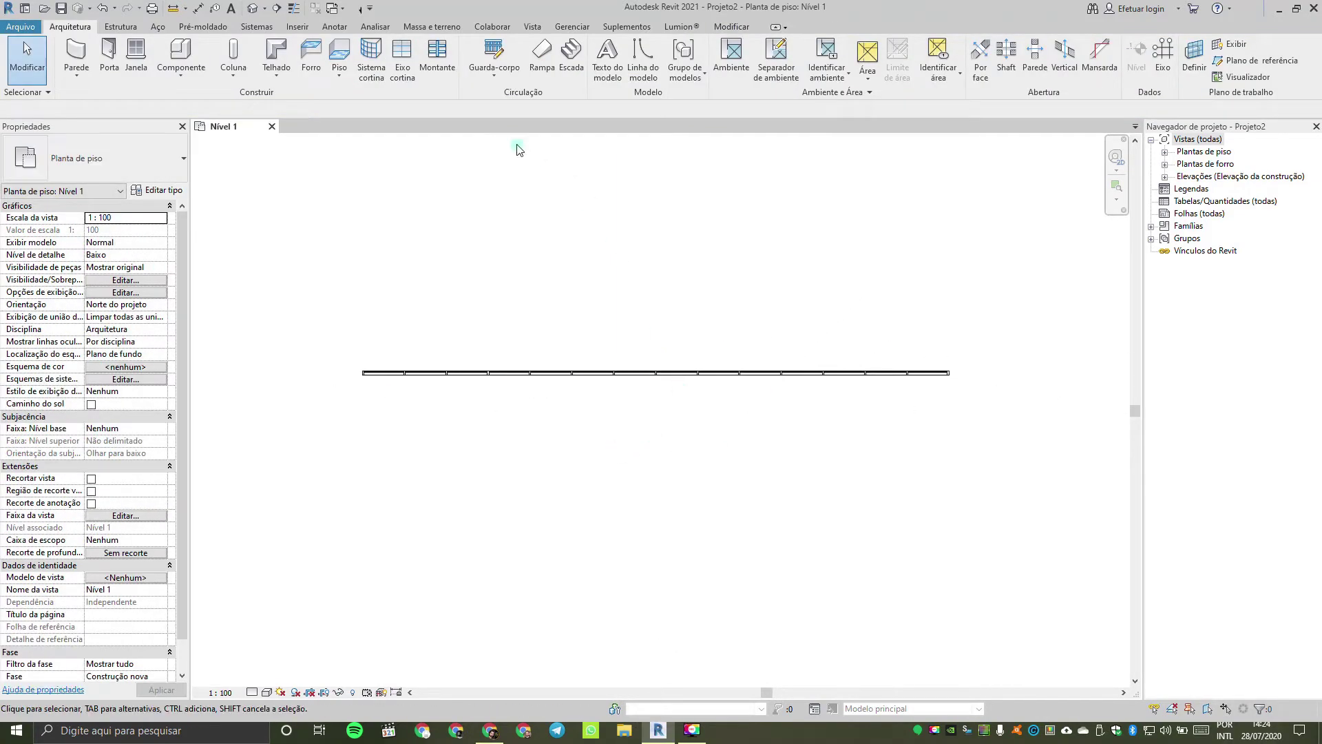
Step: Open the default 3D view and change its visual style so the curtain wall's glass panels appear in colour
{"action": "left_click", "coordinate": [253, 9]}
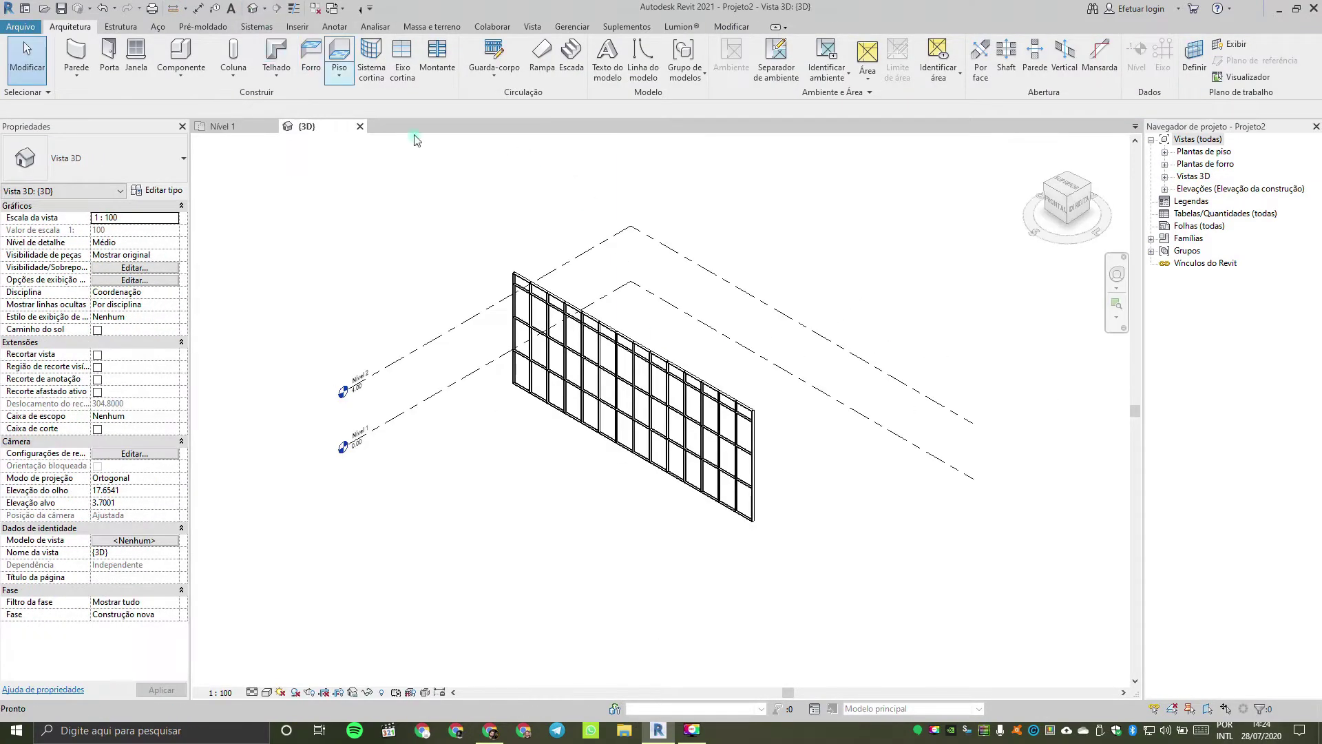
{"action": "scroll", "coordinate": [778, 520], "scroll_direction": "up", "scroll_amount": 1}
{"action": "middle_click_drag", "start_coordinate": [710, 524], "coordinate": [745, 564]}
{"action": "middle_click_drag", "start_coordinate": [745, 564], "coordinate": [769, 558], "text": "shift"}
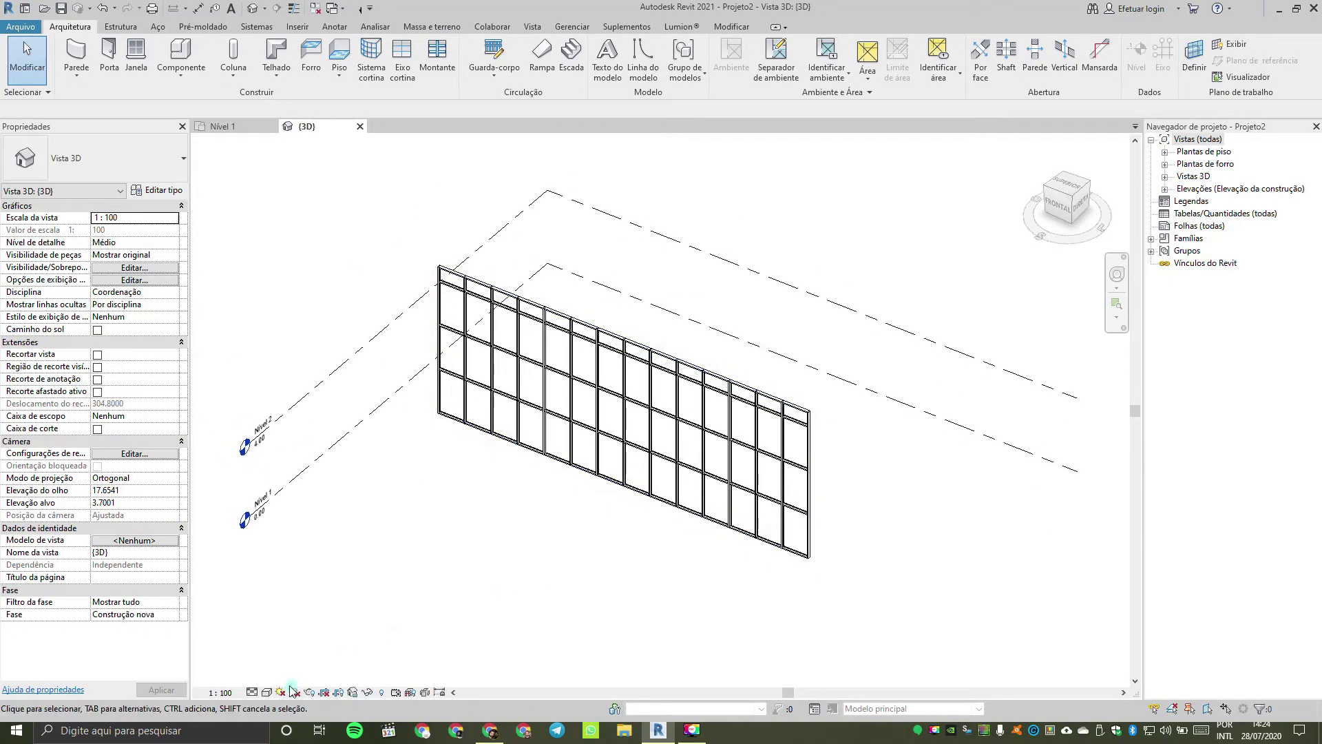
{"action": "left_click", "coordinate": [267, 692]}
{"action": "left_click", "coordinate": [306, 658]}
{"action": "left_click", "coordinate": [605, 477]}
{"action": "left_click", "coordinate": [568, 581]}
{"action": "scroll", "coordinate": [588, 535], "scroll_direction": "up", "scroll_amount": 2}
{"action": "middle_click_drag", "start_coordinate": [579, 514], "coordinate": [590, 561]}
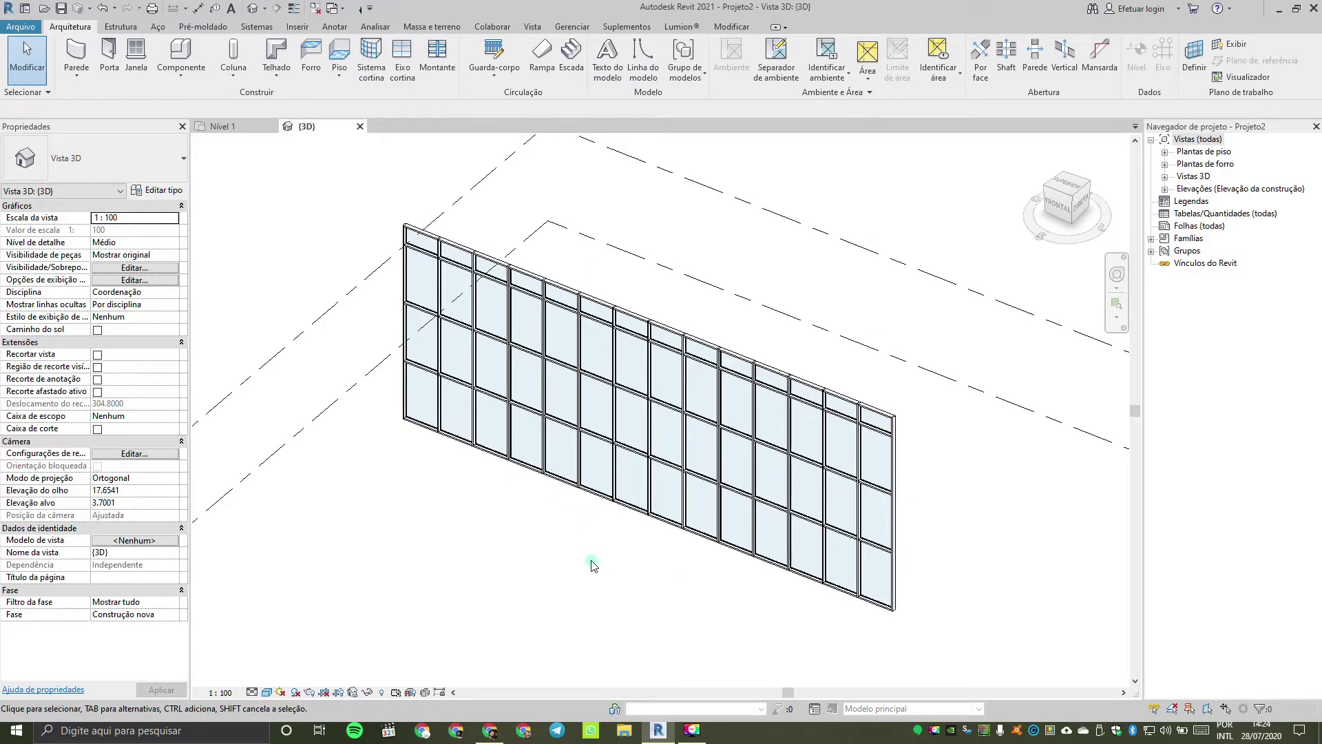
Step: Select a horizontal mullion in the middle of the curtain wall, followed by the glass panel above it, to inspect each component
{"action": "left_click", "coordinate": [633, 394]}
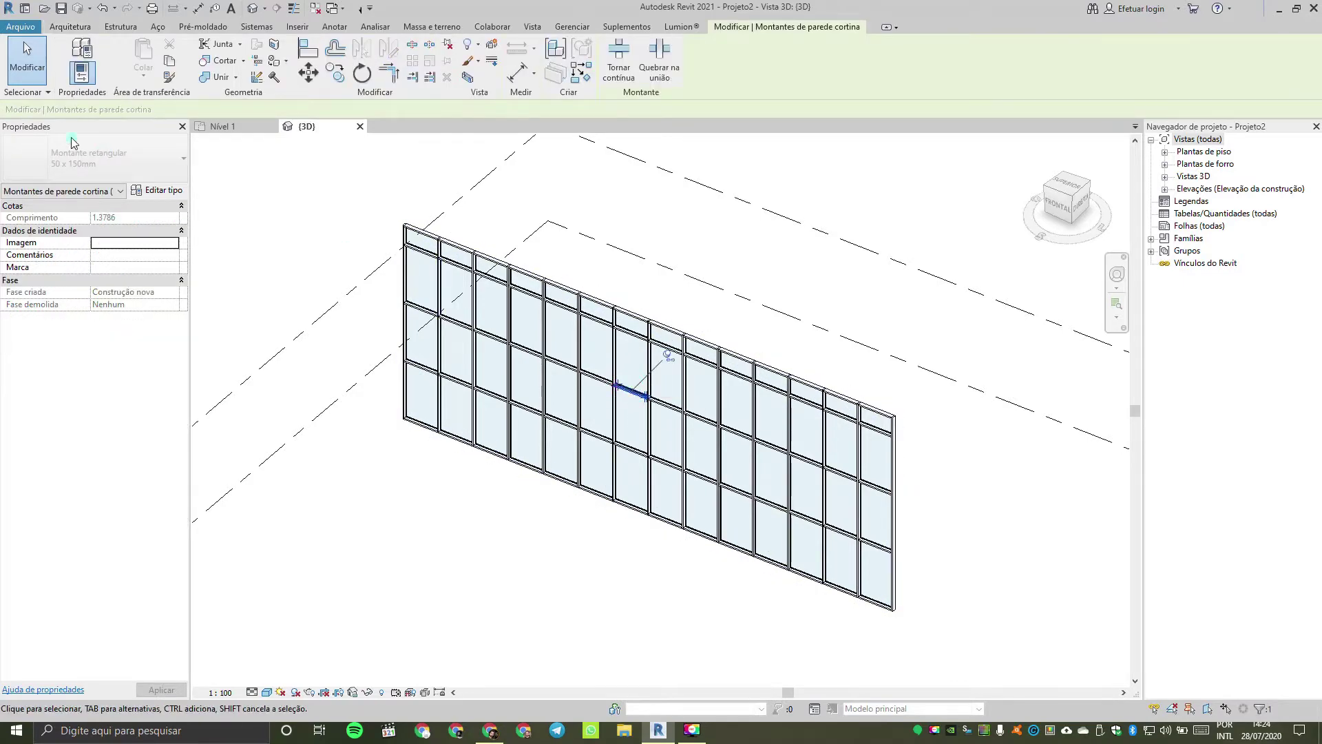
{"action": "key", "text": "Tab"}
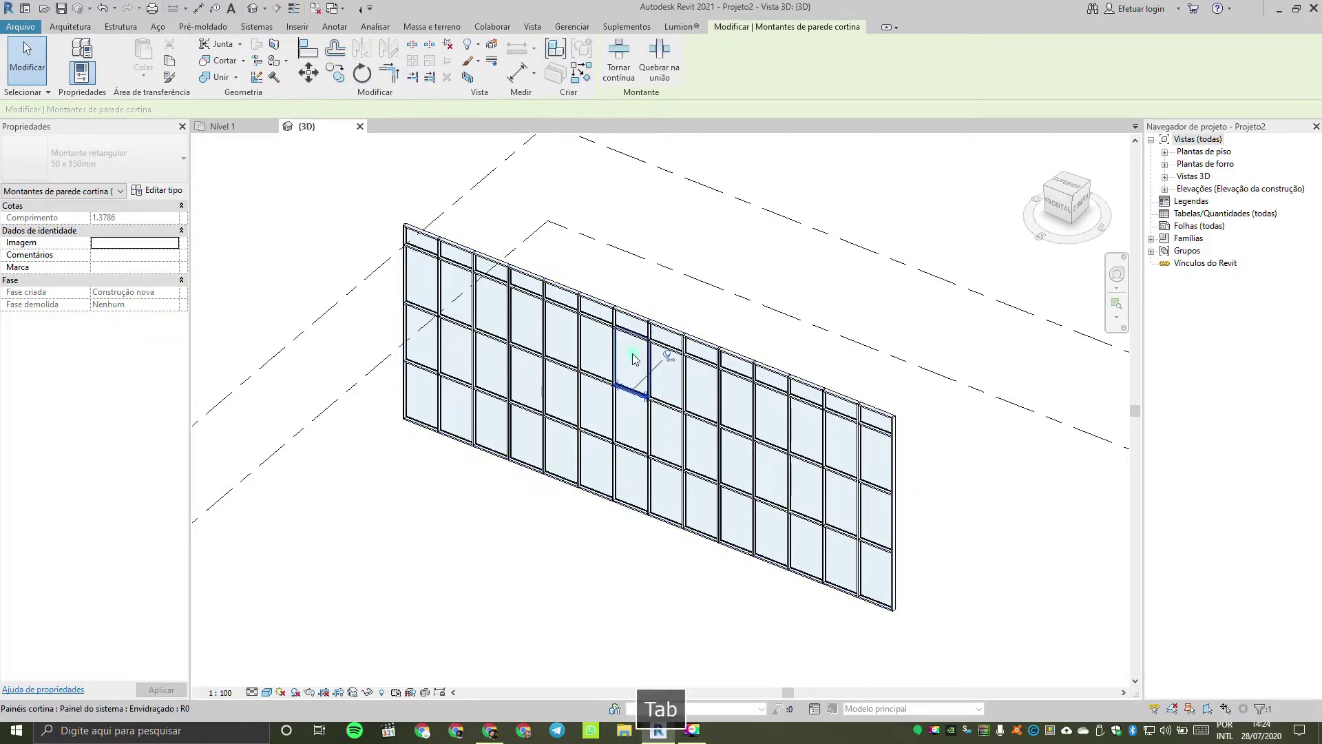
{"action": "left_click", "coordinate": [616, 357]}
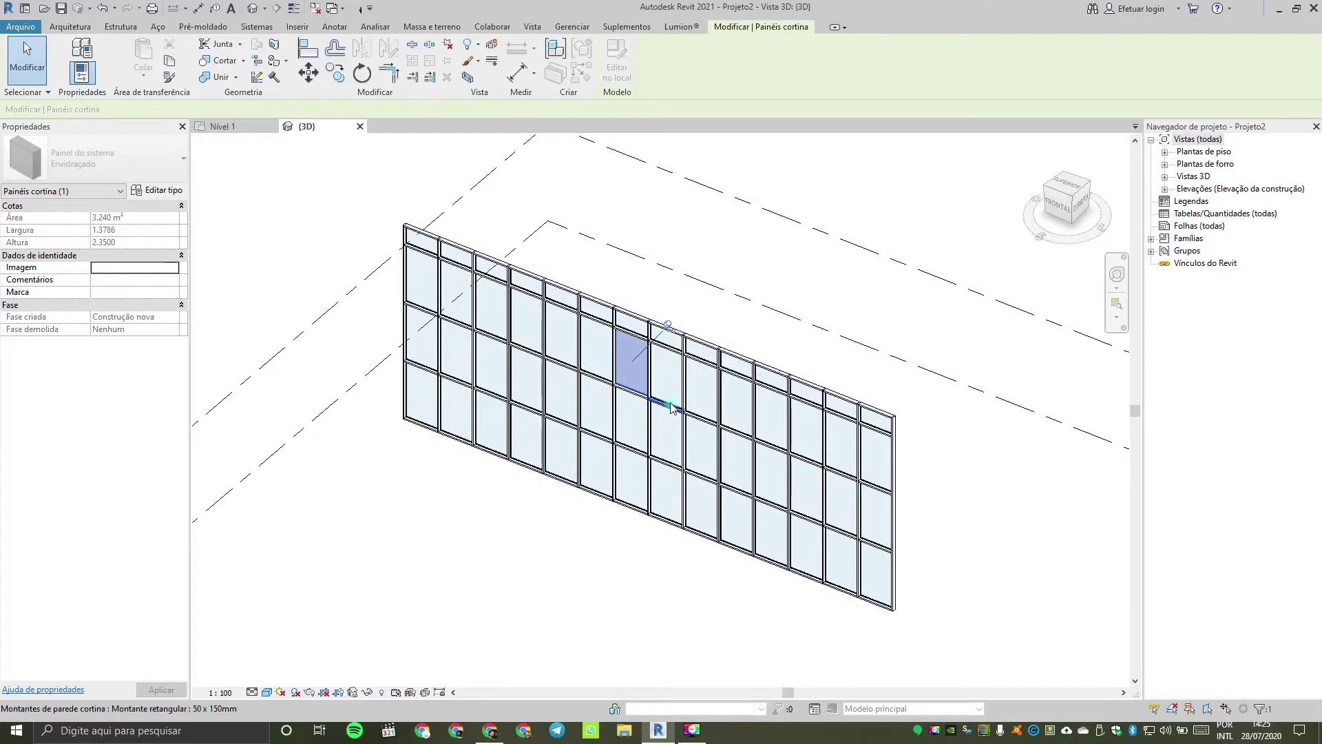
{"action": "left_click", "coordinate": [716, 310]}
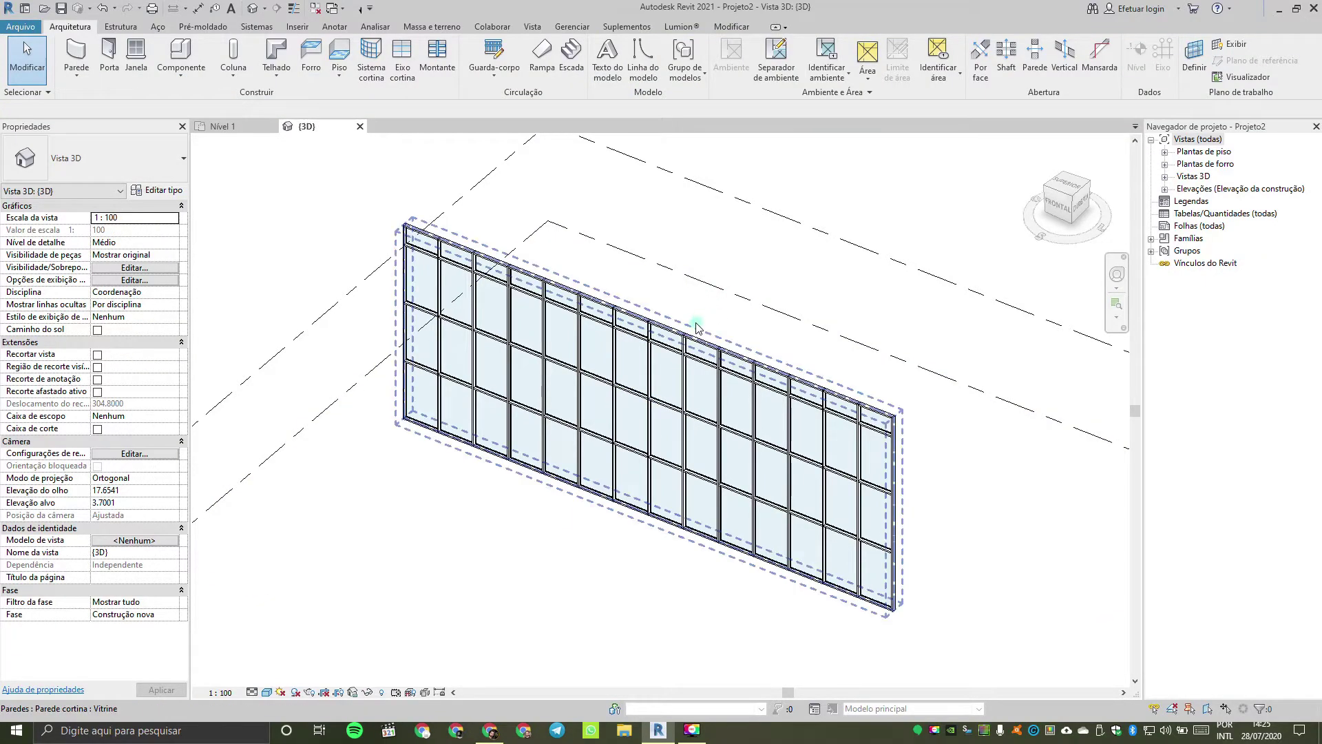
Step: Select the whole curtain wall by its outer boundary and shift it freehand a short distance
{"action": "left_click", "coordinate": [696, 326]}
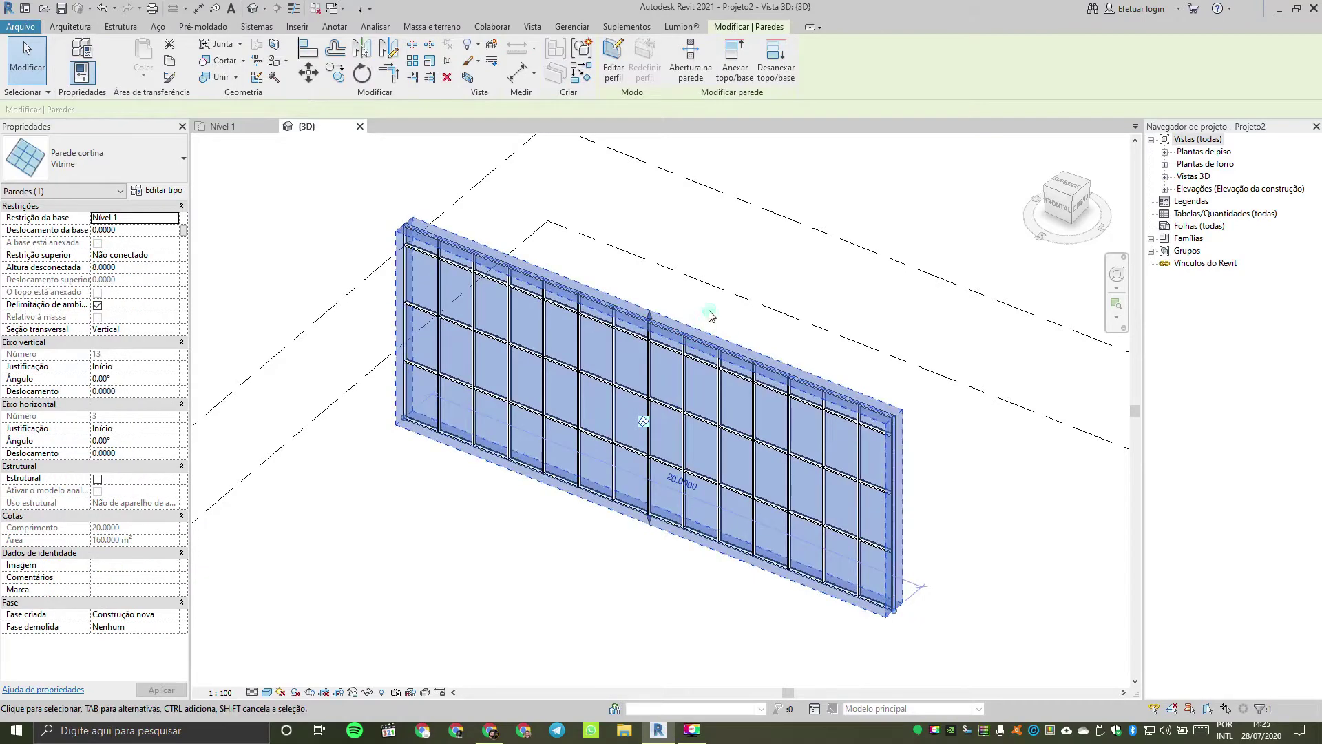
{"action": "left_click", "coordinate": [711, 314]}
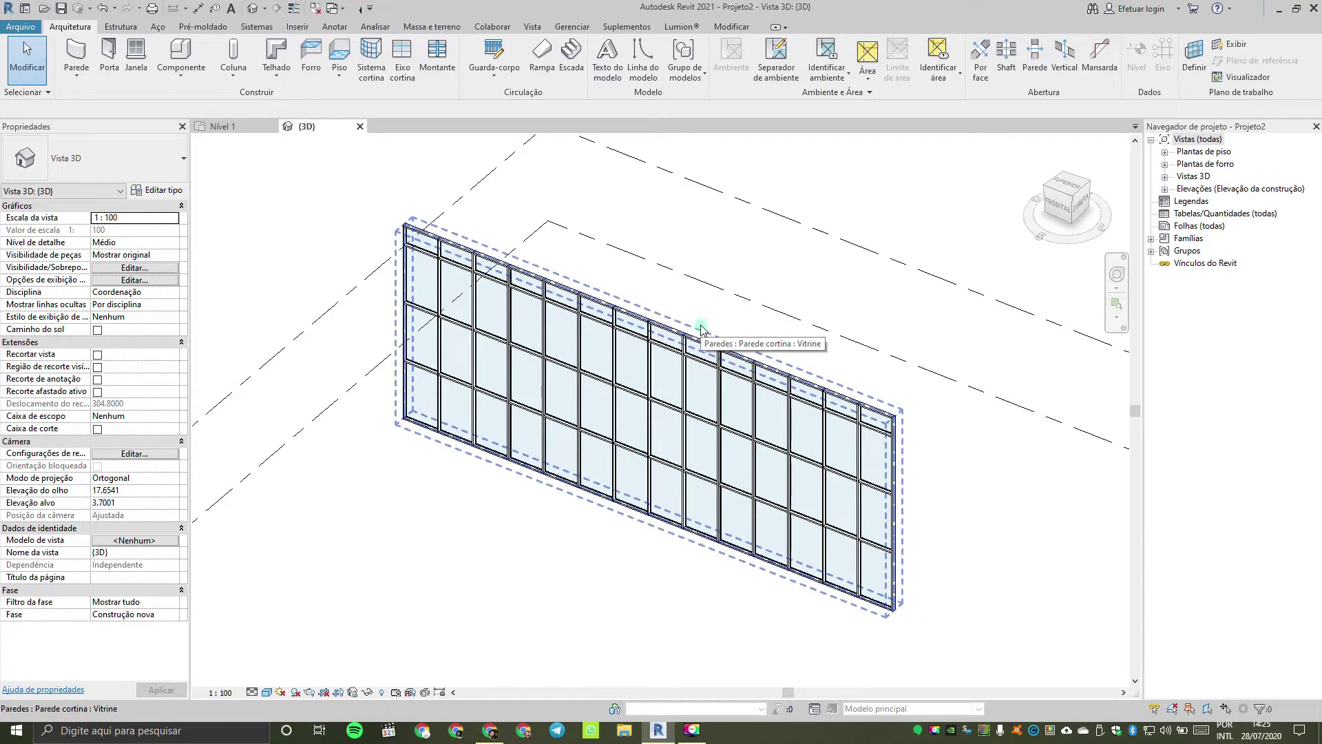
{"action": "left_click", "coordinate": [701, 328]}
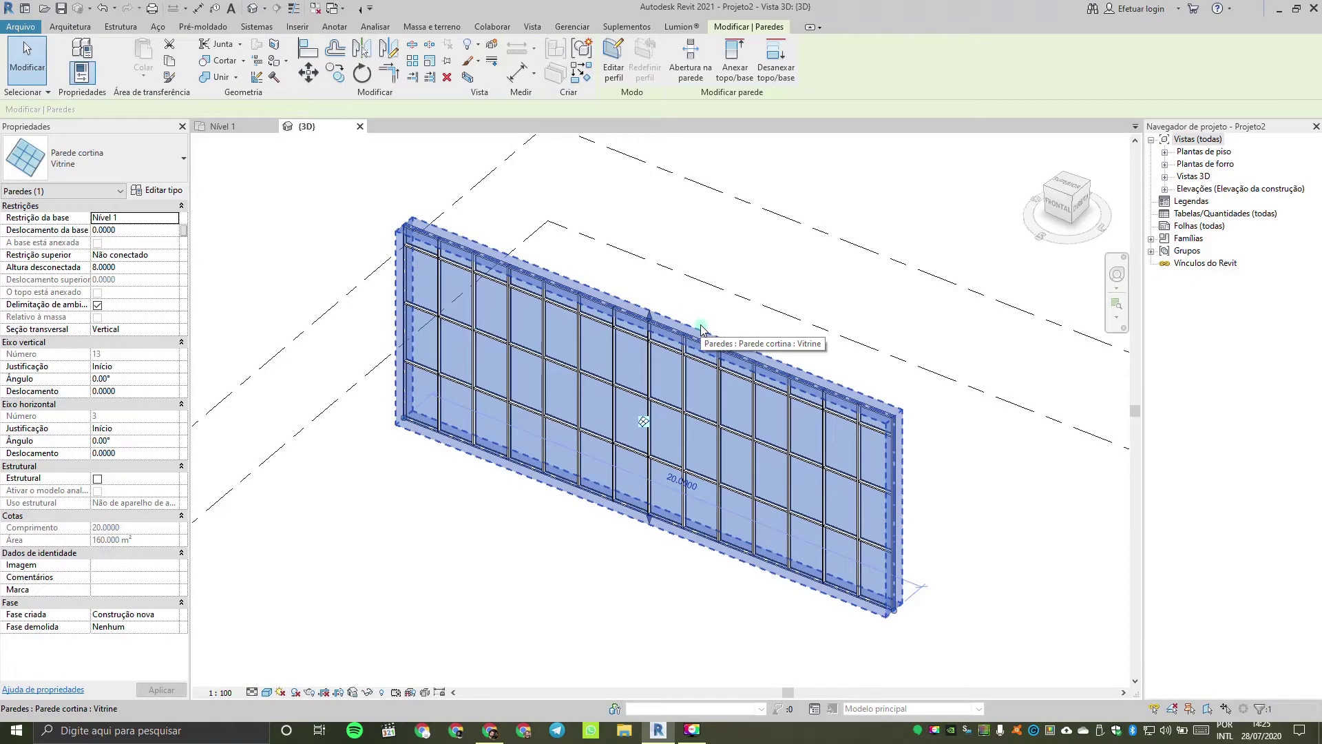
{"action": "left_click_drag", "start_coordinate": [694, 331], "coordinate": [796, 318]}
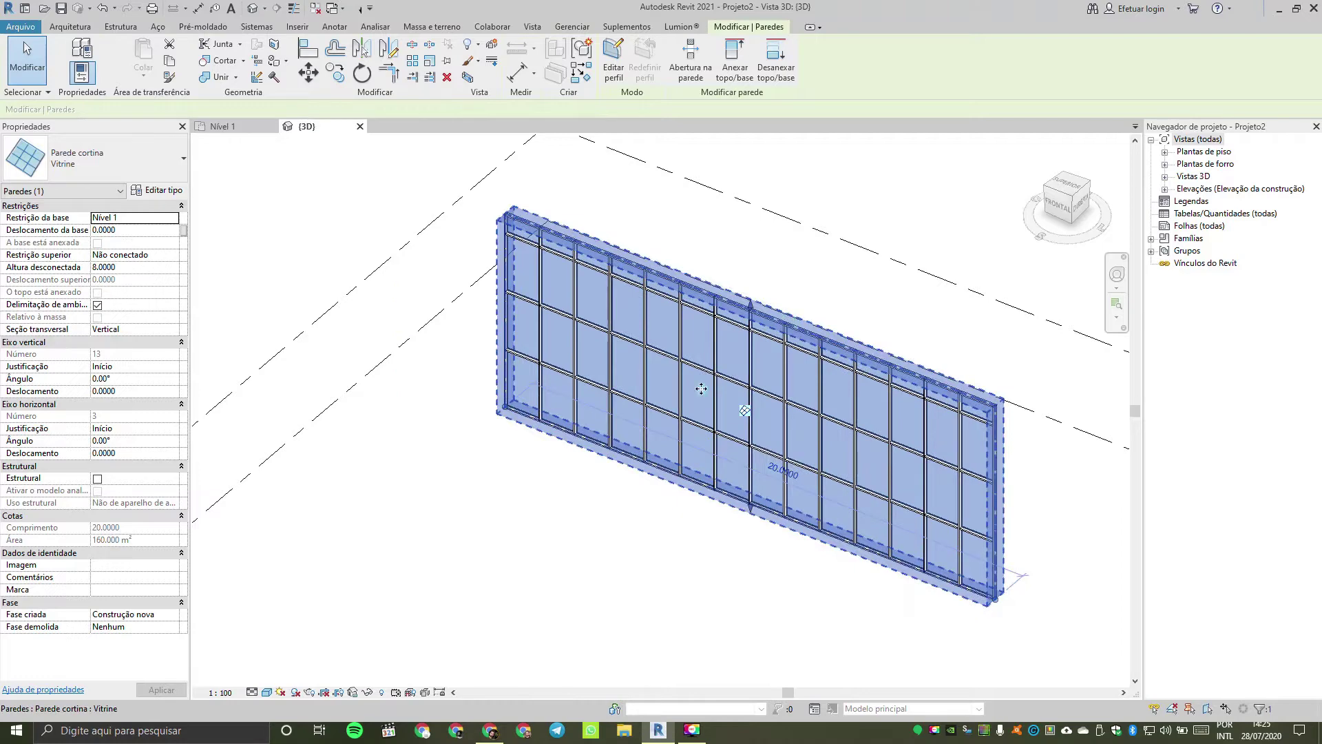
{"action": "left_click", "coordinate": [569, 516]}
Step: Select a lower vertical mullion and a vertical curtain grid line in turn to inspect their properties
{"action": "left_click", "coordinate": [580, 425]}
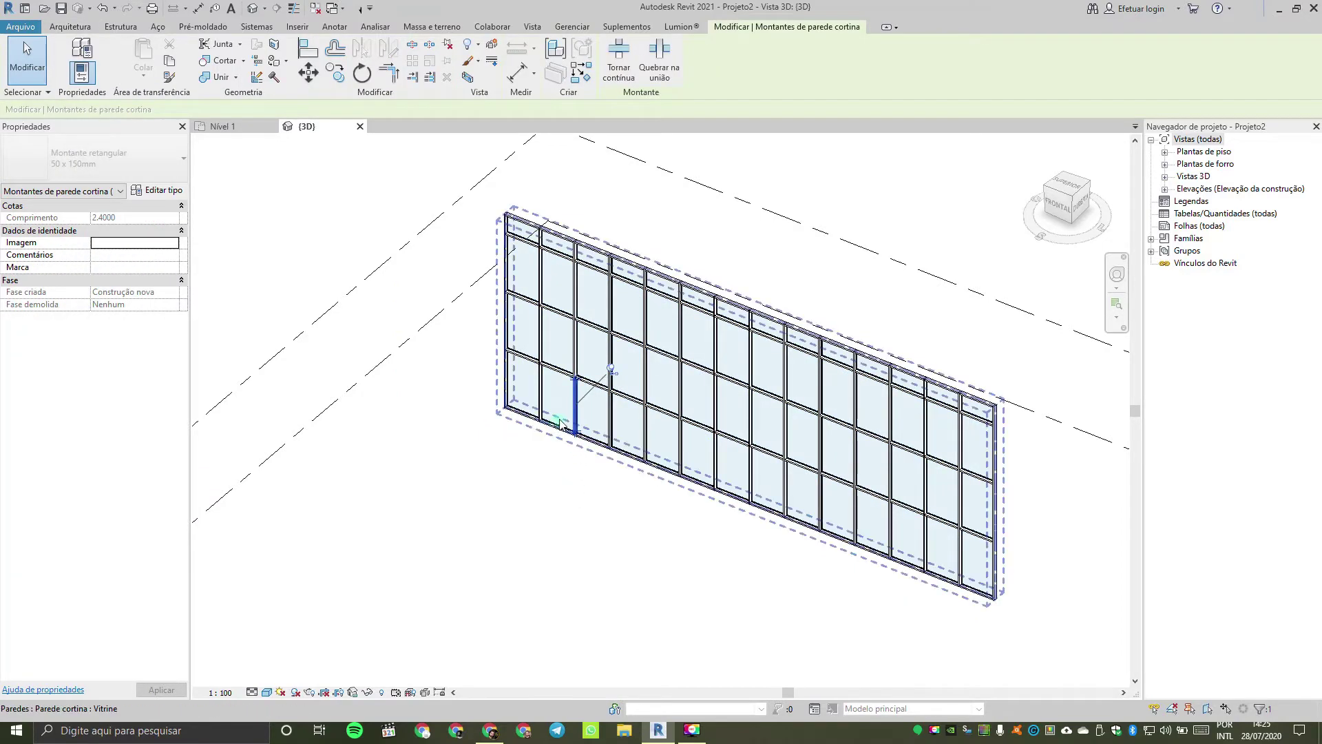
{"action": "left_click", "coordinate": [545, 455]}
{"action": "middle_click_drag", "start_coordinate": [554, 457], "coordinate": [510, 436]}
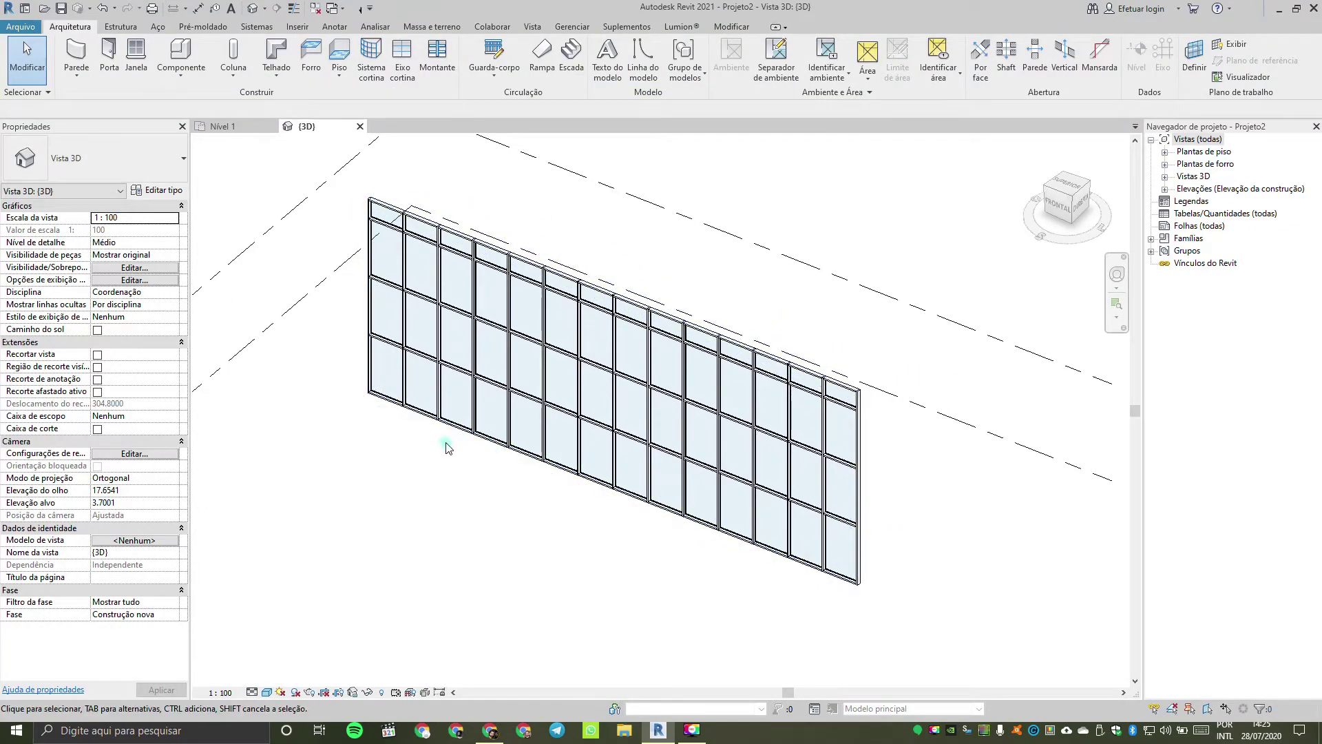
{"action": "middle_click_drag", "start_coordinate": [447, 447], "coordinate": [441, 454]}
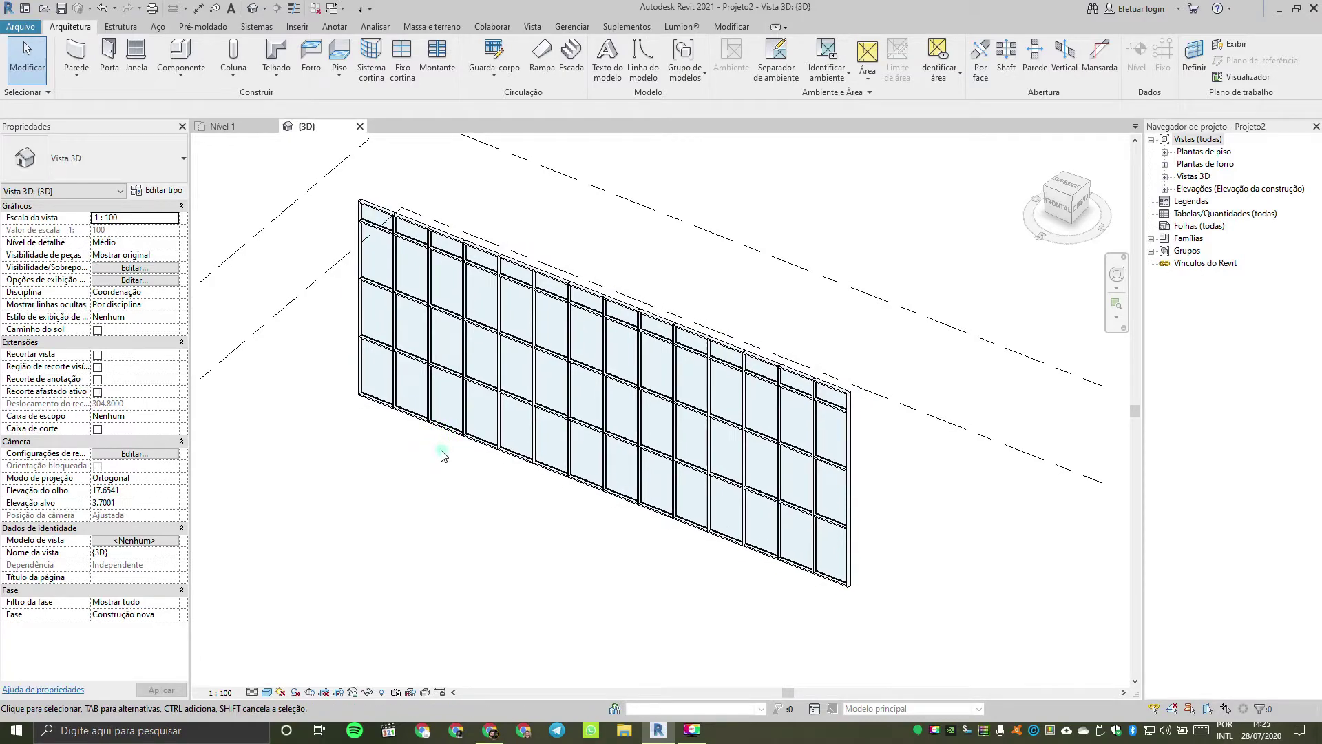
{"action": "key", "text": "Tab"}
{"action": "key", "text": "Tab"}
{"action": "key", "text": "Tab"}
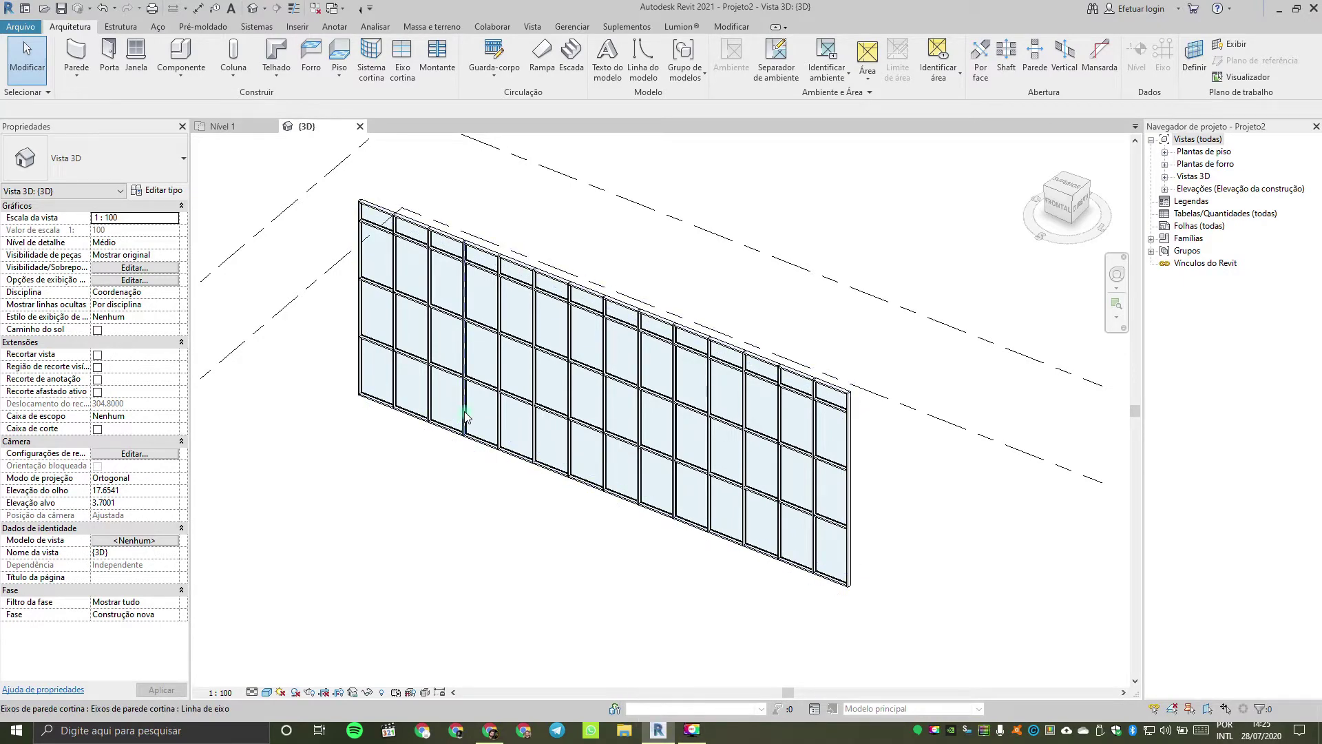
{"action": "left_click", "coordinate": [464, 413]}
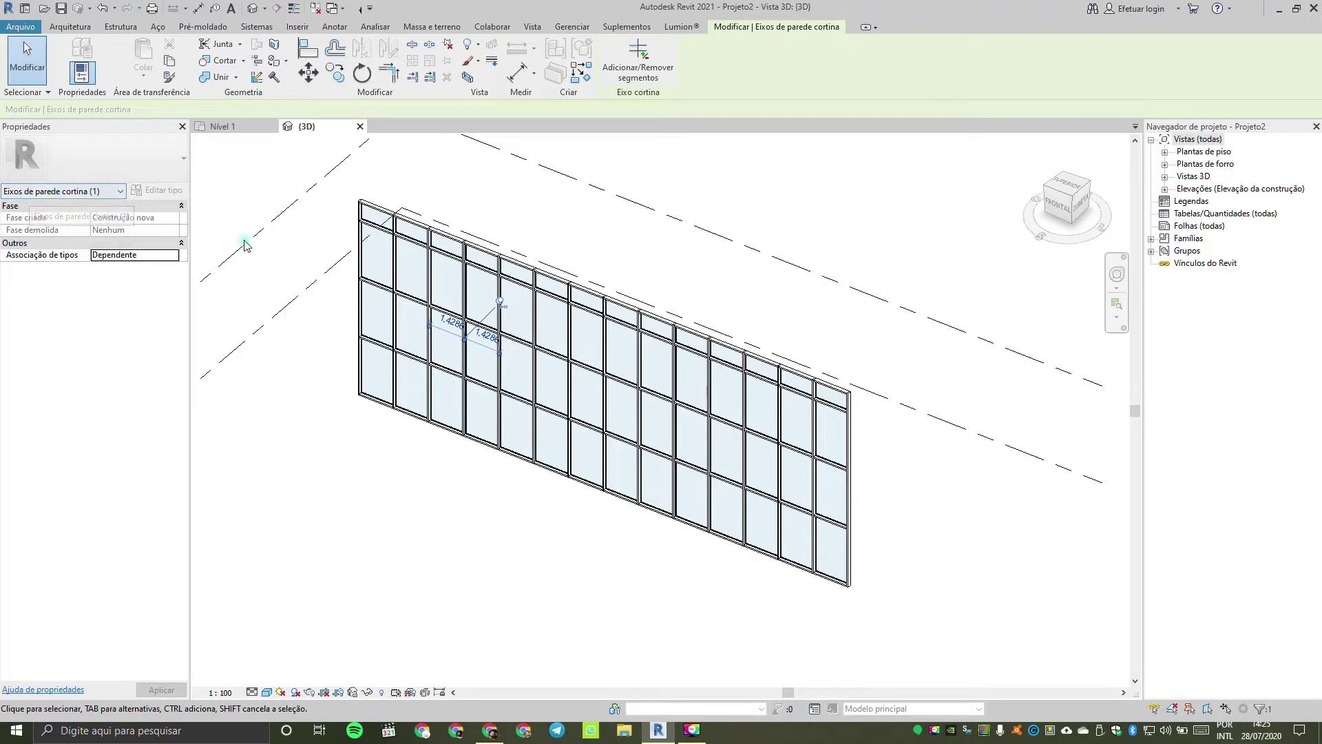
{"action": "left_click", "coordinate": [471, 518]}
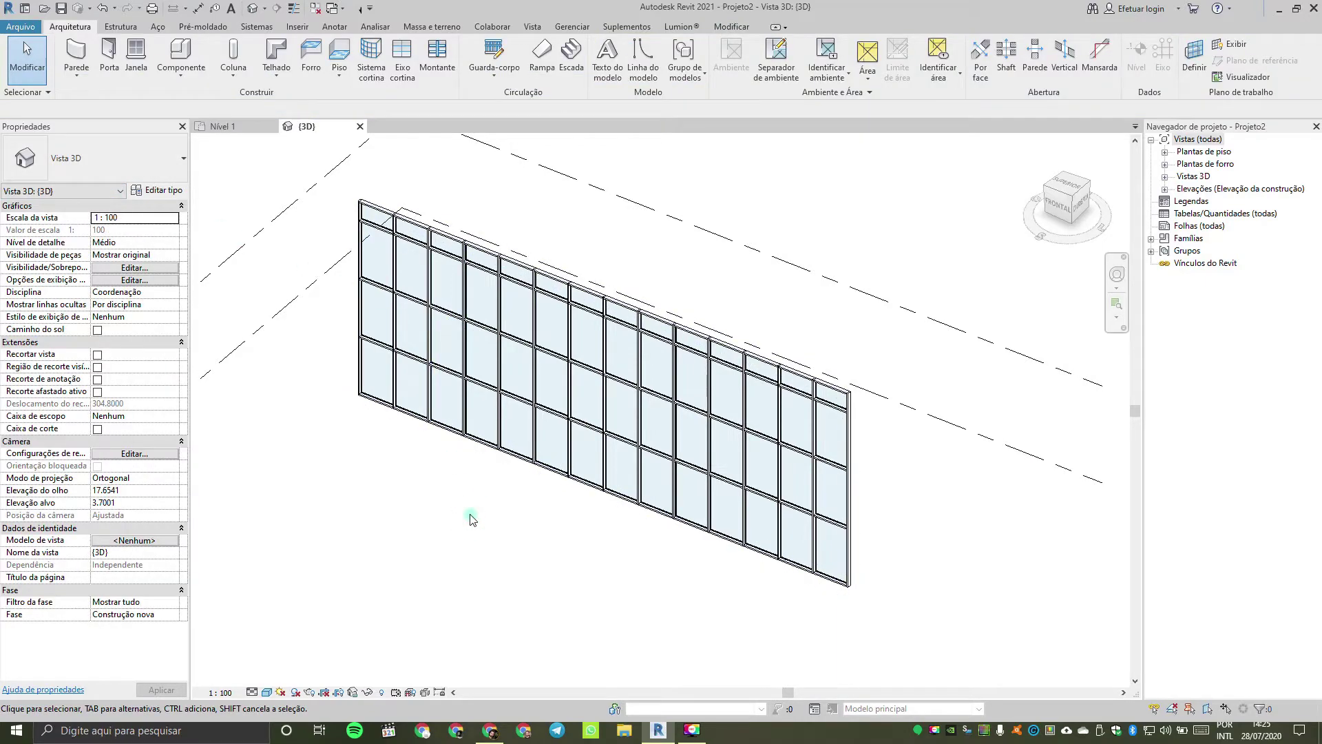
Step: Review the Vitrine curtain wall's type properties, including the layout and spacing of its vertical and horizontal grids
{"action": "middle_click_drag", "start_coordinate": [477, 487], "coordinate": [449, 505]}
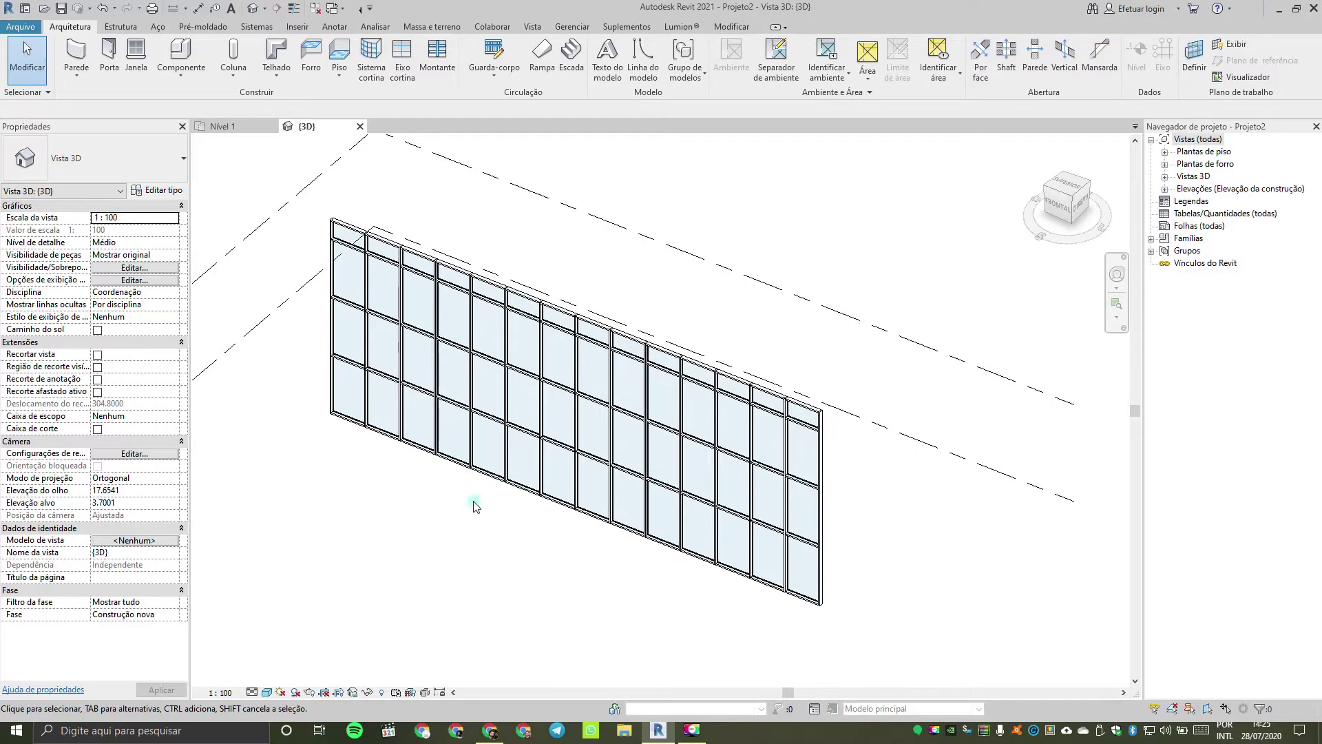
{"action": "middle_click_drag", "start_coordinate": [461, 524], "coordinate": [496, 537]}
{"action": "scroll", "coordinate": [521, 535], "scroll_direction": "up", "scroll_amount": 2}
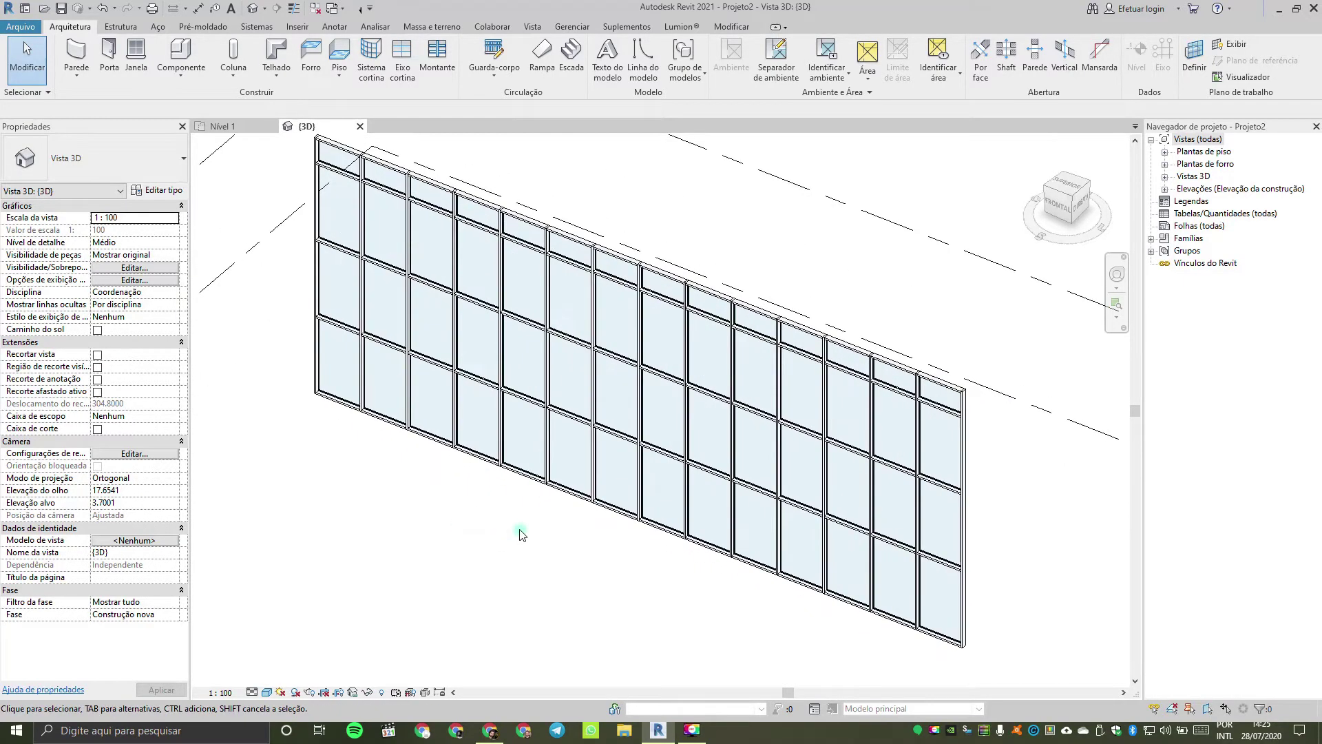
{"action": "left_click", "coordinate": [489, 424]}
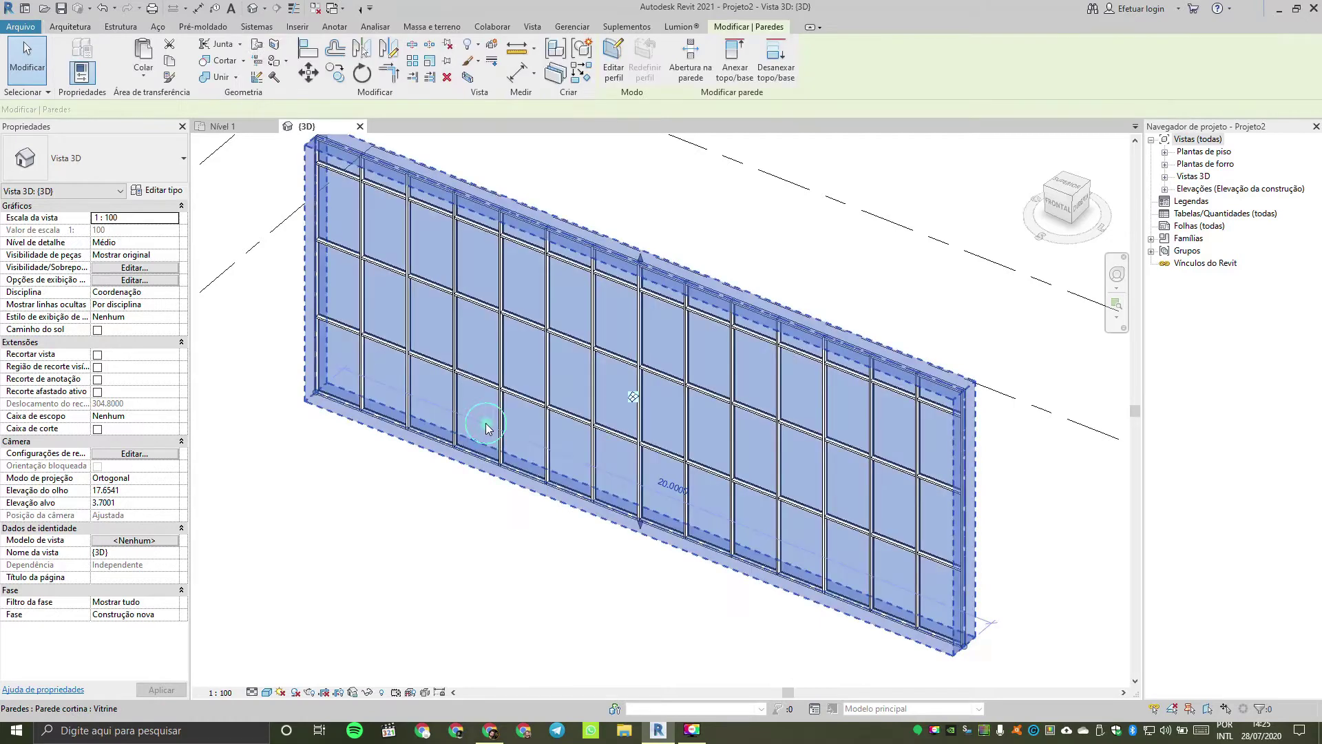
{"action": "left_click", "coordinate": [166, 193]}
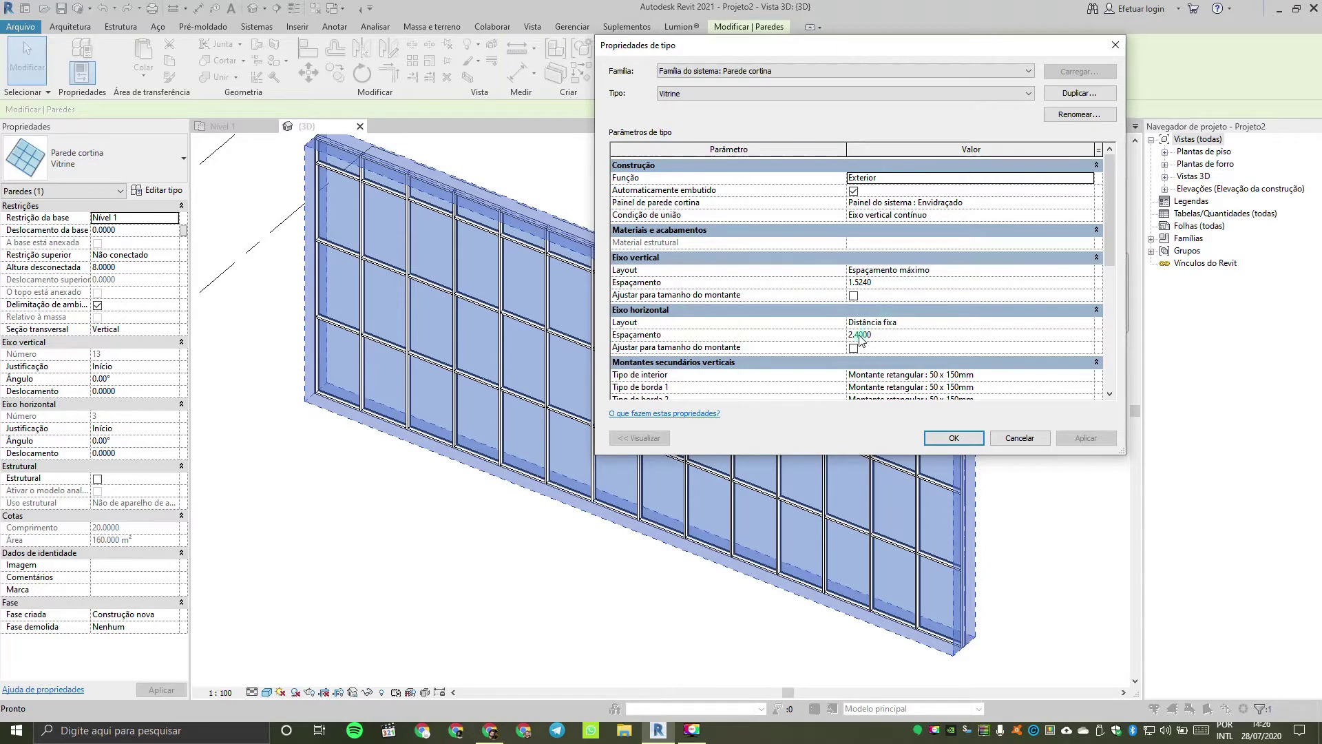
{"action": "left_click", "coordinate": [968, 439]}
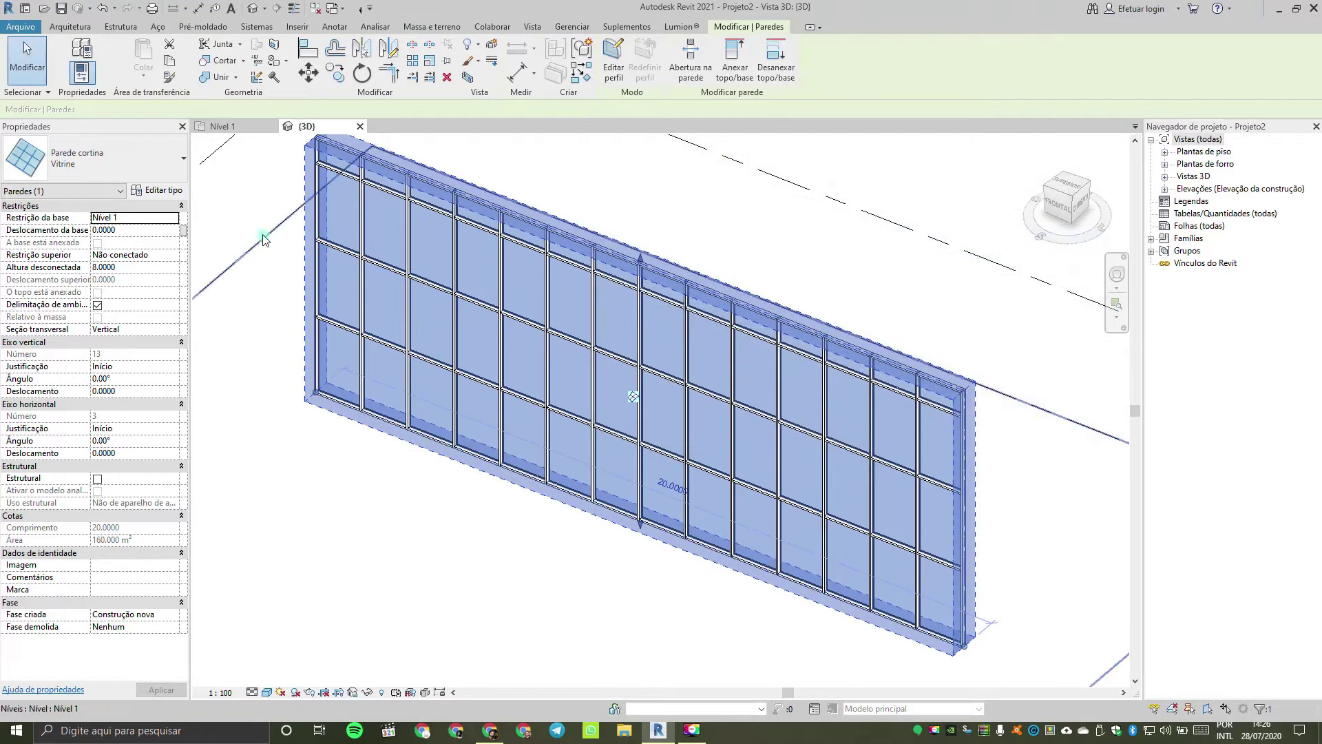
{"action": "left_click", "coordinate": [499, 634]}
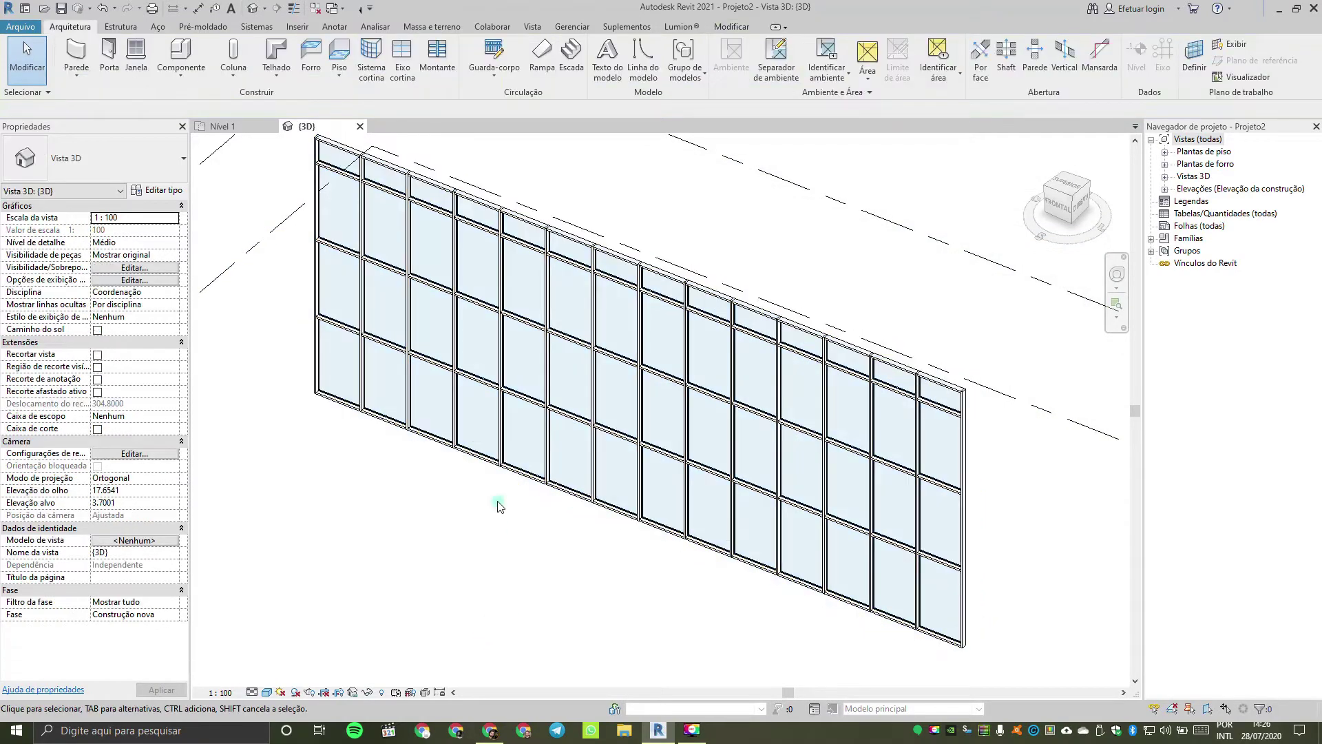
Step: Unpin a horizontal mullion near the middle of the curtain wall and change it to the circular type Raio de 50 mm
{"action": "middle_click_drag", "start_coordinate": [545, 426], "coordinate": [553, 458]}
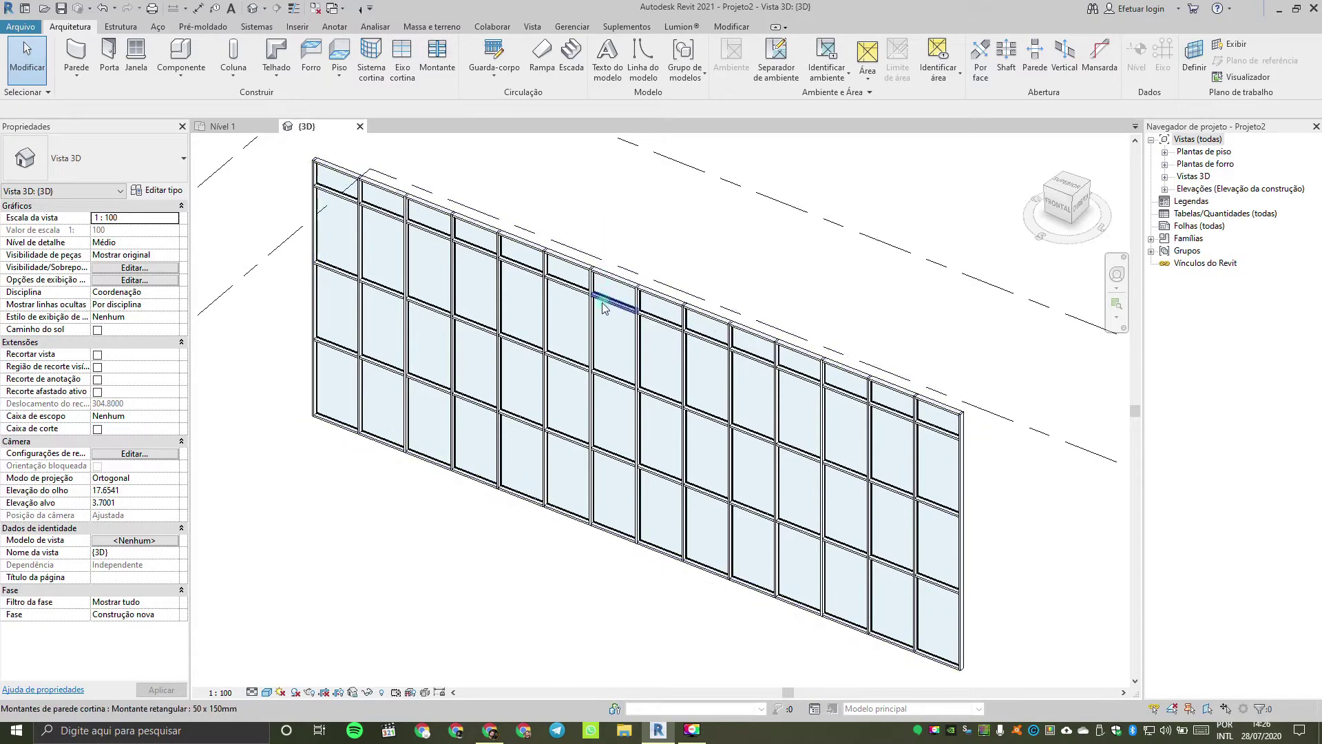
{"action": "left_click", "coordinate": [609, 382]}
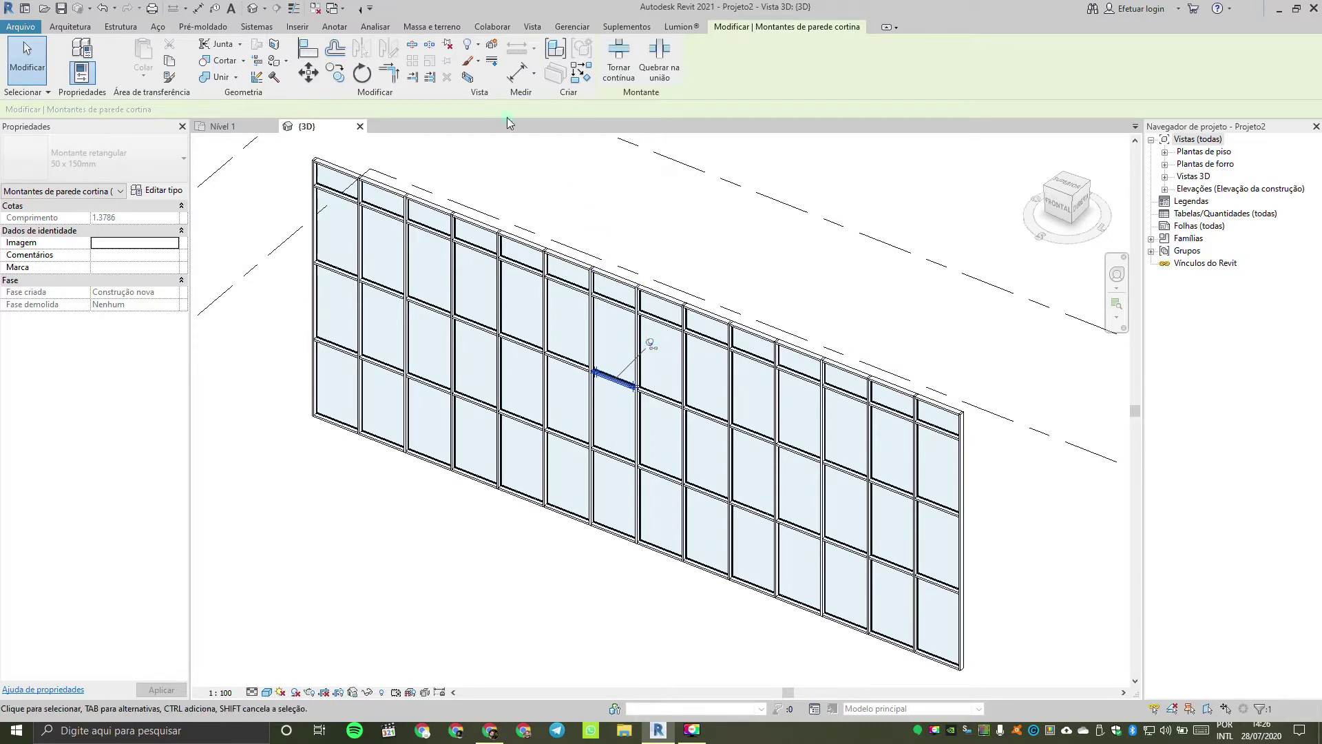
{"action": "left_click", "coordinate": [650, 344]}
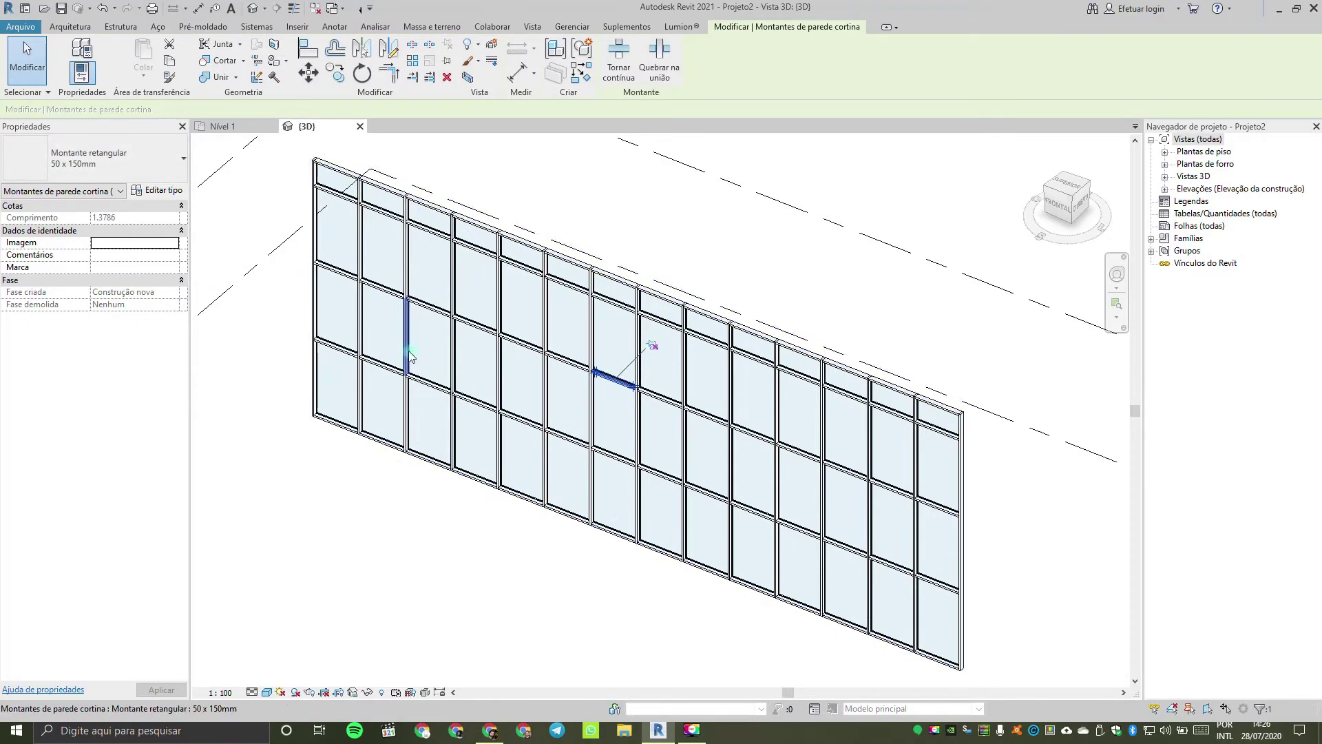
{"action": "left_click", "coordinate": [104, 161]}
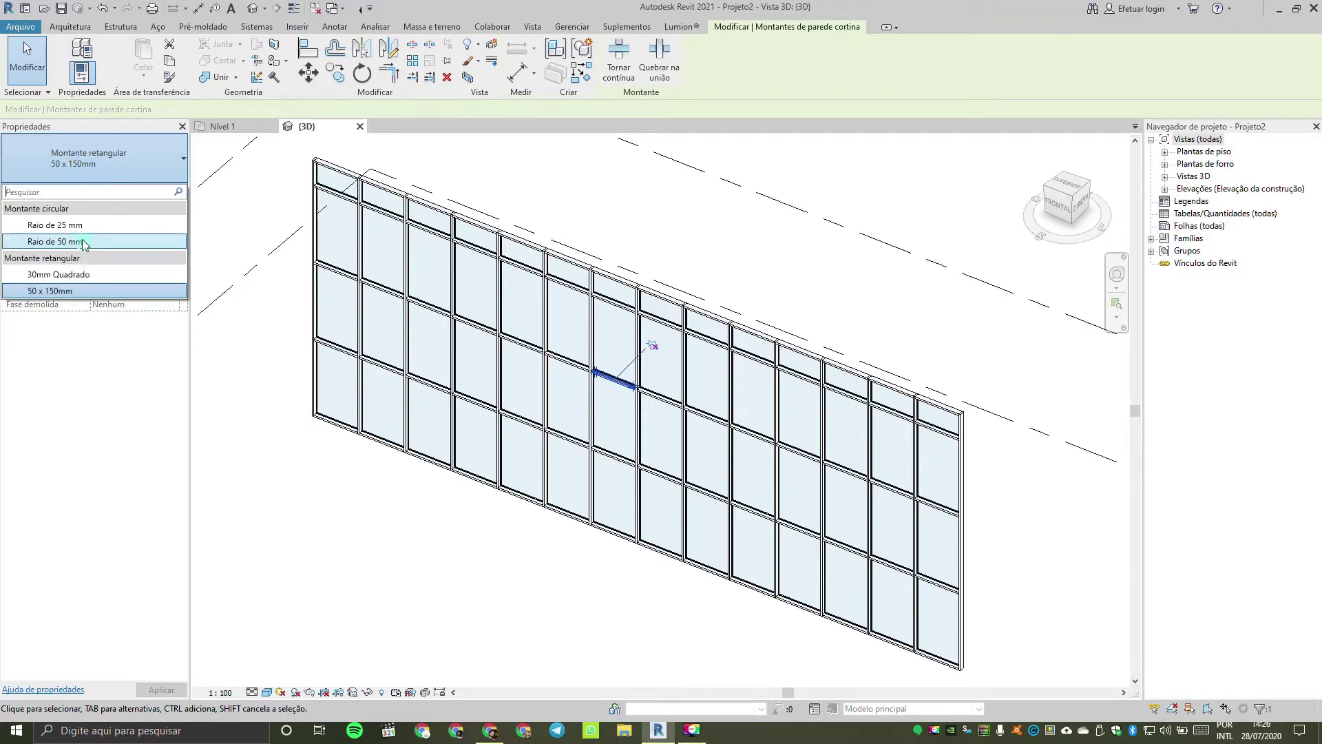
{"action": "left_click", "coordinate": [531, 558]}
{"action": "left_click", "coordinate": [531, 557]}
{"action": "scroll", "coordinate": [581, 306], "scroll_direction": "up", "scroll_amount": 8}
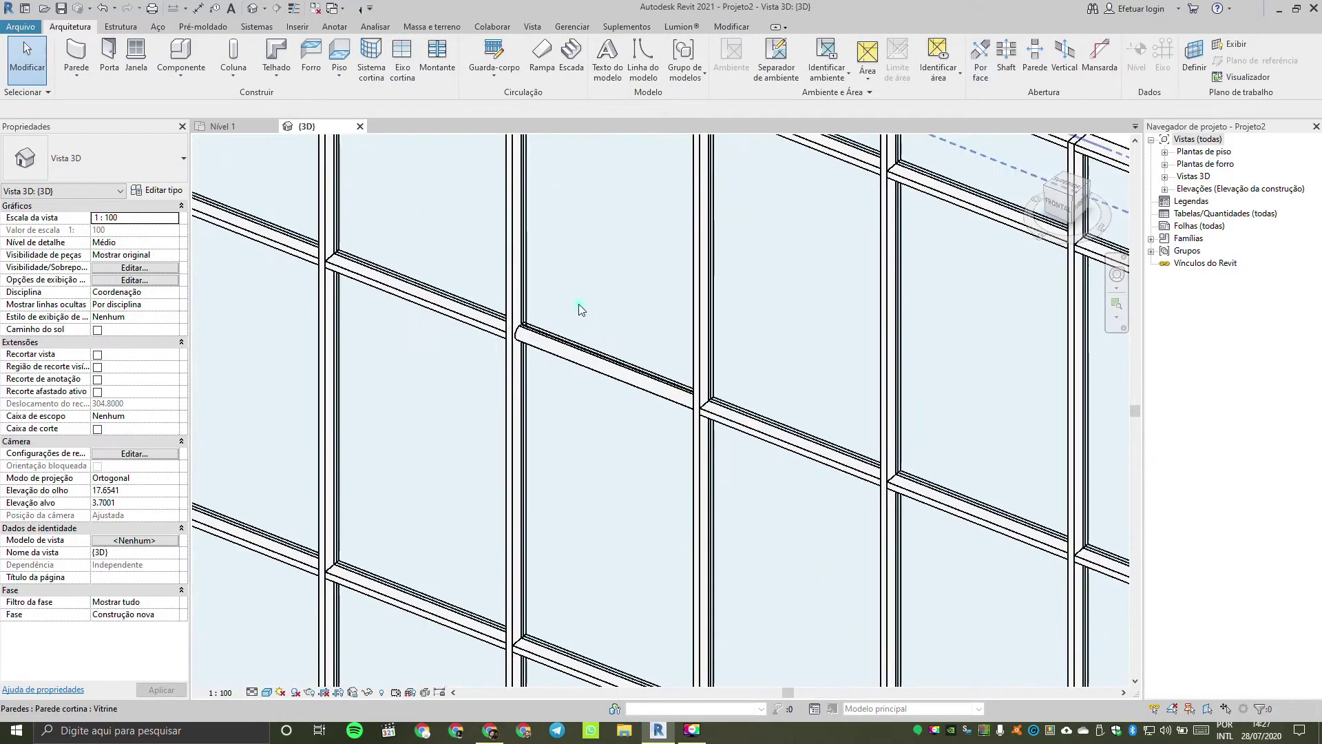
{"action": "scroll", "coordinate": [581, 307], "scroll_direction": "down", "scroll_amount": 5}
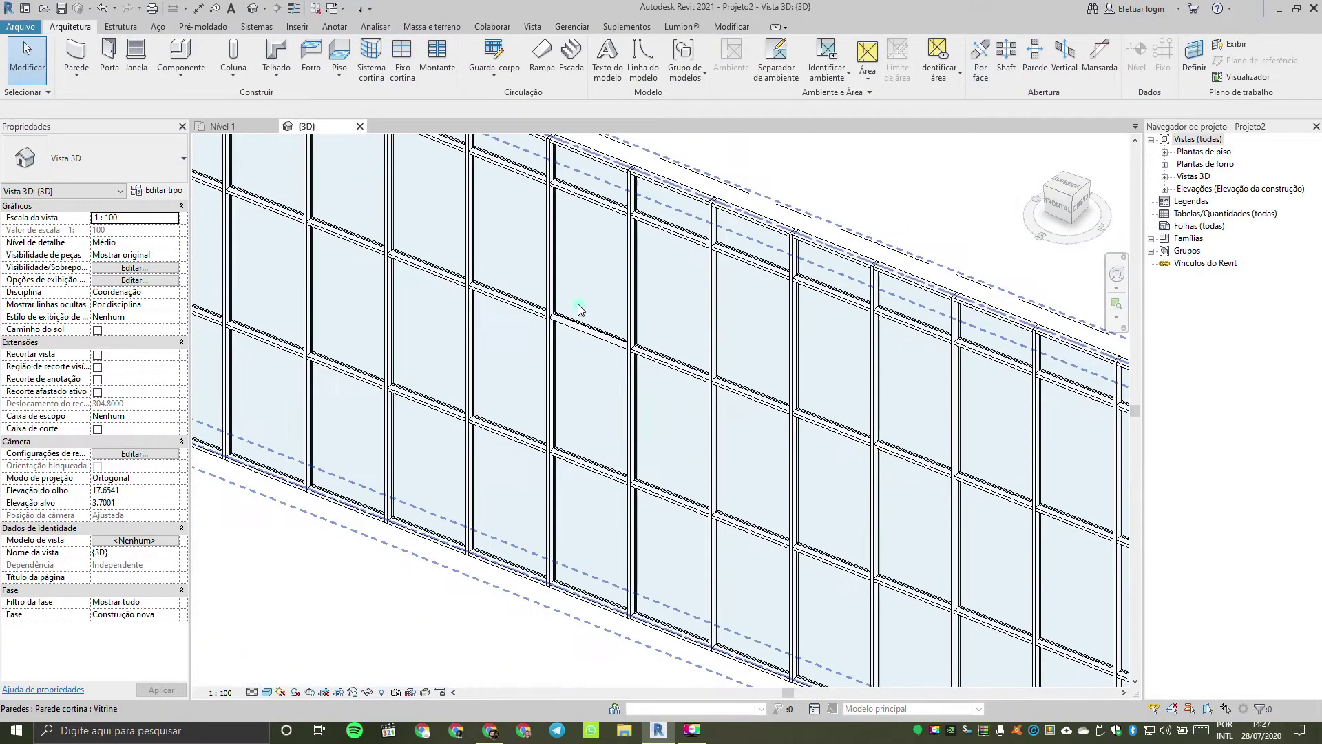
Step: Select three vertical mullions near the middle of the curtain wall, unpin them together and change their mullion type
{"action": "scroll", "coordinate": [738, 423], "scroll_direction": "down", "scroll_amount": 3}
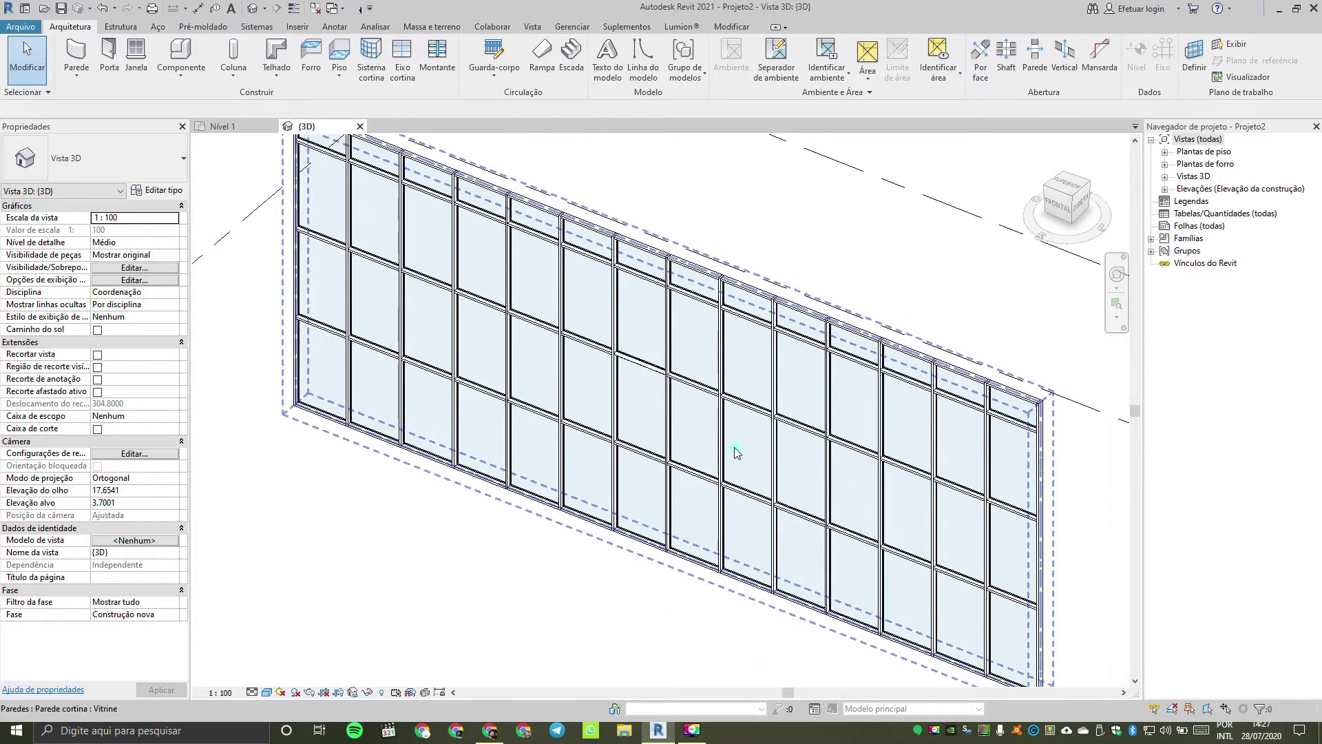
{"action": "left_click", "coordinate": [720, 439]}
{"action": "left_click", "coordinate": [775, 393], "text": "ctrl"}
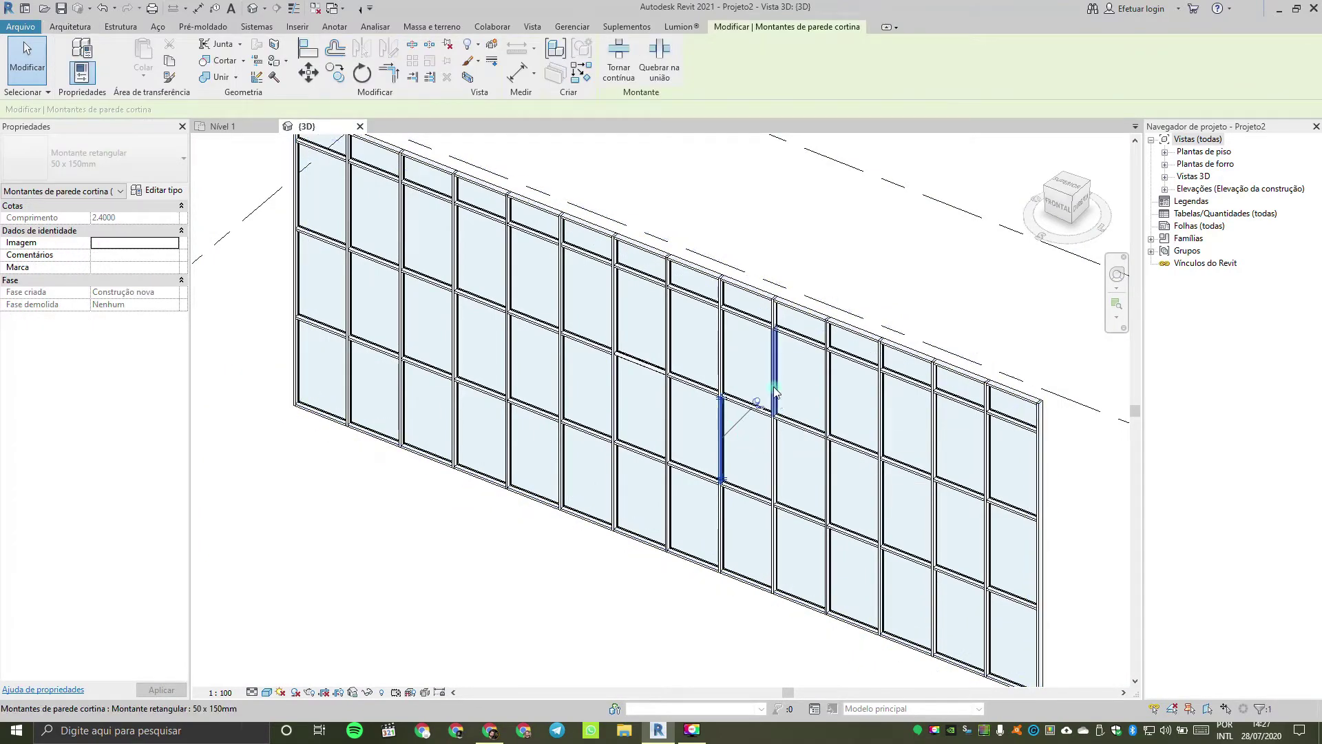
{"action": "left_click", "coordinate": [774, 392], "text": "ctrl"}
{"action": "left_click", "coordinate": [832, 504], "text": "ctrl"}
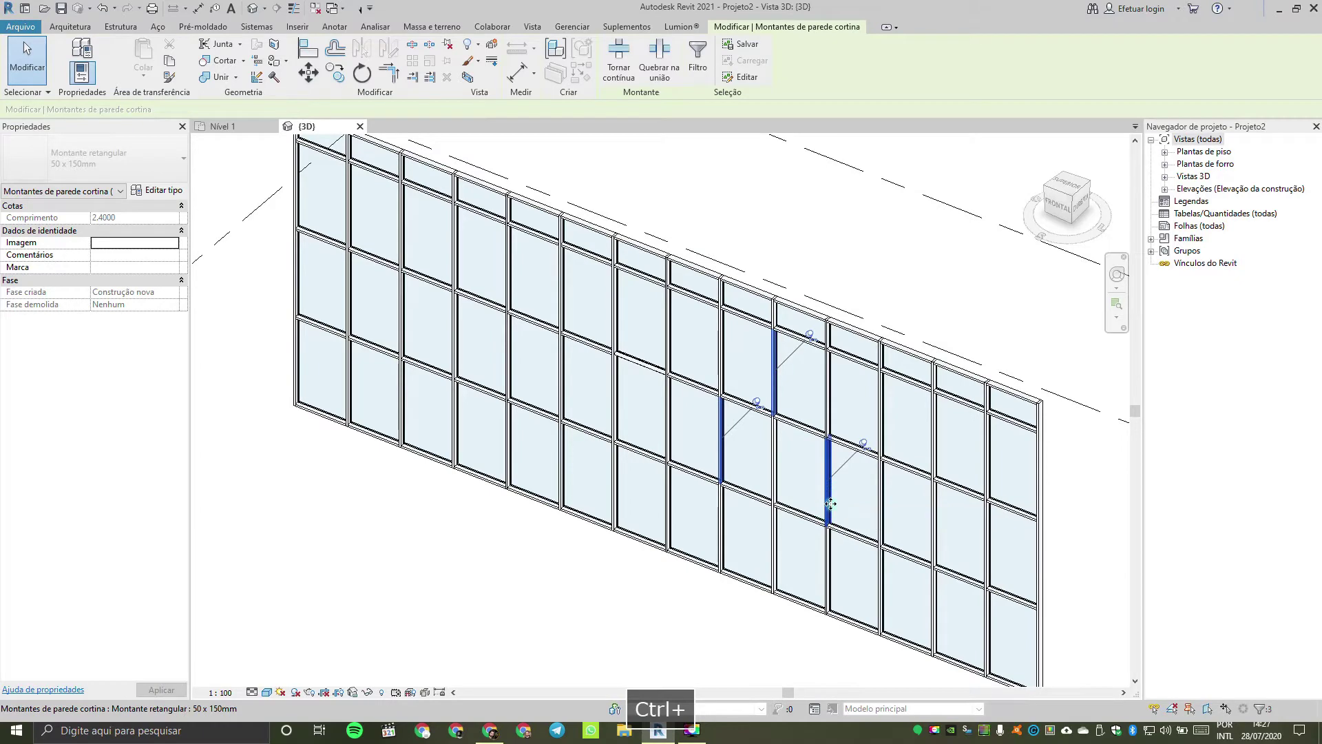
{"action": "left_click", "coordinate": [447, 46]}
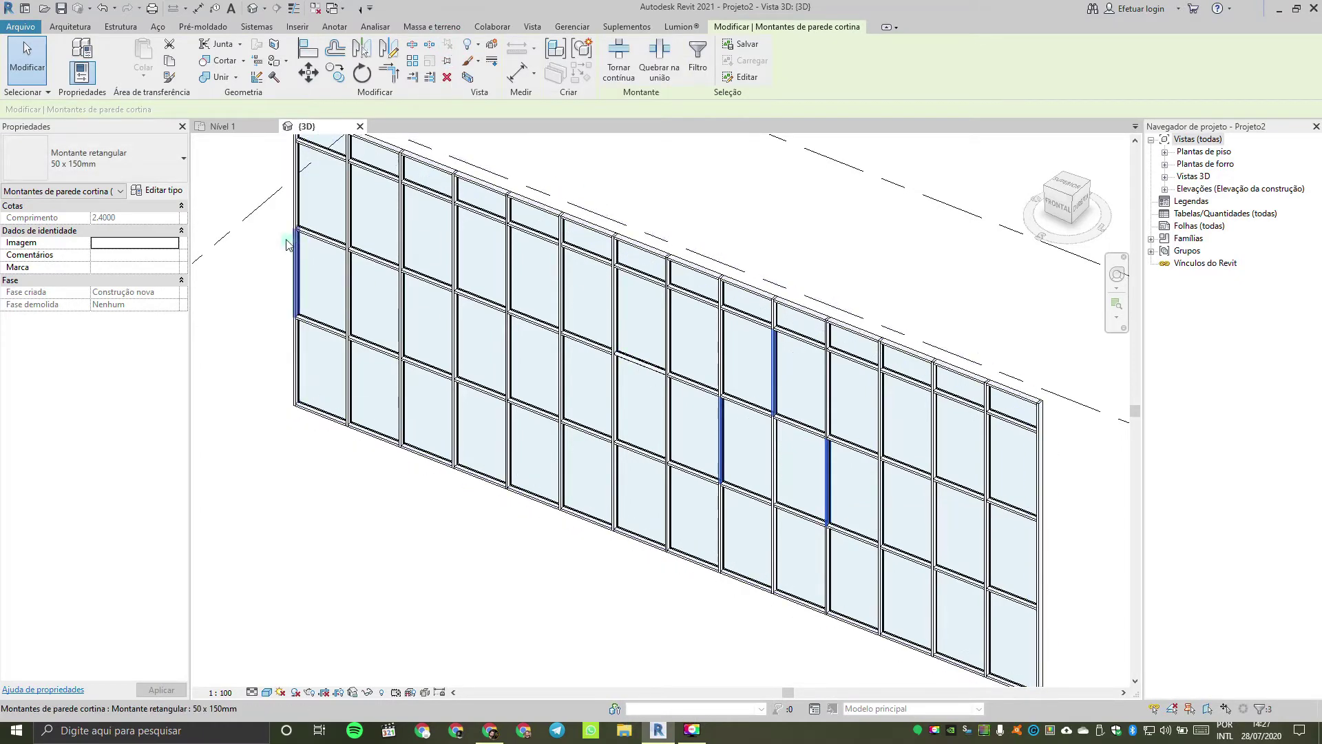
{"action": "left_click", "coordinate": [144, 167]}
{"action": "left_click", "coordinate": [95, 241]}
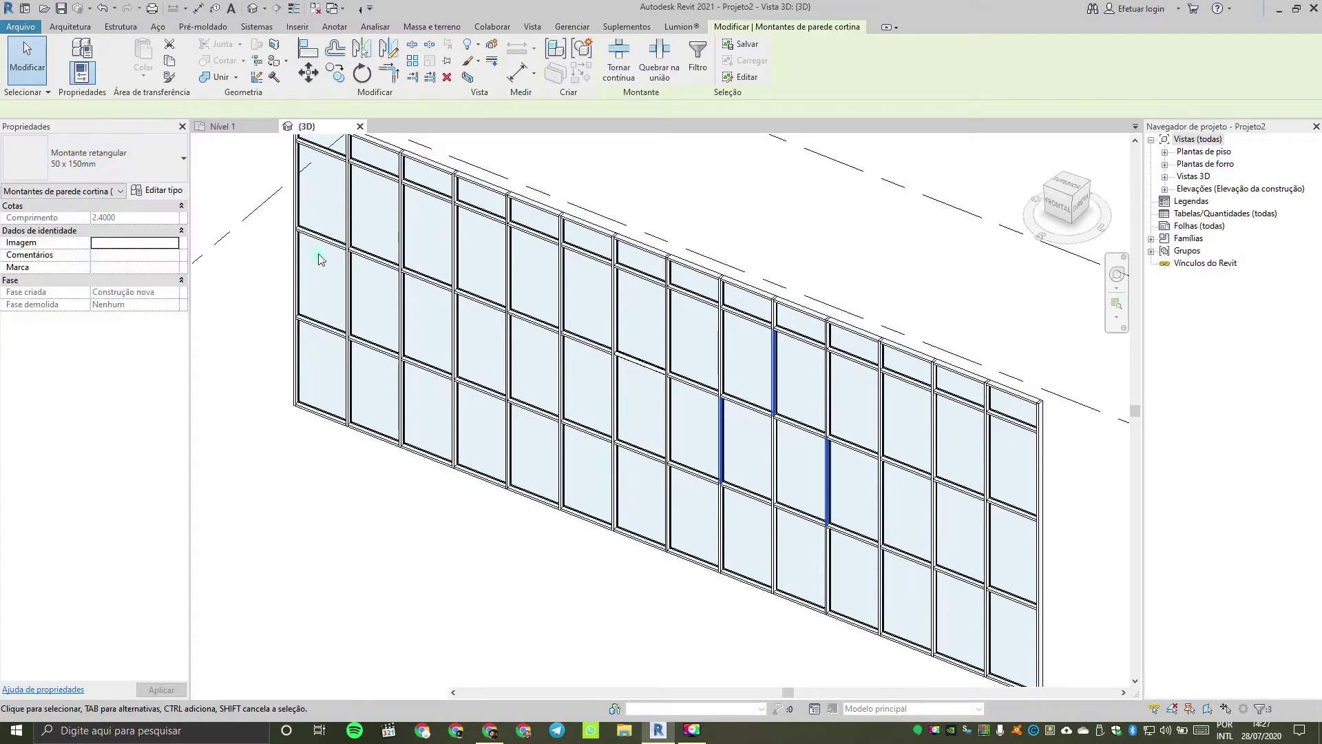
{"action": "scroll", "coordinate": [841, 427], "scroll_direction": "up", "scroll_amount": 3}
{"action": "key", "text": "Escape"}
{"action": "scroll", "coordinate": [862, 394], "scroll_direction": "up", "scroll_amount": 2}
Step: Unpin a single glazed panel in the curtain wall's middle row and change it to the system panel type Sólido
{"action": "scroll", "coordinate": [862, 394], "scroll_direction": "down", "scroll_amount": 4}
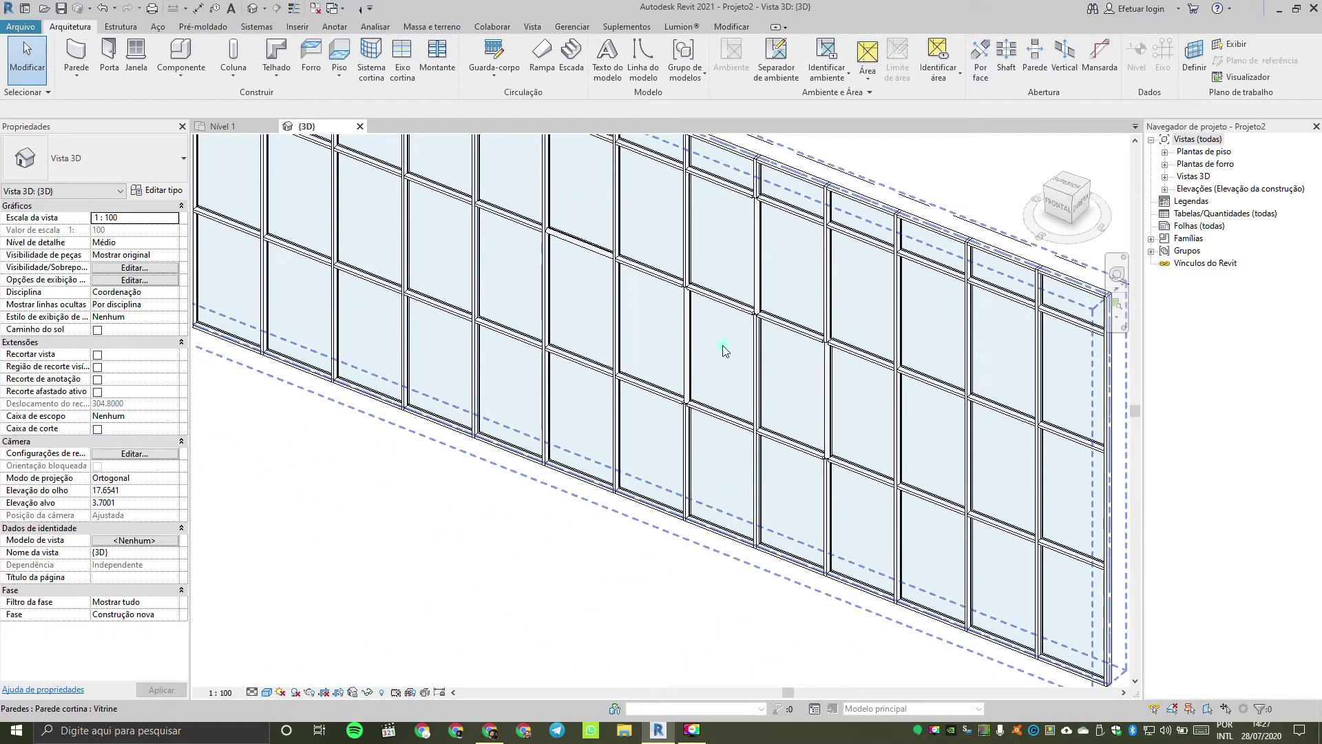
{"action": "key", "text": "Tab"}
{"action": "left_click", "coordinate": [722, 345]}
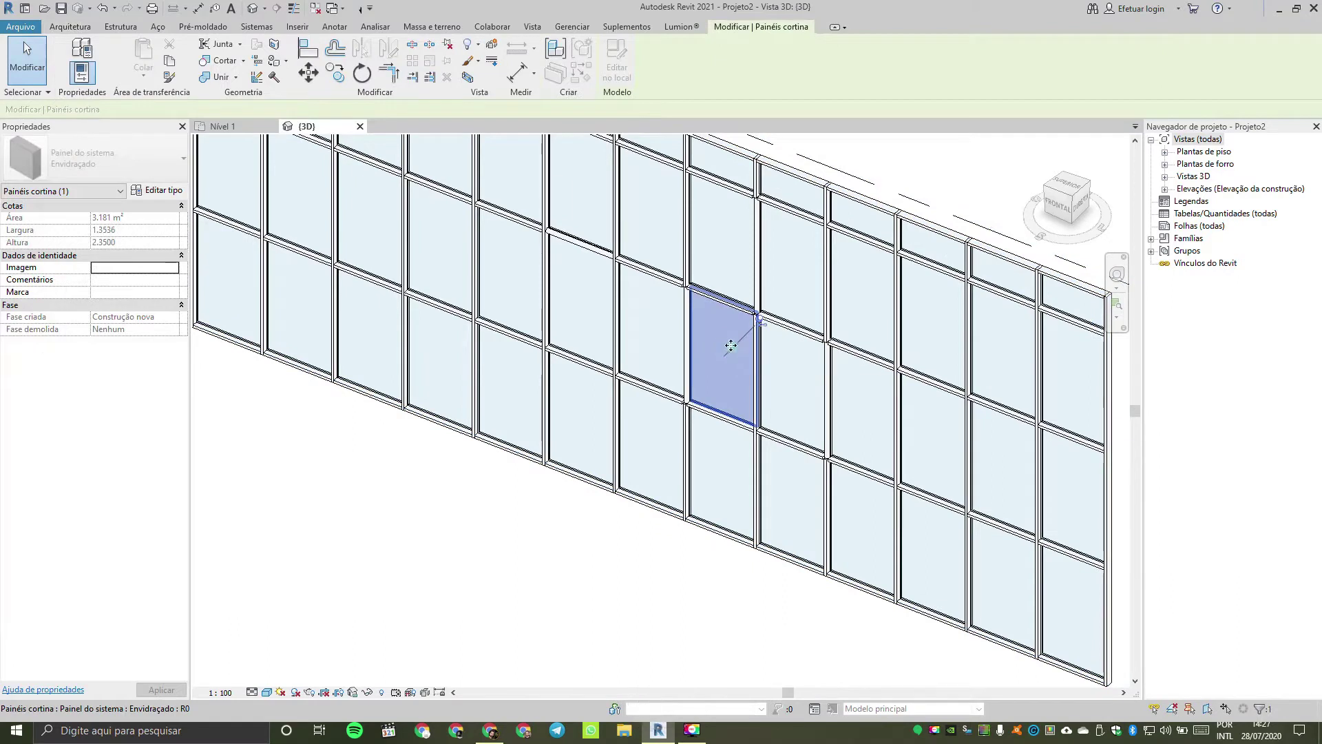
{"action": "left_click", "coordinate": [108, 155]}
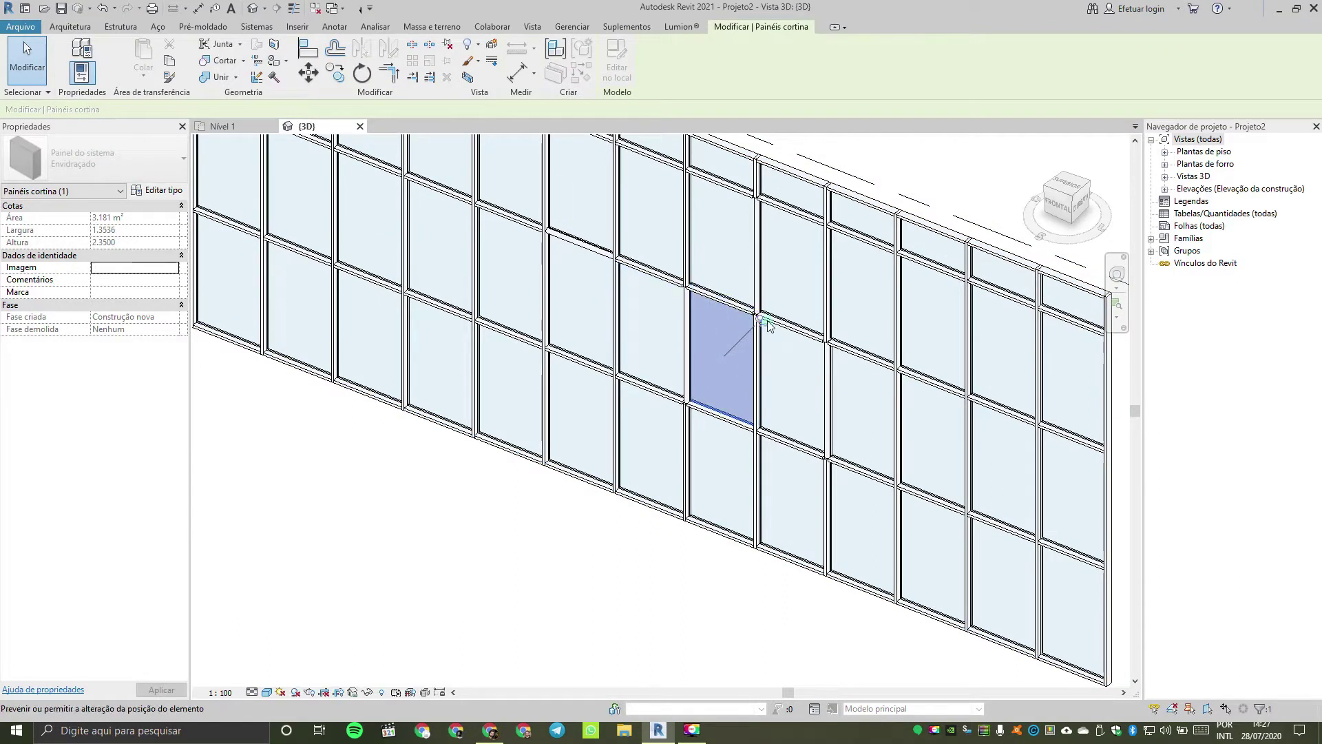
{"action": "left_click", "coordinate": [83, 165]}
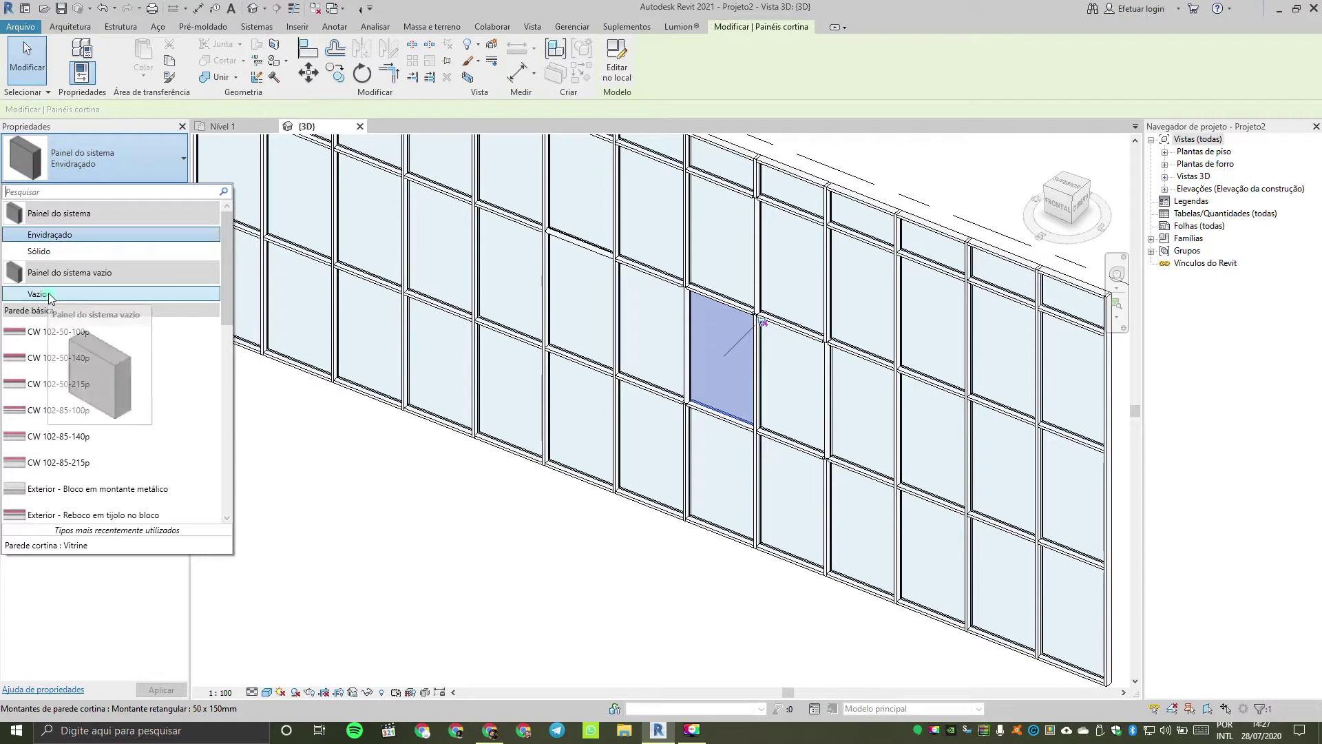
{"action": "left_click", "coordinate": [41, 251]}
{"action": "left_click", "coordinate": [728, 580]}
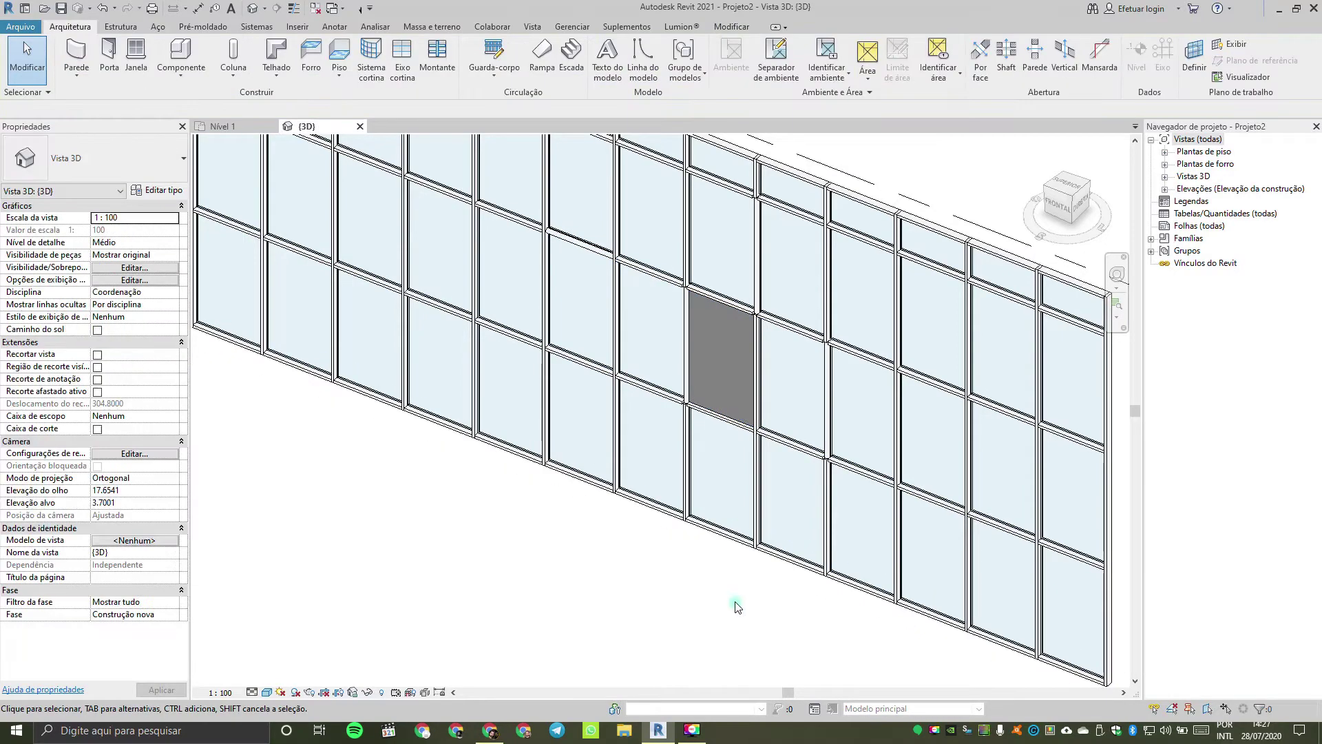
Step: Select nine glazed panels scattered across the three tall rows, unpin them and change them all to the Sólido panel type
{"action": "scroll", "coordinate": [728, 580], "scroll_direction": "down", "scroll_amount": 5}
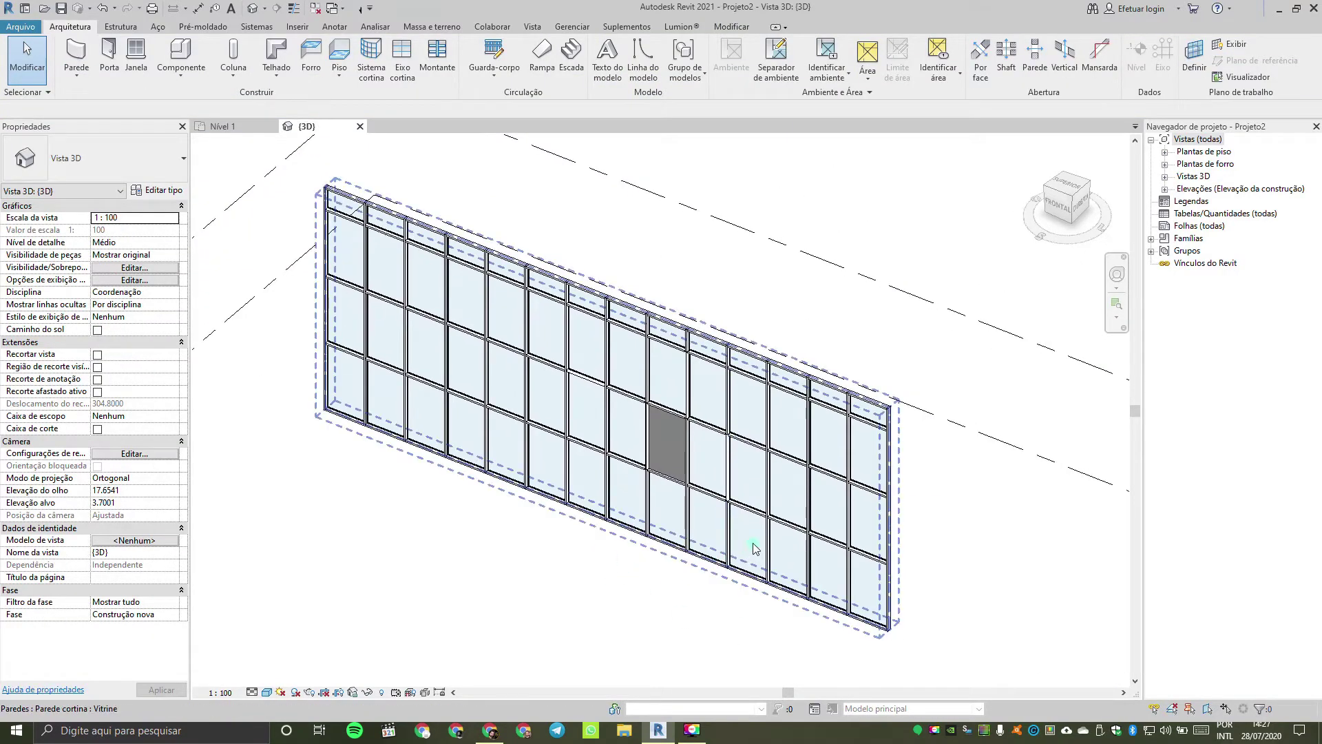
{"action": "key", "text": "Tab"}
{"action": "left_click", "coordinate": [752, 546], "text": "ctrl"}
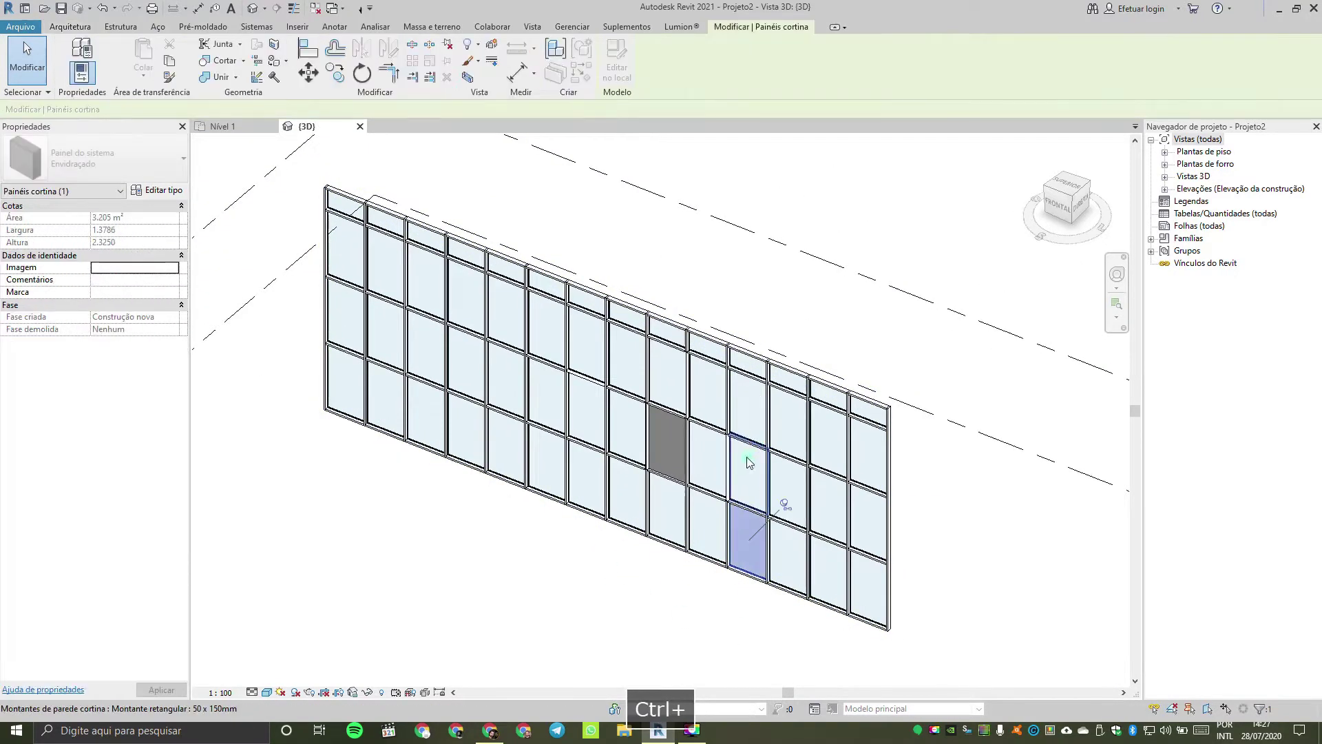
{"action": "left_click", "coordinate": [750, 399], "text": "ctrl"}
{"action": "left_click", "coordinate": [627, 358], "text": "ctrl"}
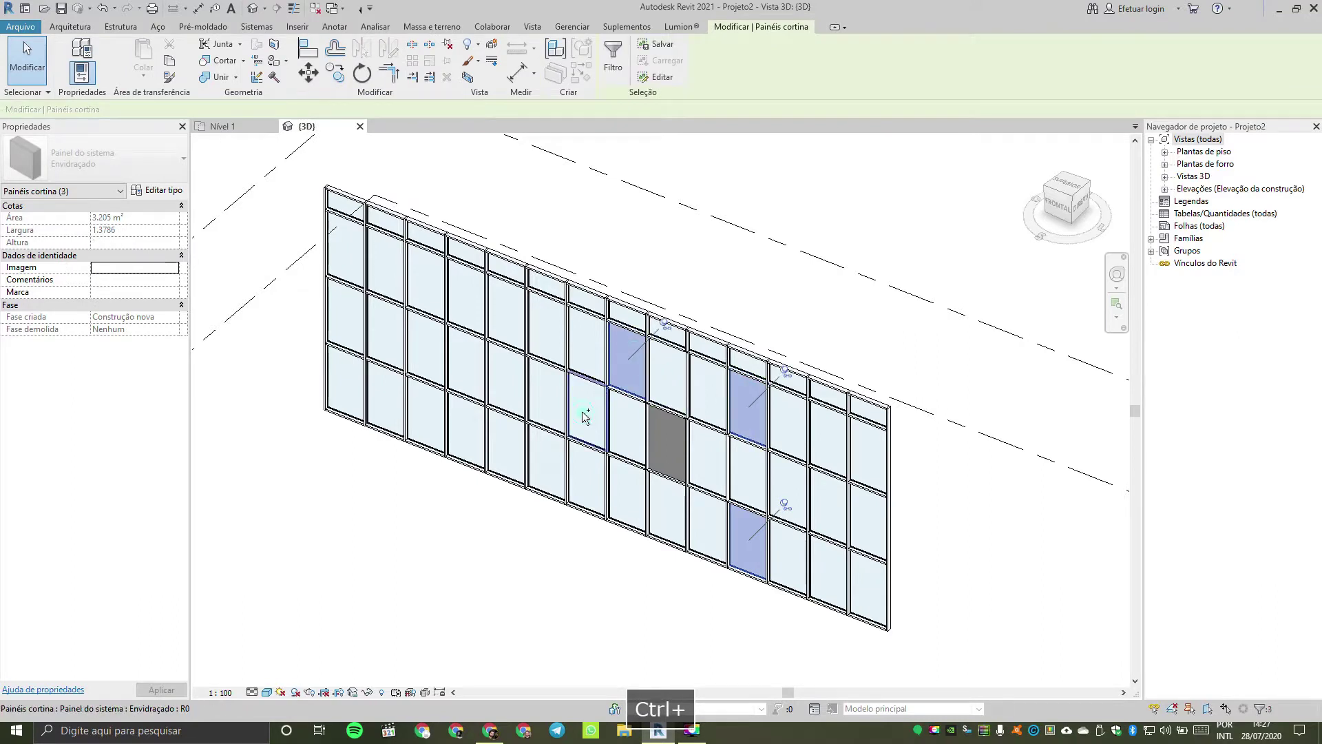
{"action": "left_click", "coordinate": [584, 416], "text": "ctrl"}
{"action": "left_click", "coordinate": [511, 444], "text": "ctrl"}
{"action": "left_click", "coordinate": [468, 359], "text": "ctrl"}
{"action": "left_click", "coordinate": [424, 288], "text": "ctrl"}
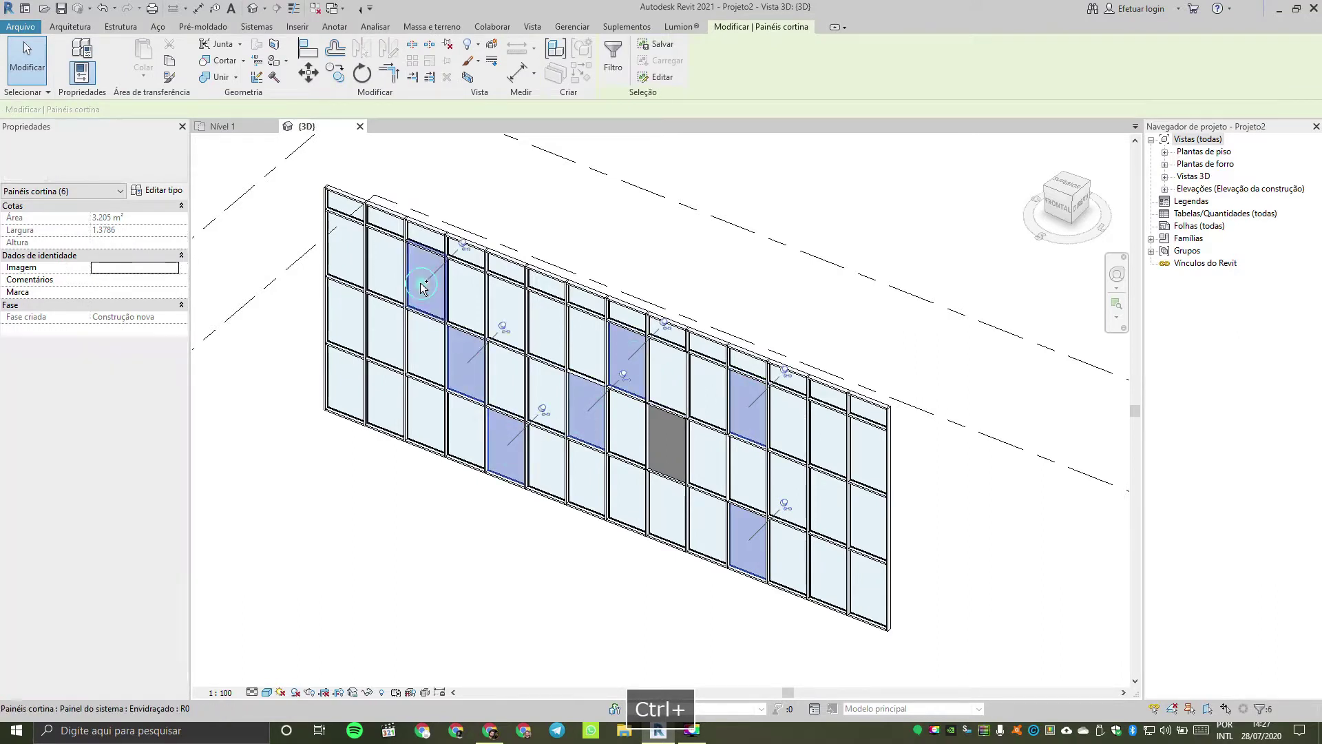
{"action": "left_click", "coordinate": [386, 329], "text": "ctrl"}
{"action": "left_click", "coordinate": [344, 382], "text": "ctrl"}
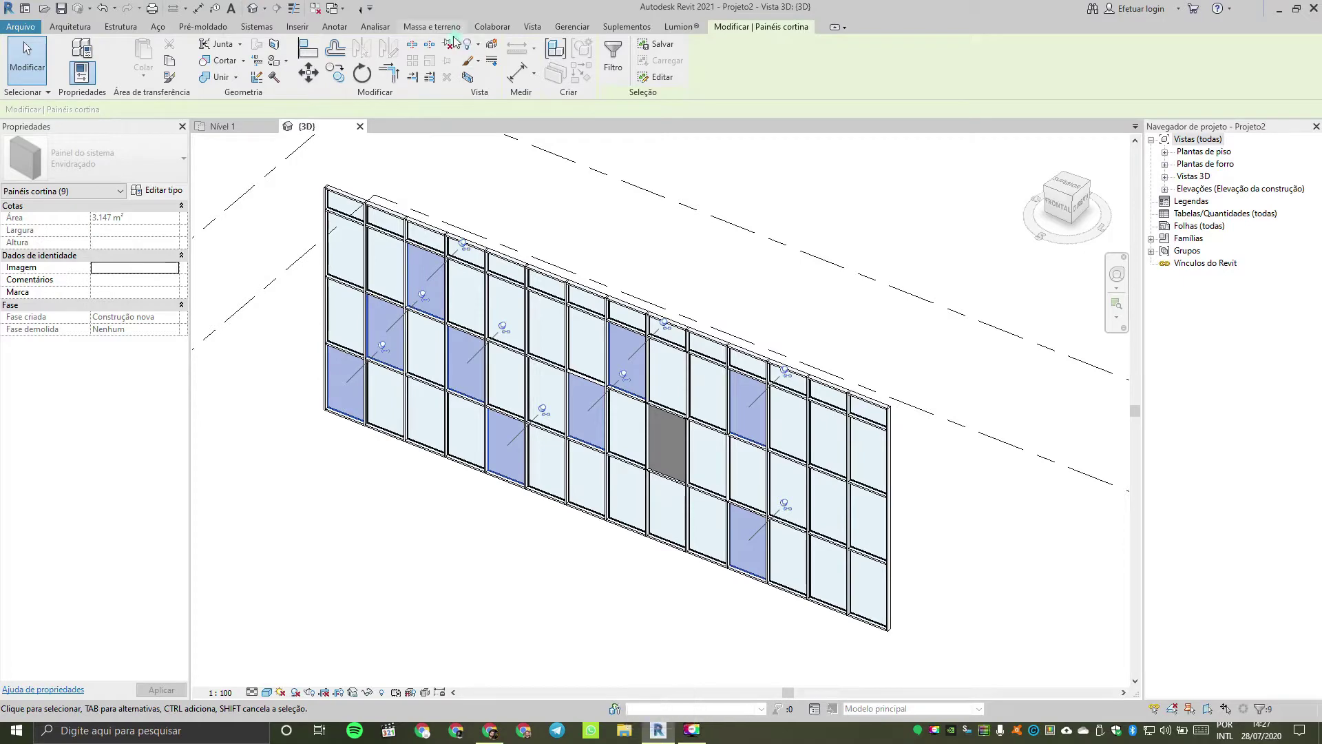
{"action": "left_click", "coordinate": [97, 158]}
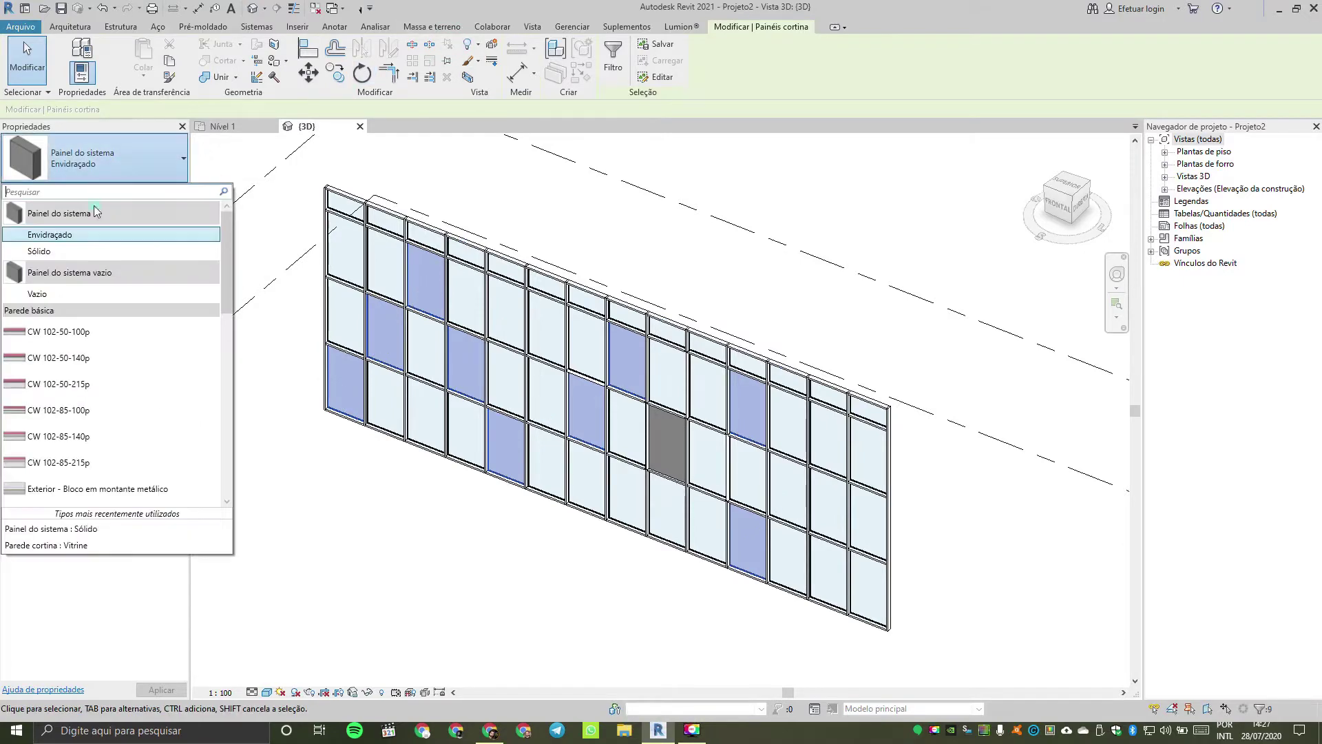
{"action": "left_click", "coordinate": [83, 254]}
{"action": "left_click", "coordinate": [406, 623]}
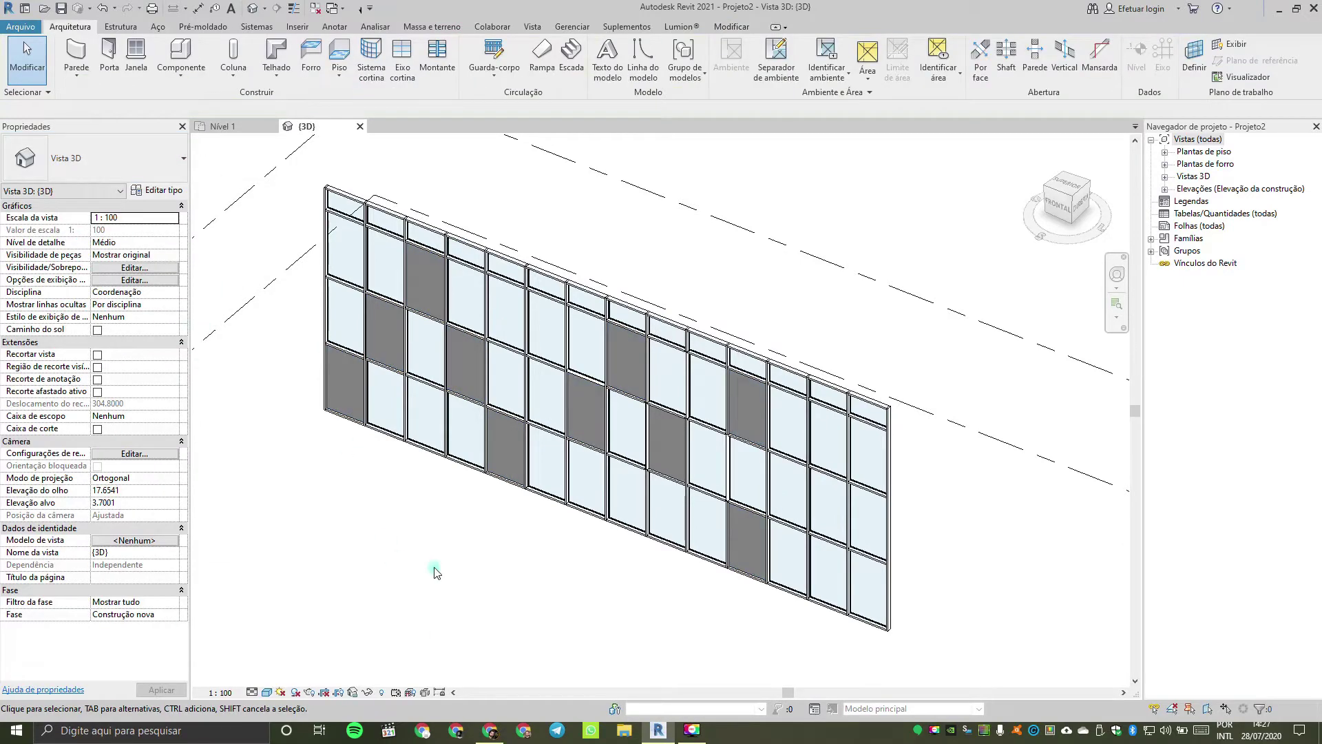
Step: Select five other glazed panels scattered across the curtain wall, unpin them and change them to the empty panel type Vazio
{"action": "key", "text": "Tab"}
{"action": "left_click", "coordinate": [479, 422]}
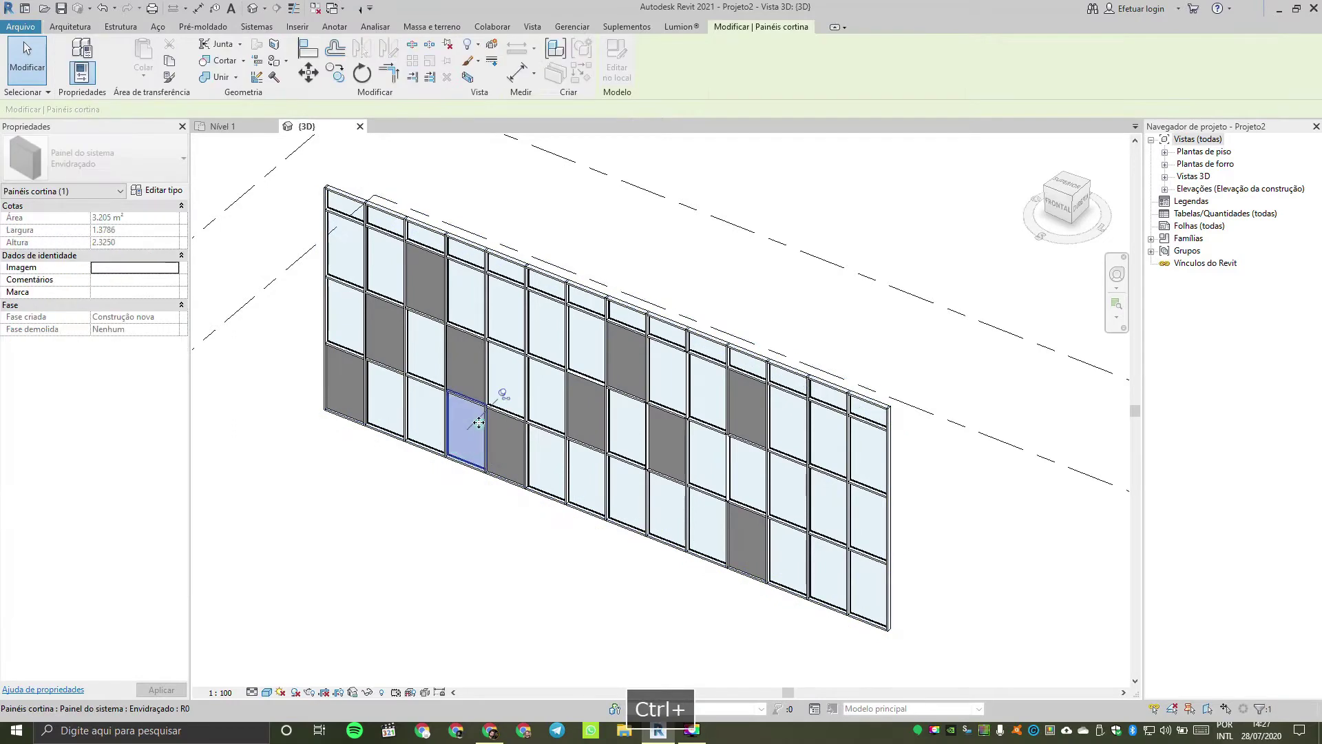
{"action": "left_click", "coordinate": [507, 311], "text": "ctrl"}
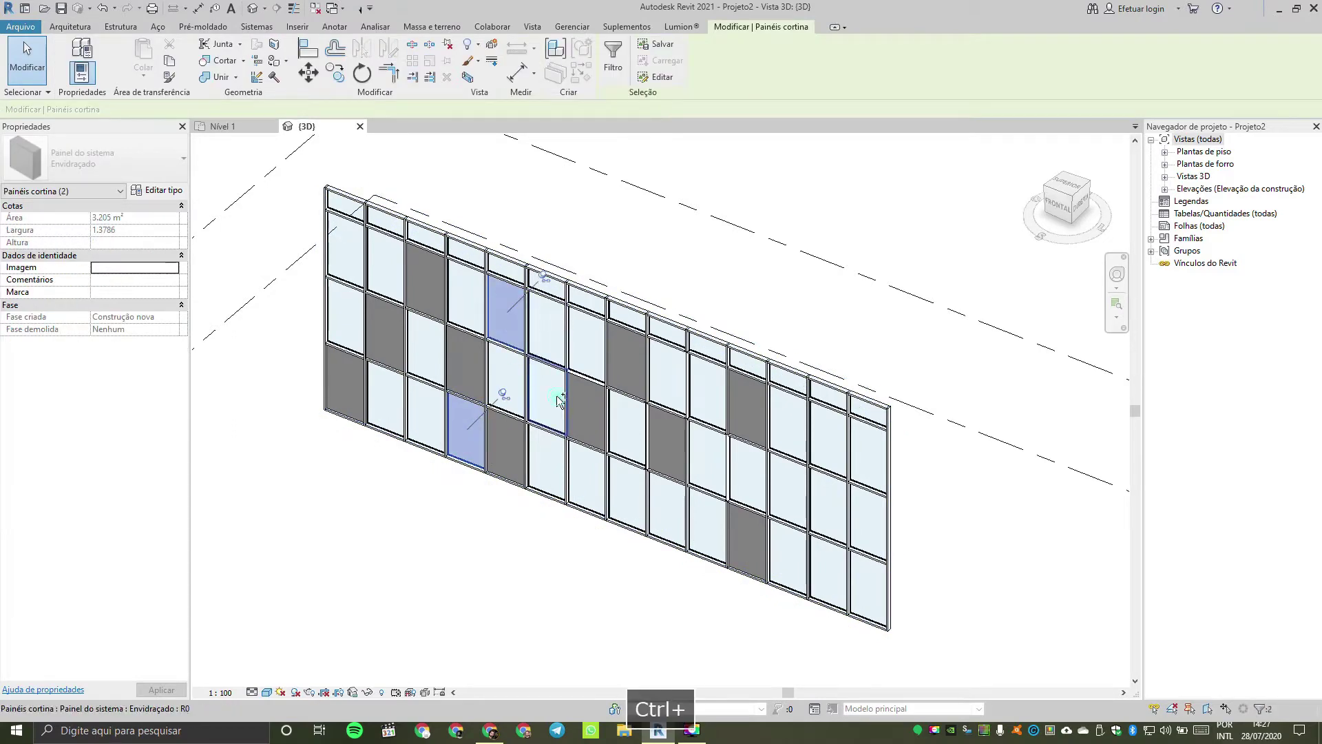
{"action": "left_click", "coordinate": [559, 401], "text": "ctrl"}
{"action": "left_click", "coordinate": [628, 492], "text": "ctrl"}
{"action": "left_click", "coordinate": [703, 389], "text": "ctrl"}
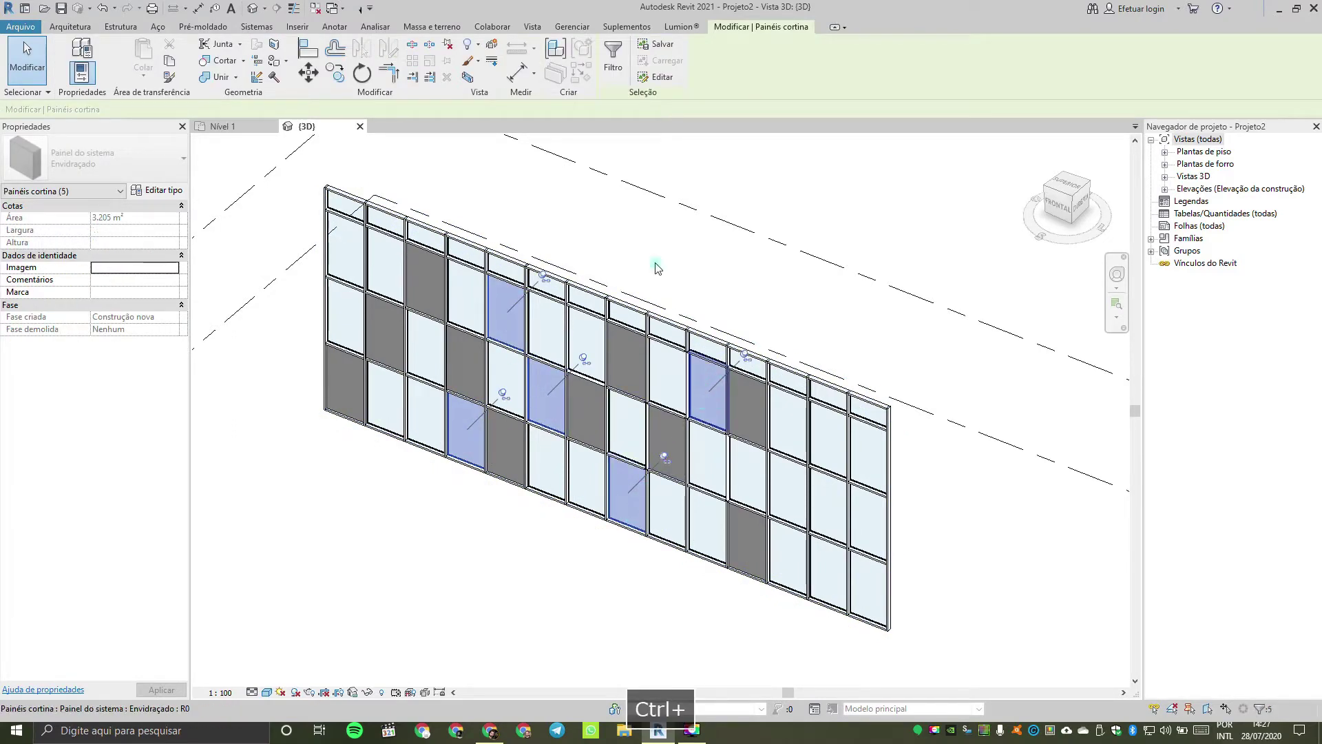
{"action": "left_click", "coordinate": [76, 163]}
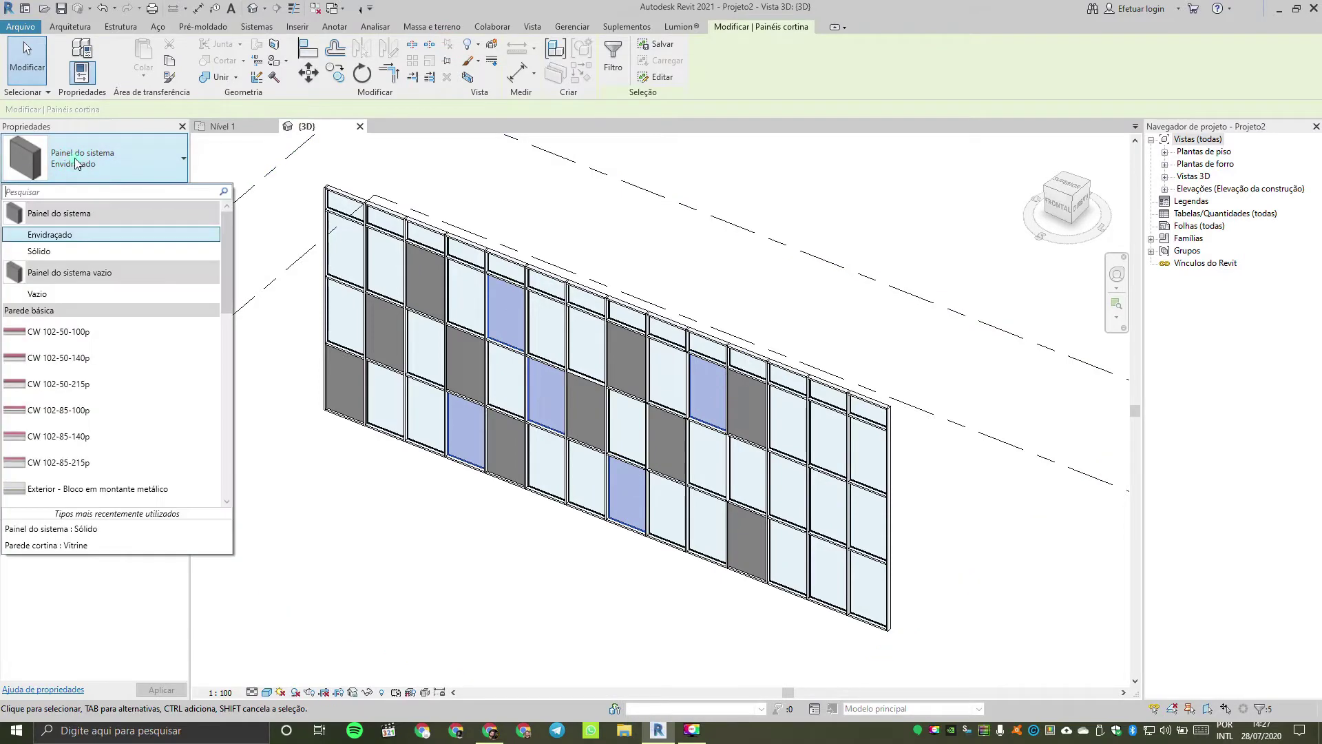
{"action": "left_click", "coordinate": [41, 267]}
{"action": "left_click", "coordinate": [551, 633]}
Step: Unpin the glazed panel at the lower right corner of the curtain wall and change it to the basic wall Genérico - 90 mm Tijolo
{"action": "middle_click_drag", "start_coordinate": [549, 626], "coordinate": [829, 605], "text": "shift"}
{"action": "key", "text": "Tab"}
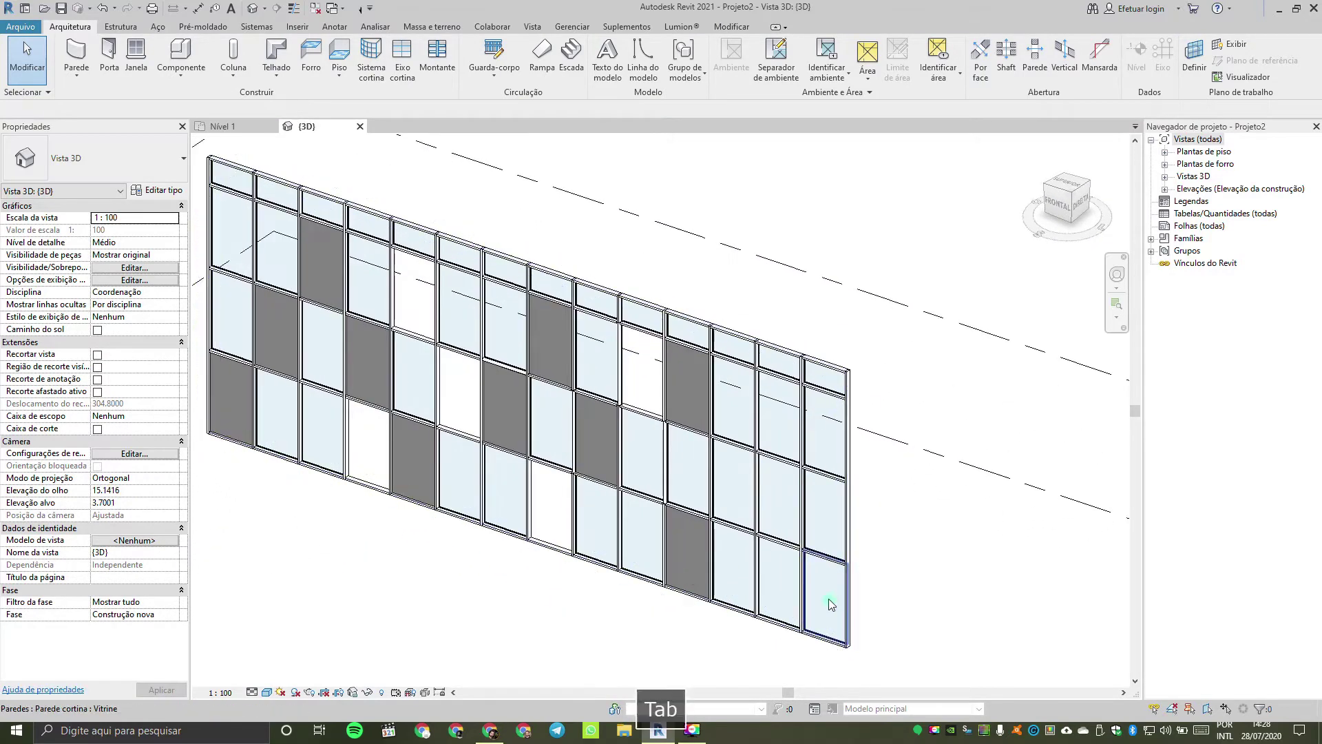
{"action": "left_click", "coordinate": [831, 605]}
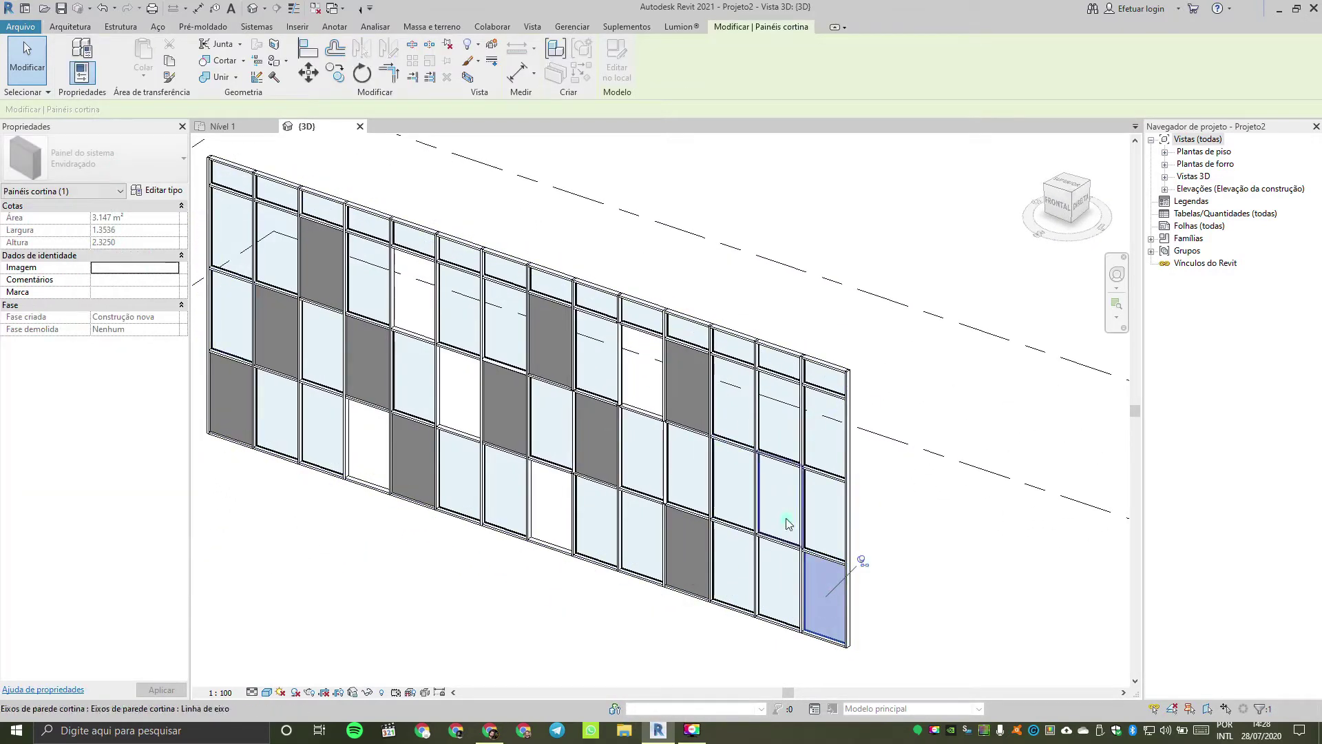
{"action": "left_click", "coordinate": [103, 158]}
{"action": "scroll", "coordinate": [88, 348], "scroll_direction": "down", "scroll_amount": 3}
{"action": "scroll", "coordinate": [88, 347], "scroll_direction": "down", "scroll_amount": 2}
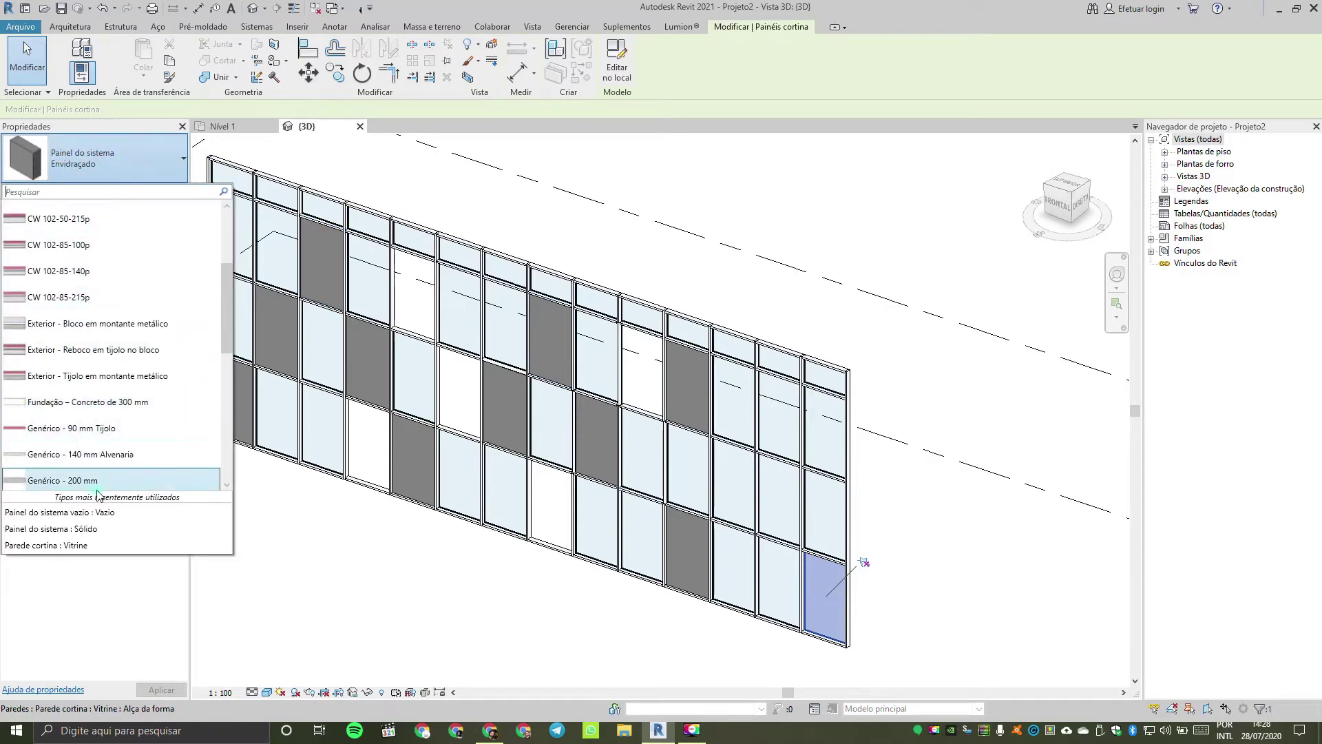
{"action": "left_click", "coordinate": [71, 428]}
{"action": "left_click", "coordinate": [546, 599]}
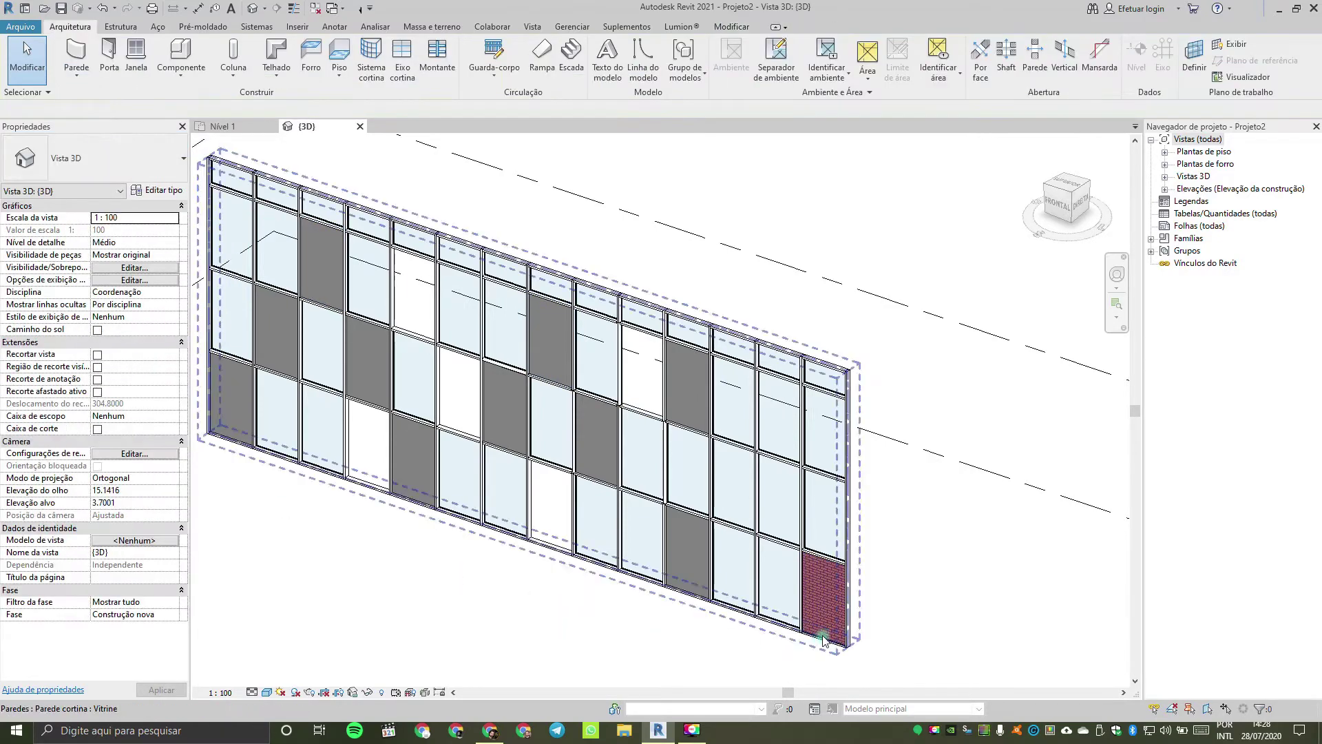
Step: Unpin the middle-row glazed panel diagonally above the brick panel and change it to the curtain wall type Vitrine
{"action": "scroll", "coordinate": [828, 551], "scroll_direction": "up", "scroll_amount": 5}
{"action": "scroll", "coordinate": [836, 548], "scroll_direction": "up", "scroll_amount": 1}
{"action": "scroll", "coordinate": [845, 545], "scroll_direction": "down", "scroll_amount": 5}
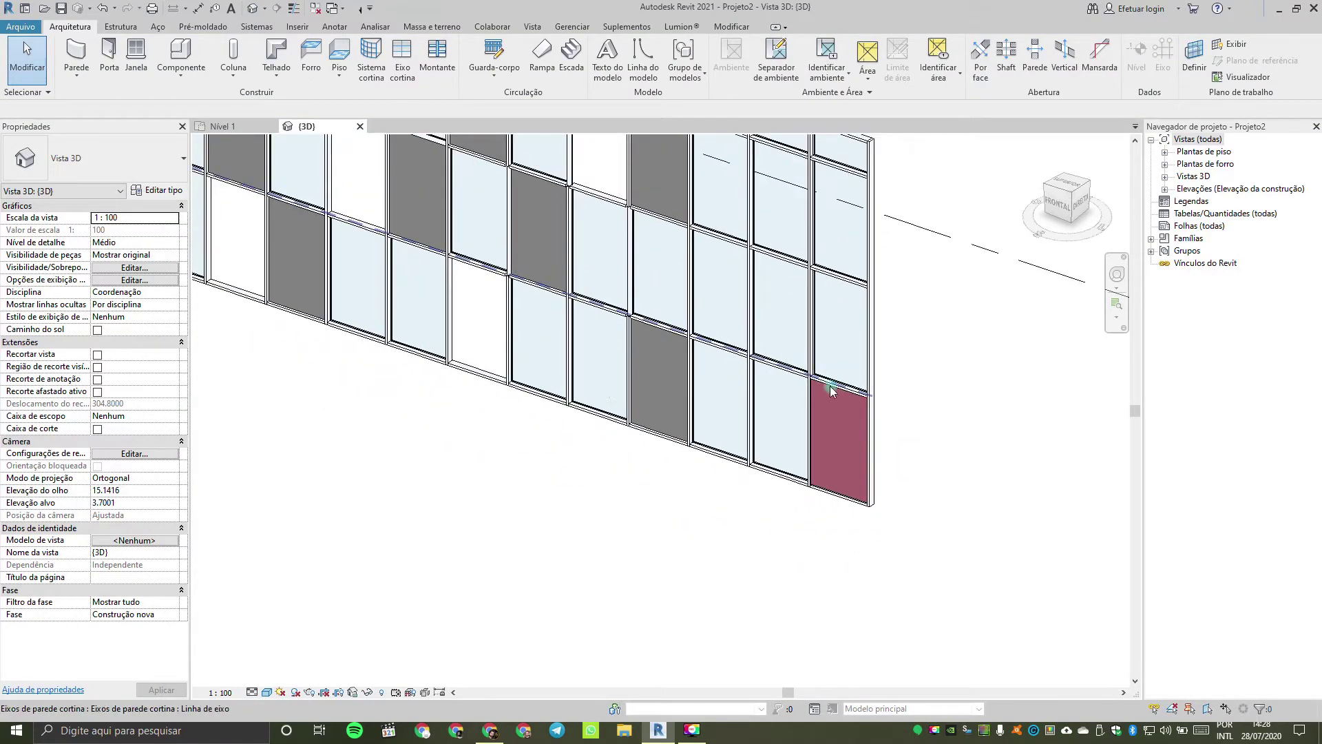
{"action": "scroll", "coordinate": [829, 385], "scroll_direction": "down", "scroll_amount": 5}
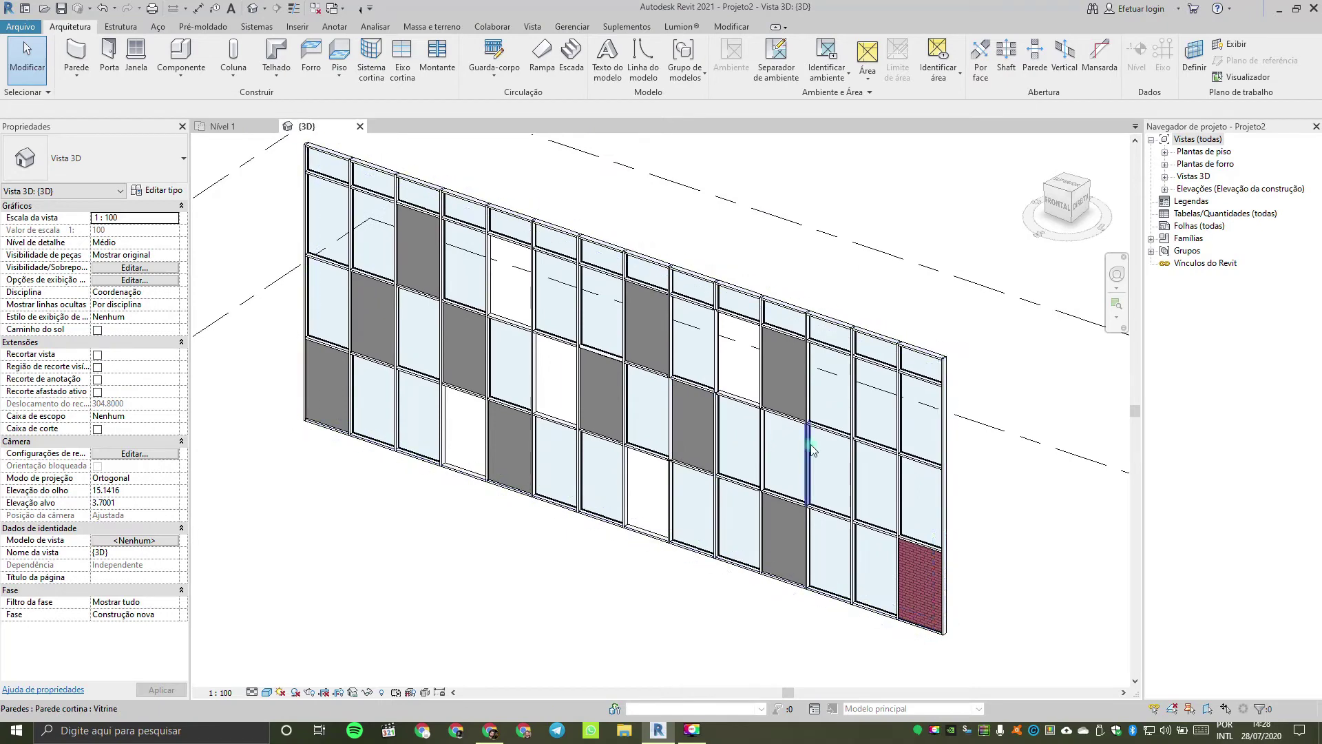
{"action": "key", "text": "Tab"}
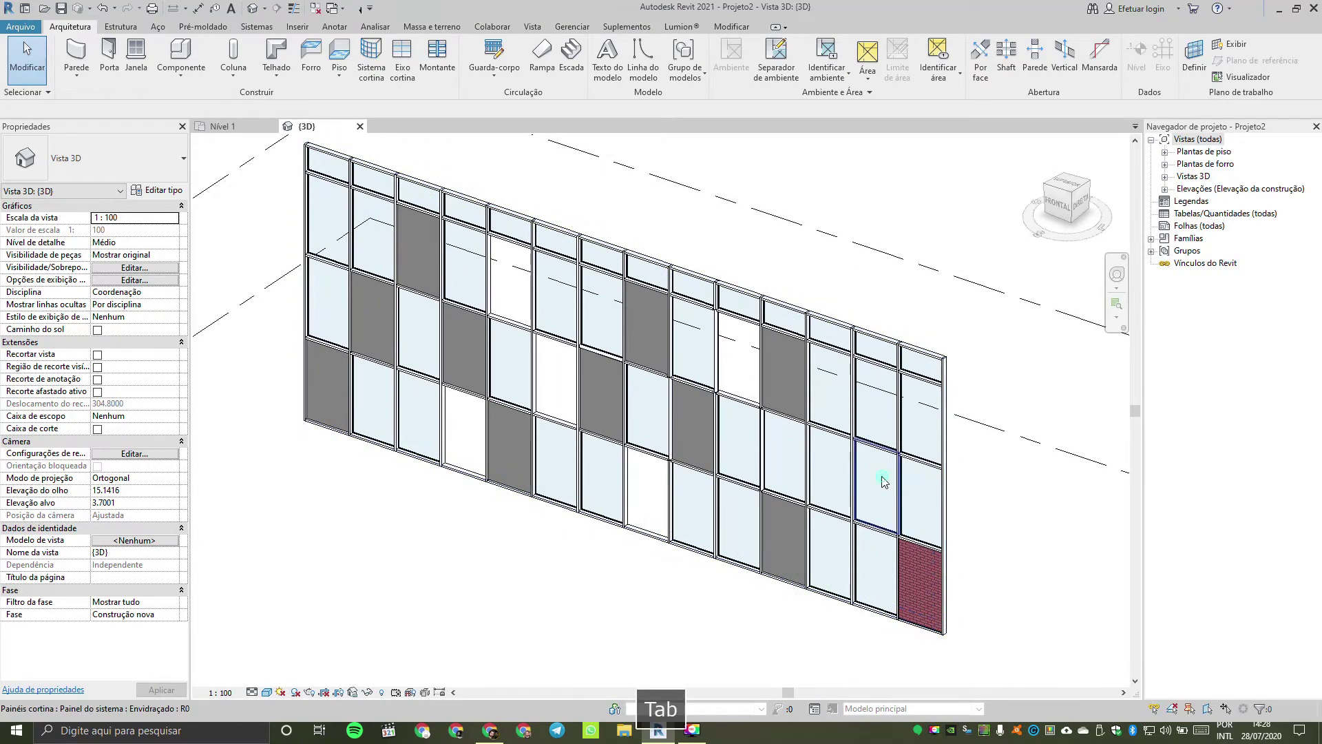
{"action": "left_click", "coordinate": [886, 482]}
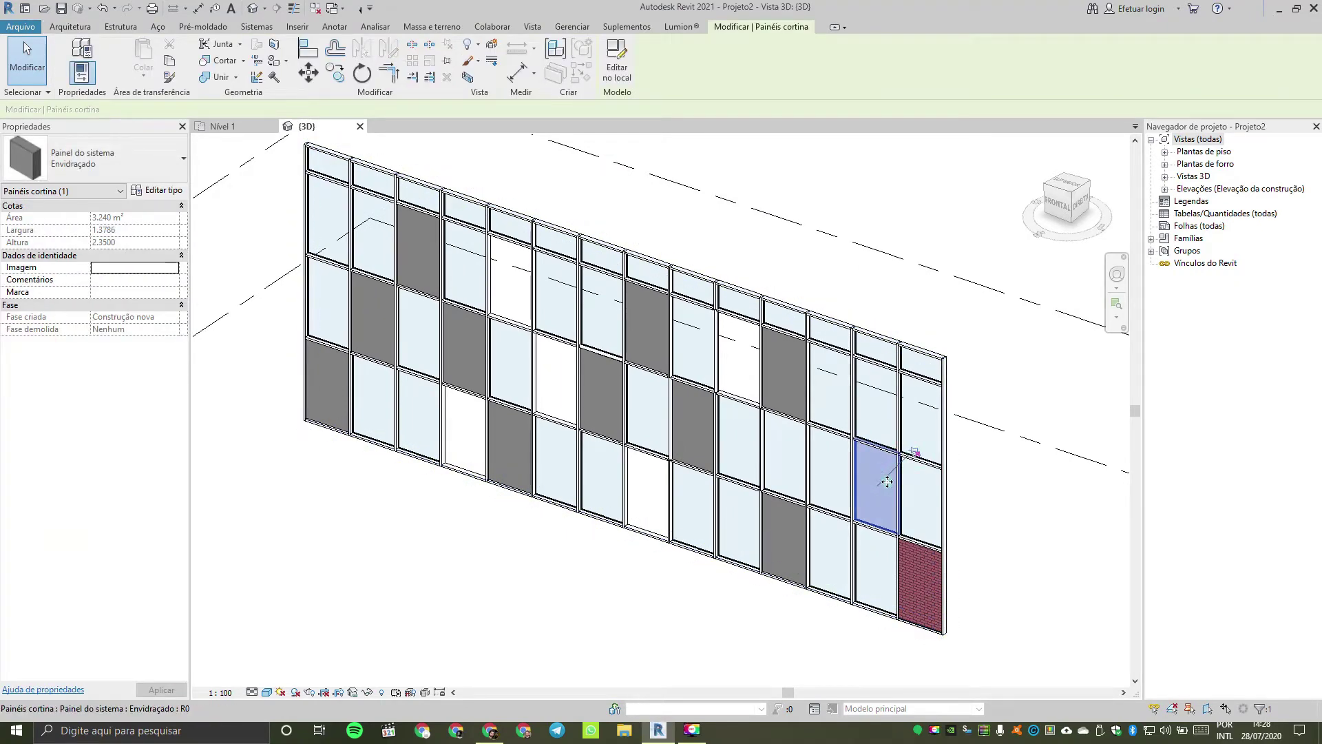
{"action": "left_click", "coordinate": [97, 158]}
{"action": "scroll", "coordinate": [124, 361], "scroll_direction": "down", "scroll_amount": 3}
{"action": "scroll", "coordinate": [128, 366], "scroll_direction": "down", "scroll_amount": 5}
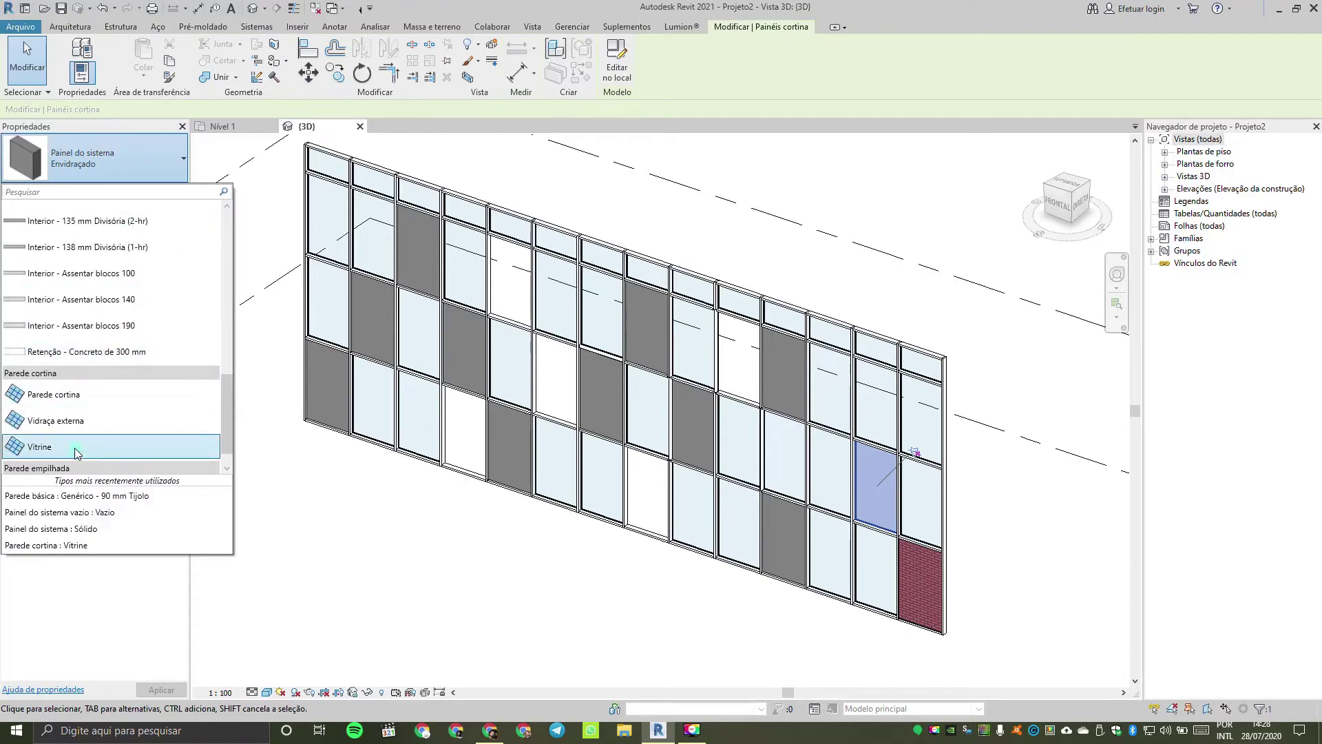
{"action": "left_click", "coordinate": [77, 449]}
{"action": "key", "text": "Escape"}
Step: Examine the nested Vitrine panel's frame and the surrounding mullions and panels up close
{"action": "scroll", "coordinate": [895, 509], "scroll_direction": "up", "scroll_amount": 4}
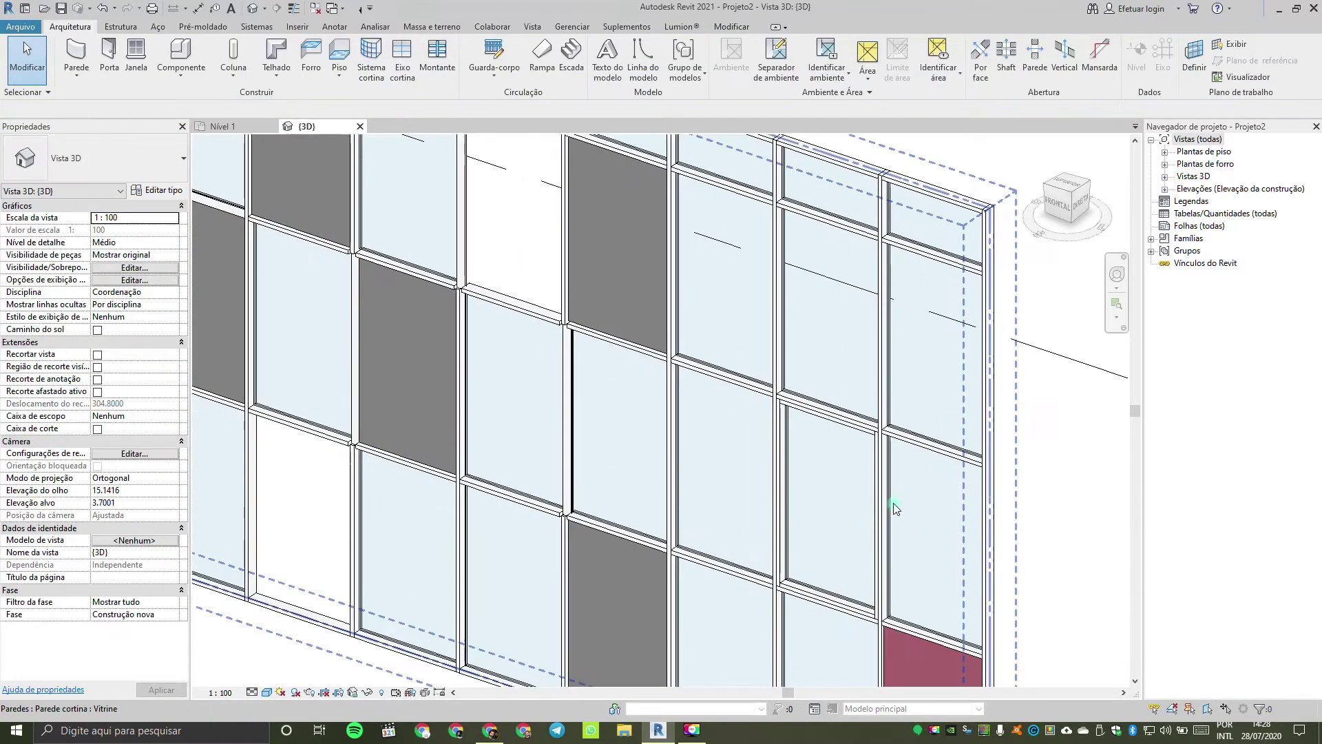
{"action": "scroll", "coordinate": [895, 508], "scroll_direction": "up", "scroll_amount": 4}
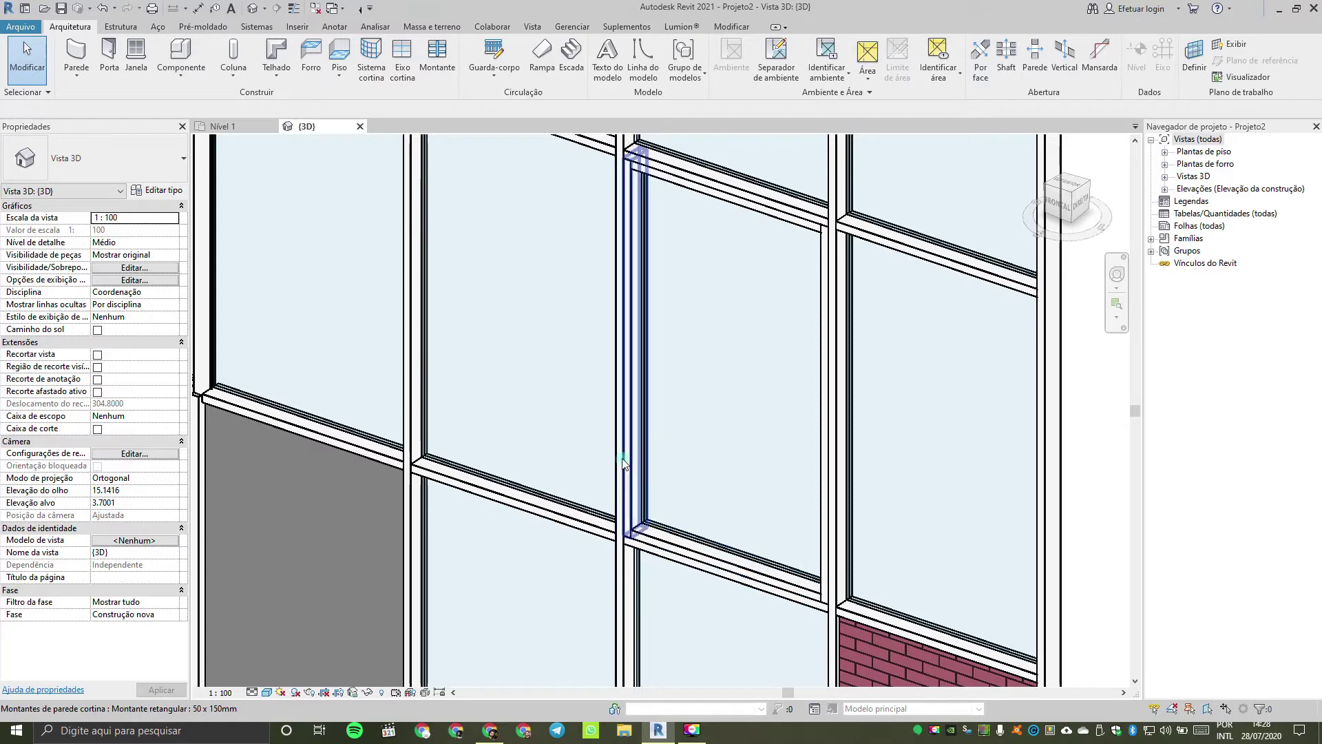
{"action": "scroll", "coordinate": [754, 469], "scroll_direction": "down", "scroll_amount": 3}
{"action": "scroll", "coordinate": [757, 474], "scroll_direction": "down", "scroll_amount": 2}
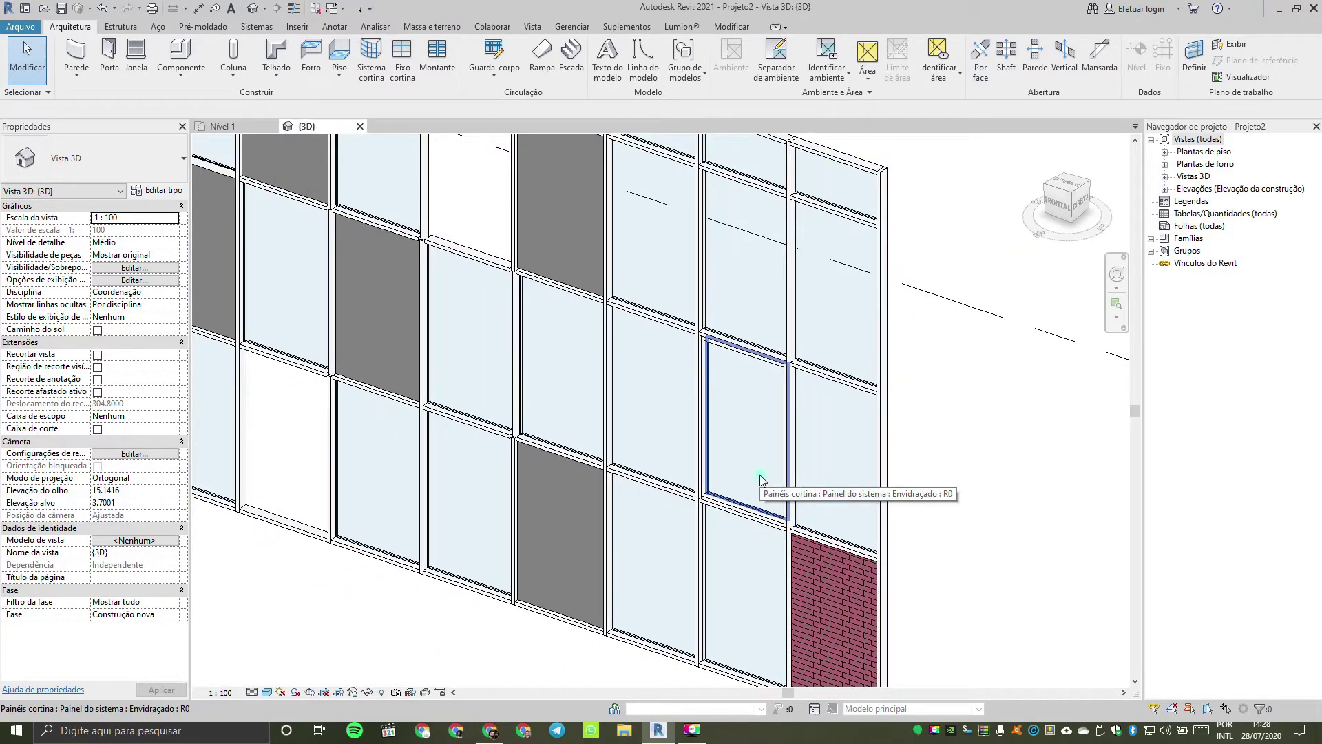
{"action": "scroll", "coordinate": [760, 480], "scroll_direction": "down", "scroll_amount": 2}
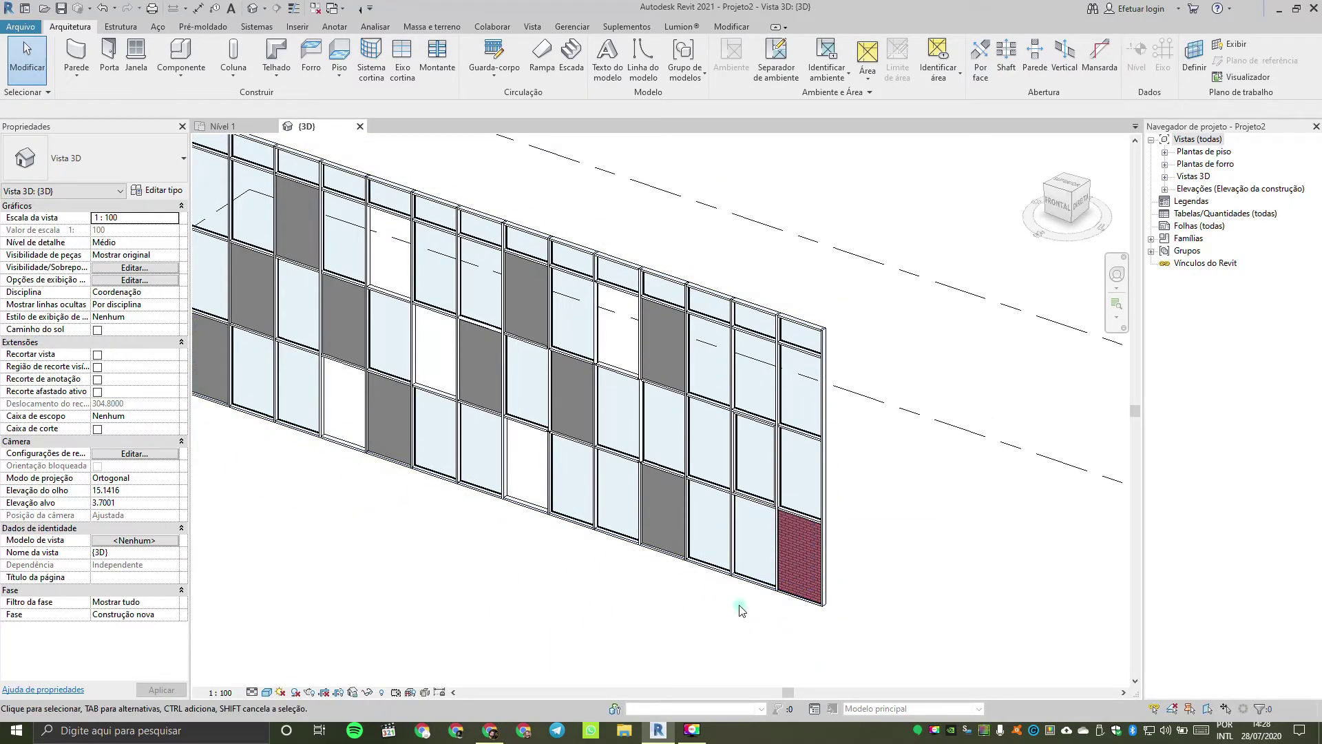
{"action": "scroll", "coordinate": [645, 411], "scroll_direction": "up", "scroll_amount": 3}
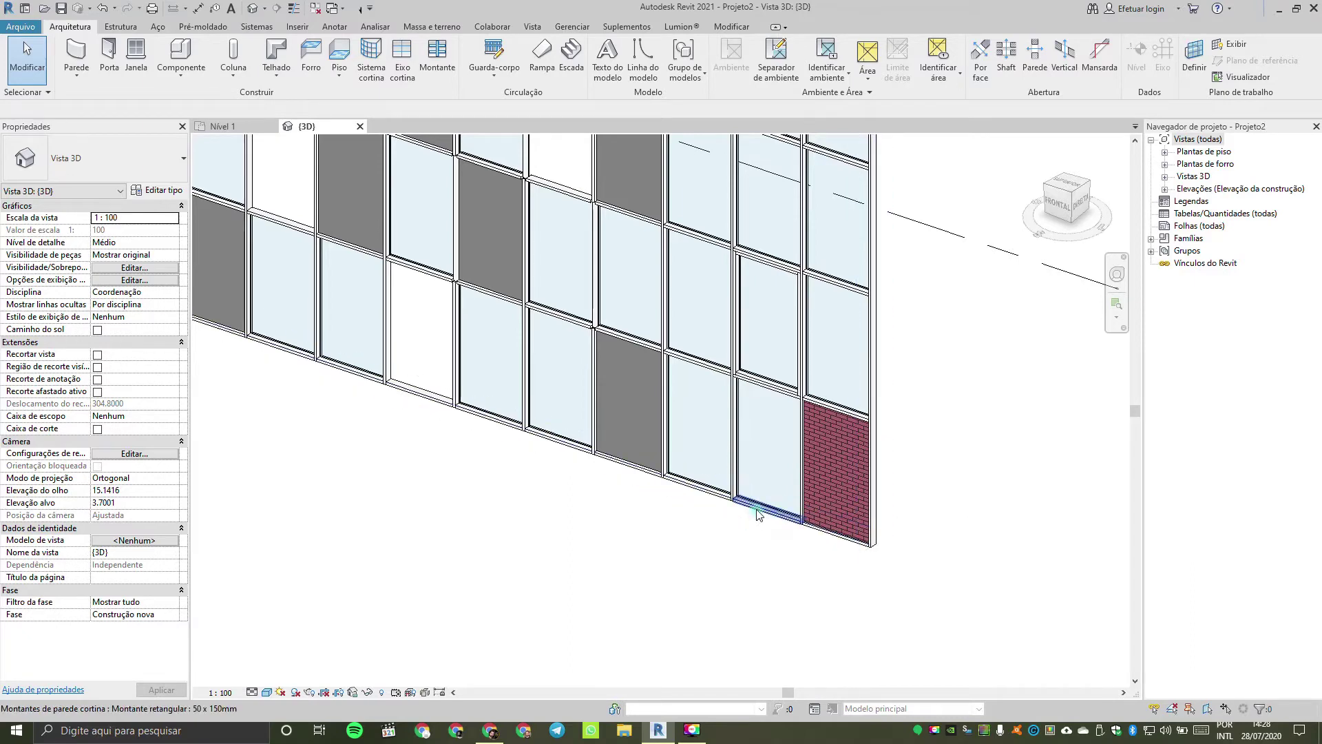
Step: Unpin and delete the bottom mullion beneath the glazed panel next to the brick panel
{"action": "left_click", "coordinate": [756, 511]}
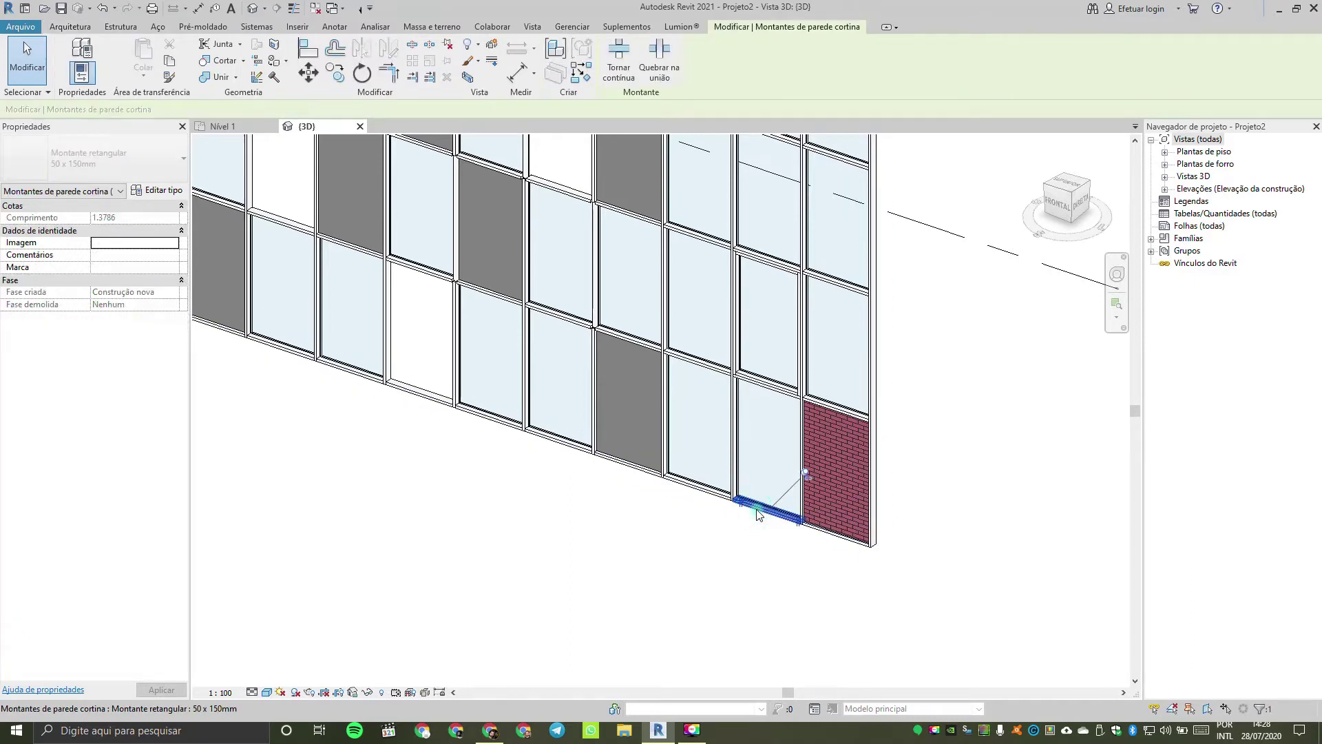
{"action": "left_click", "coordinate": [806, 475]}
{"action": "key", "text": "Delete"}
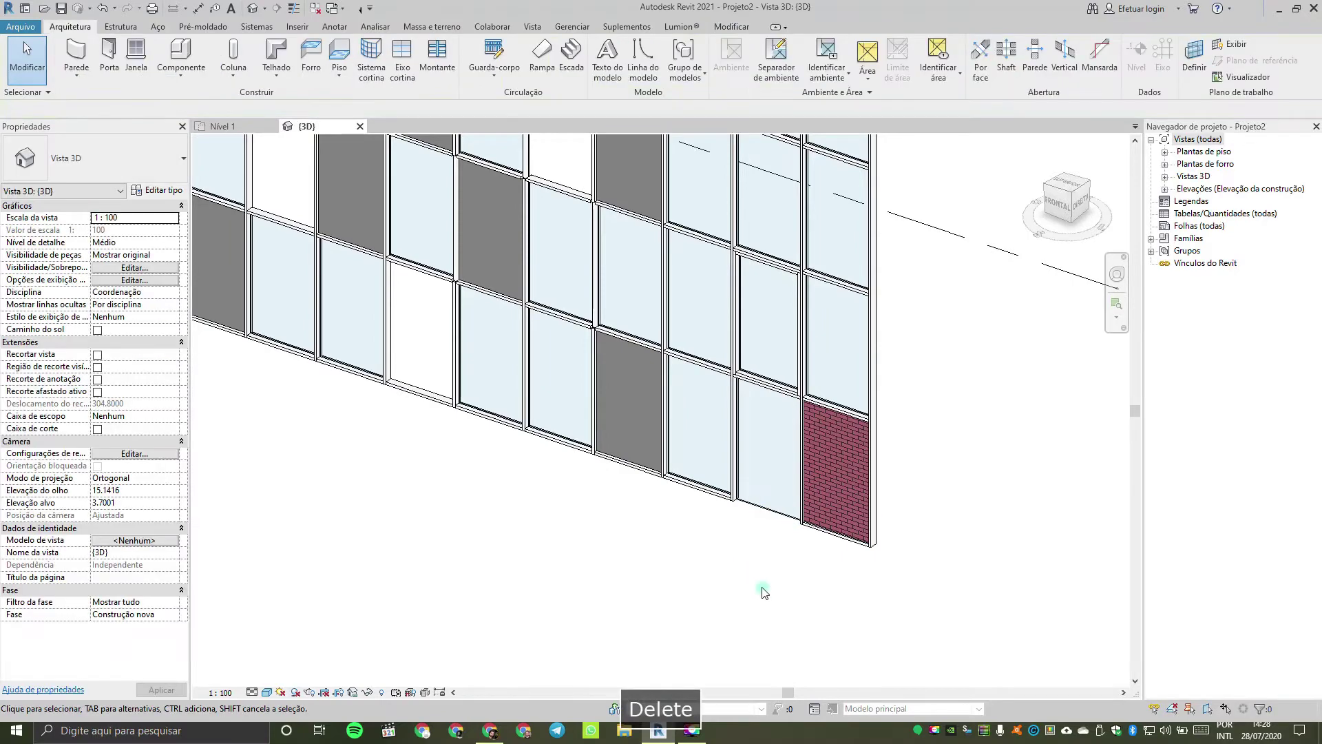
Step: Unpin and delete the horizontal mullion separating the two tall glazed panels directly above the brick panel
{"action": "middle_click_drag", "start_coordinate": [770, 596], "coordinate": [792, 685]}
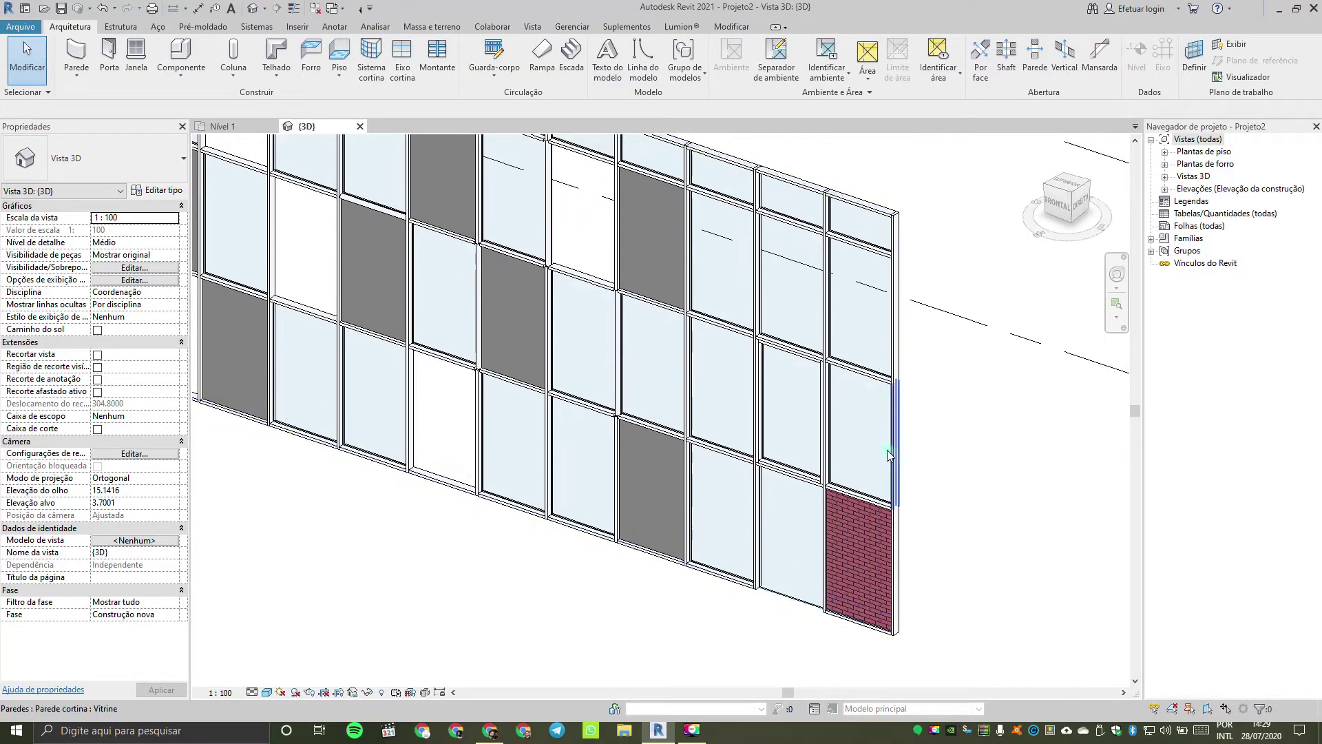
{"action": "left_click", "coordinate": [862, 379]}
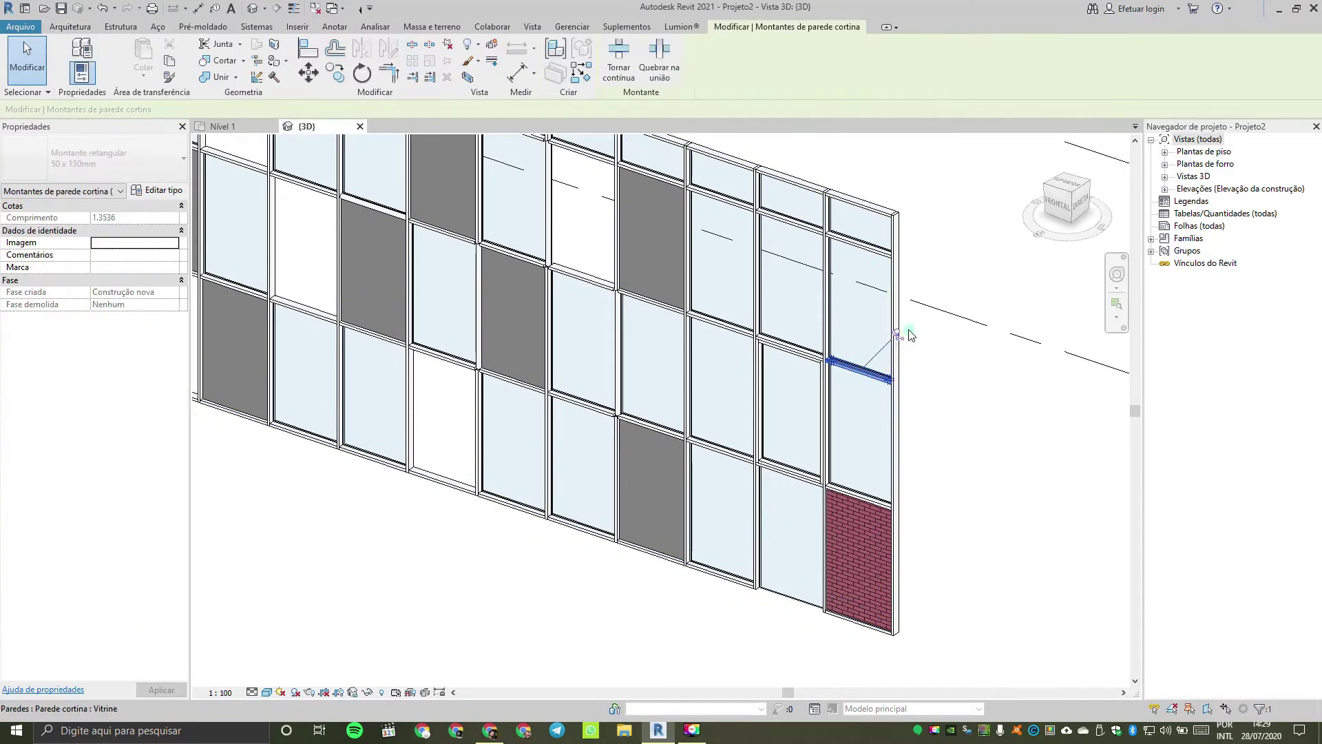
{"action": "left_click", "coordinate": [582, 605]}
{"action": "scroll", "coordinate": [582, 605], "scroll_direction": "down", "scroll_amount": 3}
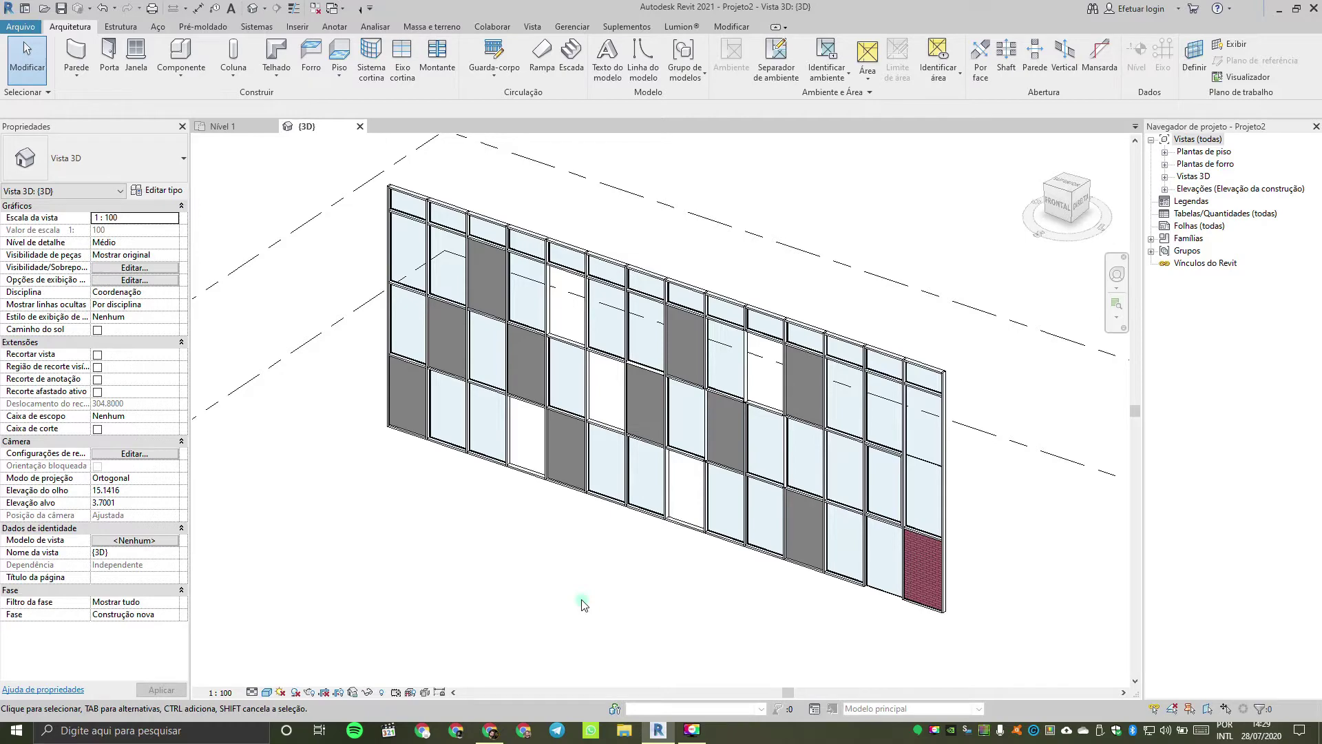
Step: Try to place a standard M_Folha única 0864 x 2032mm door in the curtain wall
{"action": "left_click", "coordinate": [113, 57]}
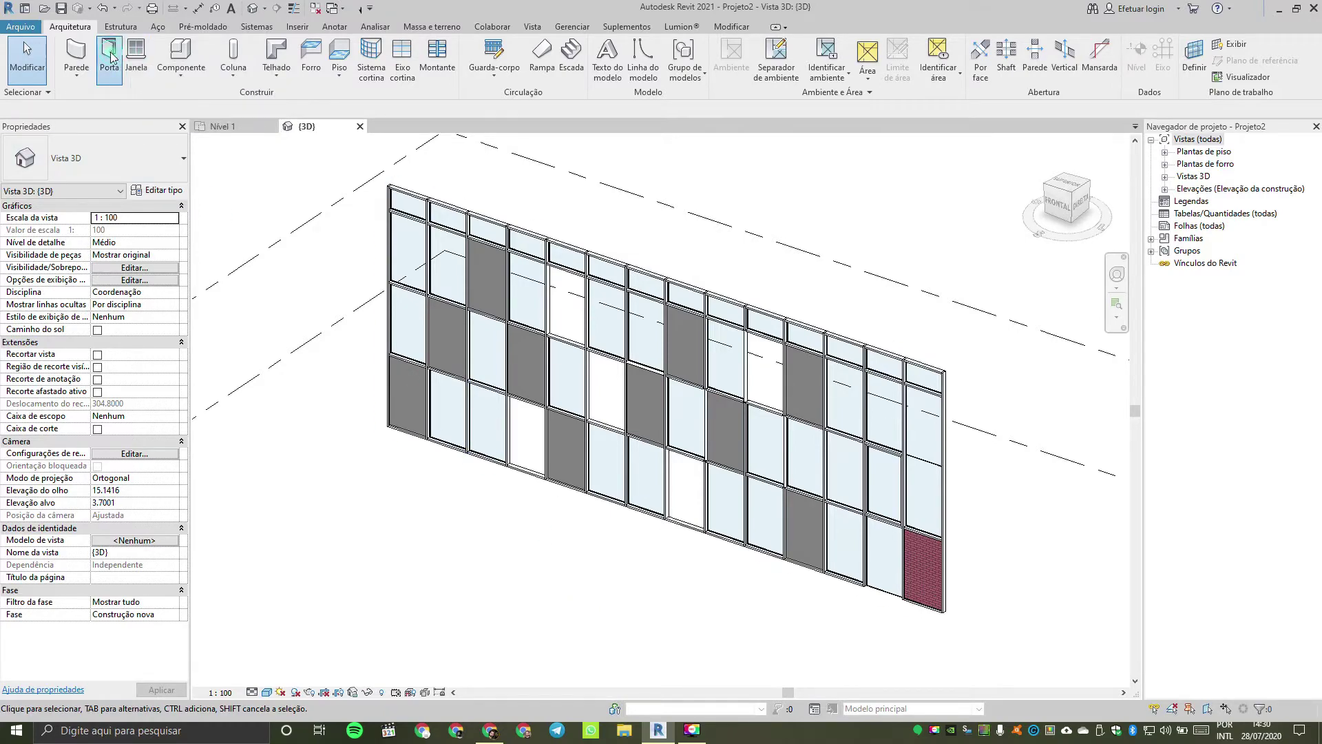
{"action": "left_click", "coordinate": [93, 165]}
{"action": "left_click", "coordinate": [56, 284]}
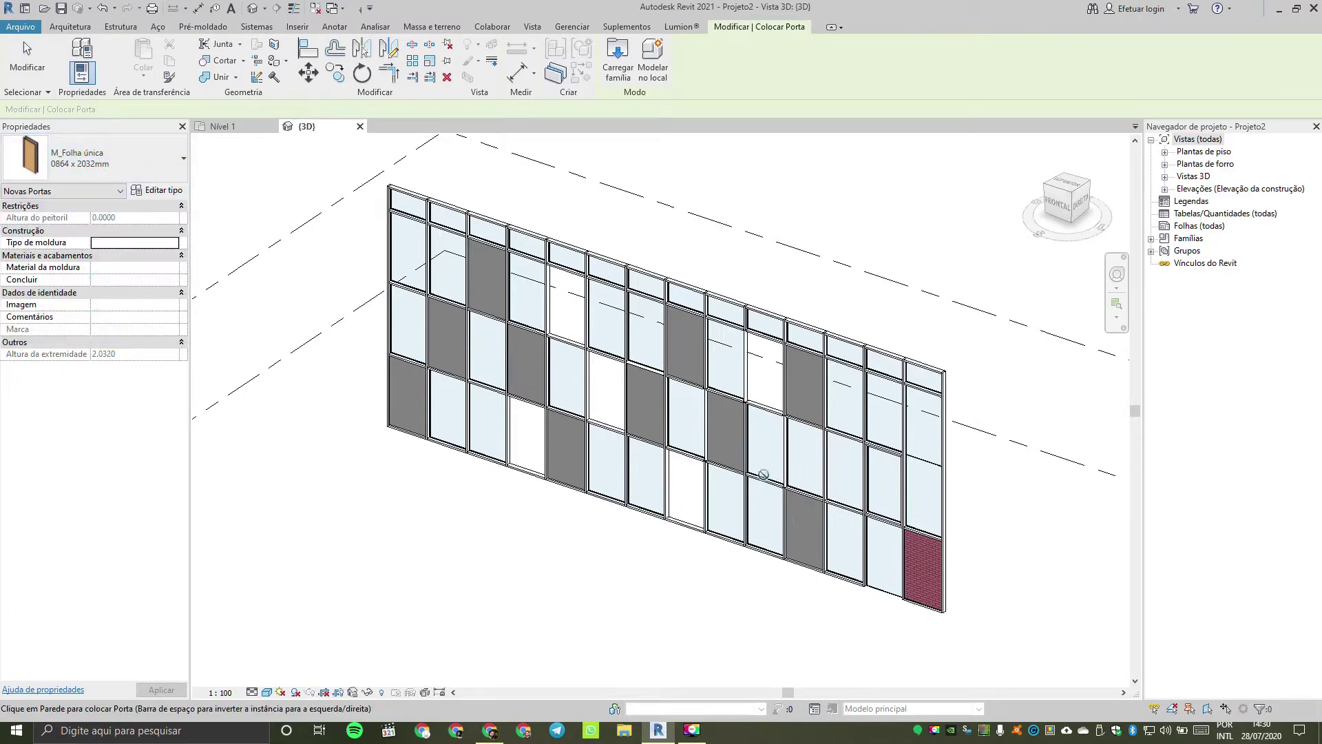
{"action": "key", "text": "Escape"}
{"action": "key", "text": "Escape"}
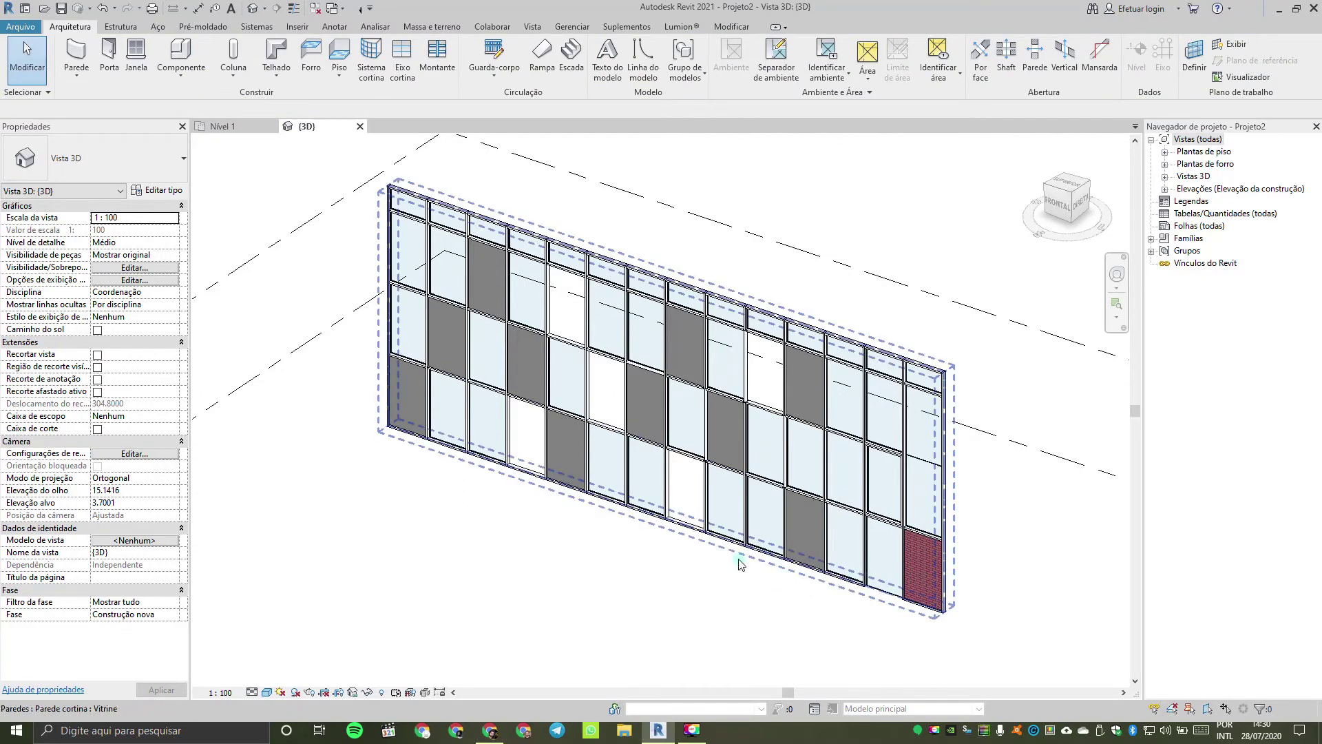
{"action": "key", "text": "Tab"}
{"action": "left_click", "coordinate": [885, 565]}
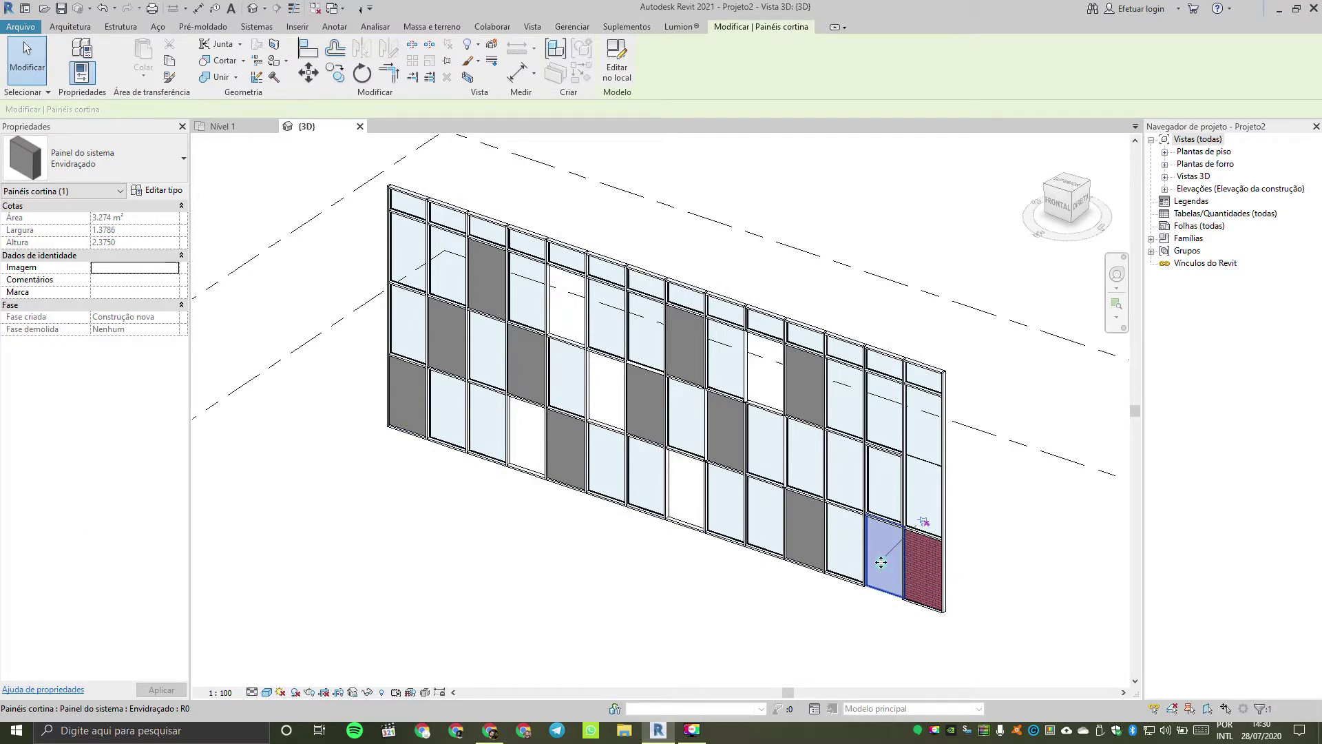
{"action": "left_click", "coordinate": [763, 645]}
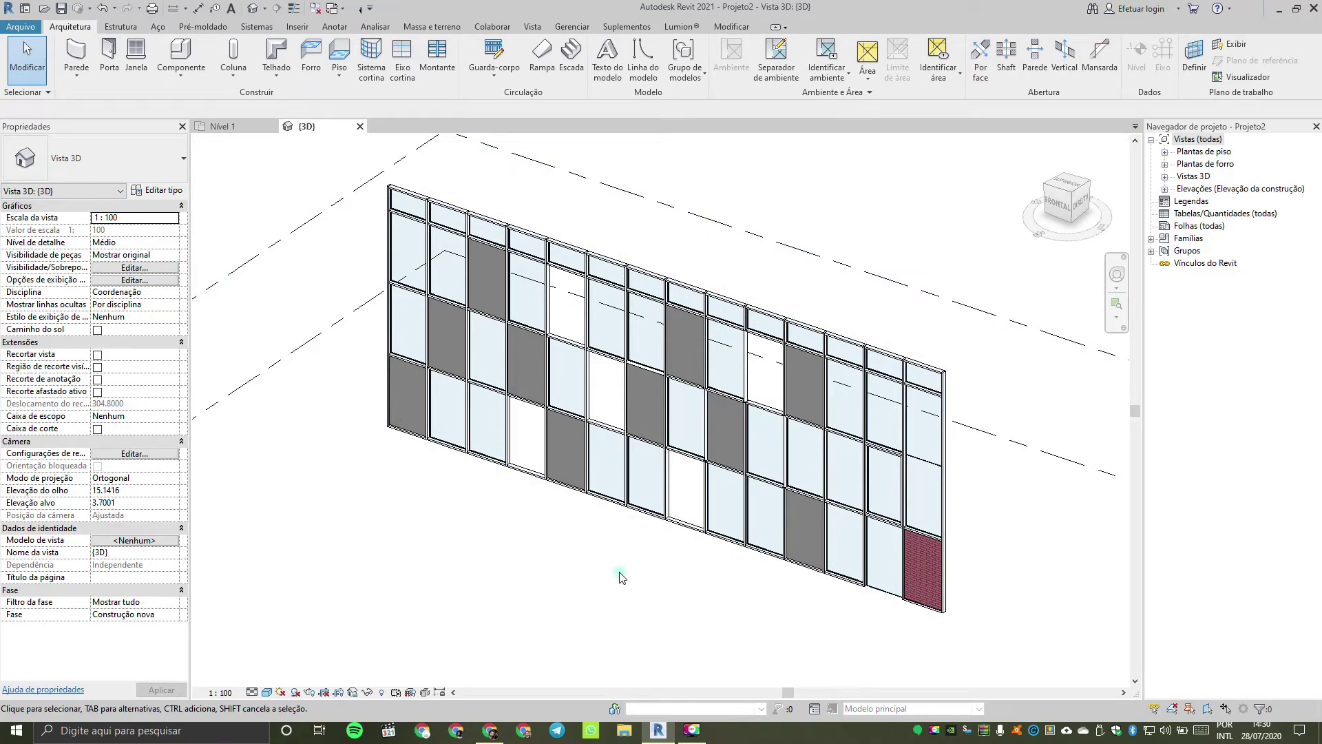
Step: Load the single glass curtain wall door family Porta-Parede-Cortina-Vidro-Único.rfa from the library's Portas folder, previewing the double-door alternatives
{"action": "left_click", "coordinate": [296, 29]}
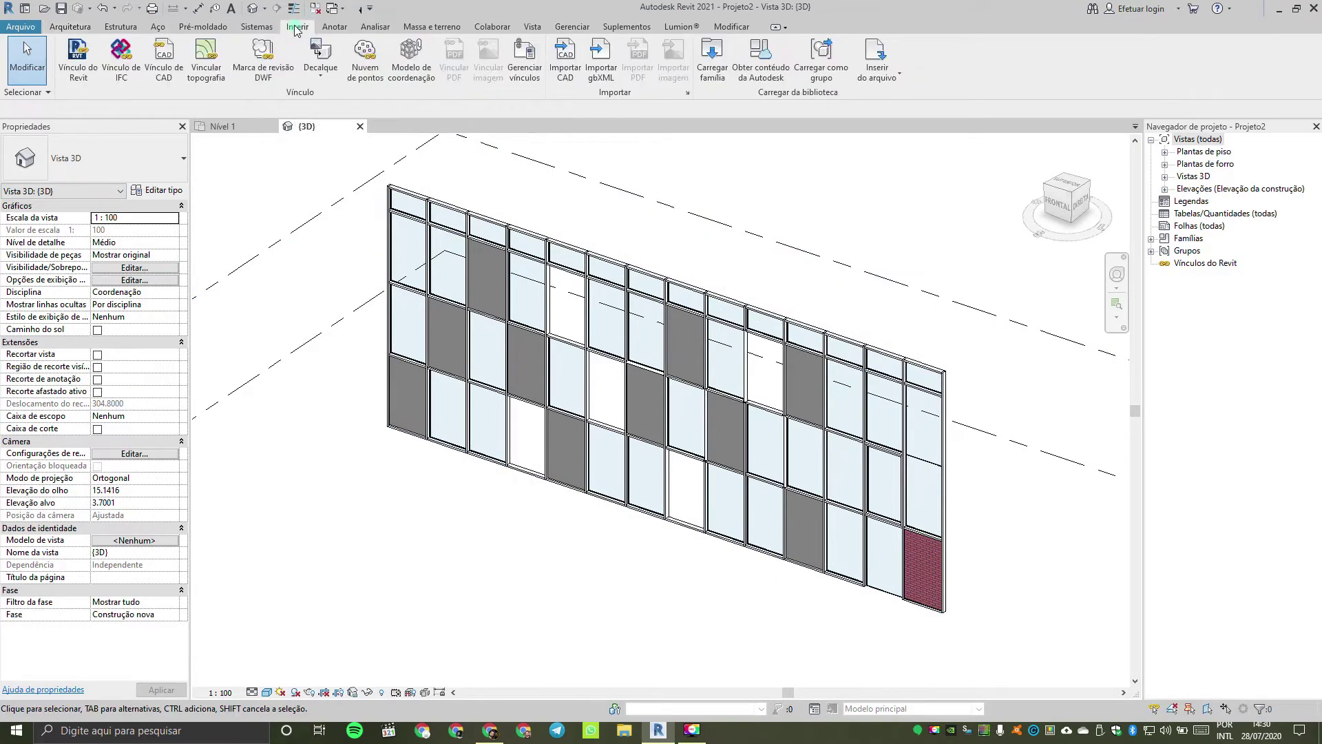
{"action": "left_click", "coordinate": [712, 69]}
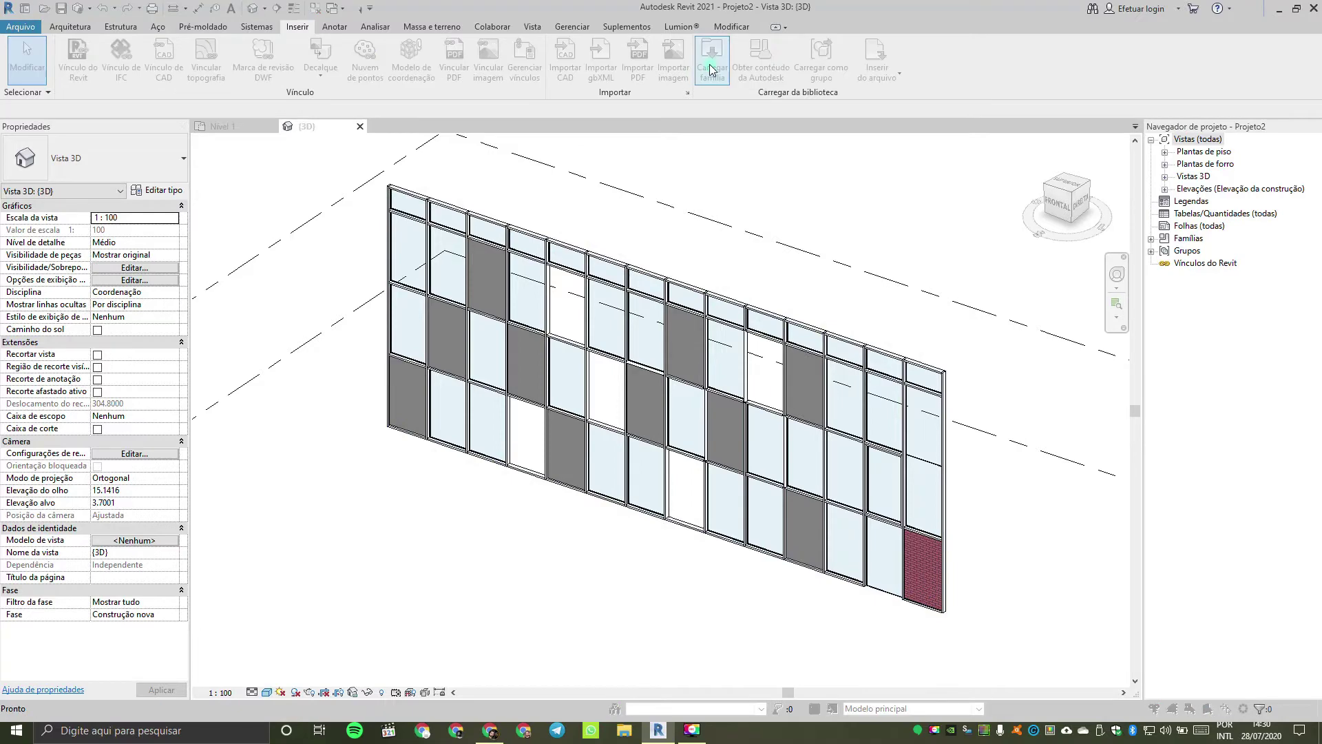
{"action": "scroll", "coordinate": [628, 336], "scroll_direction": "down", "scroll_amount": 10}
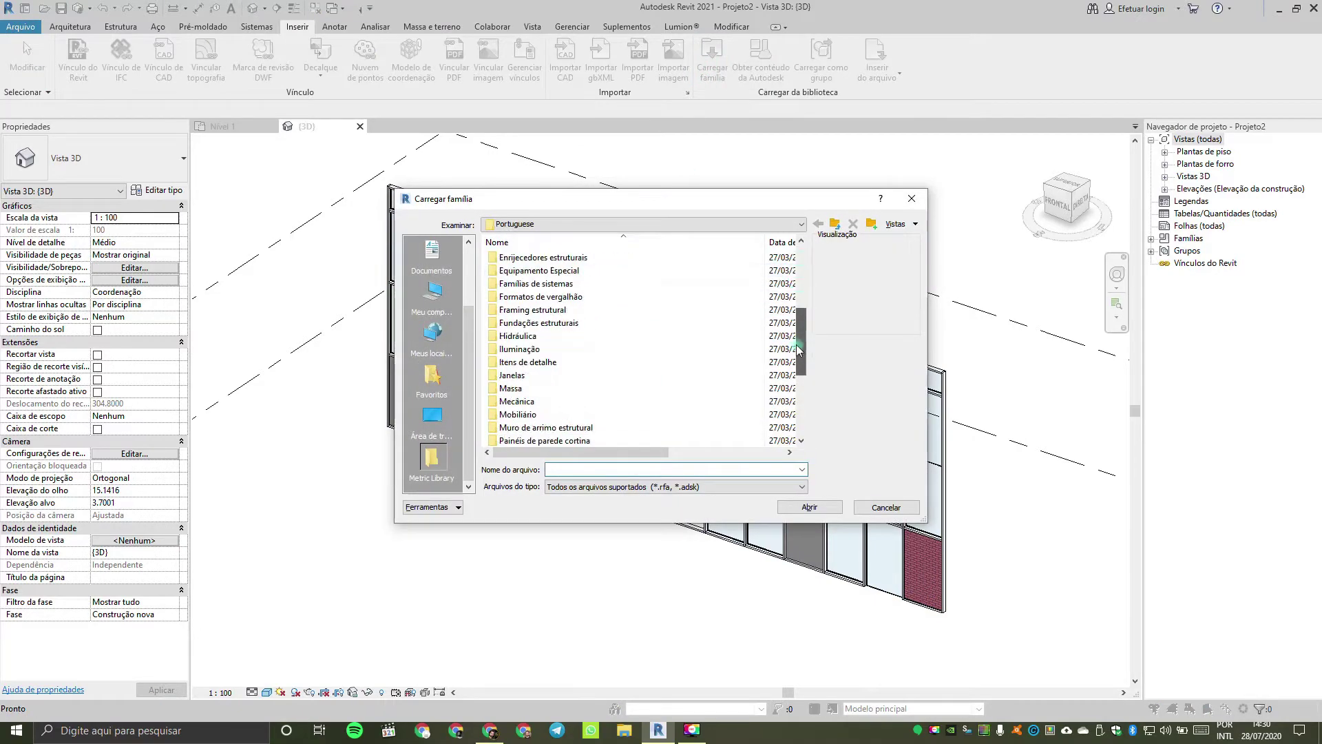
{"action": "double_click", "coordinate": [628, 336]}
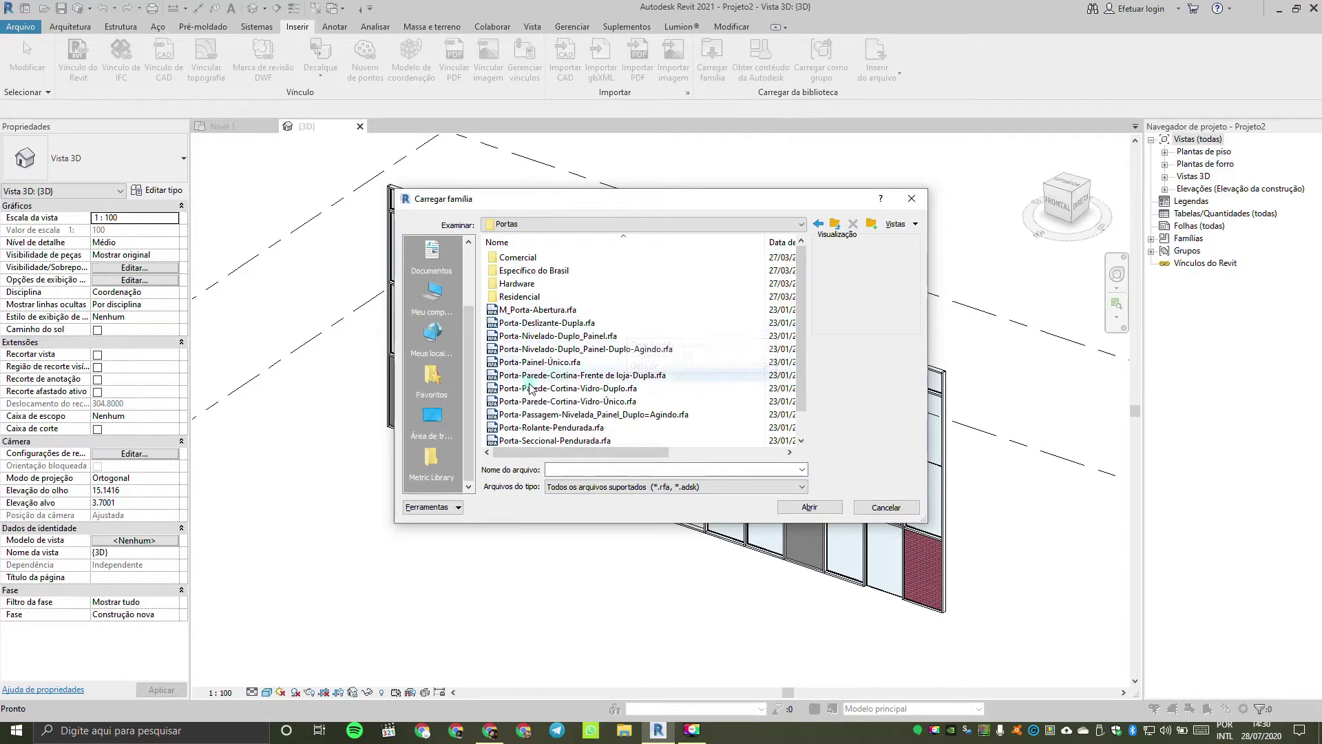
{"action": "left_click", "coordinate": [592, 375]}
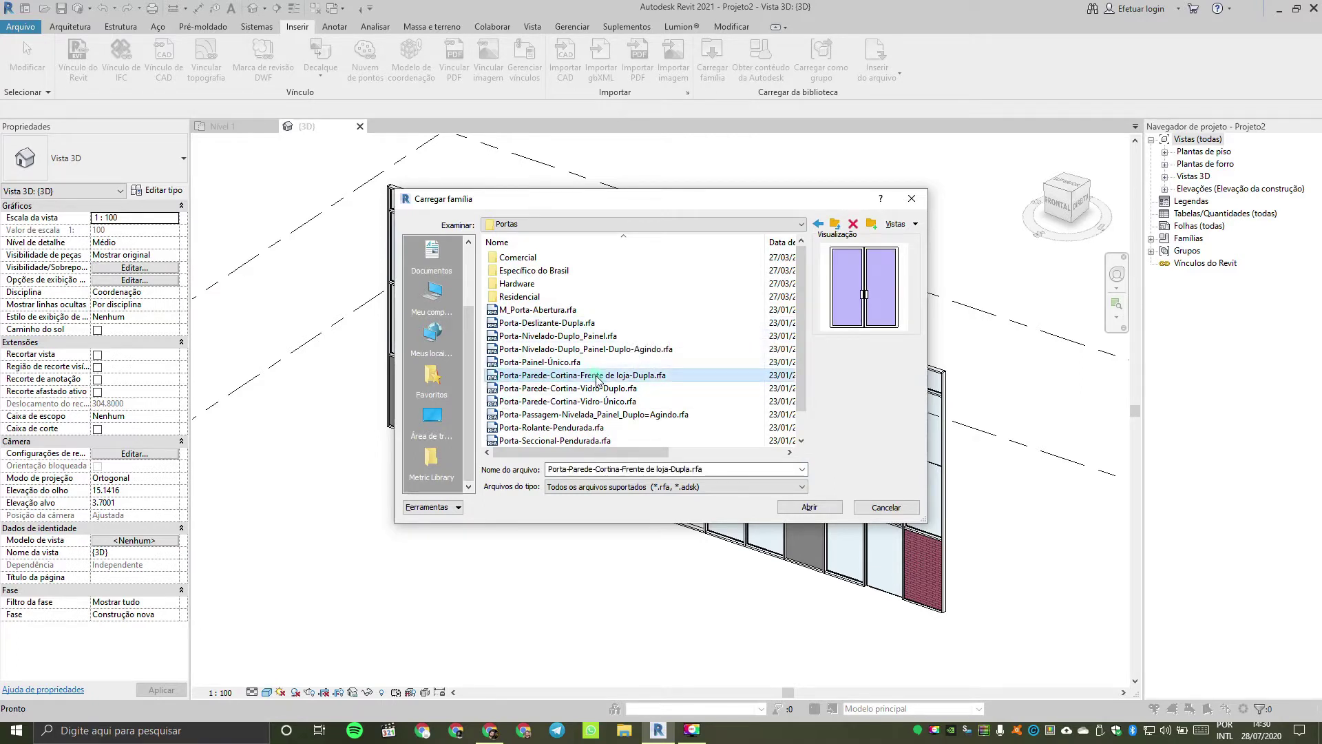
{"action": "left_click", "coordinate": [620, 390]}
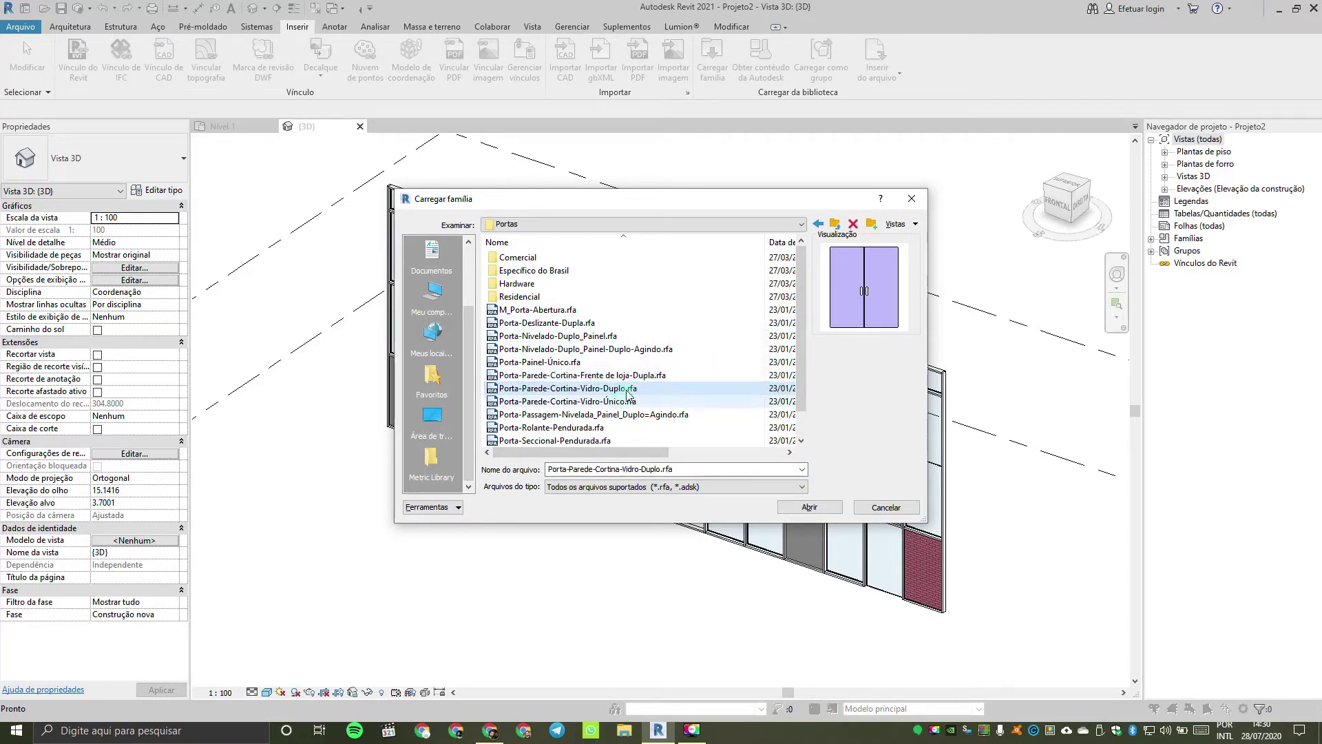
{"action": "left_click", "coordinate": [653, 377]}
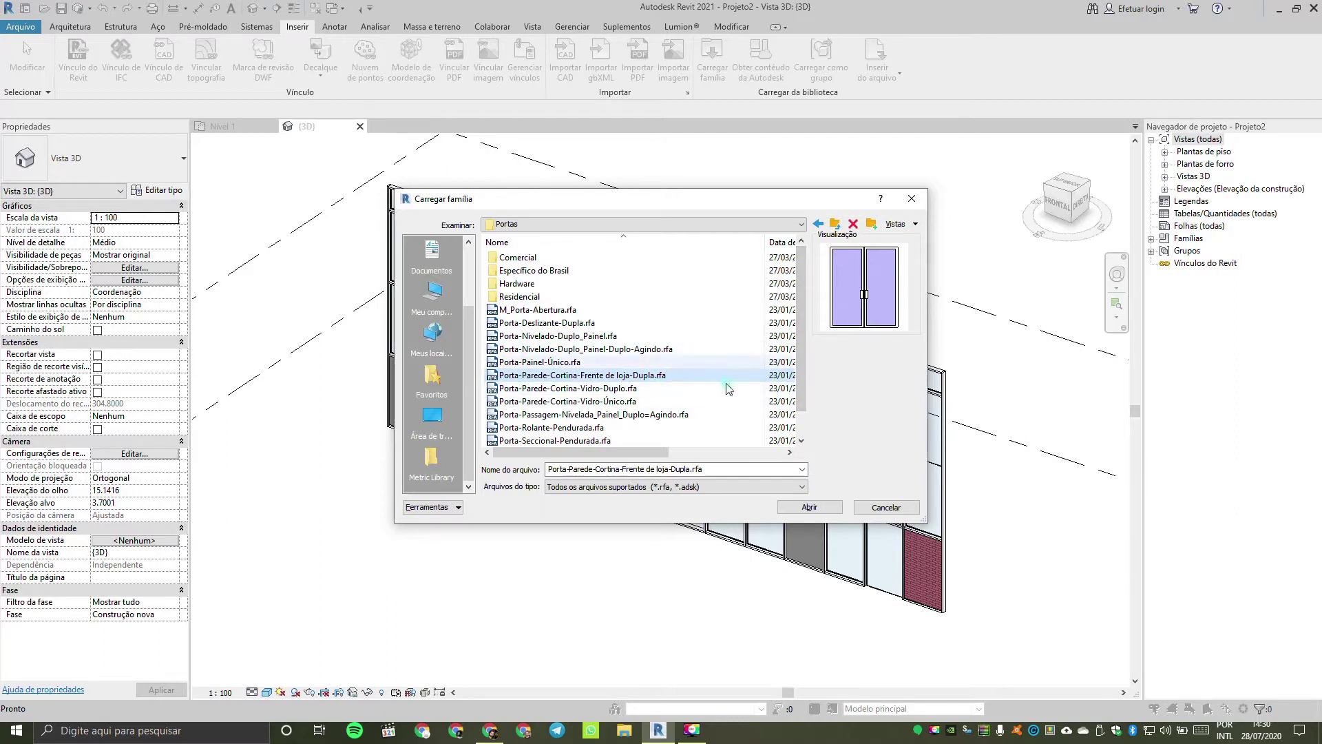
{"action": "left_click", "coordinate": [682, 389]}
{"action": "left_click", "coordinate": [640, 402]}
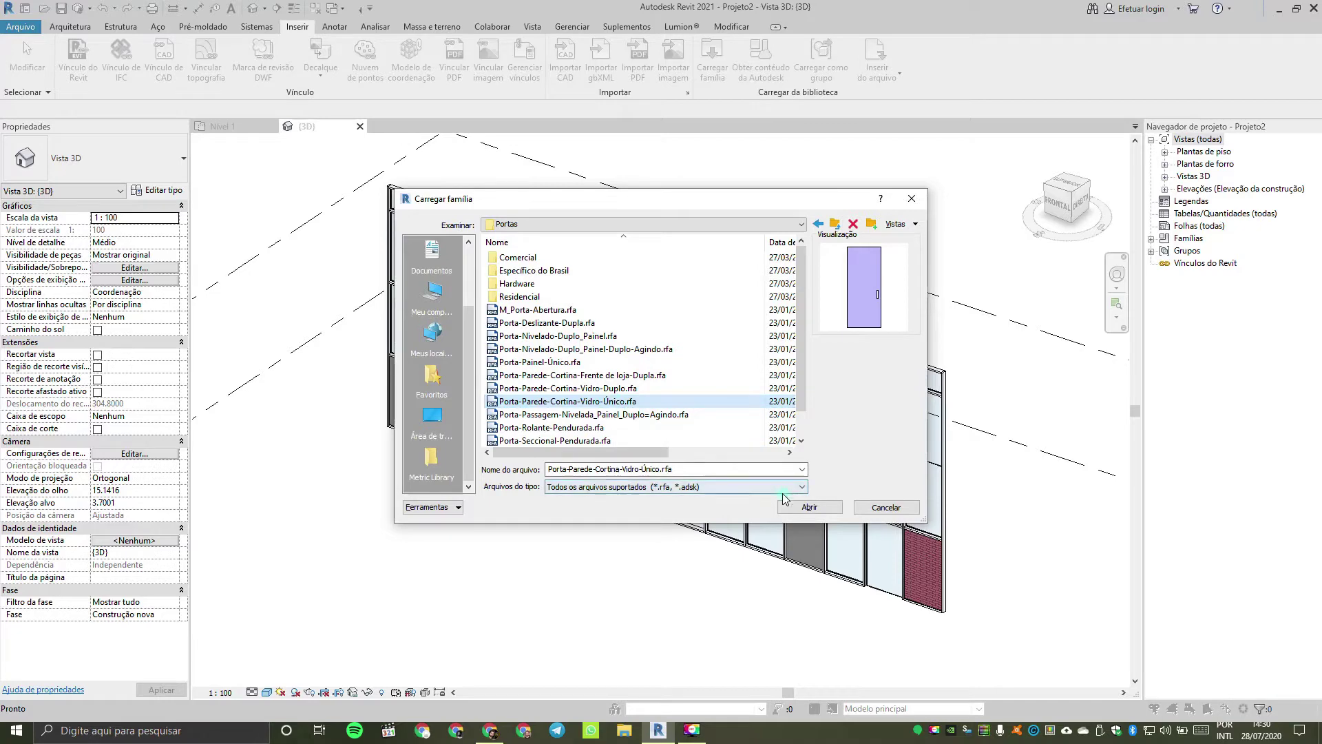
{"action": "left_click", "coordinate": [800, 509]}
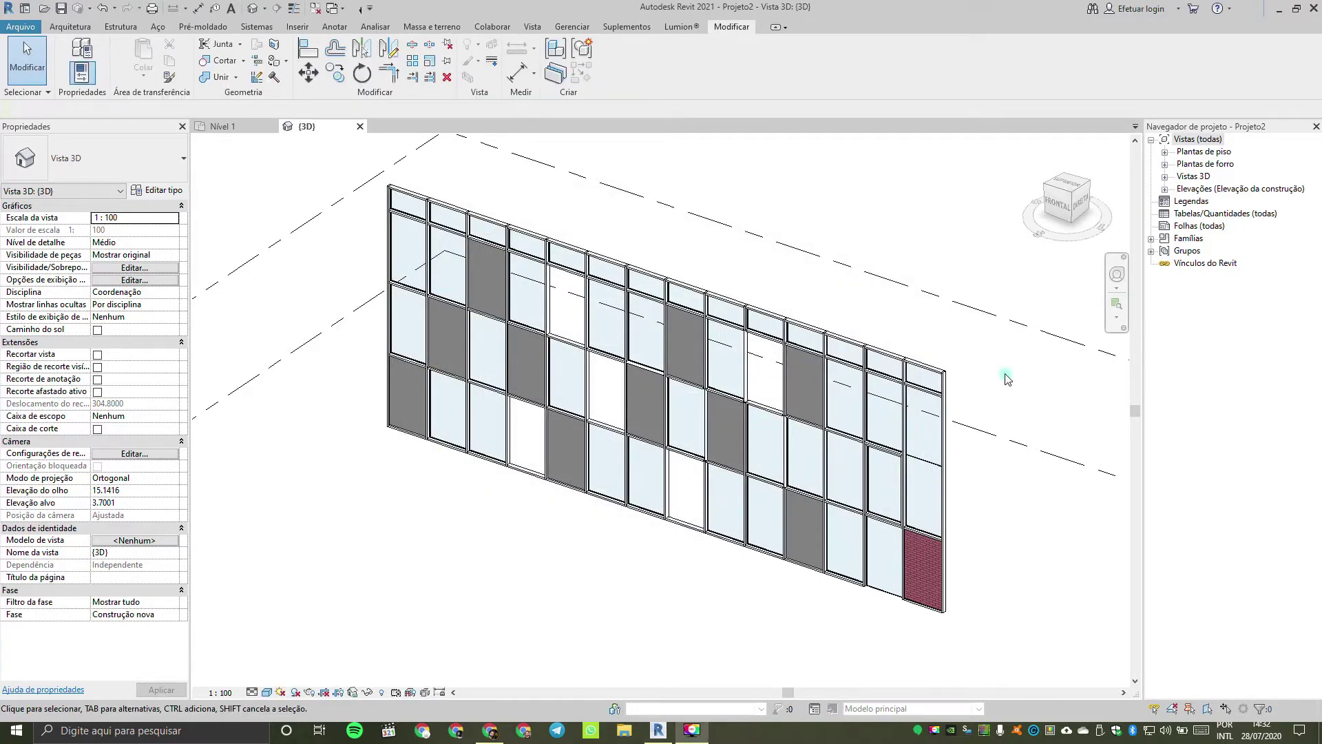
Step: Check which types the Door tool offers for ordinary placement and leave the command
{"action": "left_click", "coordinate": [71, 27]}
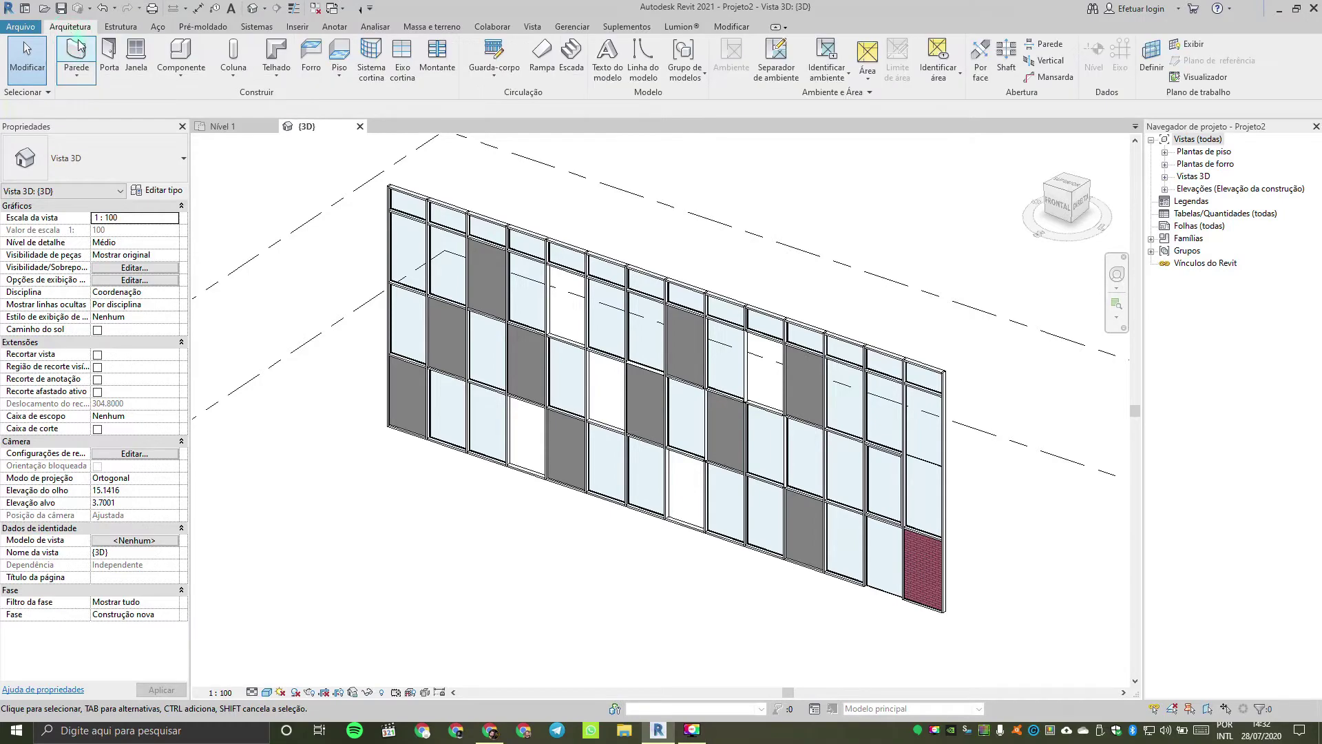
{"action": "left_click", "coordinate": [108, 53]}
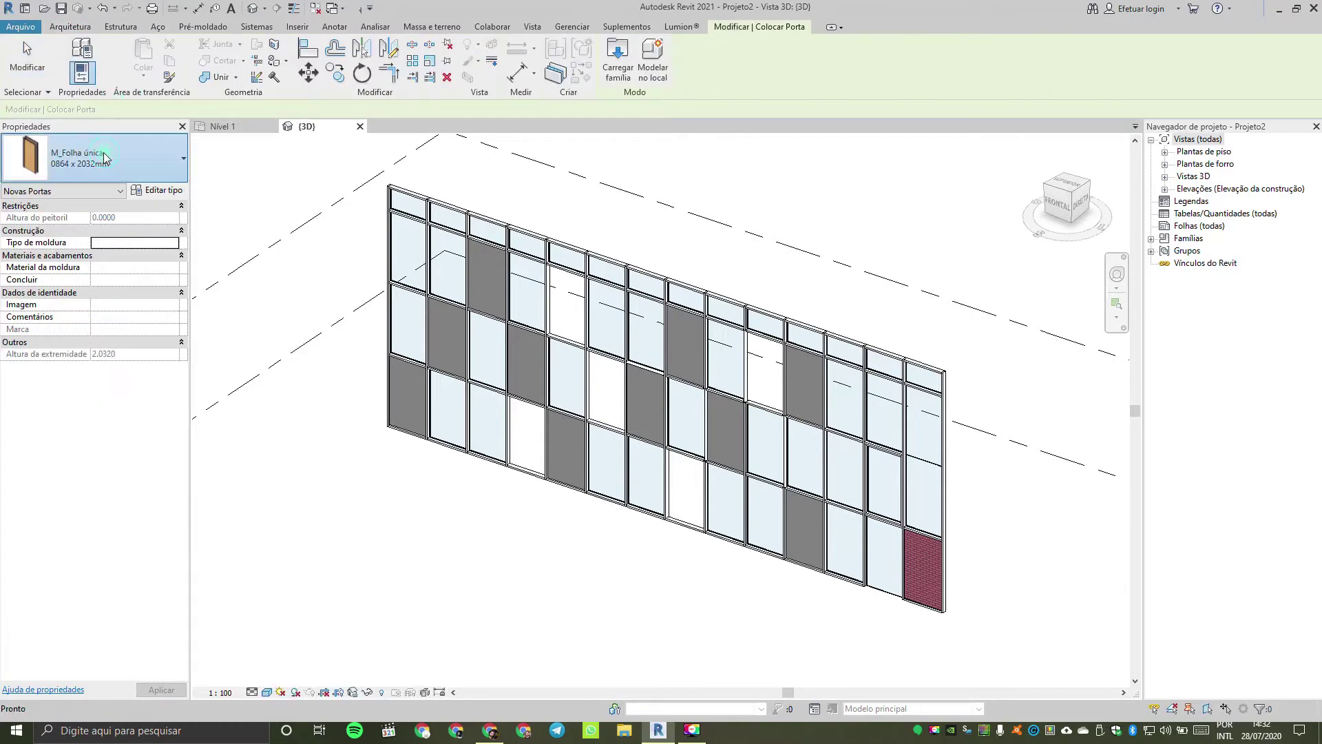
{"action": "left_click", "coordinate": [105, 157]}
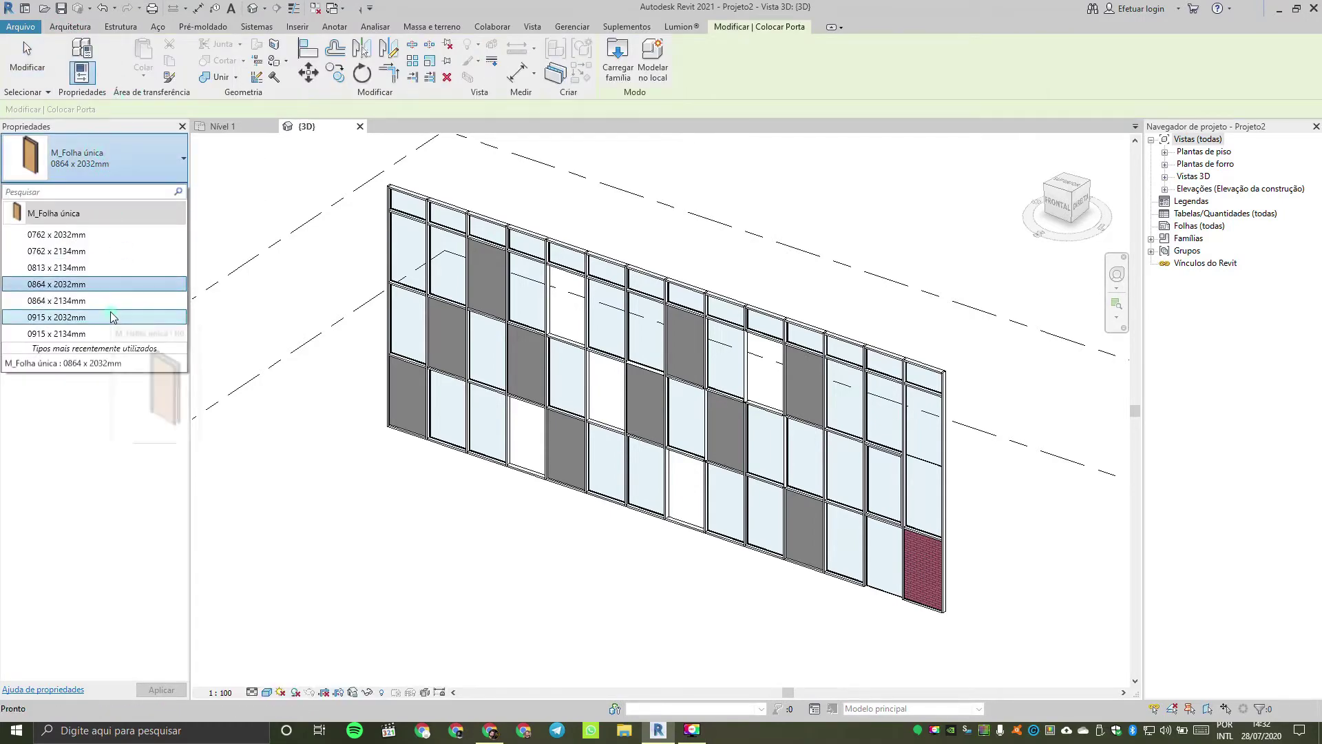
{"action": "key", "text": "Escape"}
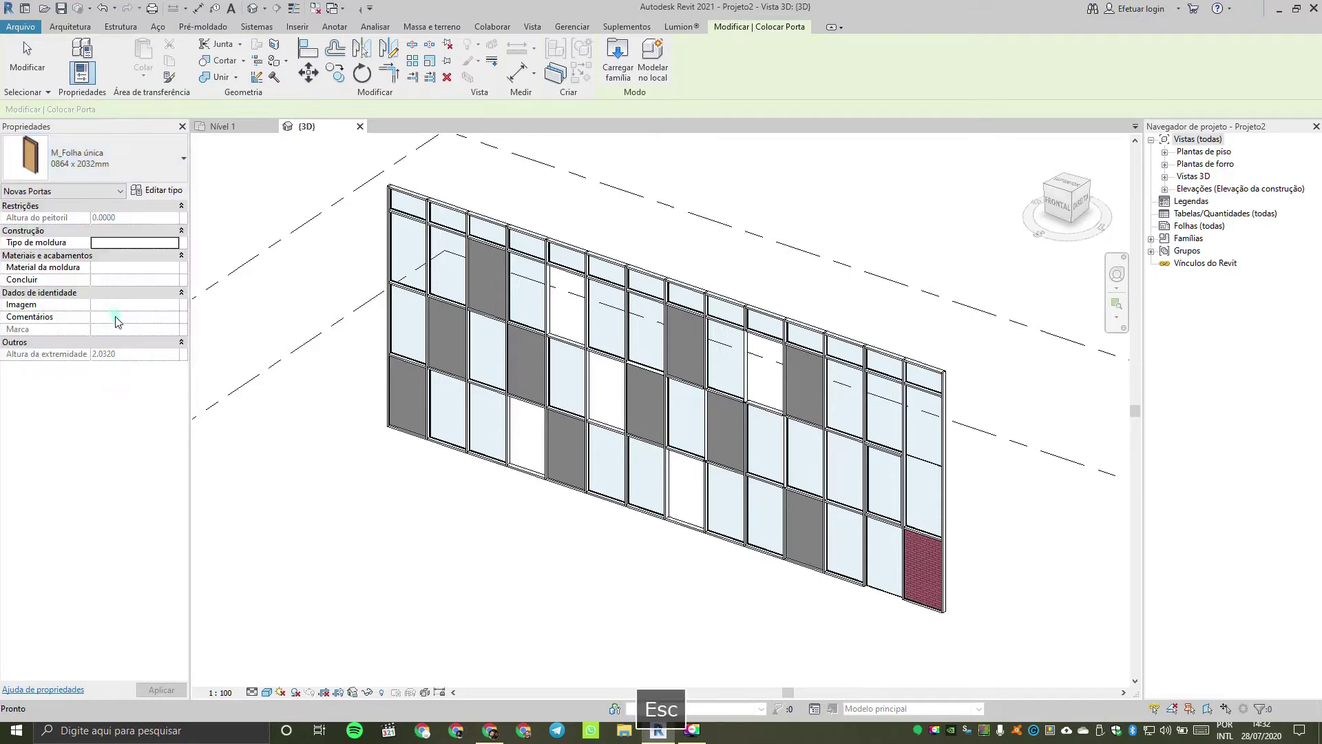
{"action": "key", "text": "Escape"}
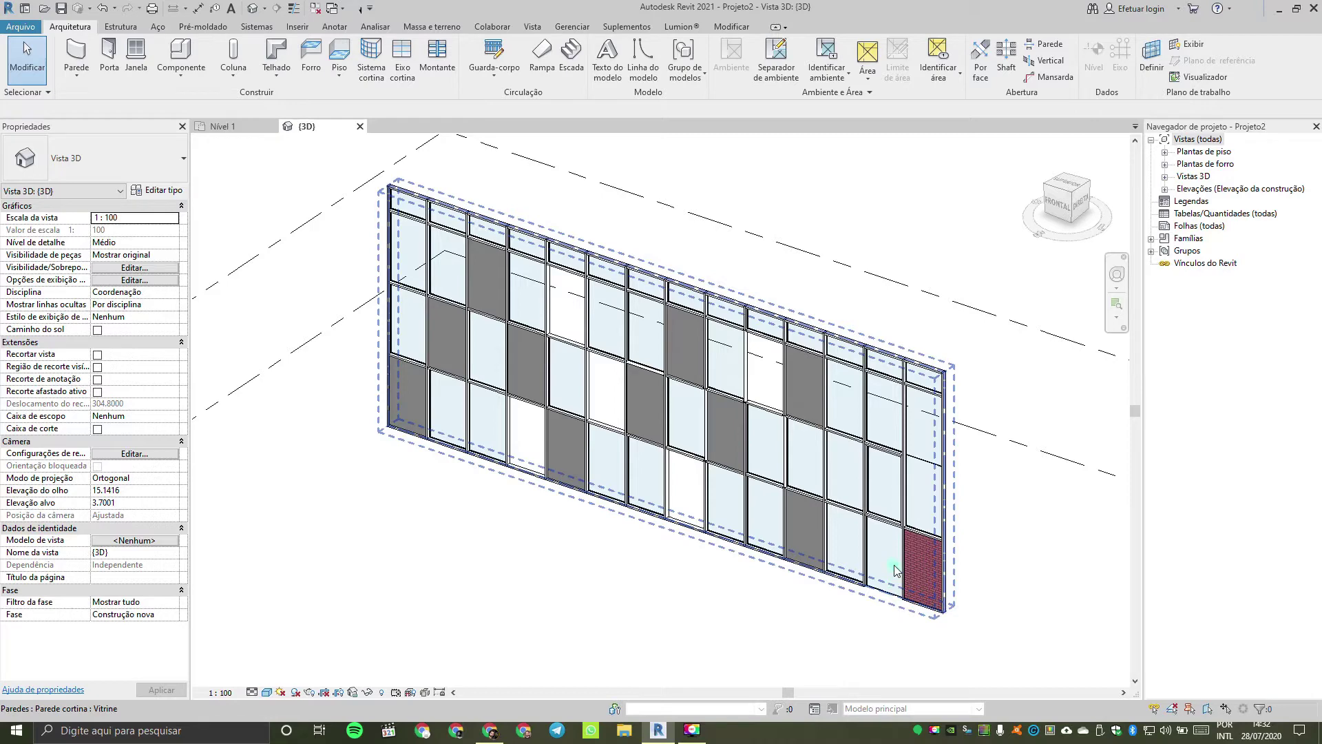
Step: Change the bottom-row glazed panel beside the brick panel to the door type Porta-Parede-Cortina-Vidro-Único
{"action": "key", "text": "Tab"}
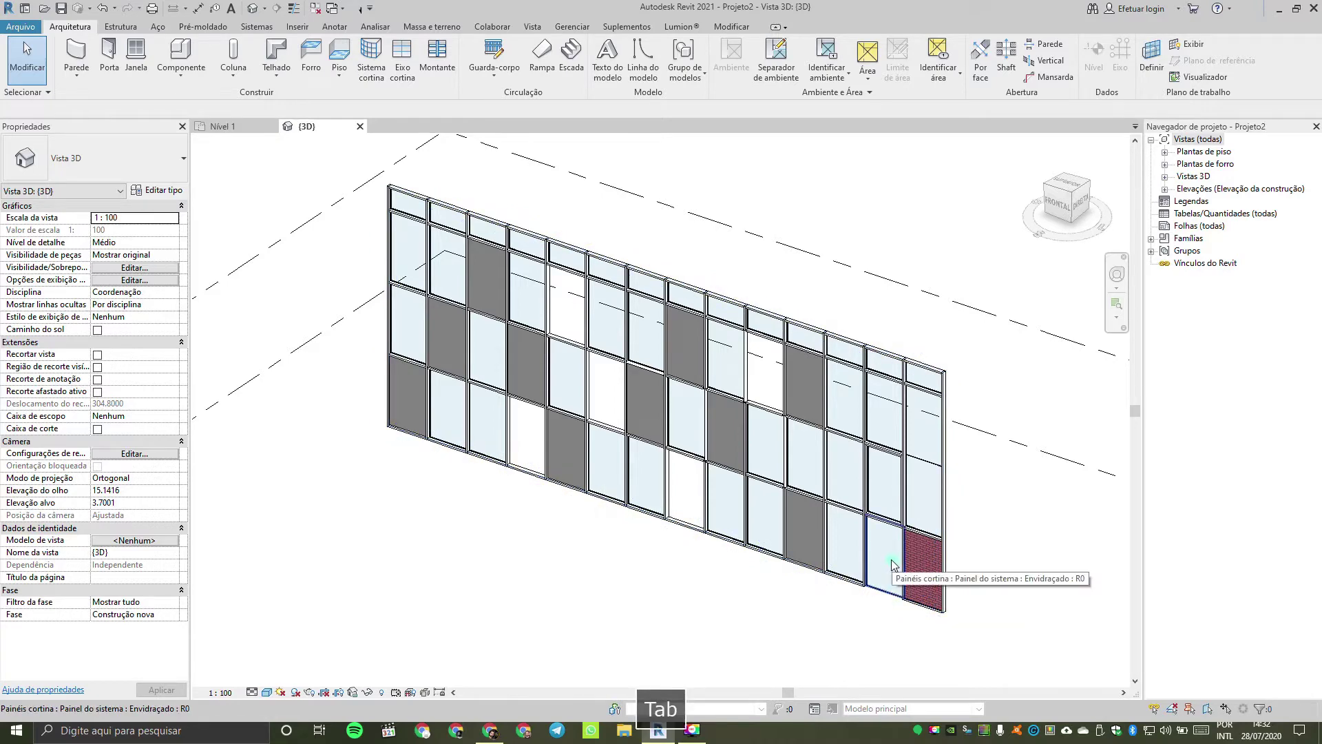
{"action": "left_click", "coordinate": [893, 563]}
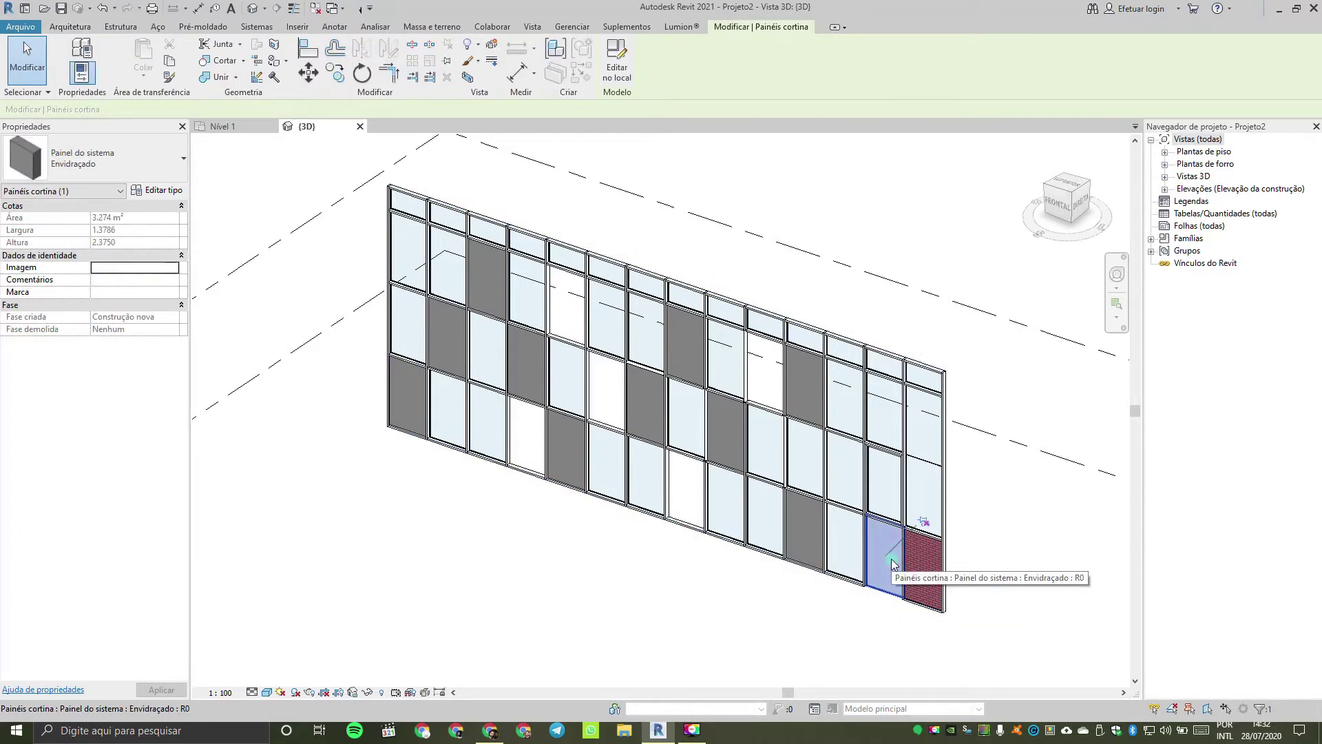
{"action": "left_click", "coordinate": [138, 160]}
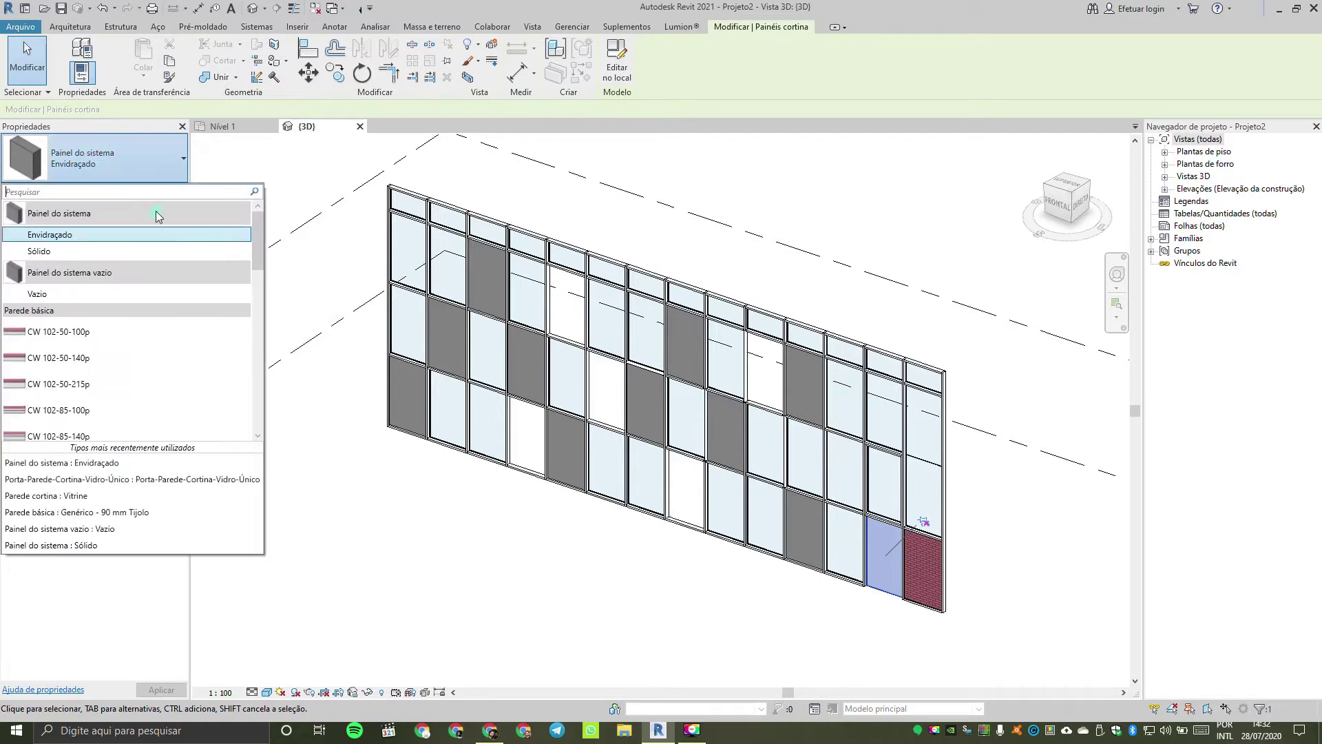
{"action": "left_click_drag", "start_coordinate": [259, 236], "coordinate": [268, 407]}
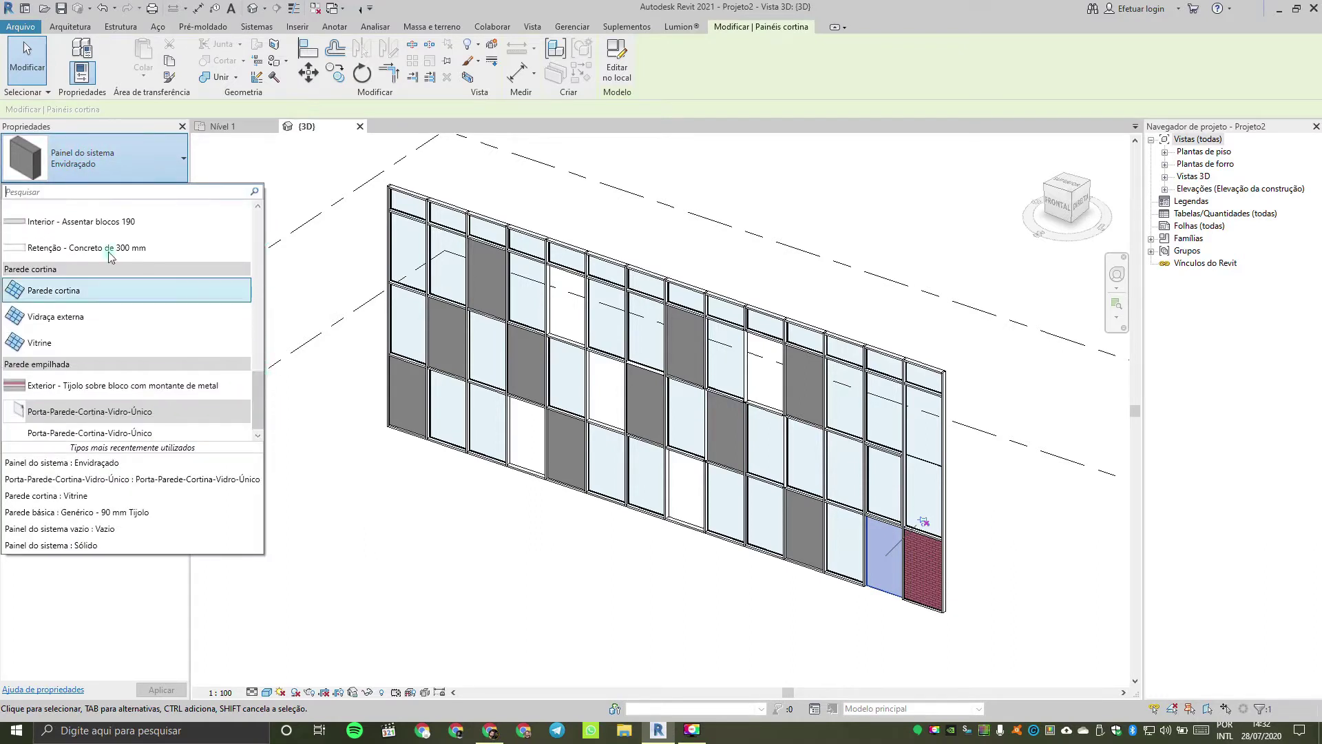
{"action": "left_click", "coordinate": [88, 433]}
{"action": "left_click", "coordinate": [894, 643]}
Step: Set the 3D view's detail level to Alto so the glass door's handle is displayed
{"action": "scroll", "coordinate": [871, 561], "scroll_direction": "up", "scroll_amount": 3}
{"action": "scroll", "coordinate": [871, 517], "scroll_direction": "up", "scroll_amount": 2}
{"action": "middle_click_drag", "start_coordinate": [853, 516], "coordinate": [634, 469]}
{"action": "left_click", "coordinate": [253, 692]}
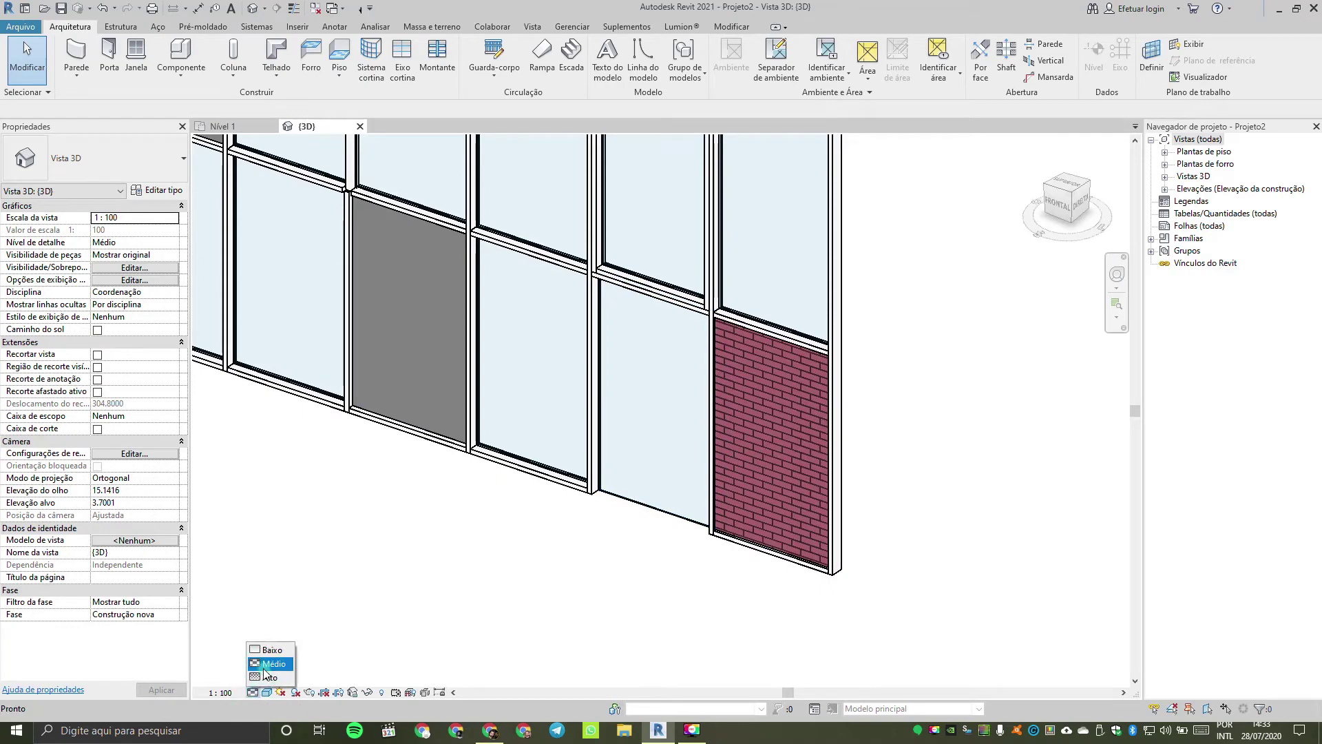
{"action": "left_click", "coordinate": [271, 678]}
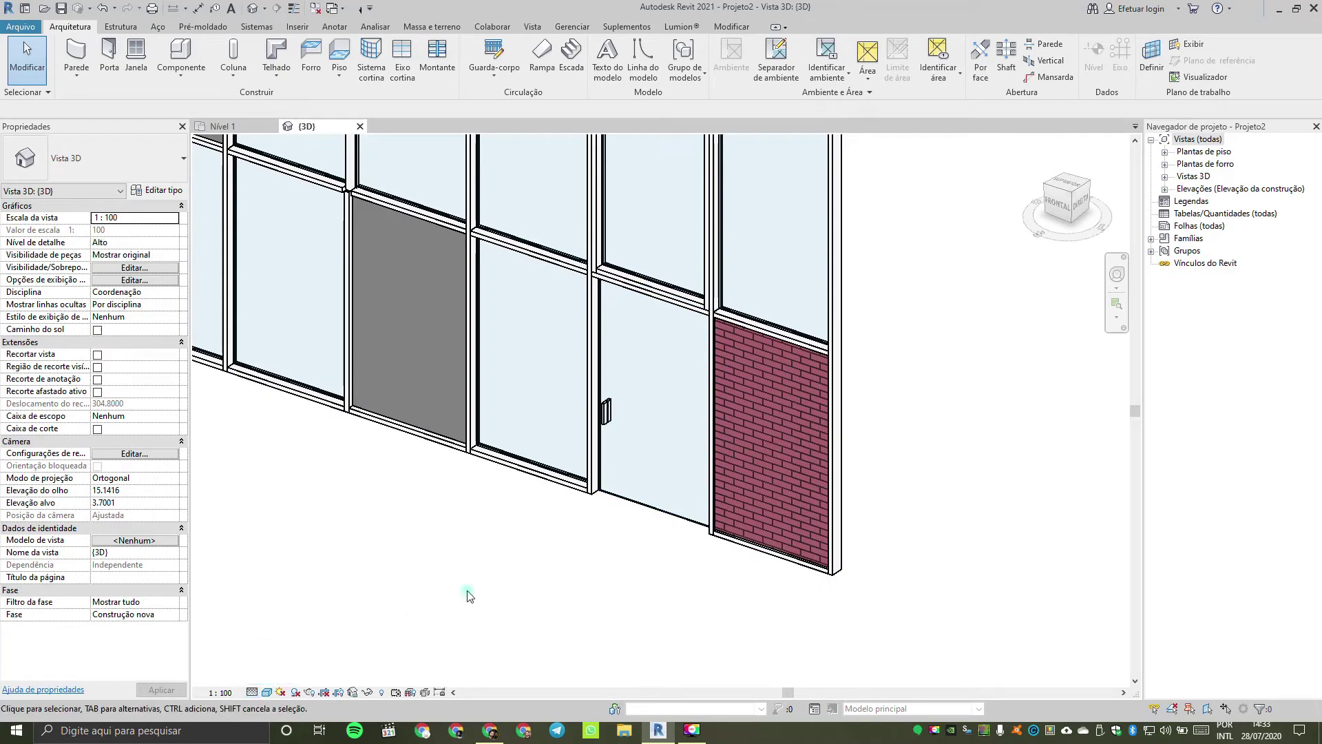
{"action": "left_click", "coordinate": [252, 693]}
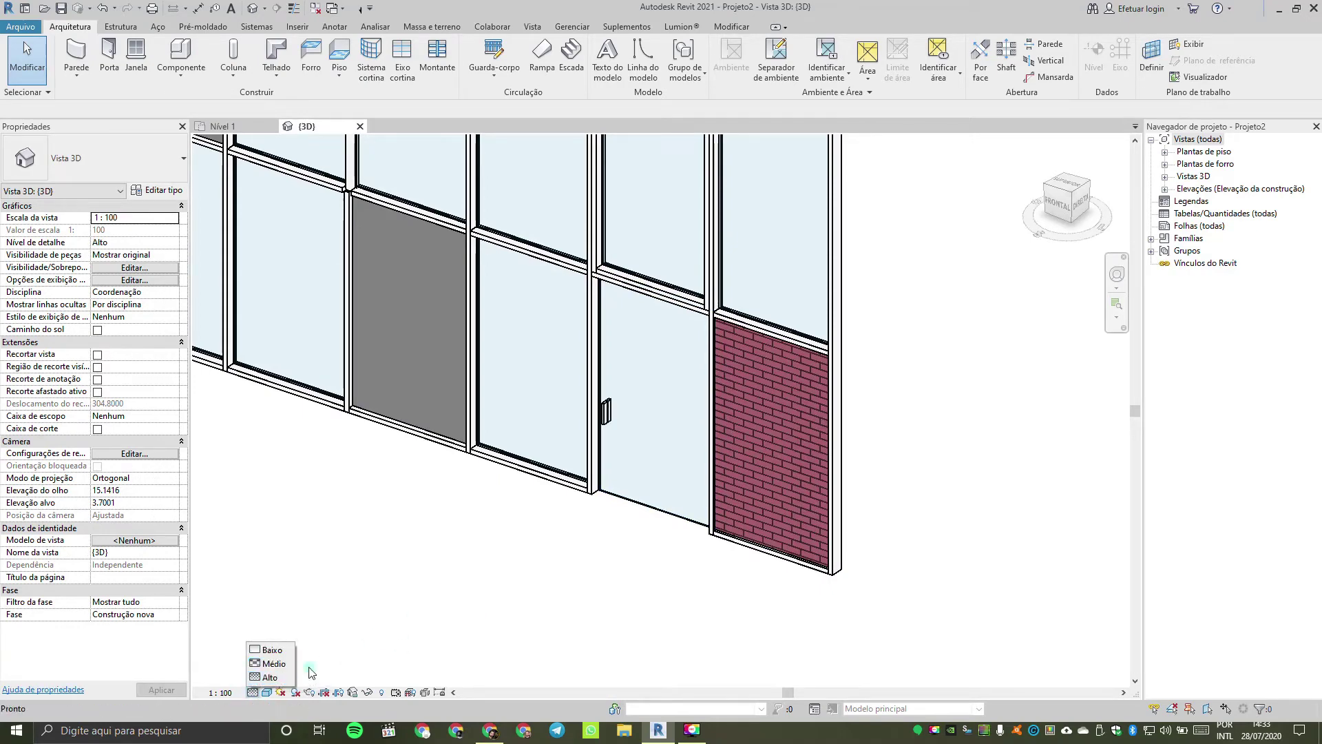
{"action": "scroll", "coordinate": [644, 407], "scroll_direction": "down", "scroll_amount": 2}
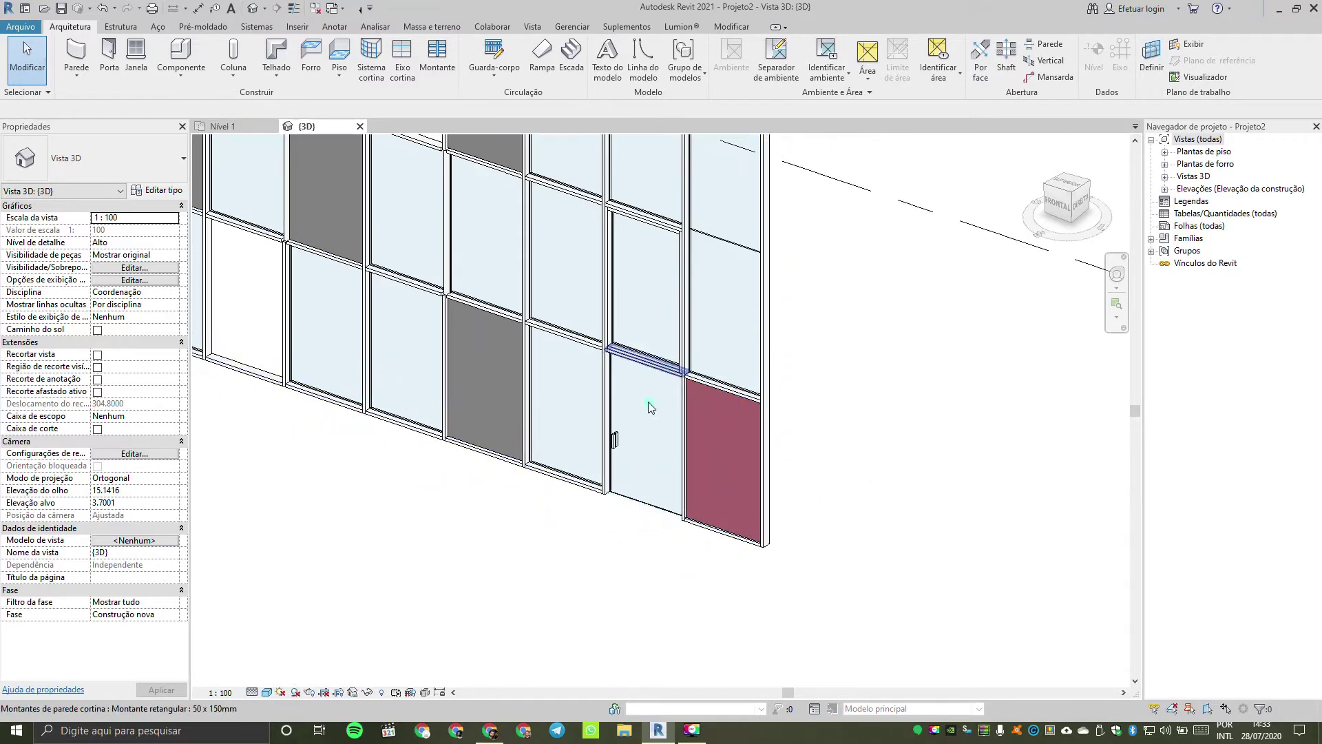
Step: Open the Nível 1 floor plan, select the curtain wall door and flip the side it opens towards
{"action": "double_click", "coordinate": [1225, 154]}
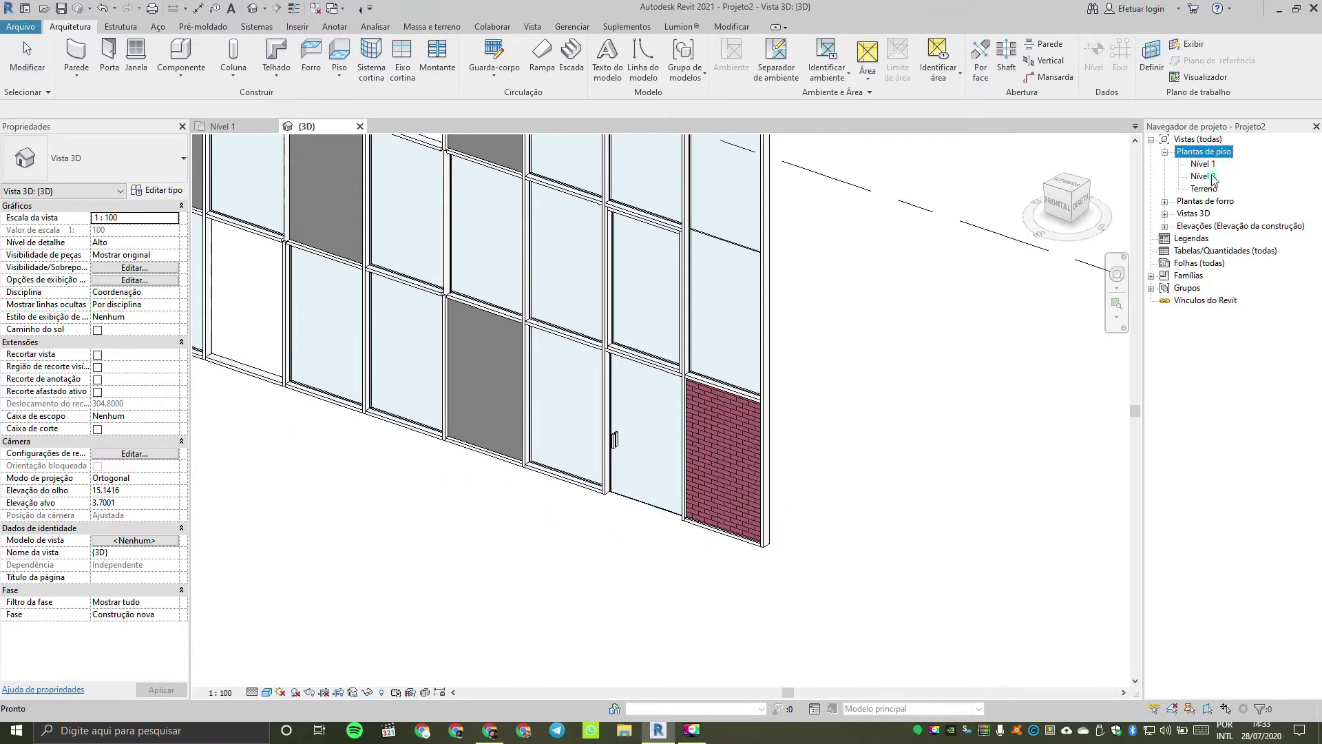
{"action": "double_click", "coordinate": [1203, 164]}
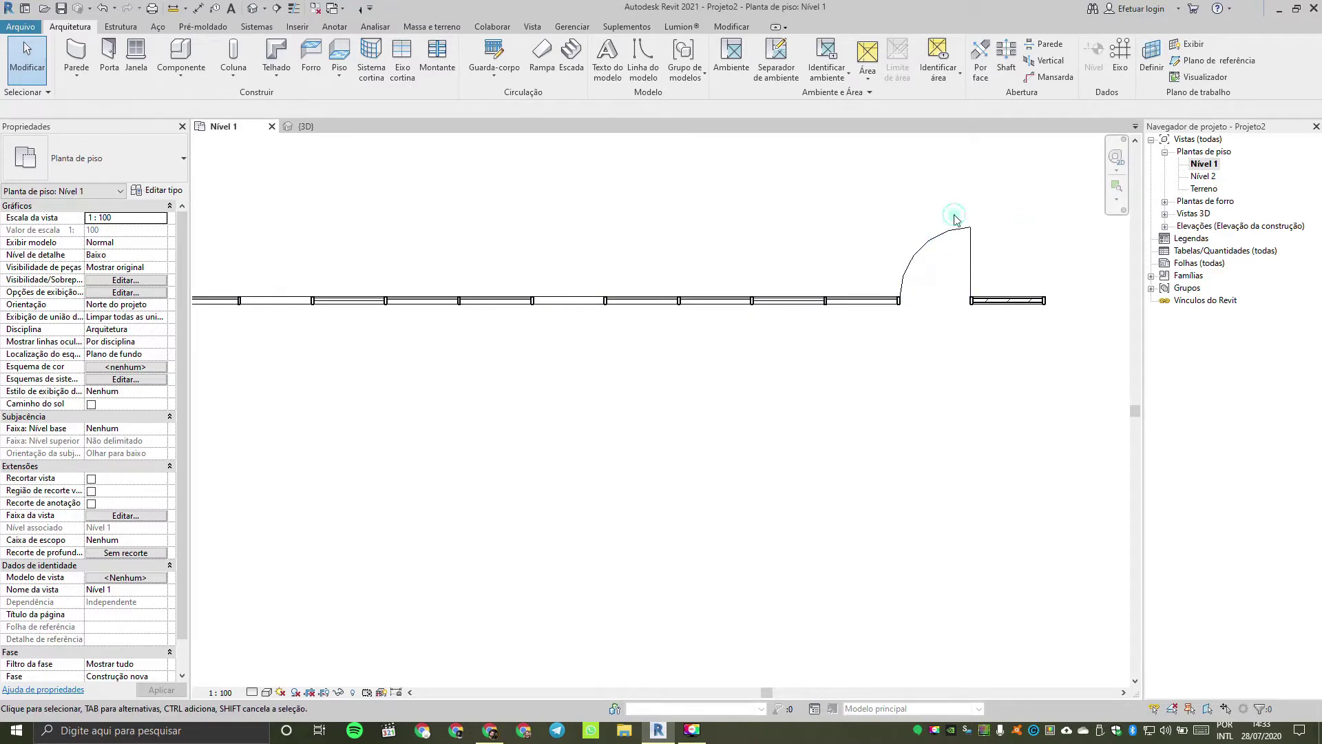
{"action": "left_click", "coordinate": [943, 254]}
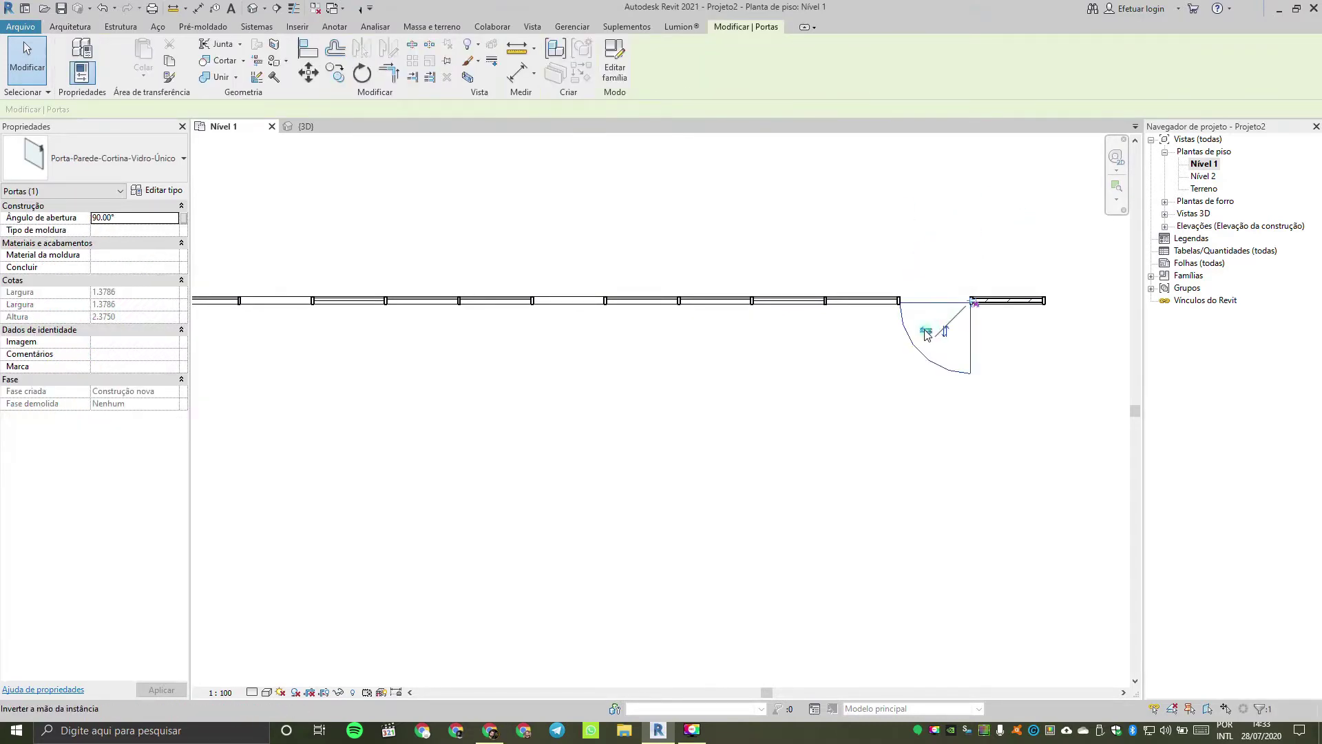
Step: Flip the hand of the glass curtain wall door in the Nível 1 plan and return to the {3D} view
{"action": "left_click", "coordinate": [926, 331]}
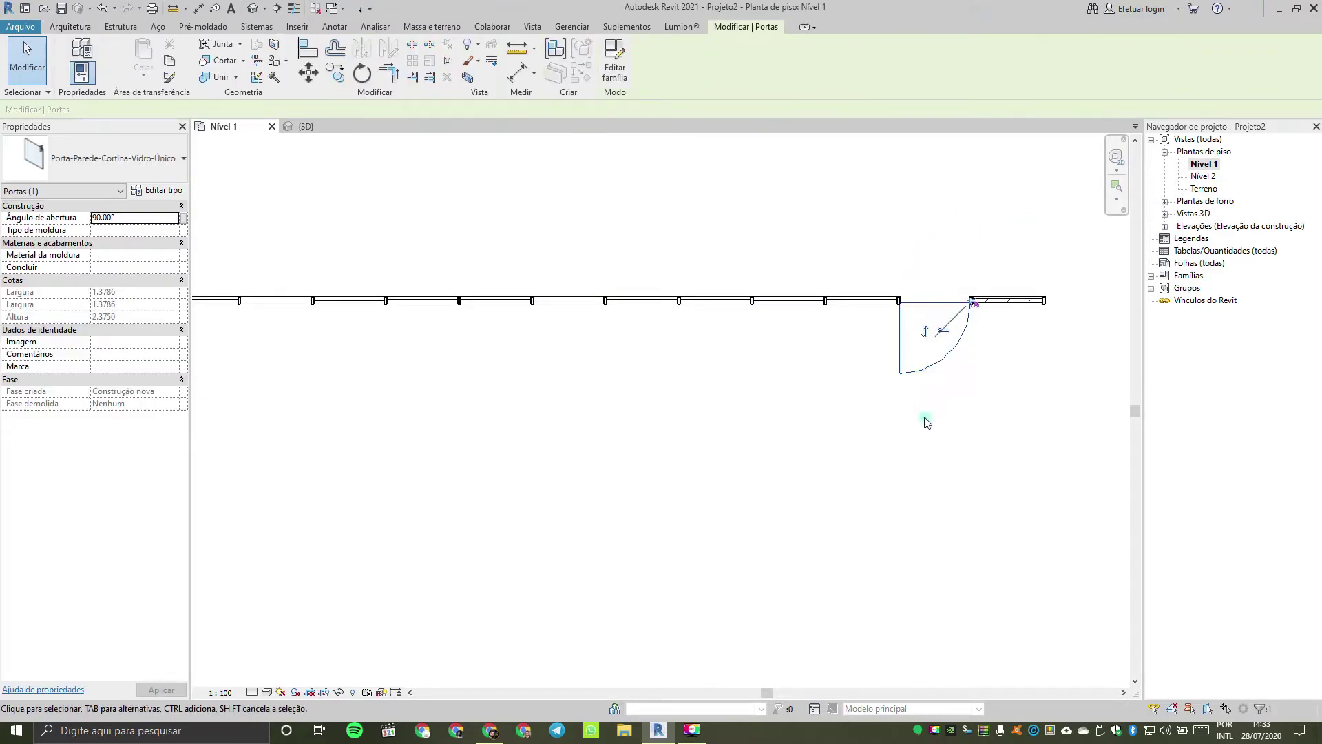
{"action": "left_click", "coordinate": [1062, 363]}
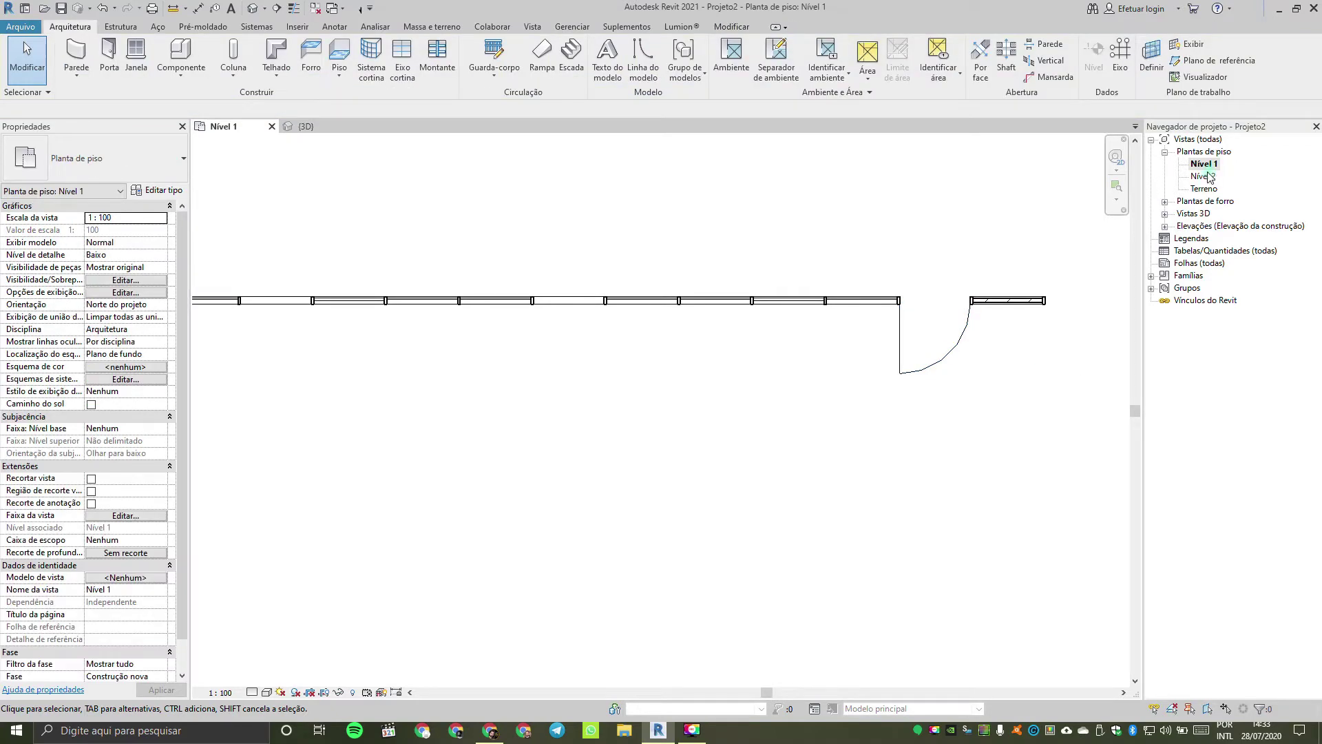
{"action": "double_click", "coordinate": [1193, 213]}
{"action": "double_click", "coordinate": [1199, 226]}
{"action": "scroll", "coordinate": [813, 376], "scroll_direction": "down", "scroll_amount": 1}
{"action": "middle_click_drag", "start_coordinate": [813, 376], "coordinate": [951, 534]}
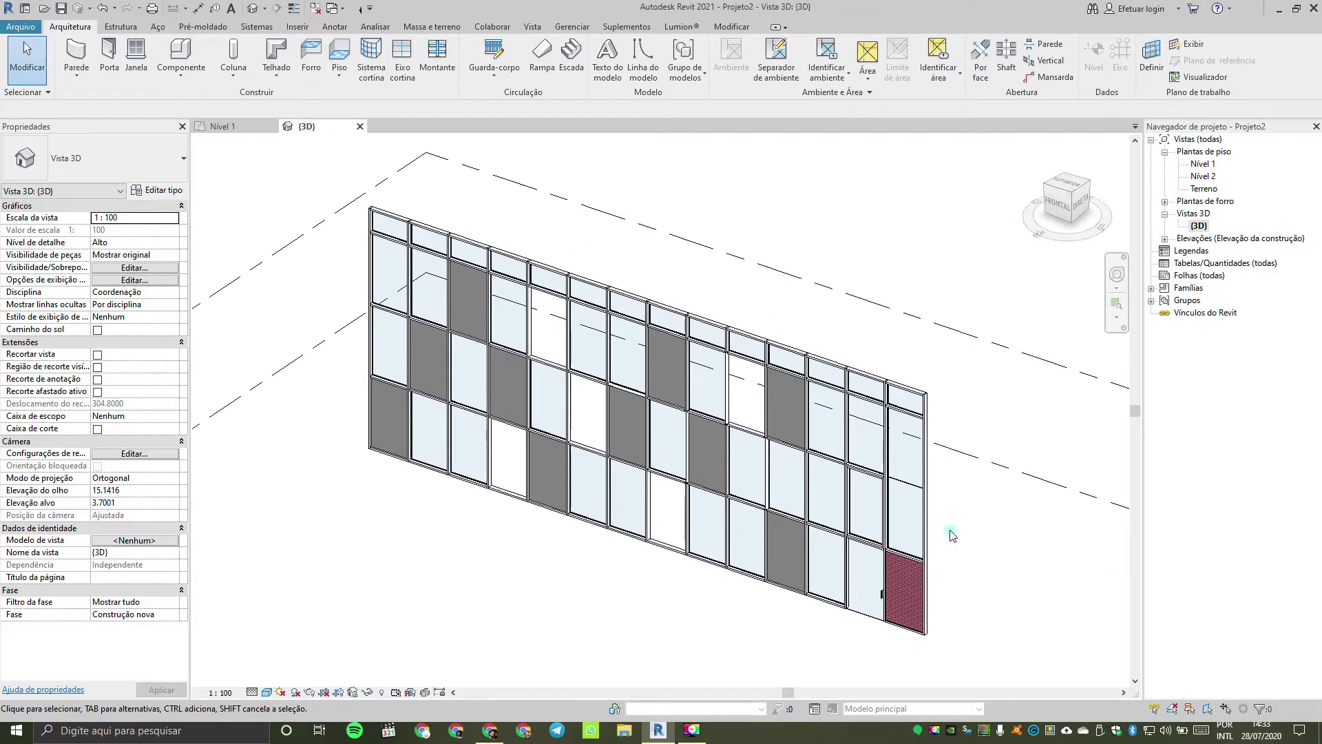
Step: Delete the entire Vitrine curtain wall in the 3D view
{"action": "scroll", "coordinate": [952, 535], "scroll_direction": "down", "scroll_amount": 1}
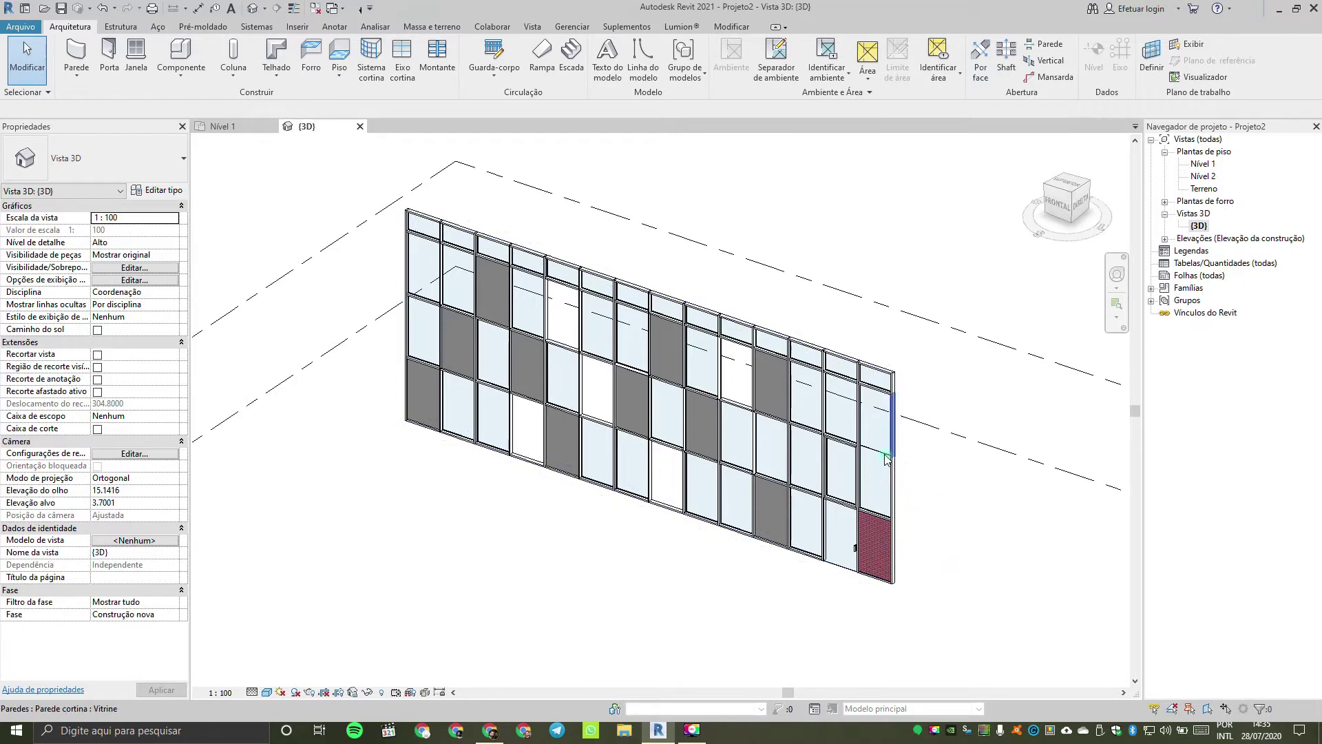
{"action": "left_click", "coordinate": [893, 494]}
{"action": "key", "text": "Delete"}
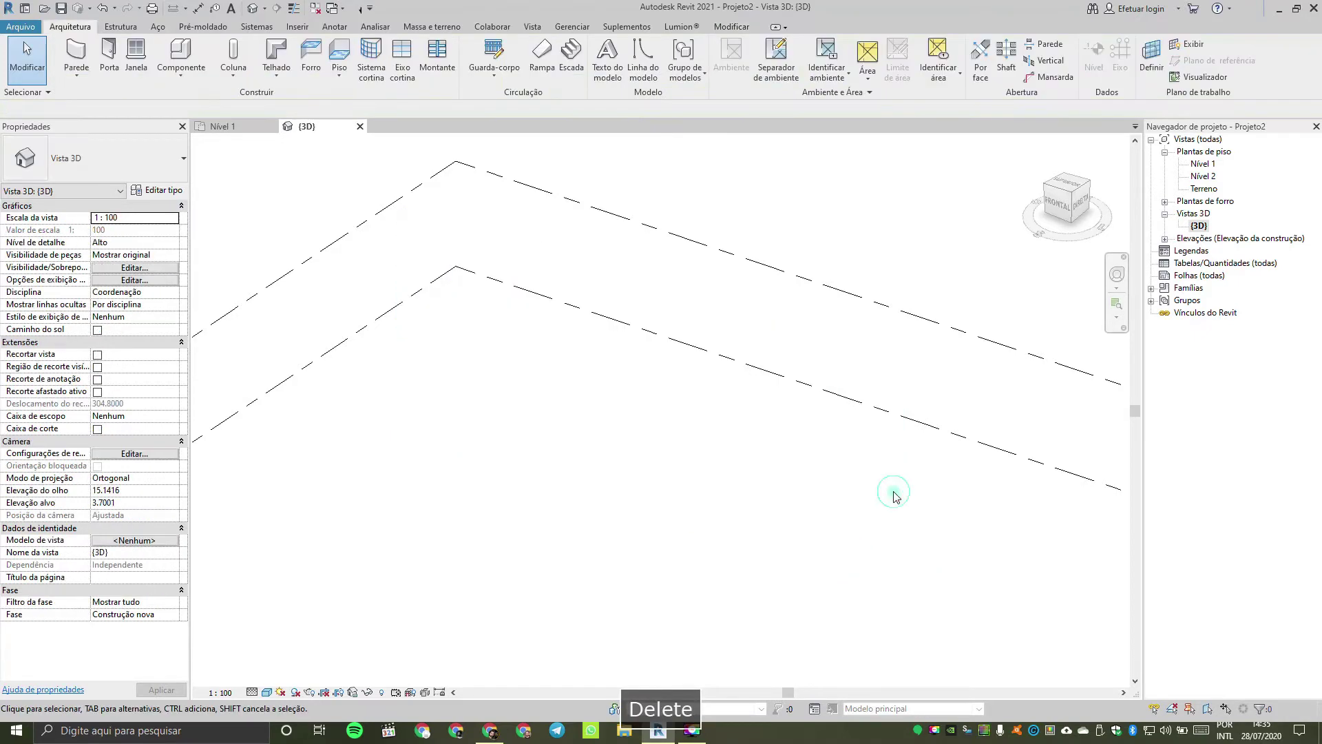
Step: Draw a wall of type Parede cortina on Nível 1, about 9.2 m long with a height of 8 m
{"action": "left_click", "coordinate": [76, 51]}
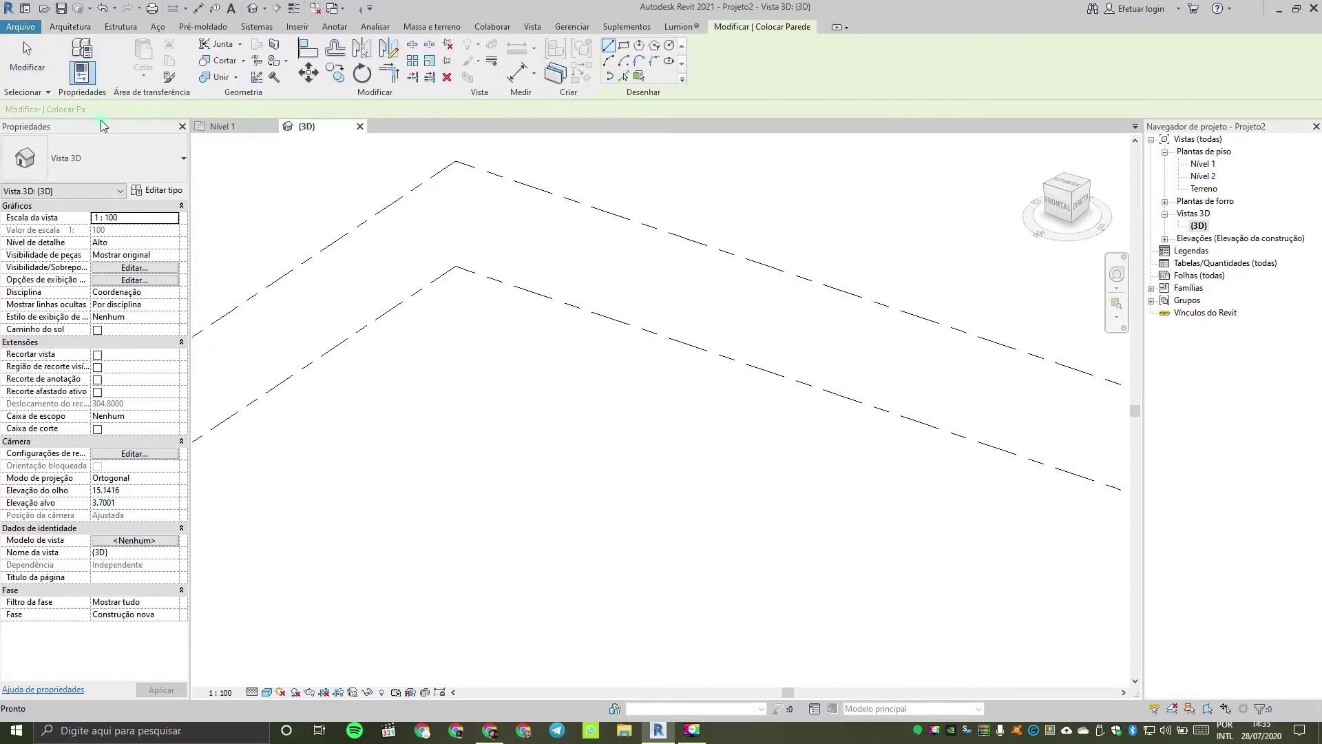
{"action": "left_click", "coordinate": [103, 160]}
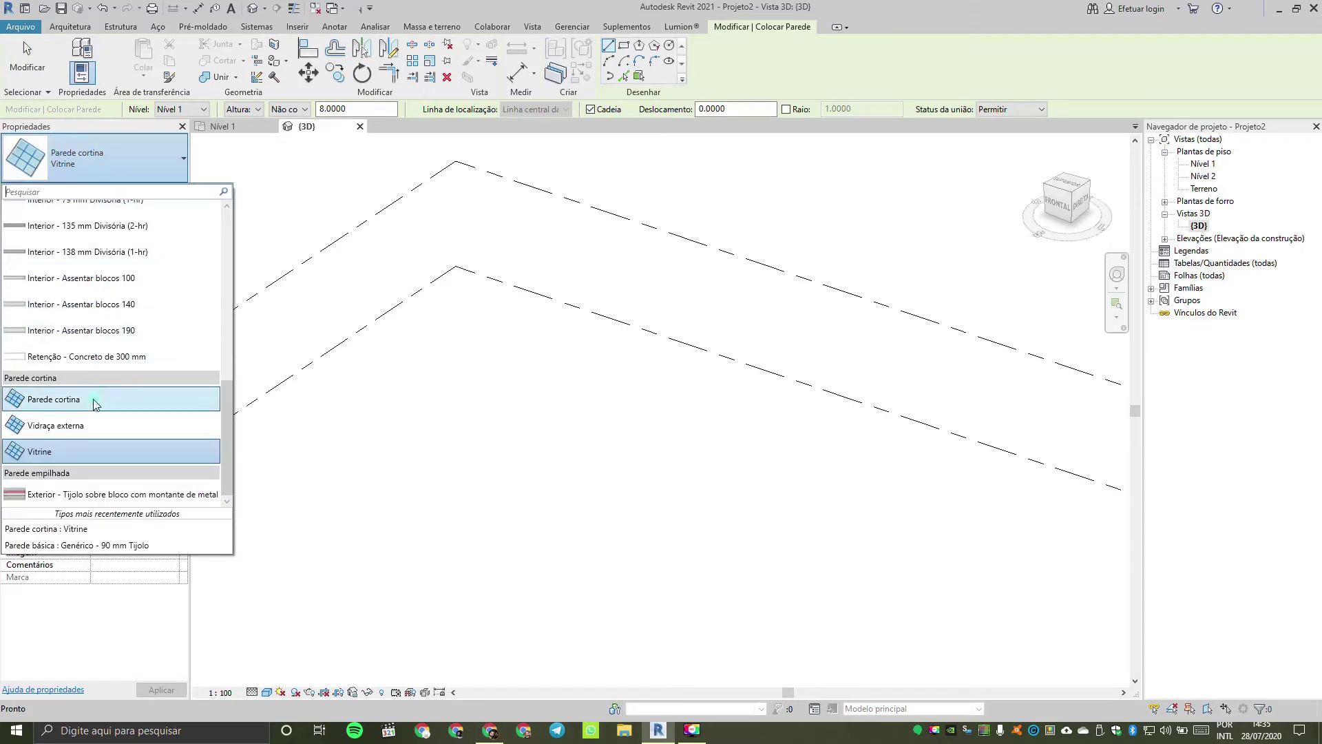
{"action": "left_click", "coordinate": [69, 399]}
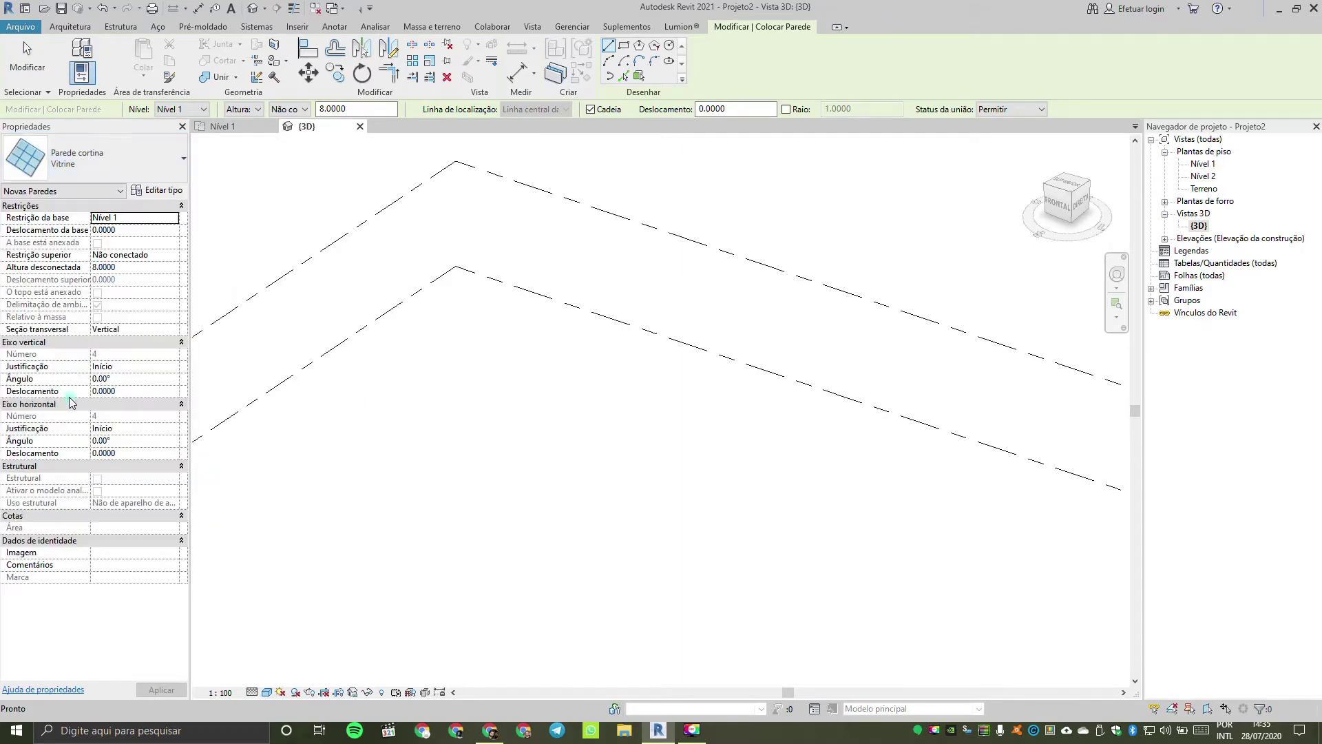
{"action": "left_click", "coordinate": [565, 427]}
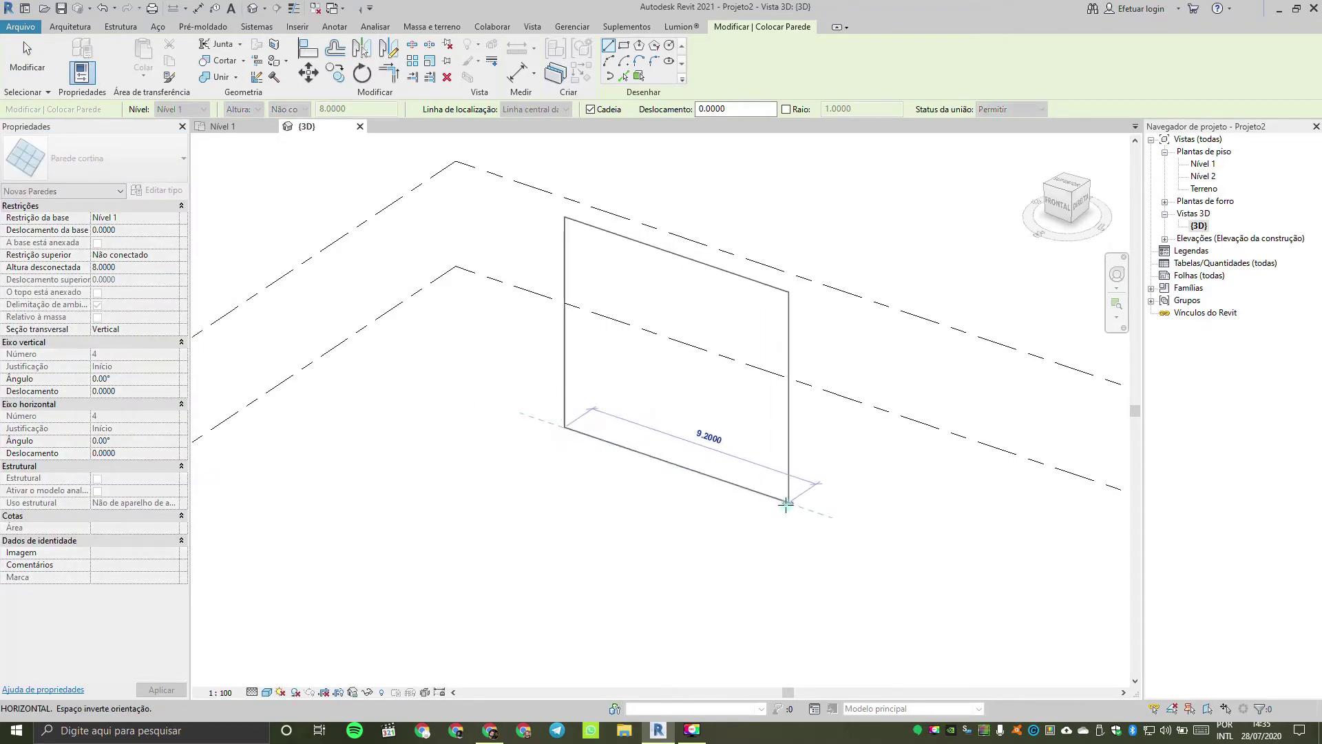
{"action": "left_click", "coordinate": [786, 504]}
{"action": "key", "text": "Escape"}
{"action": "key", "text": "Escape"}
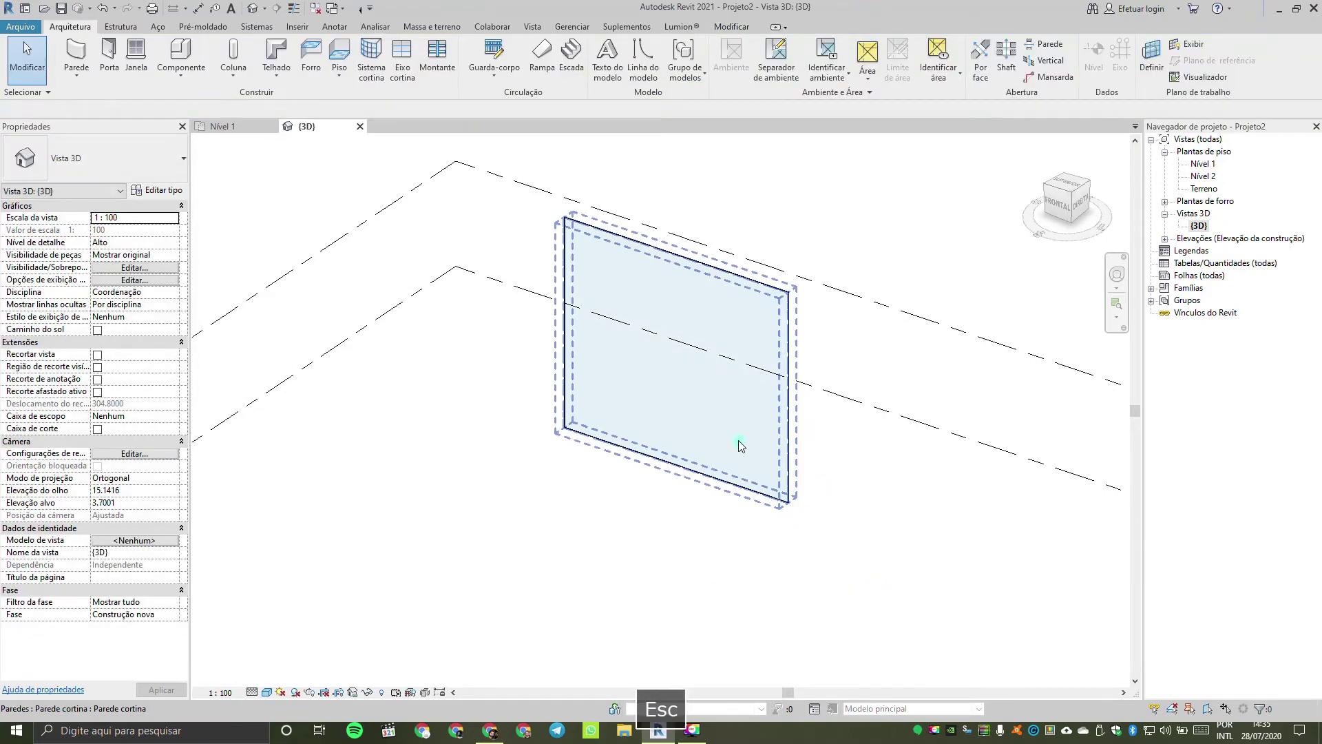
Step: Duplicate the new curtain wall's type under the name Parede 1
{"action": "middle_click_drag", "start_coordinate": [707, 425], "coordinate": [680, 523]}
{"action": "scroll", "coordinate": [693, 428], "scroll_direction": "up", "scroll_amount": 3}
{"action": "left_click", "coordinate": [680, 524]}
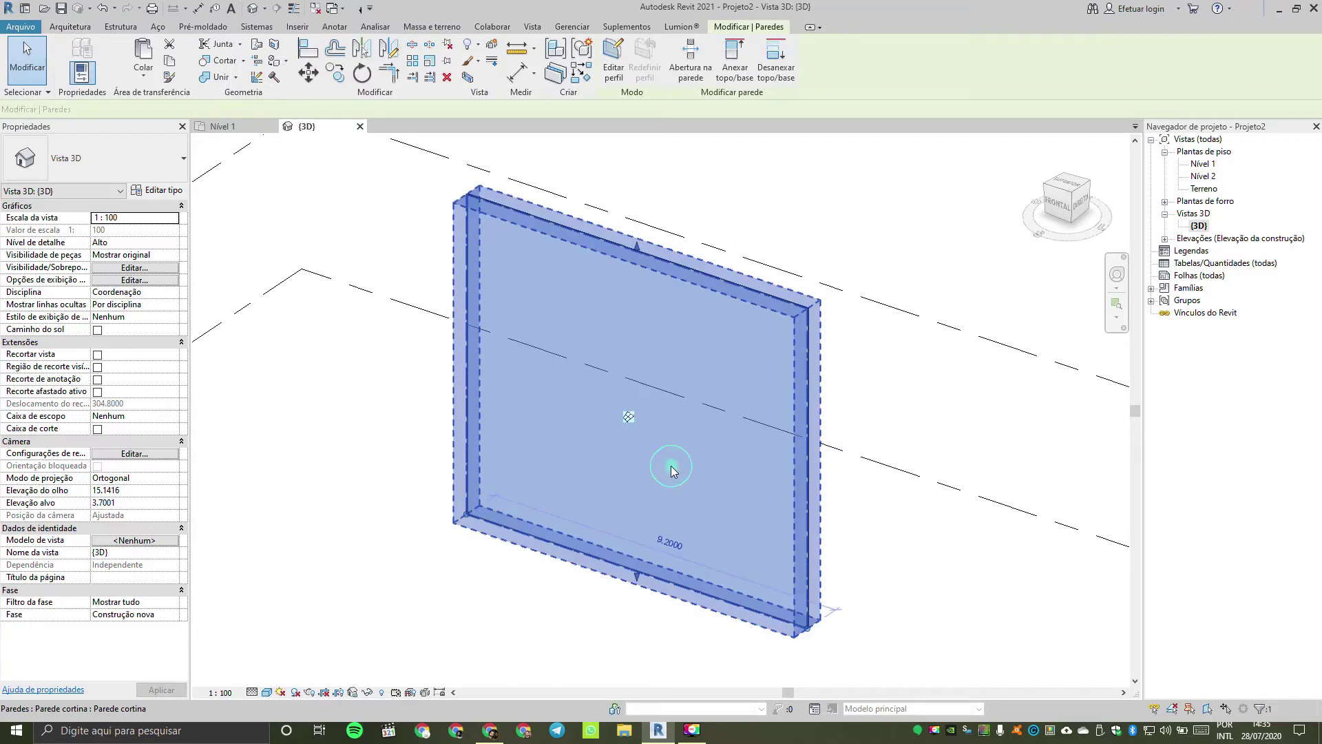
{"action": "left_click", "coordinate": [159, 191]}
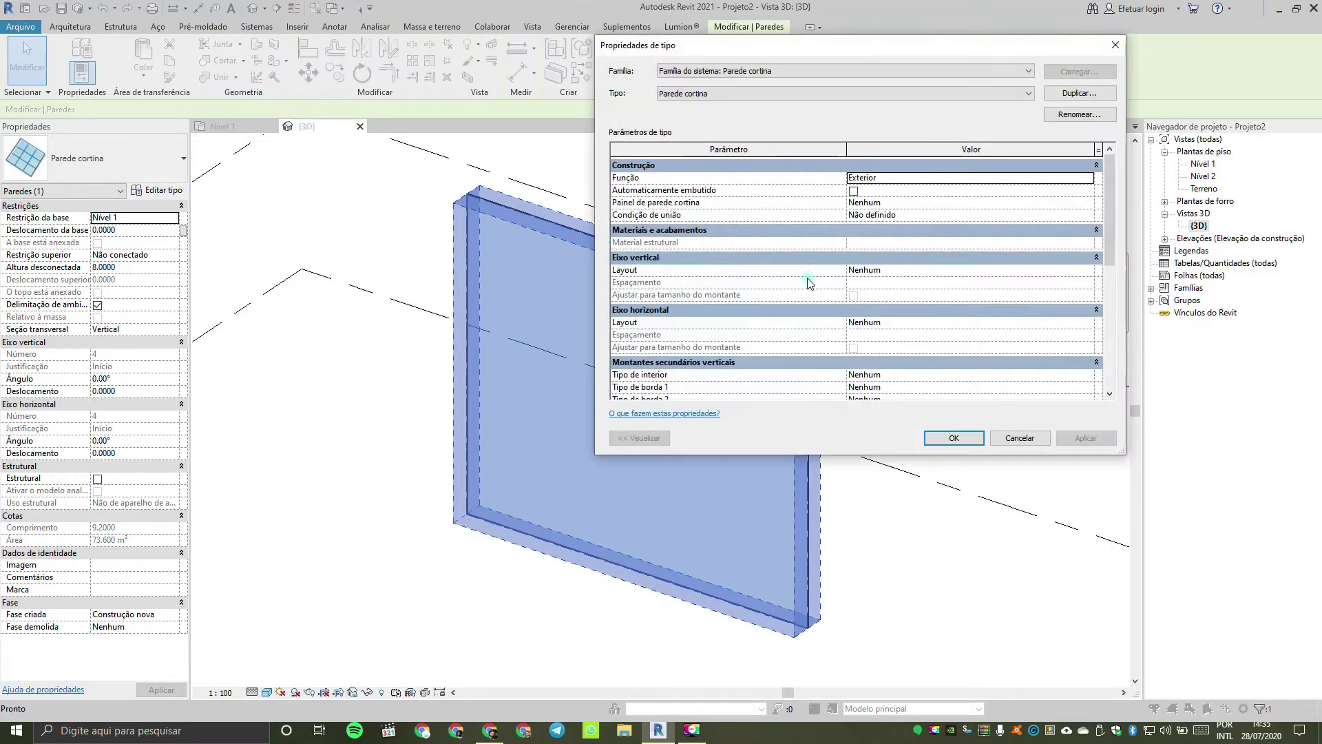
{"action": "mouse_move", "coordinate": [1110, 229]}
{"action": "left_mouse_down"}
{"action": "mouse_move", "coordinate": [1130, 362]}
{"action": "mouse_move", "coordinate": [1114, 213]}
{"action": "left_mouse_up"}
{"action": "left_click", "coordinate": [1076, 94]}
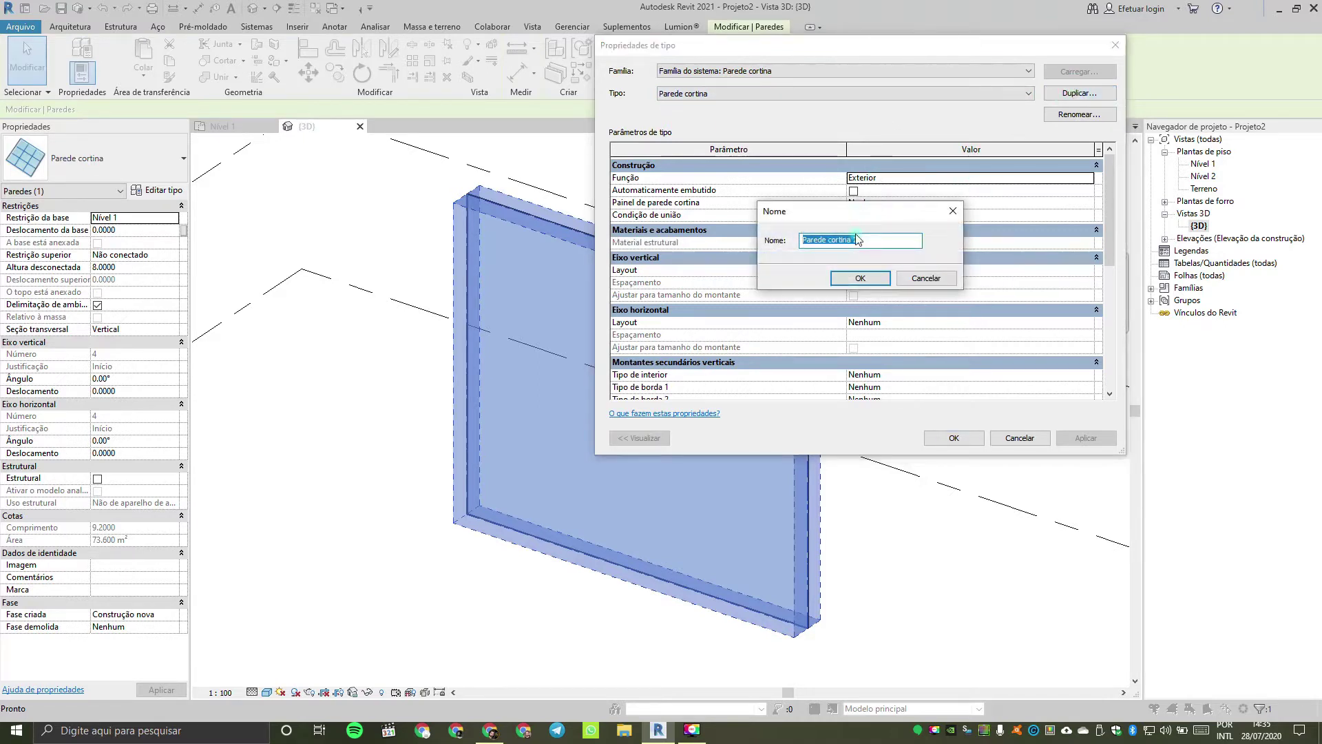
{"action": "type", "text": "Parede 1"}
{"action": "key", "text": "Return"}
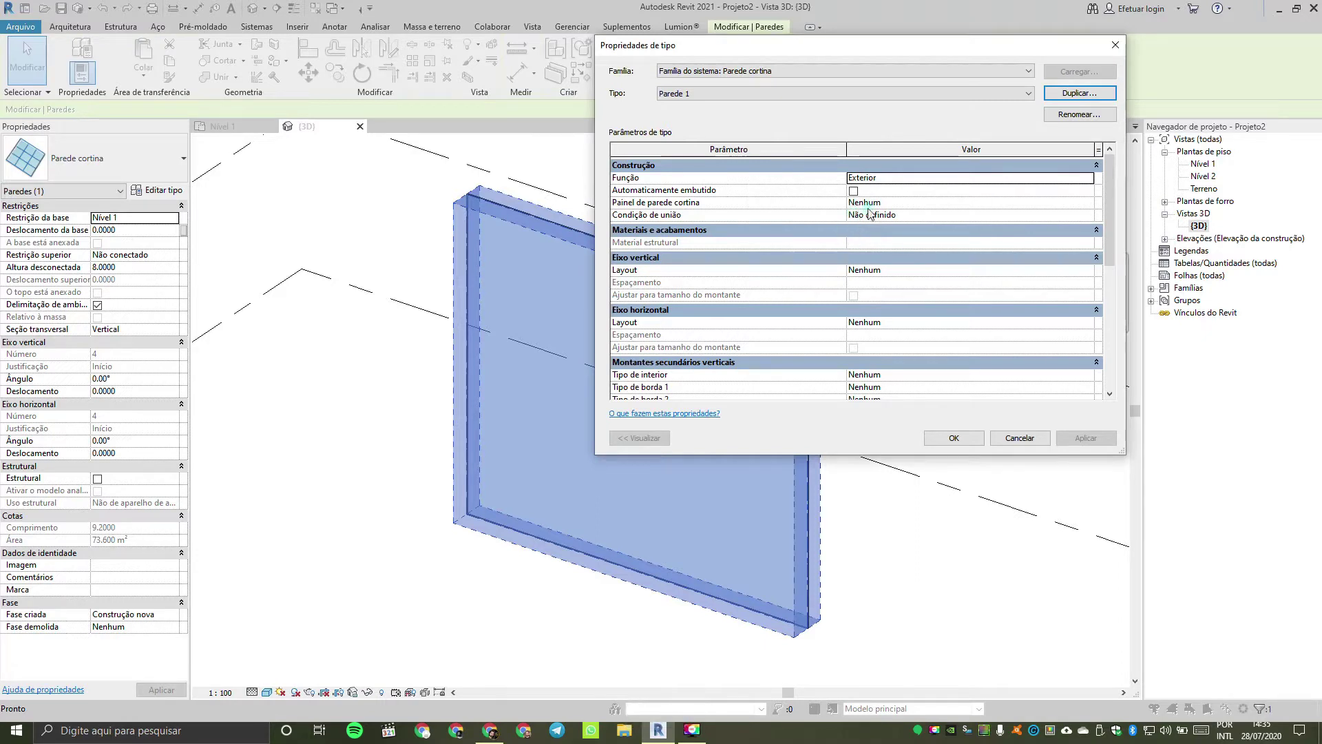
{"action": "left_click_drag", "start_coordinate": [913, 42], "coordinate": [889, 46]}
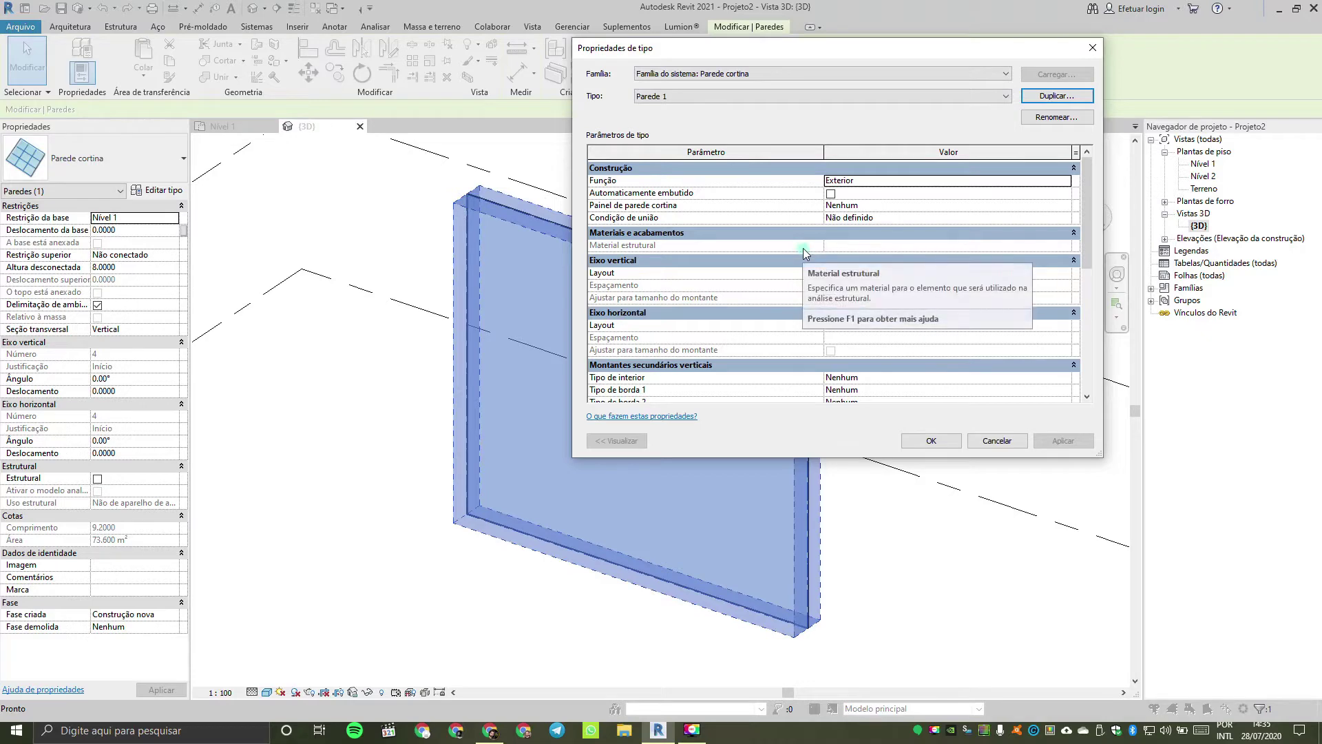
Step: Try Parede cortina : Vidraça externa as the curtain wall panel of the Parede 1 type
{"action": "mouse_move", "coordinate": [1094, 241]}
{"action": "left_mouse_down"}
{"action": "mouse_move", "coordinate": [1097, 299]}
{"action": "mouse_move", "coordinate": [1097, 229]}
{"action": "left_mouse_up"}
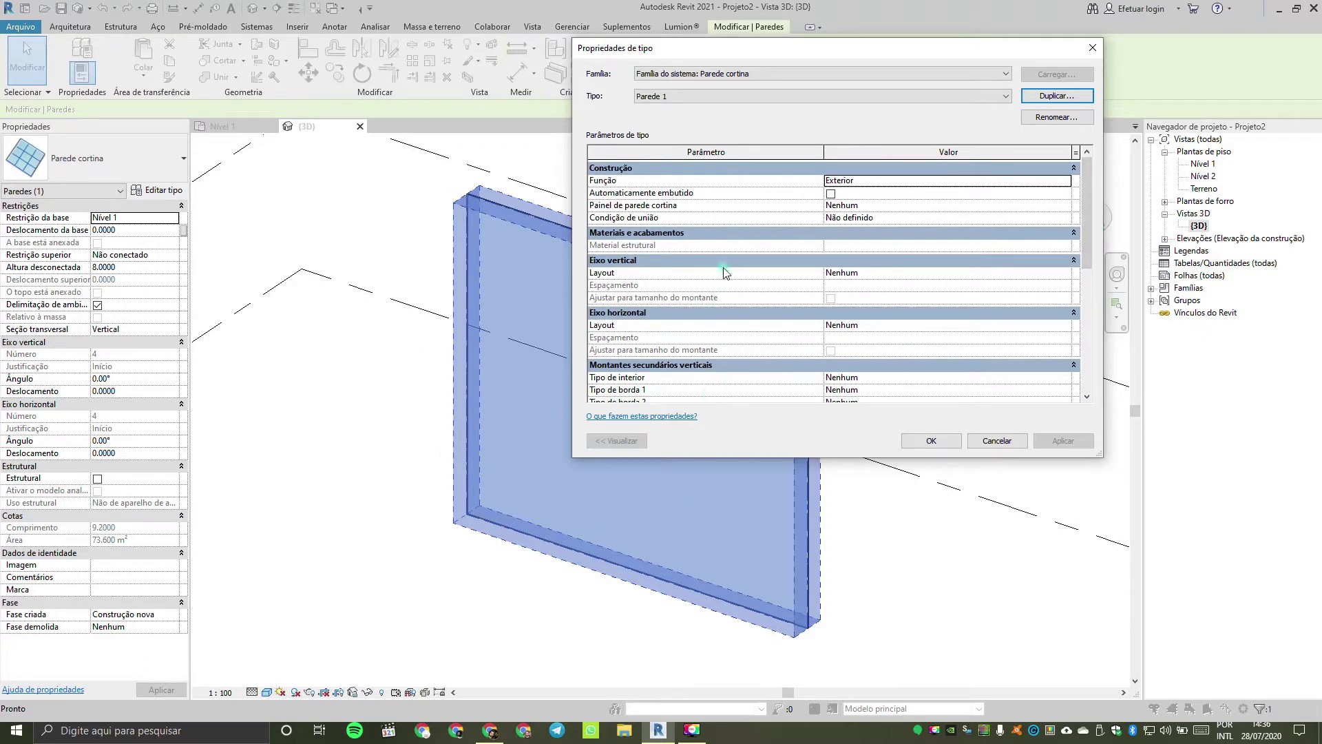
{"action": "left_click", "coordinate": [897, 205]}
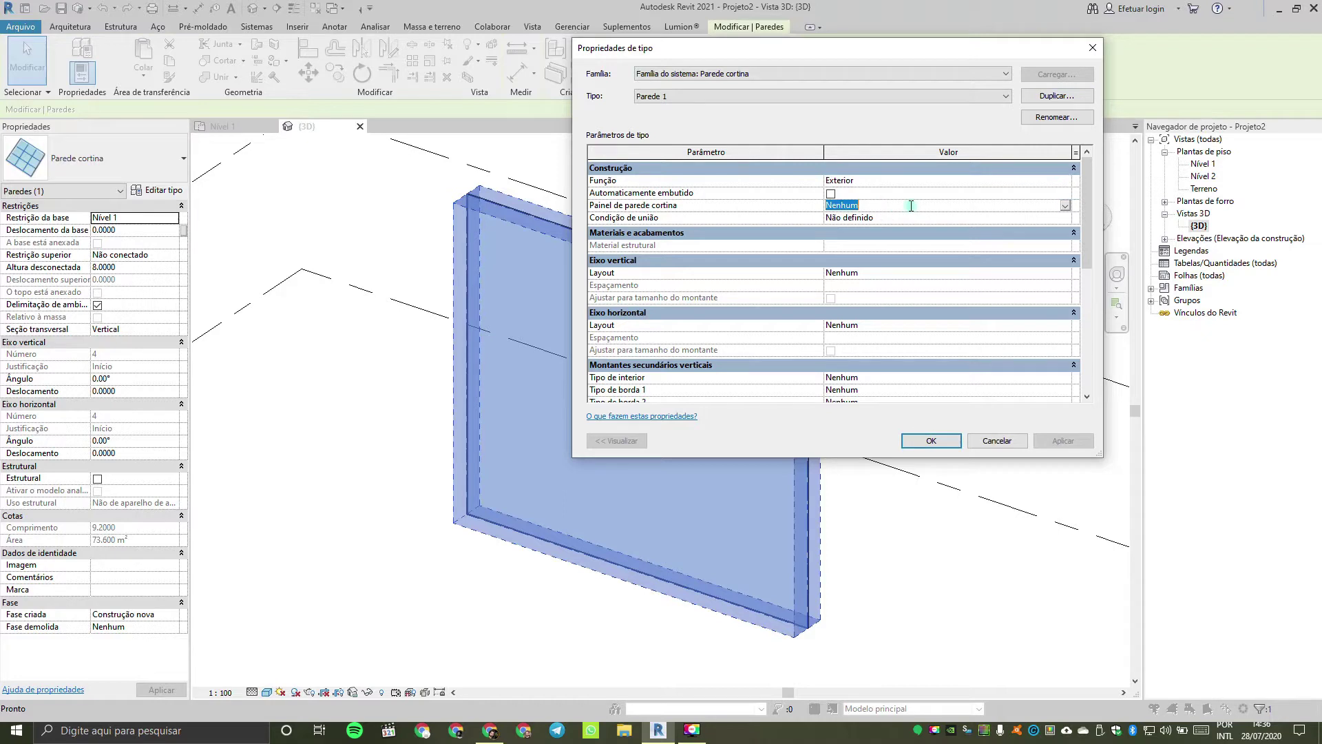
{"action": "left_click", "coordinate": [1066, 205]}
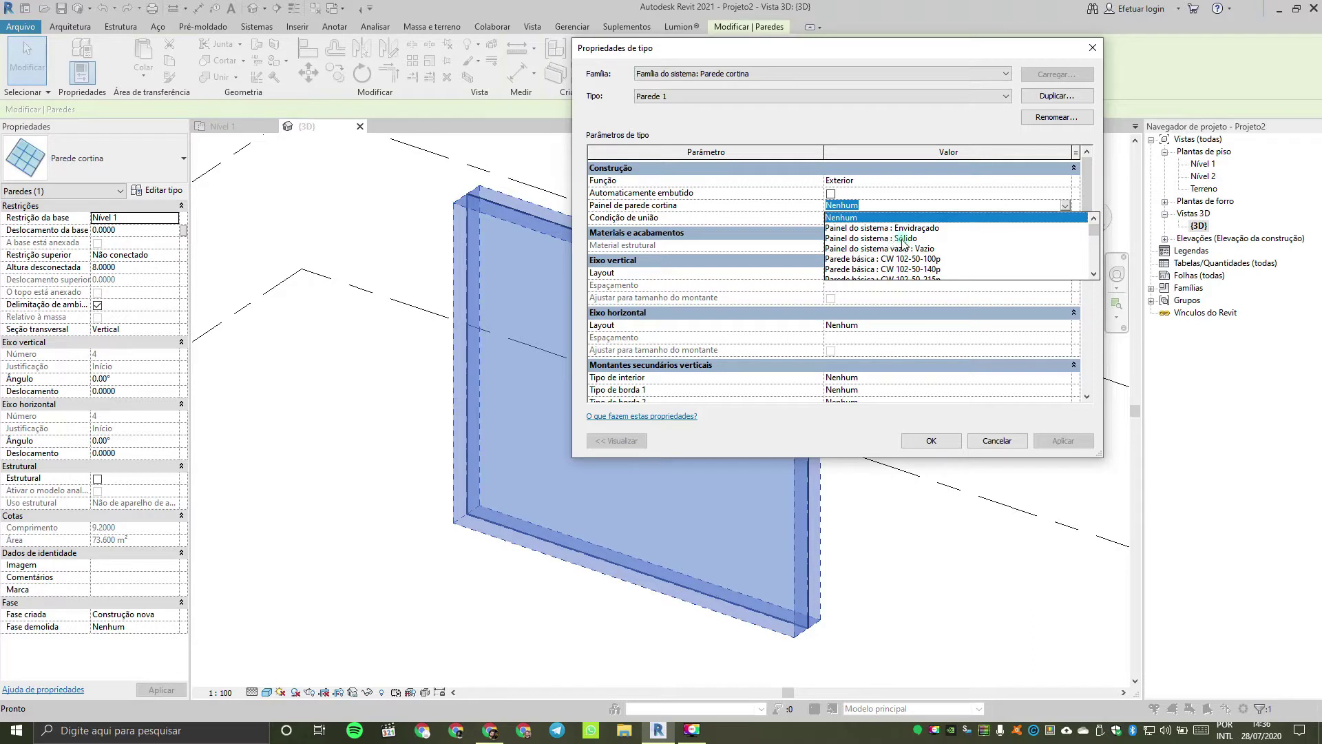
{"action": "left_click_drag", "start_coordinate": [1095, 234], "coordinate": [1094, 266]}
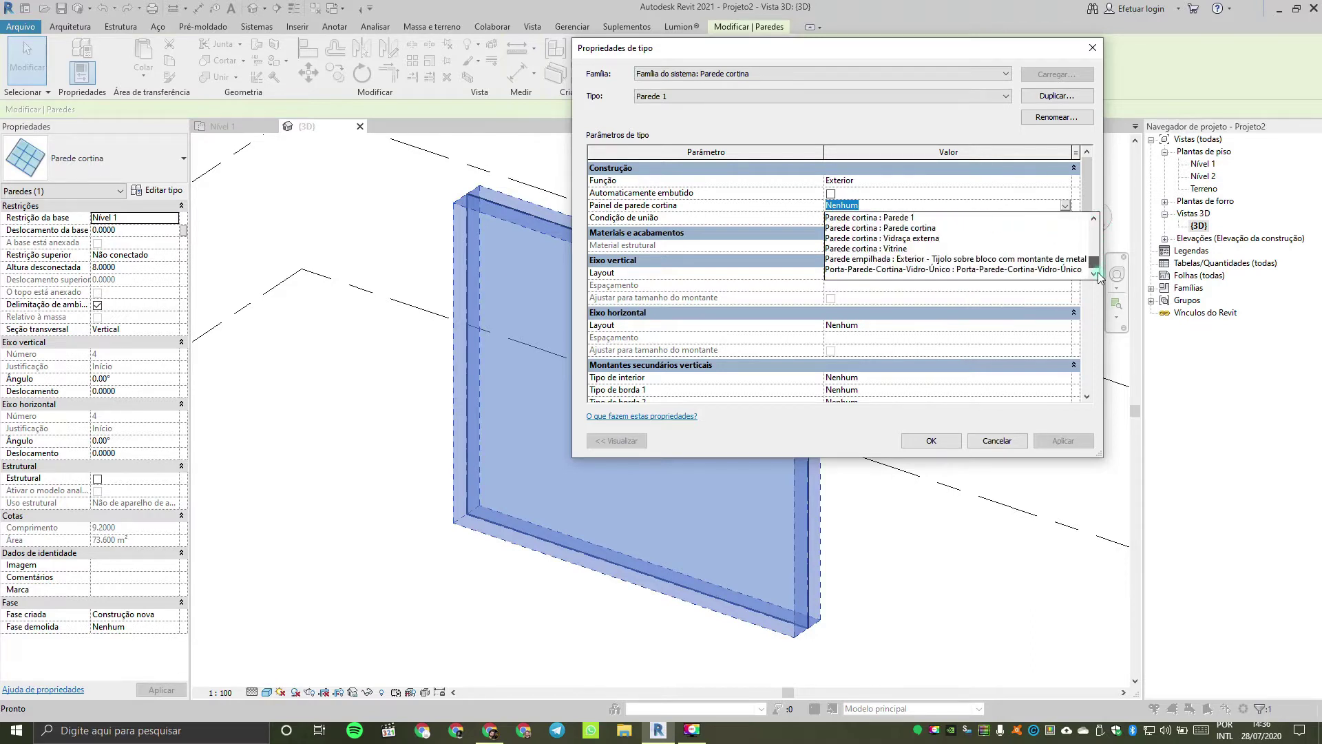
{"action": "left_click", "coordinate": [917, 270]}
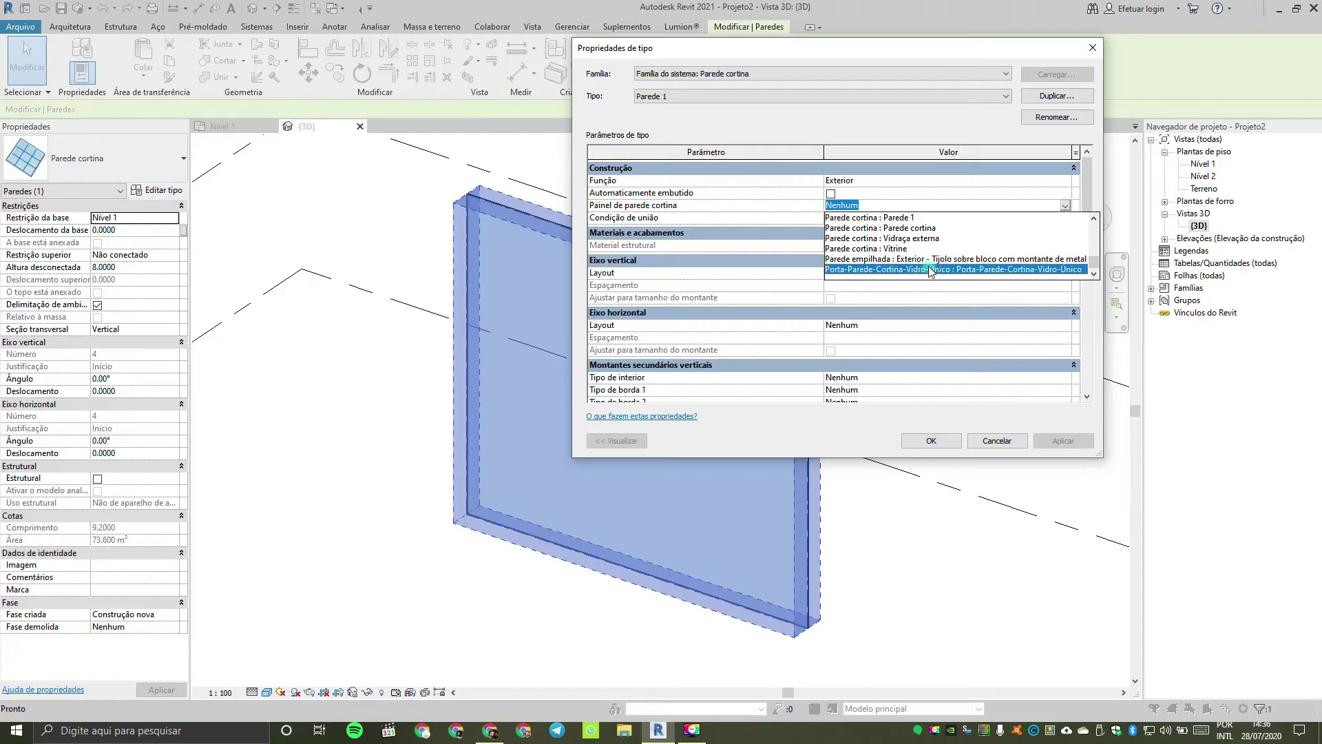
{"action": "left_click", "coordinate": [888, 239]}
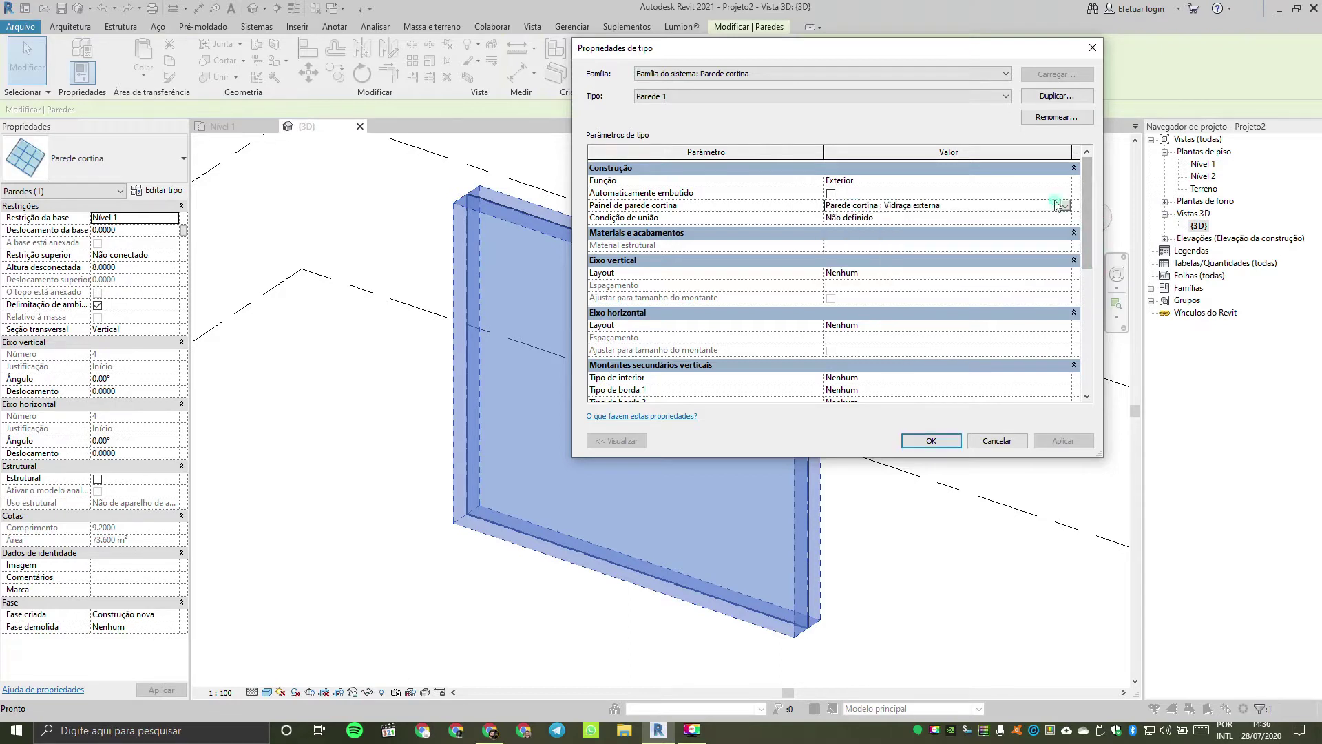
Step: Set the curtain wall panel of the Parede 1 type to Painel do sistema : Envidraçado
{"action": "left_click", "coordinate": [1066, 205]}
{"action": "scroll", "coordinate": [1088, 258], "scroll_direction": "up", "scroll_amount": 3}
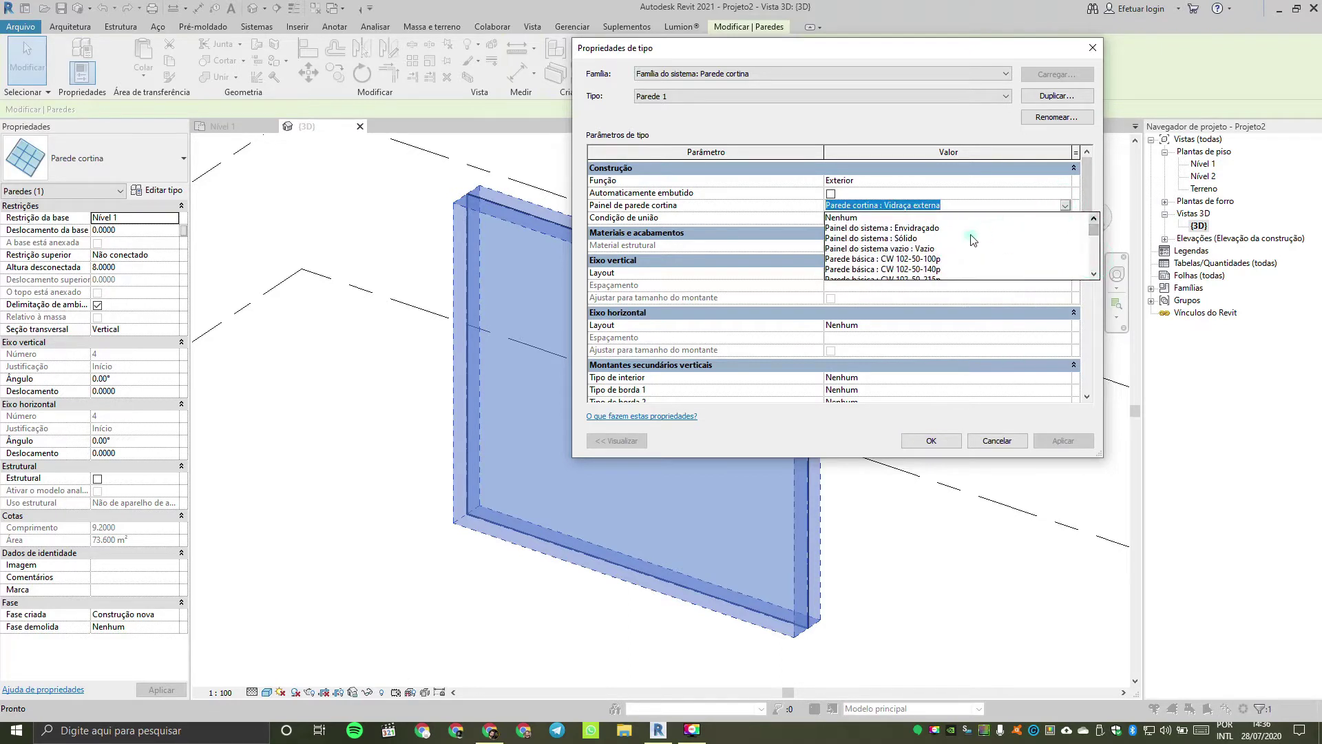
{"action": "left_click", "coordinate": [938, 230]}
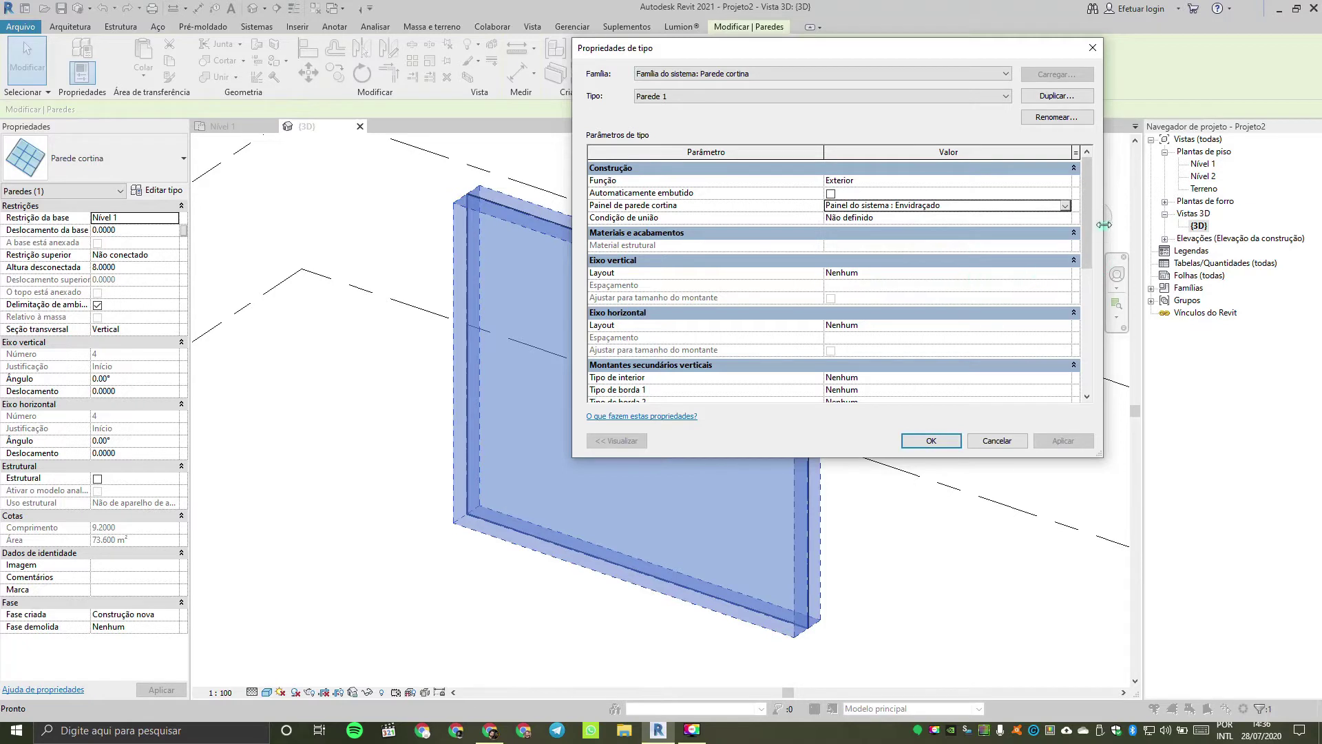
Step: Set the vertical grid layout of Parede 1 to Distância fixa and apply the type changes to the wall
{"action": "left_click_drag", "start_coordinate": [1088, 227], "coordinate": [1088, 266]}
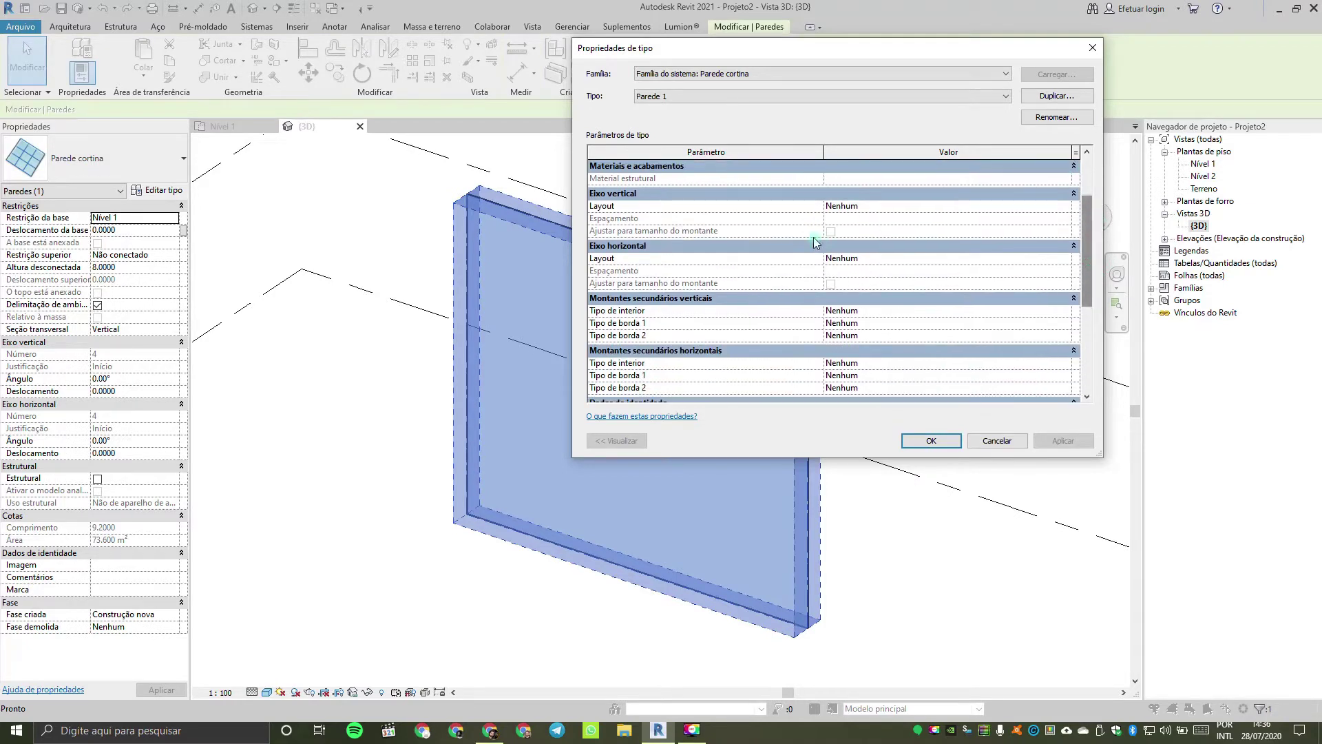
{"action": "left_click", "coordinate": [728, 197]}
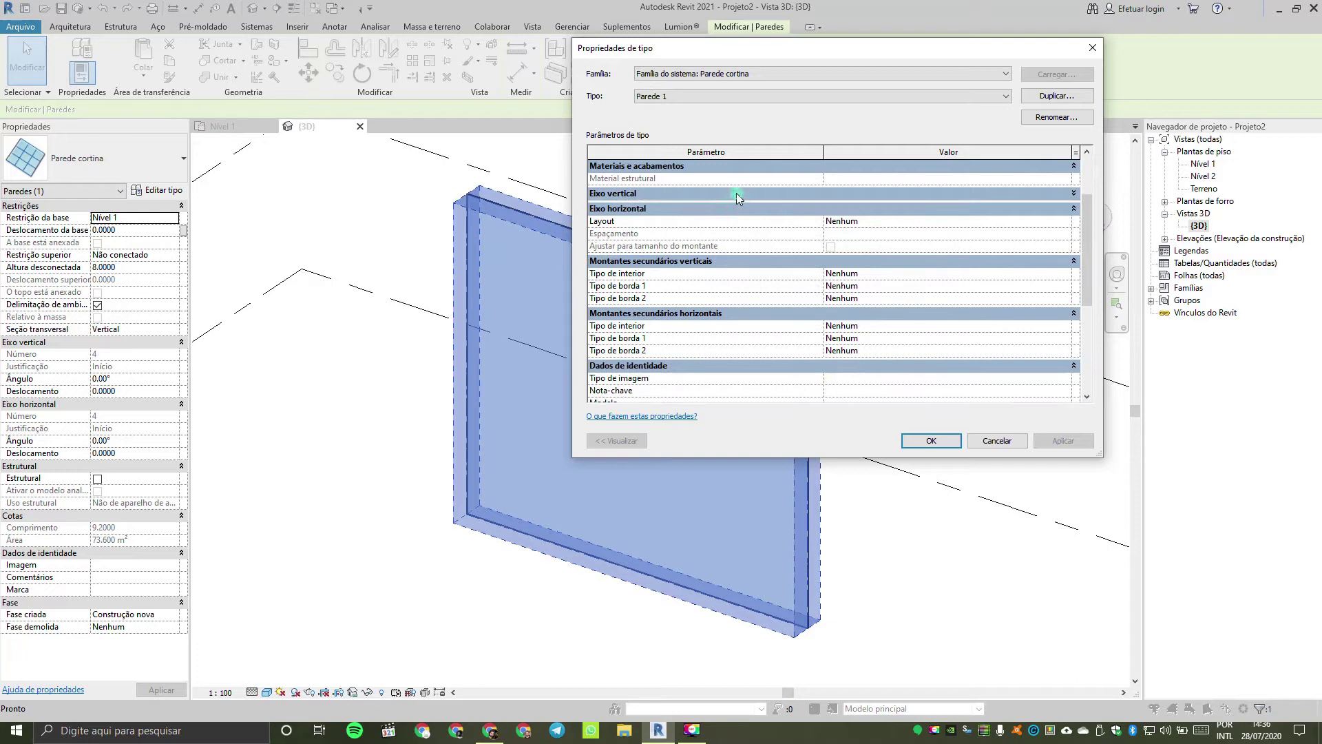
{"action": "left_click", "coordinate": [736, 196]}
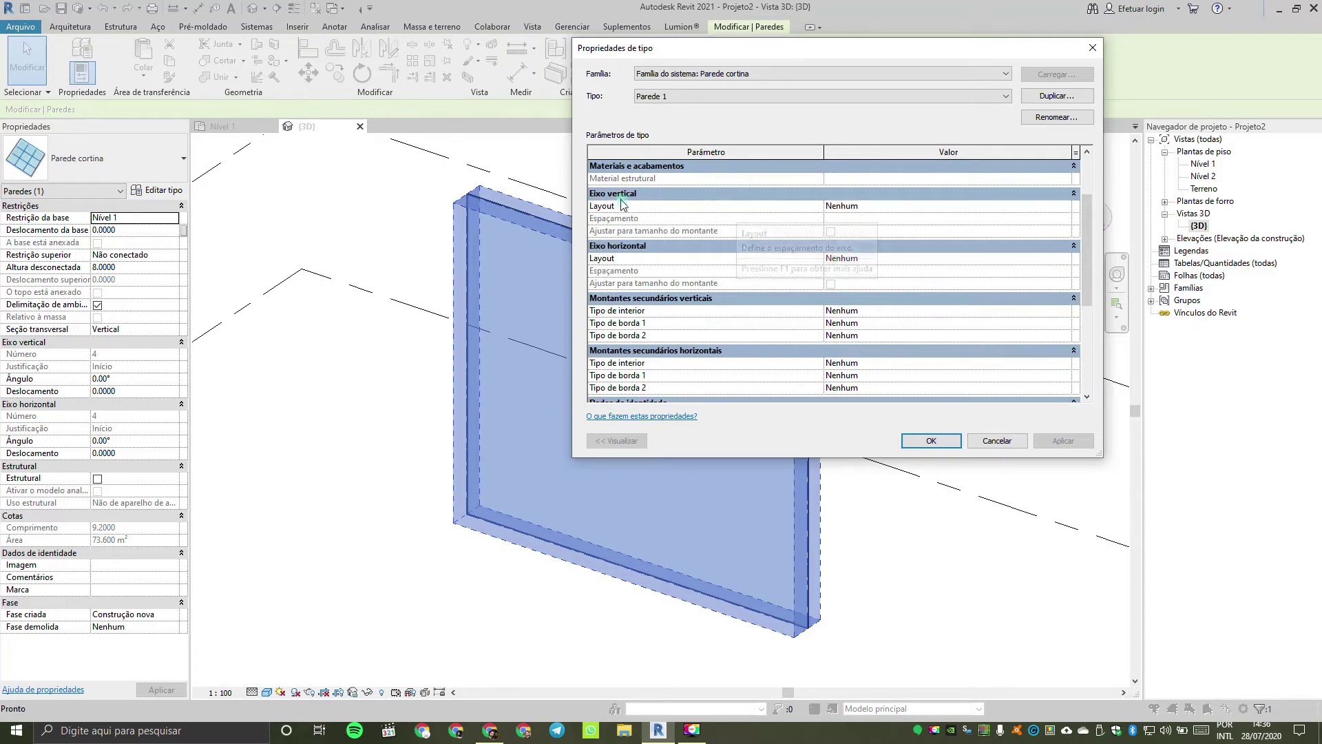
{"action": "left_click", "coordinate": [954, 206]}
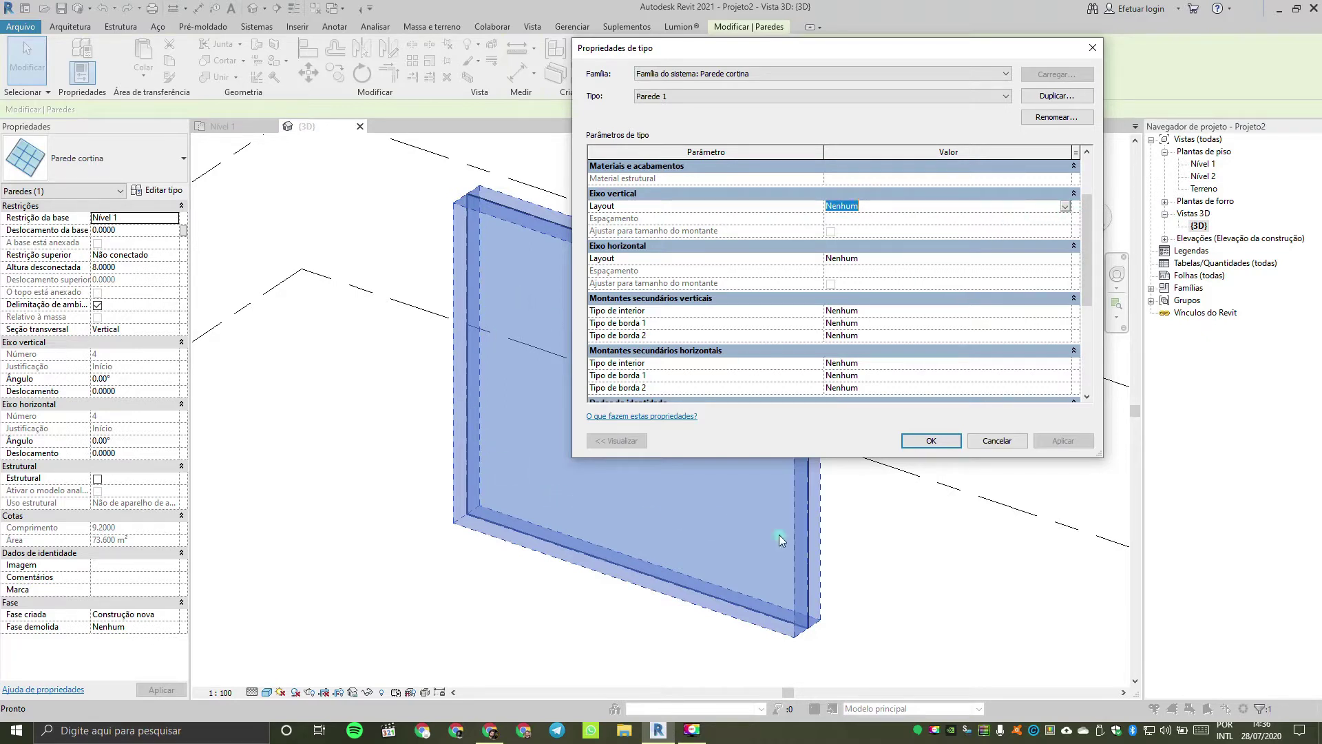
{"action": "left_click", "coordinate": [1065, 206]}
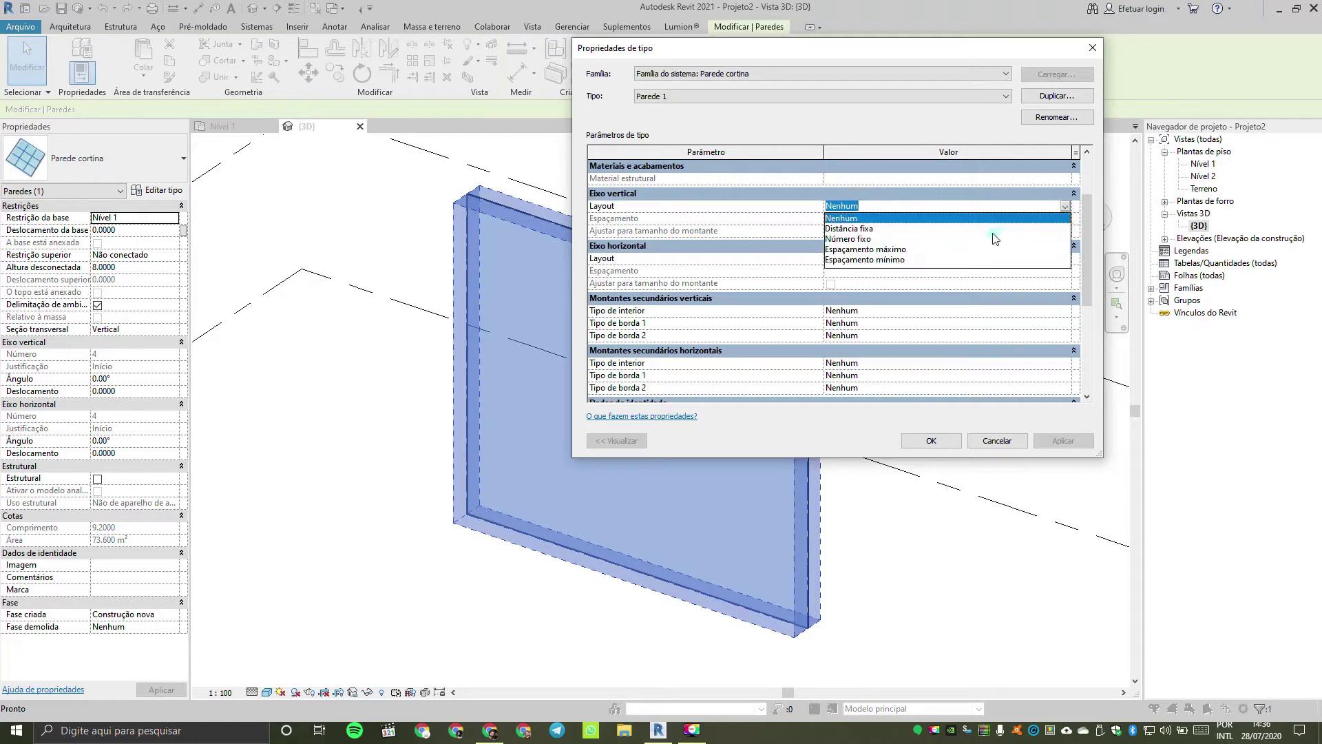
{"action": "left_click", "coordinate": [986, 229]}
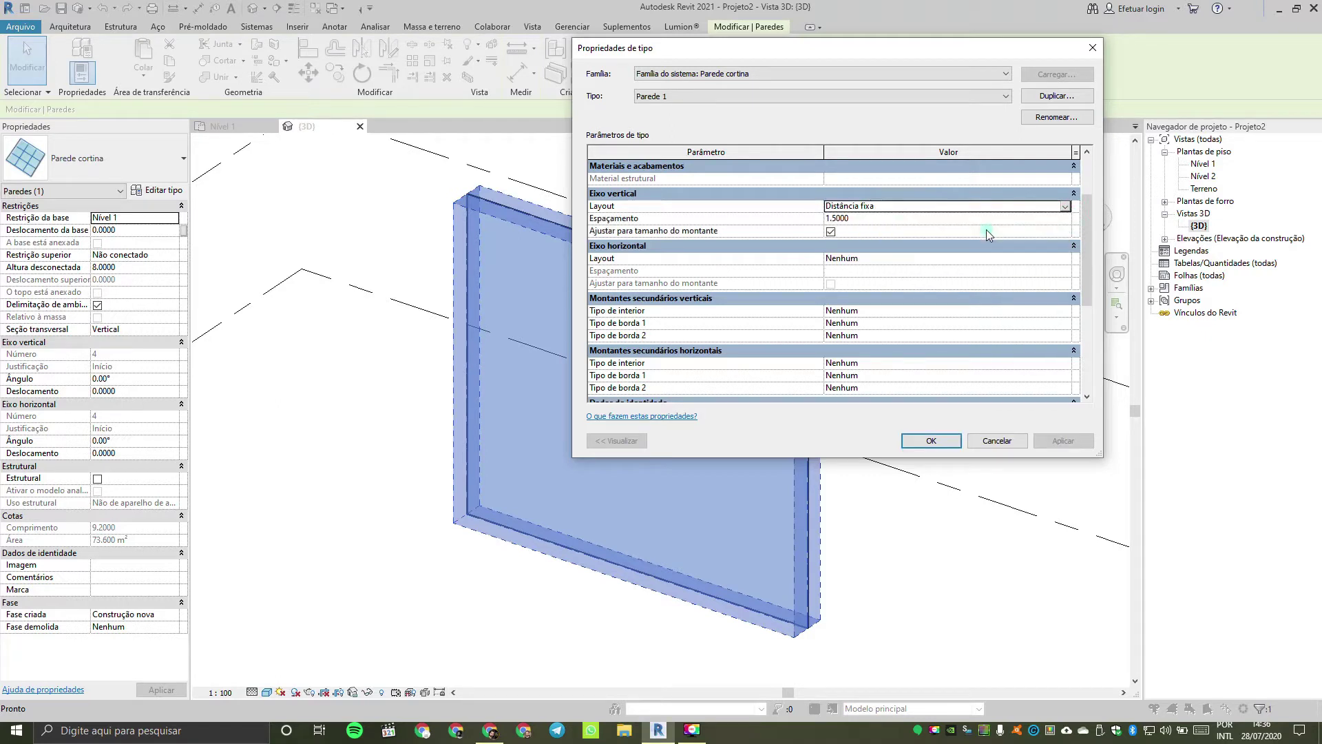
{"action": "left_click", "coordinate": [888, 219]}
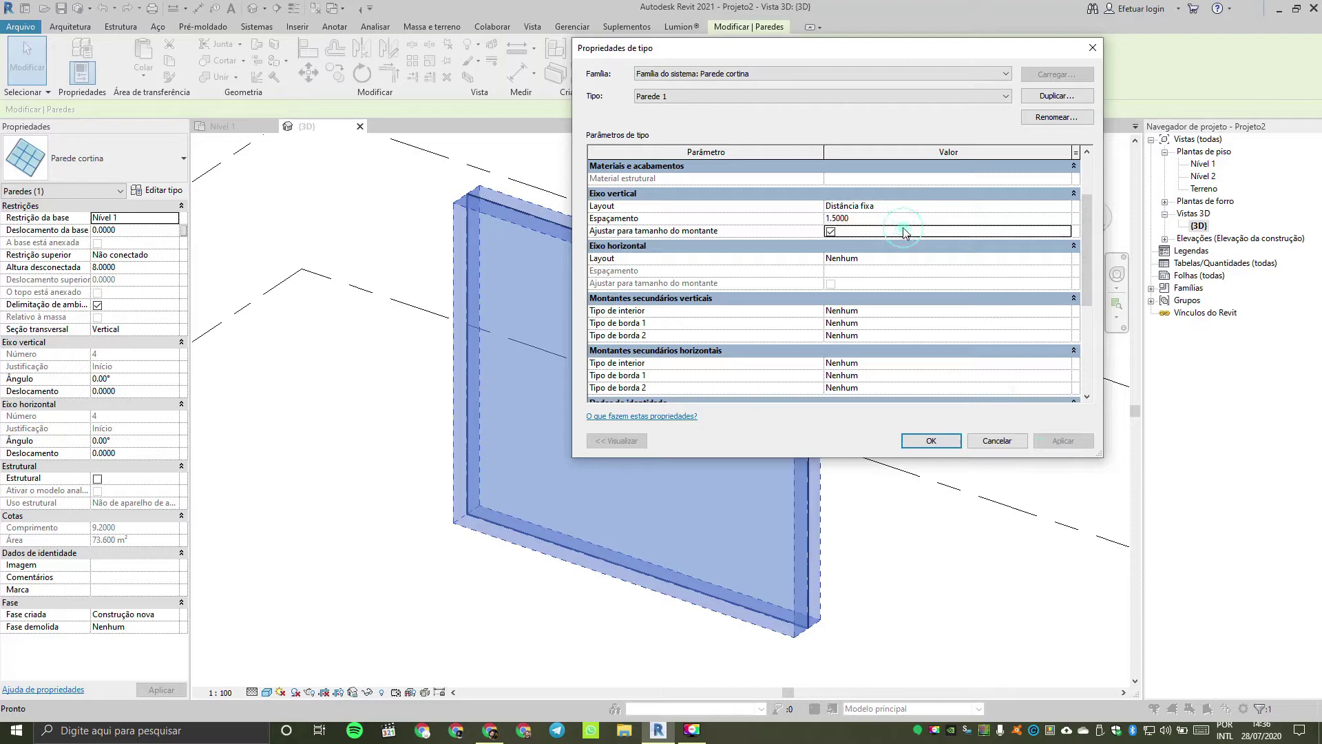
{"action": "left_click", "coordinate": [945, 445]}
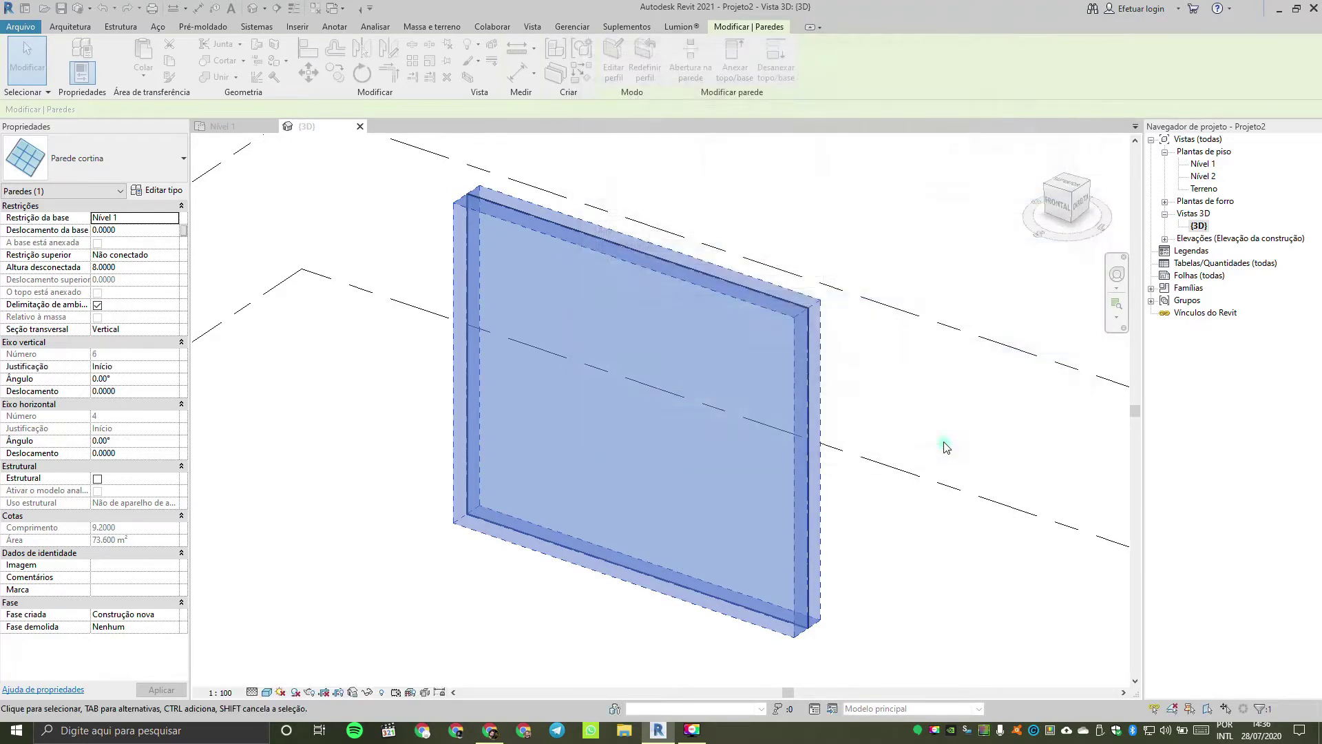
{"action": "left_click", "coordinate": [486, 632]}
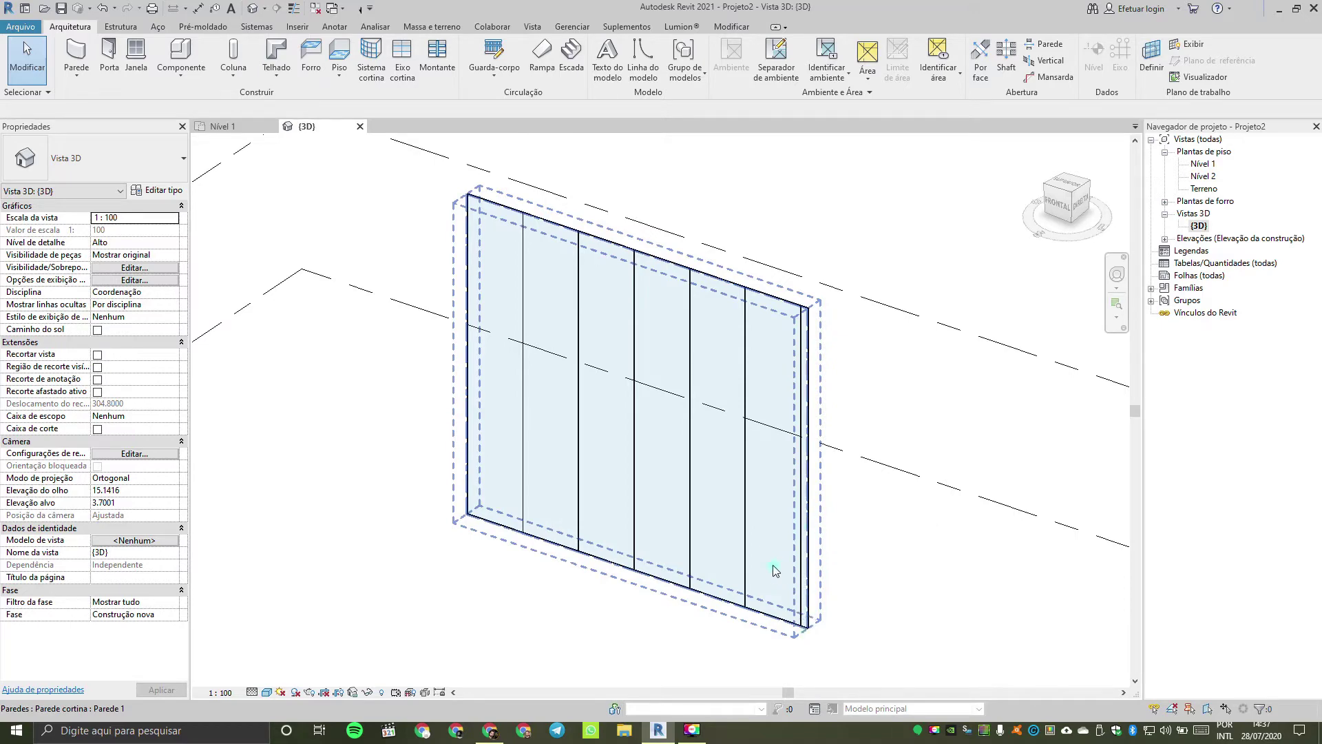
Step: Stretch the curtain wall's near end to a total length of about 9.7 m and reselect the wall
{"action": "left_click", "coordinate": [799, 508]}
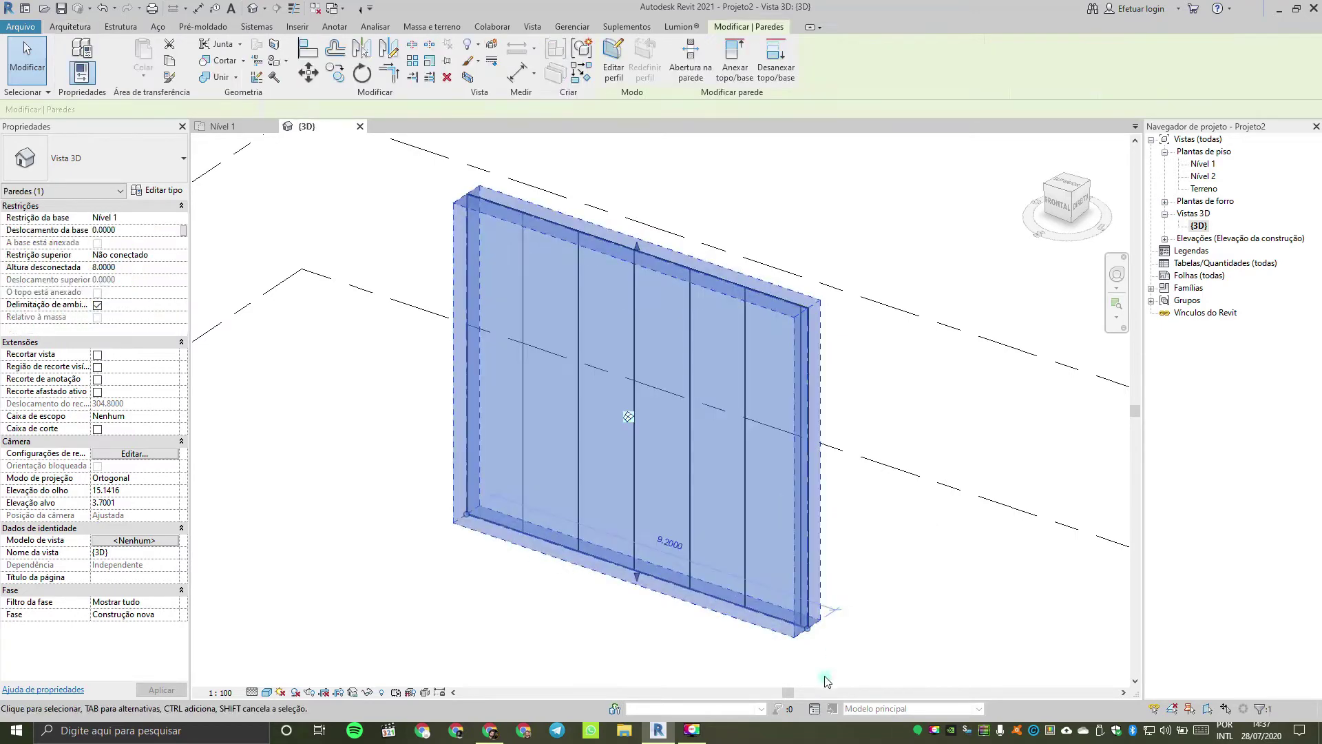
{"action": "left_click_drag", "start_coordinate": [809, 629], "coordinate": [823, 636]}
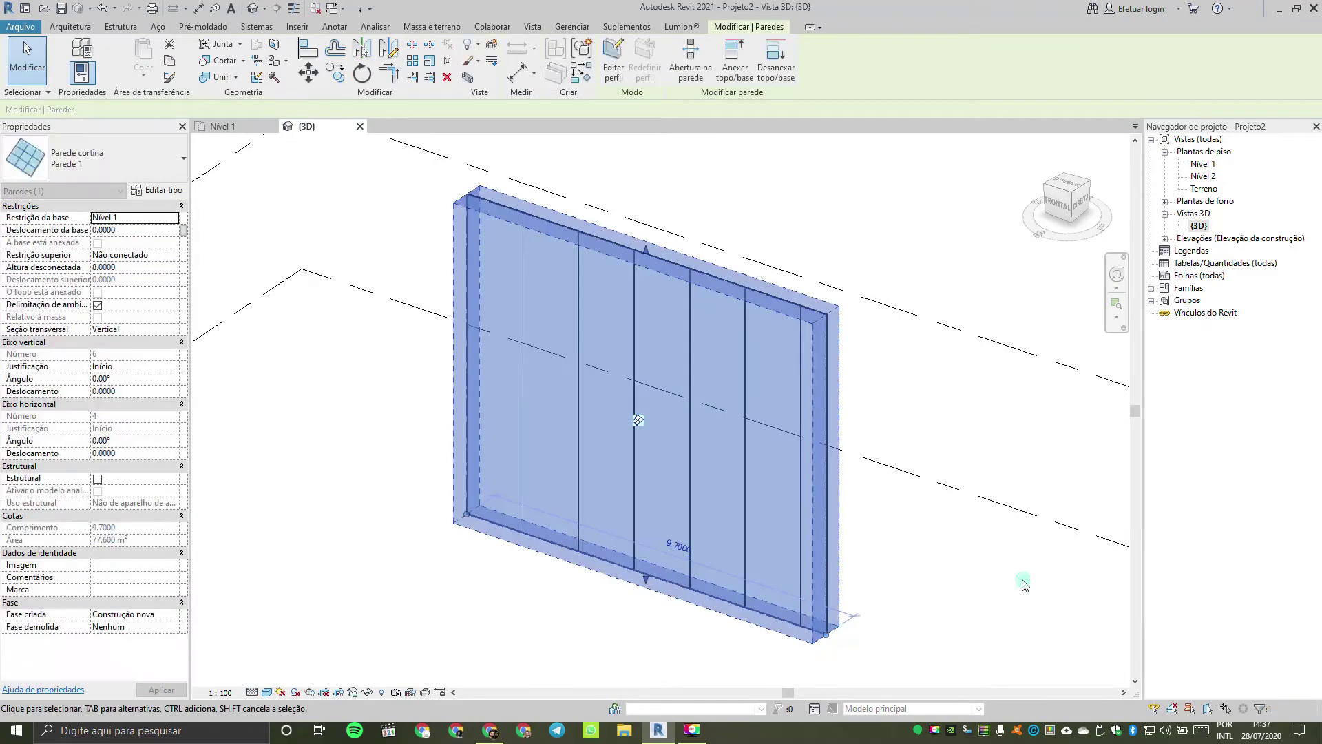
{"action": "key", "text": "Escape"}
{"action": "left_click", "coordinate": [770, 356]}
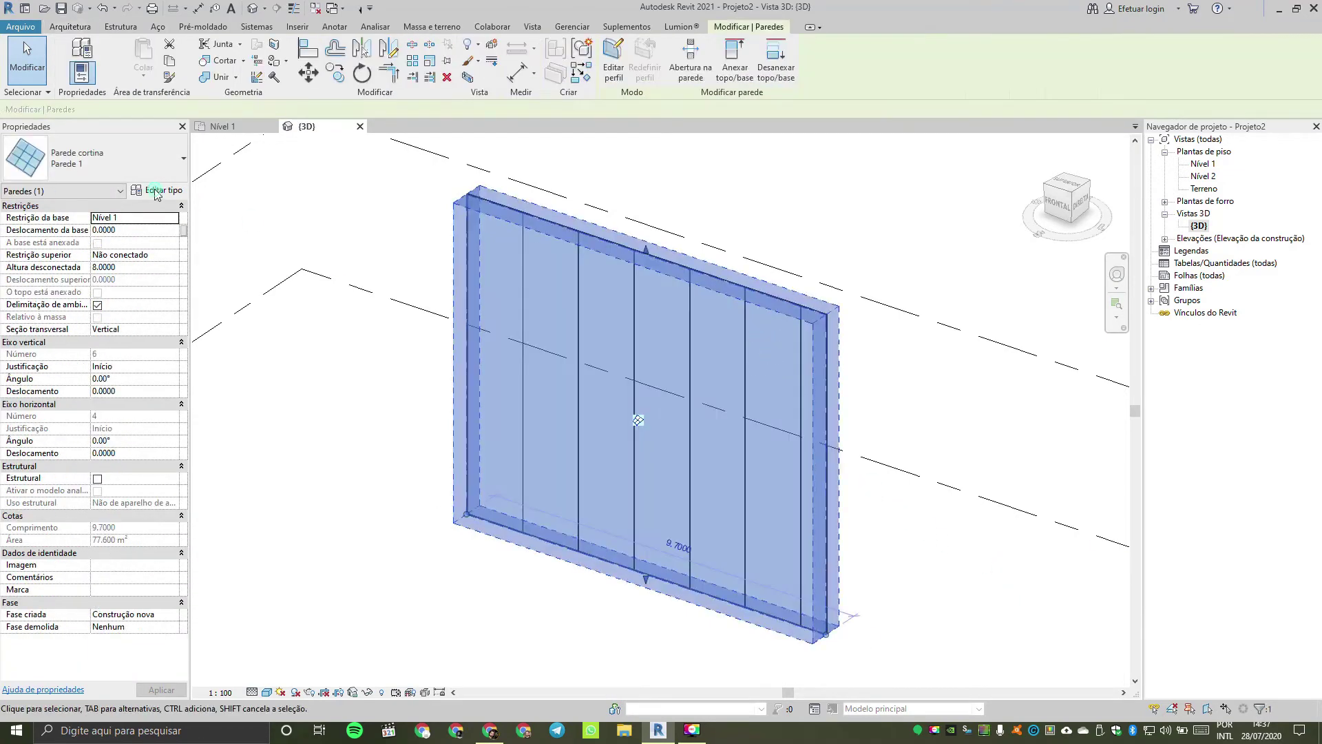
Step: Set the vertical grid layout of the Parede 1 type to Número fixo and apply it to the wall
{"action": "left_click", "coordinate": [157, 191]}
{"action": "left_click", "coordinate": [1065, 274]}
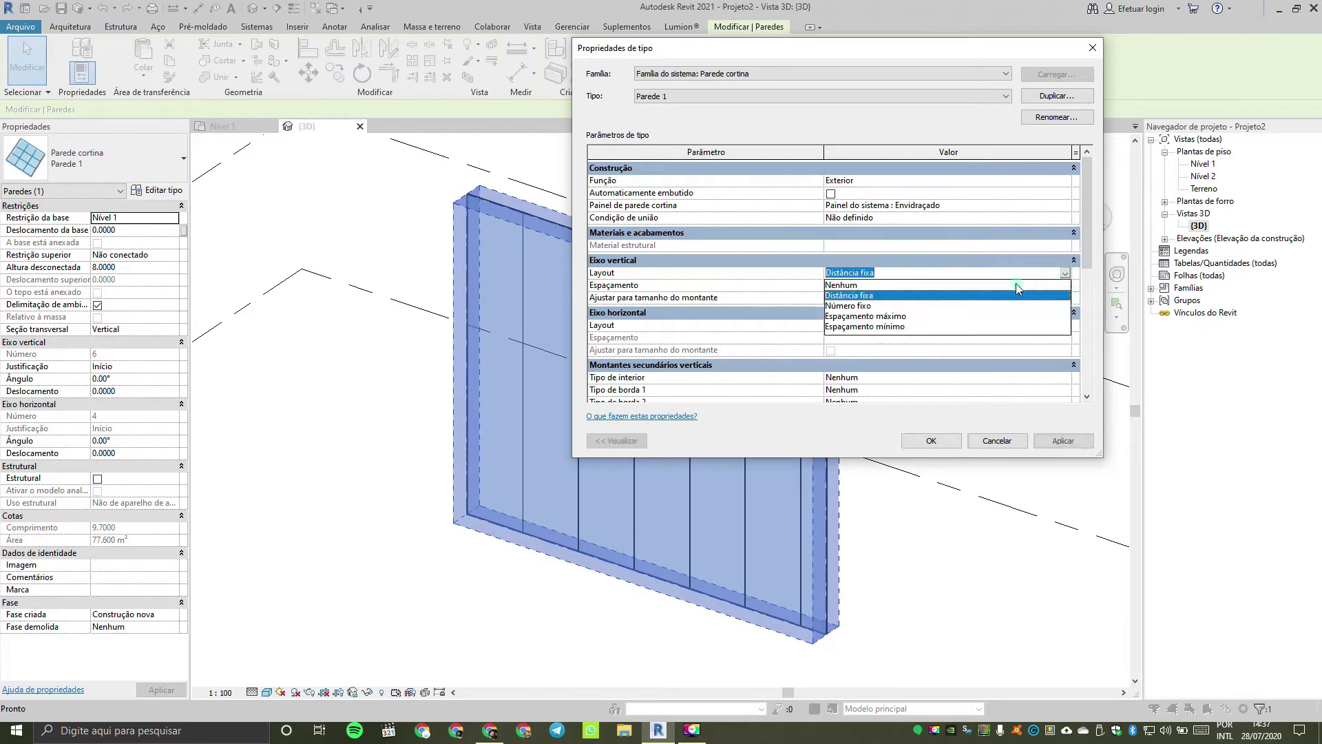
{"action": "left_click", "coordinate": [961, 303]}
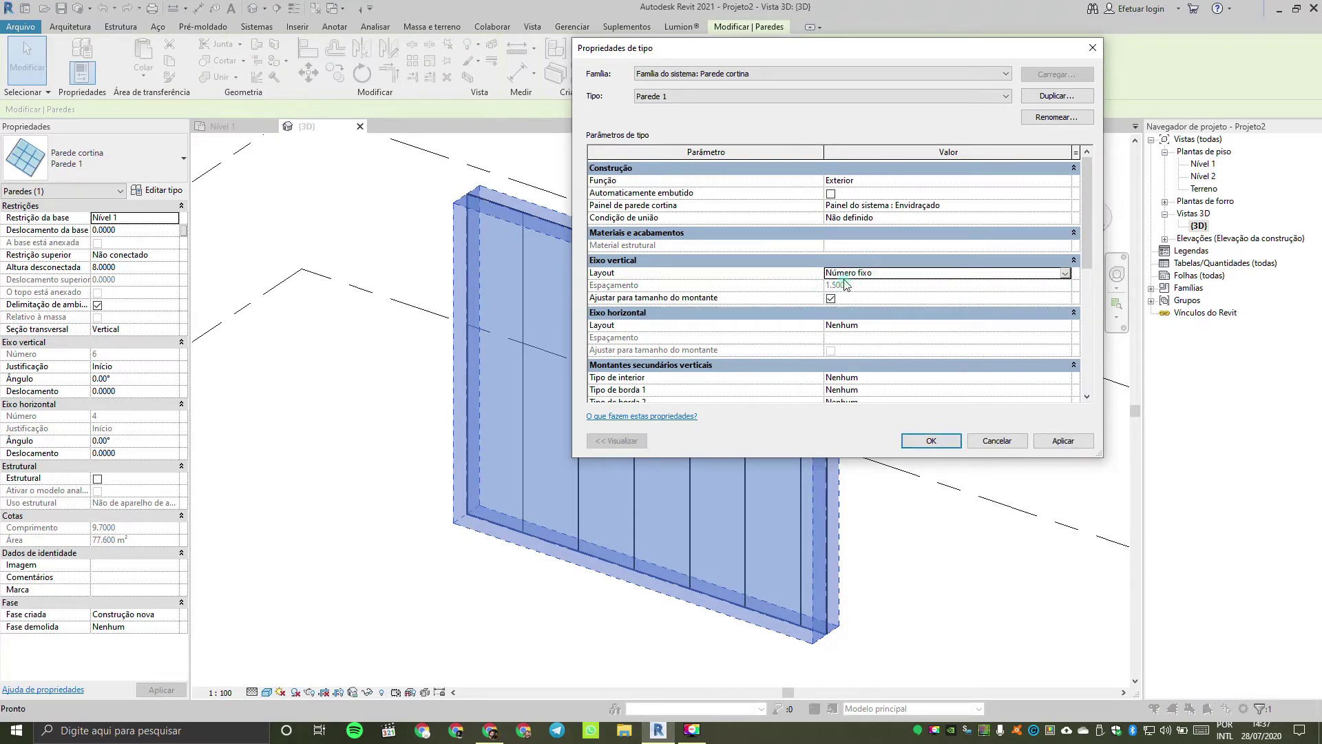
{"action": "left_click", "coordinate": [943, 442]}
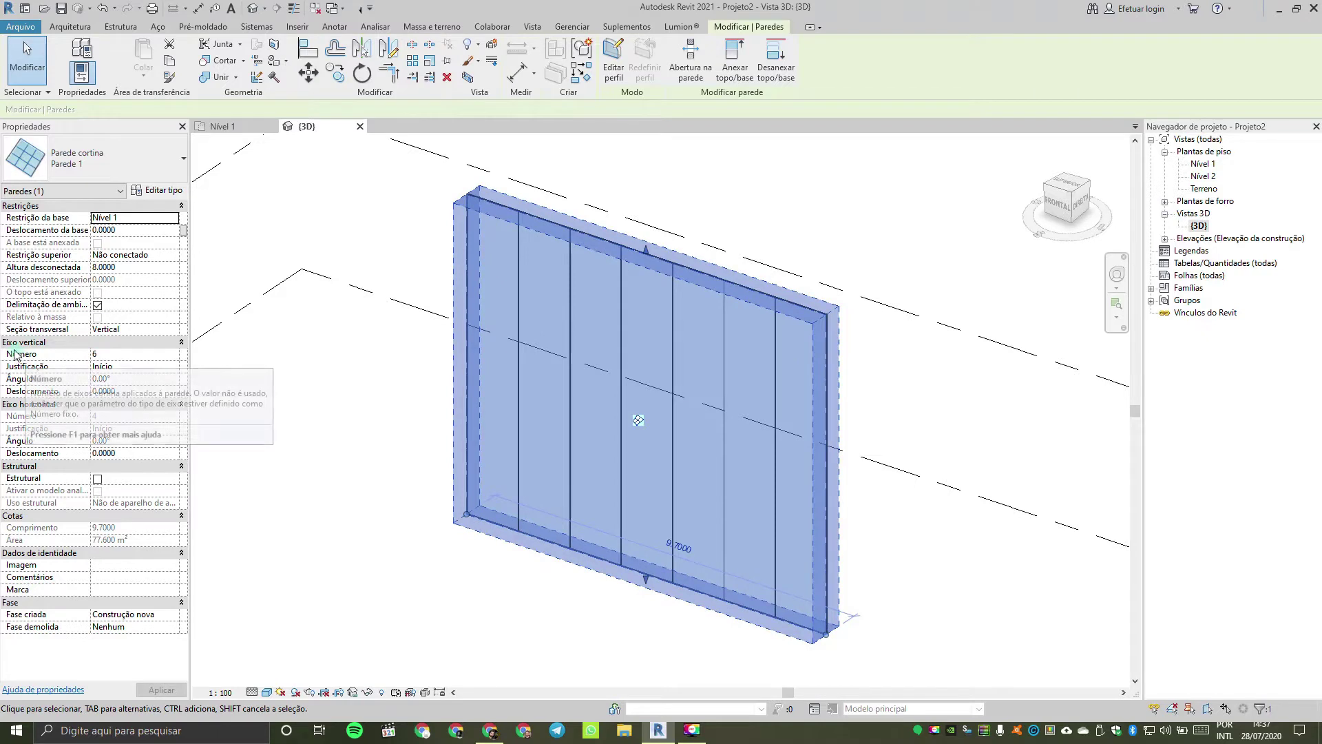
Step: Try a vertical grid number of 2 on the selected curtain wall, followed by 5
{"action": "left_click", "coordinate": [122, 356]}
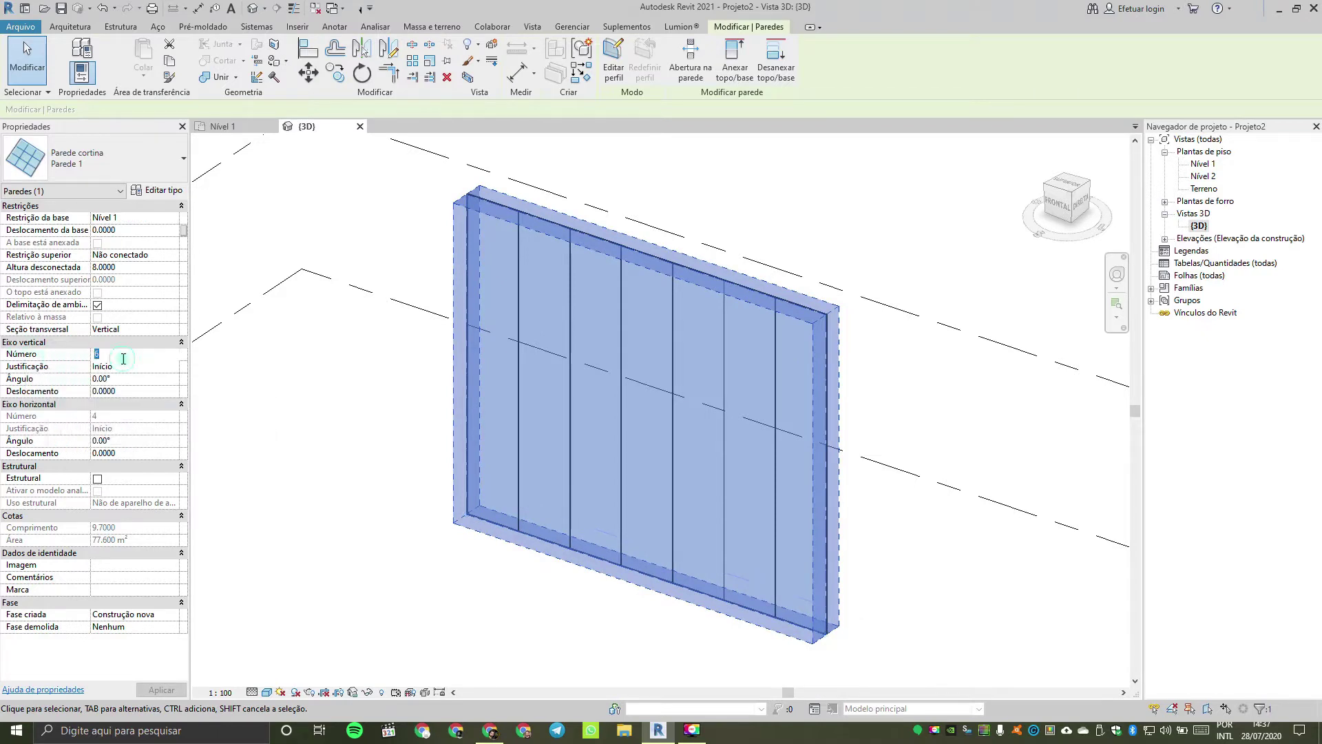
{"action": "type", "text": "2"}
{"action": "key", "text": "Return"}
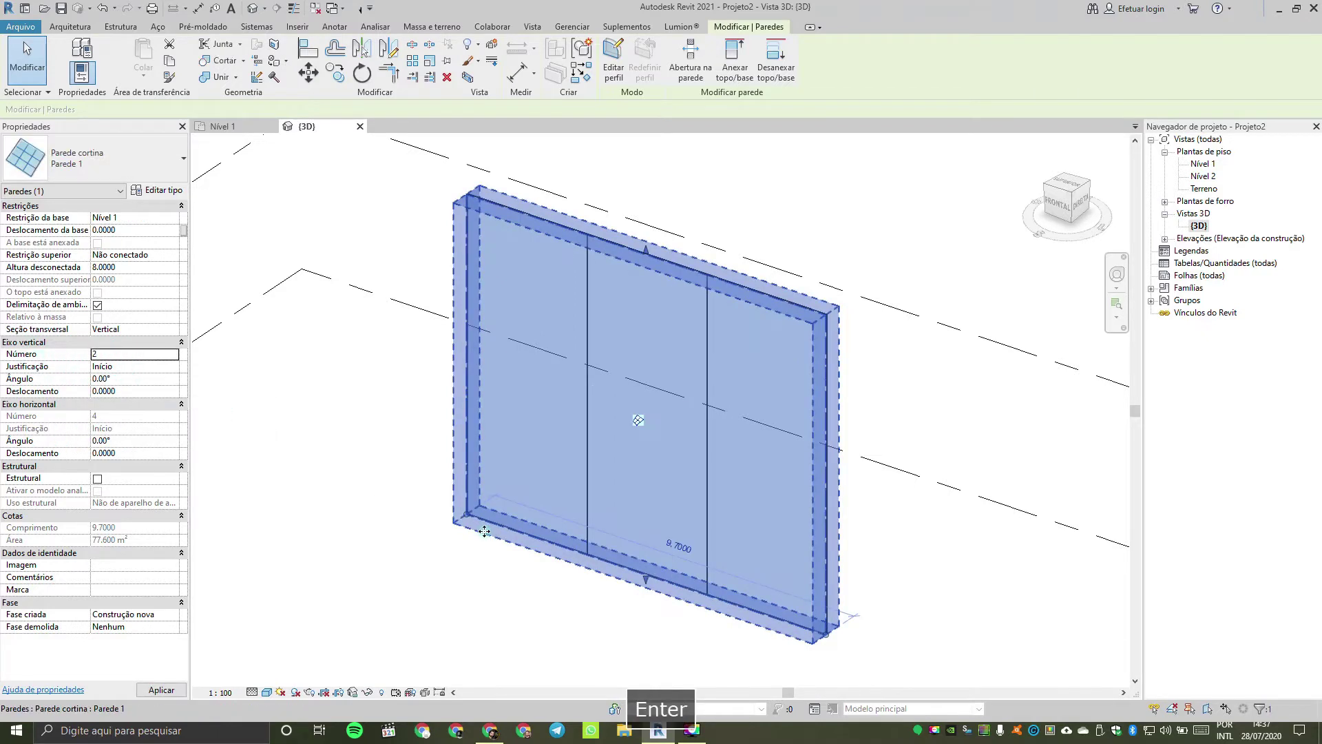
{"action": "left_click", "coordinate": [122, 354]}
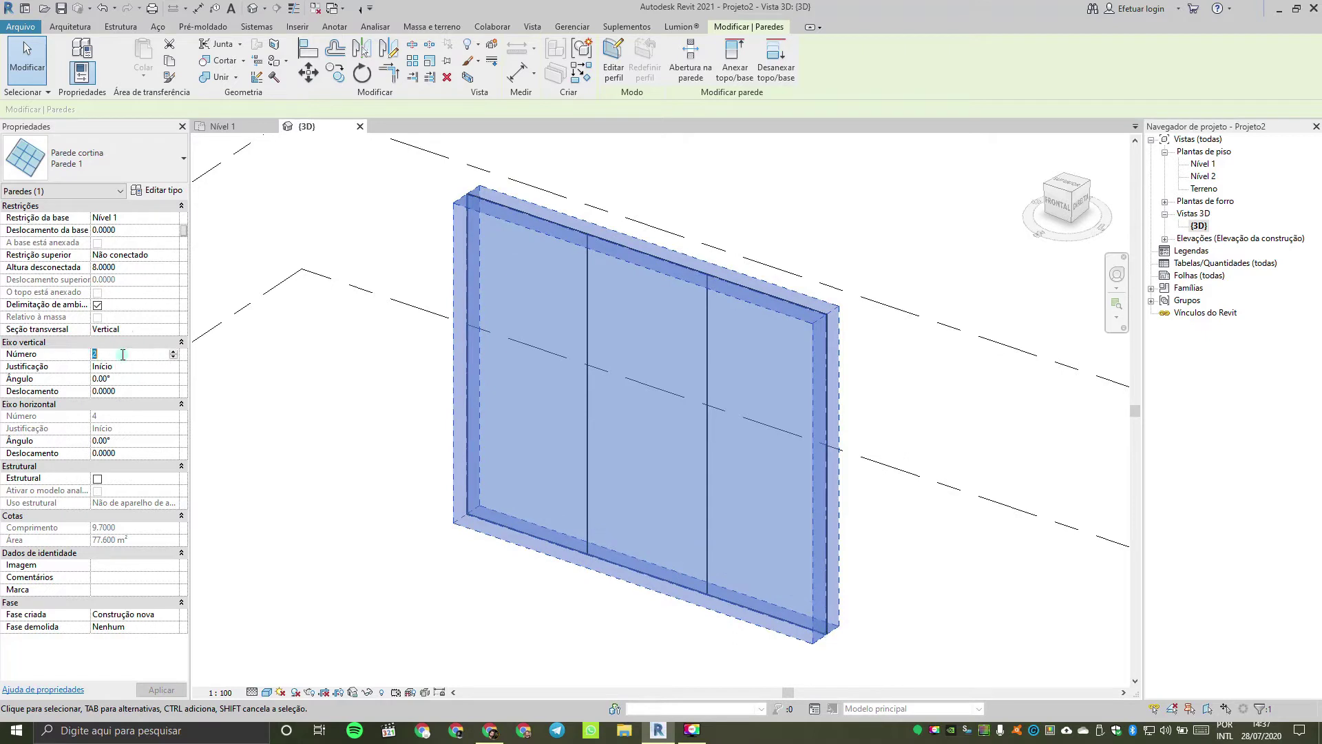
{"action": "type", "text": "5"}
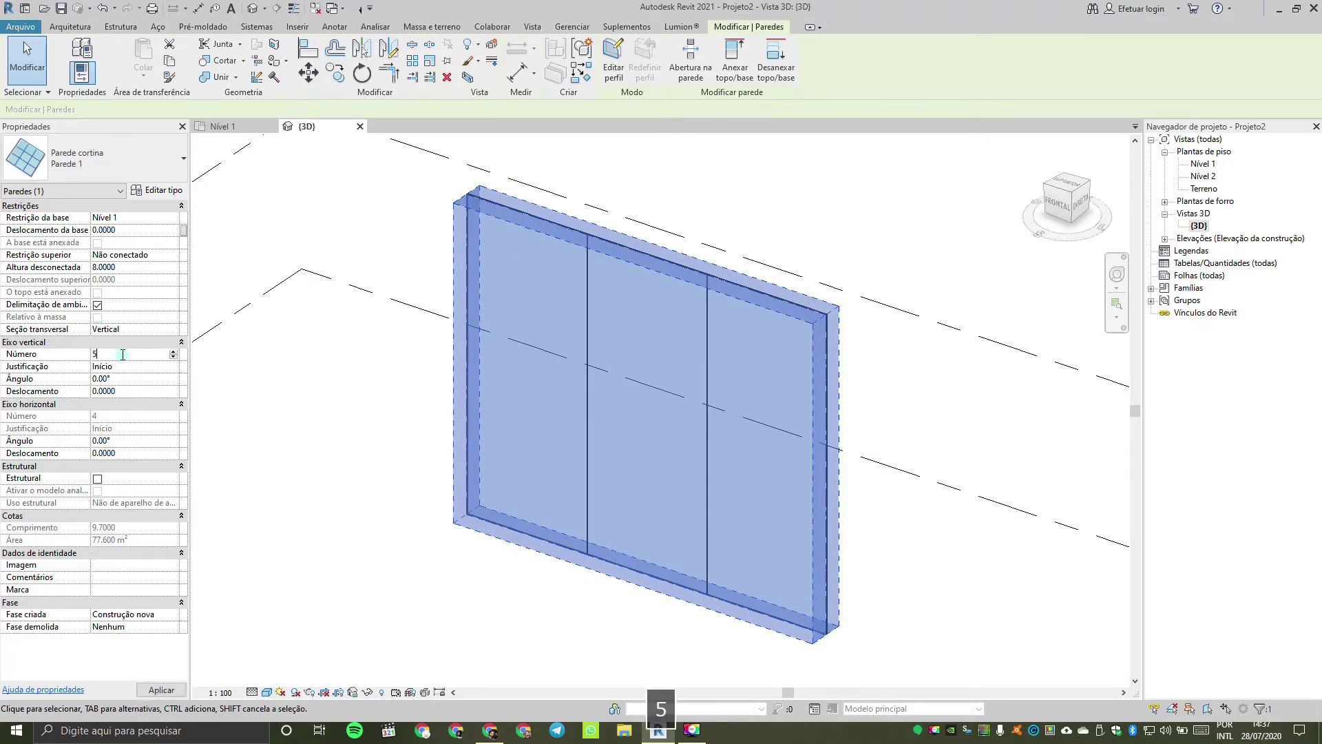
{"action": "key", "text": "Return"}
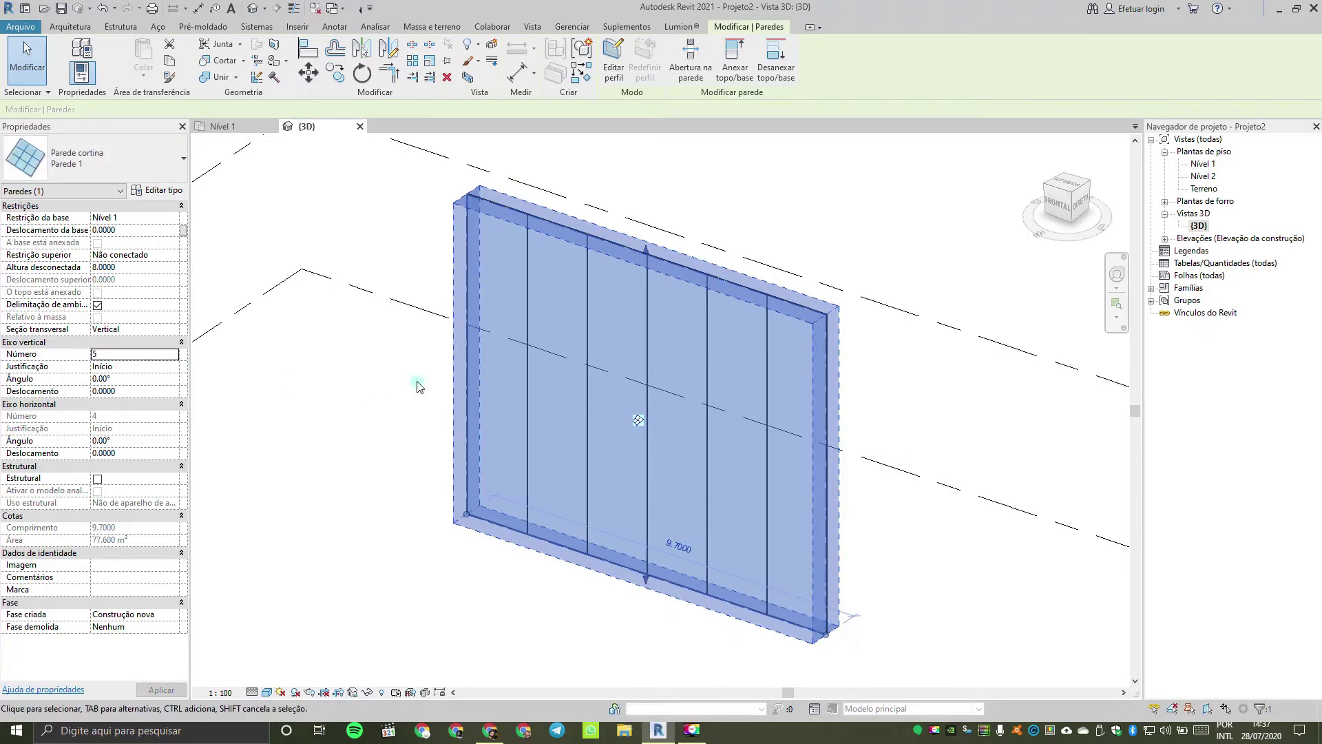
Step: Copy the curtain wall about 10 m away, at about 23° from the original wall's direction
{"action": "scroll", "coordinate": [663, 486], "scroll_direction": "down", "scroll_amount": 1}
{"action": "middle_click_drag", "start_coordinate": [821, 531], "coordinate": [641, 446]}
{"action": "key", "text": "m"}
{"action": "key", "text": "v"}
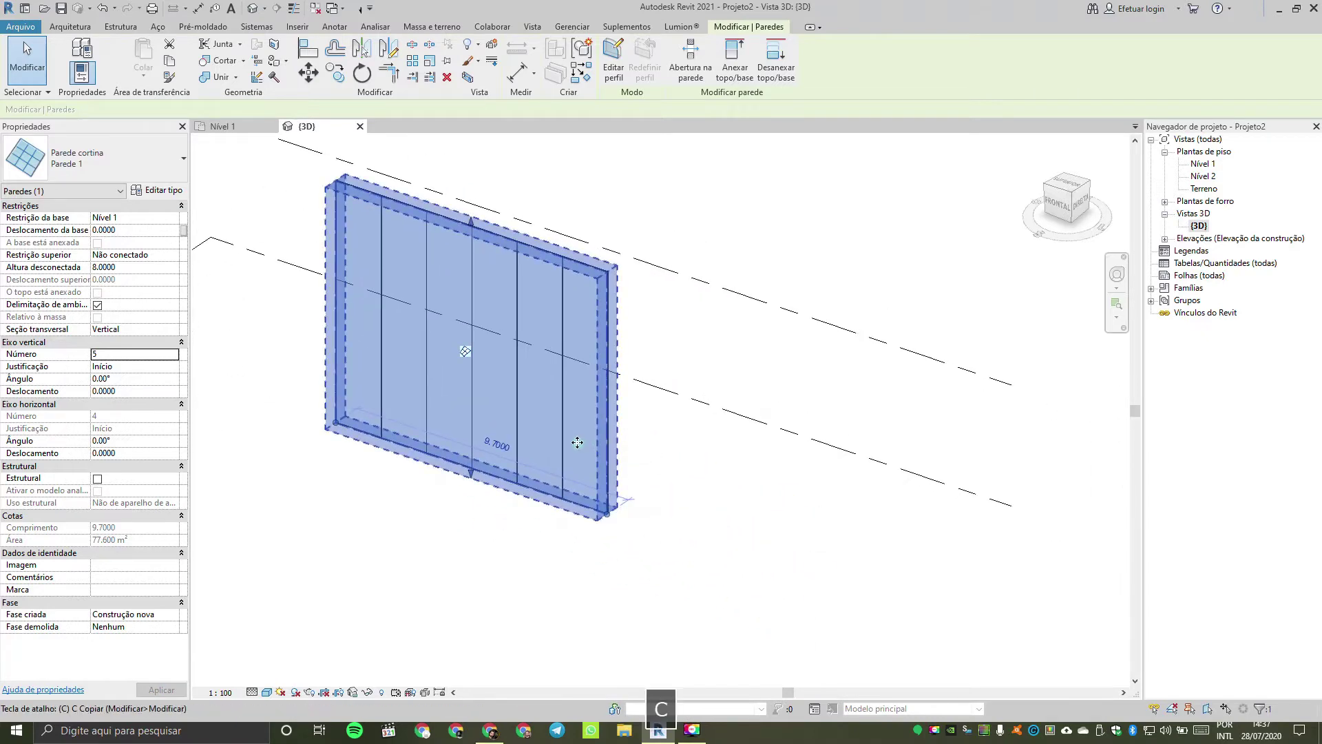
{"action": "left_click", "coordinate": [516, 445]}
{"action": "left_click", "coordinate": [840, 554]}
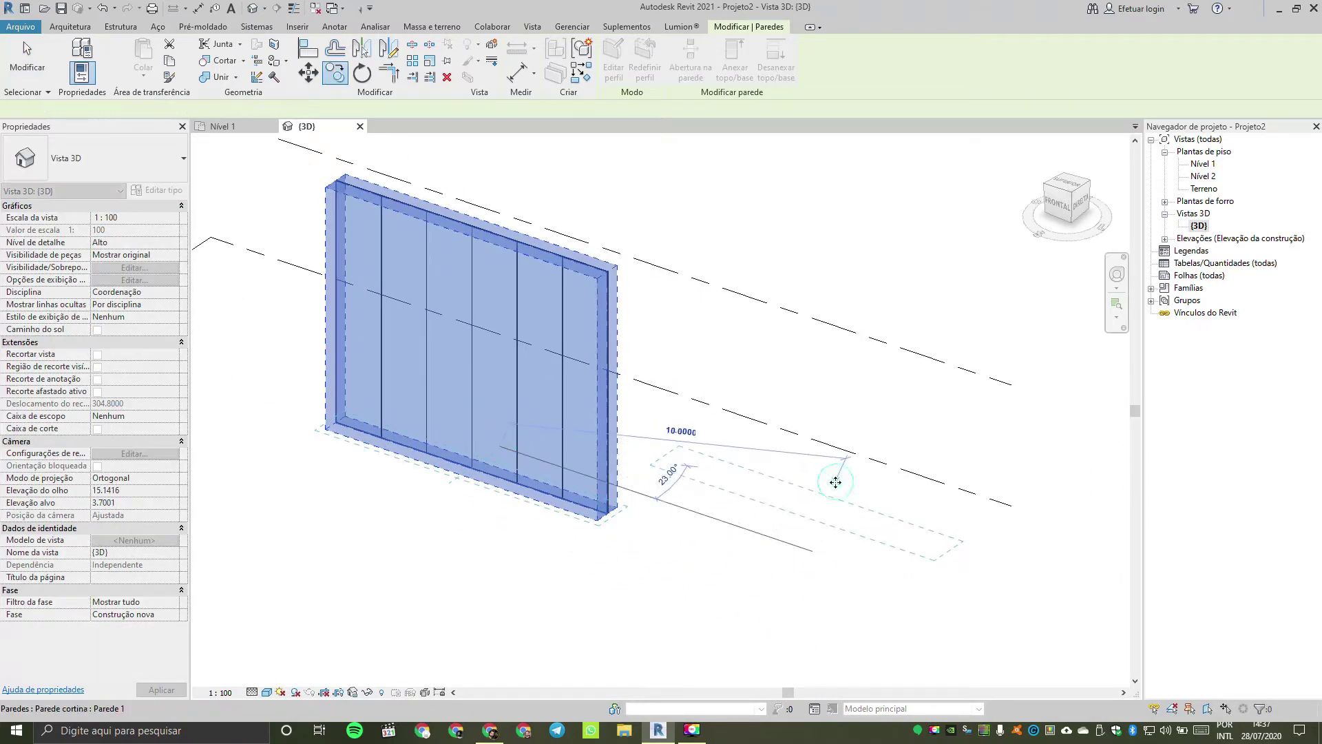
{"action": "left_click", "coordinate": [782, 577]}
{"action": "left_click", "coordinate": [751, 464]}
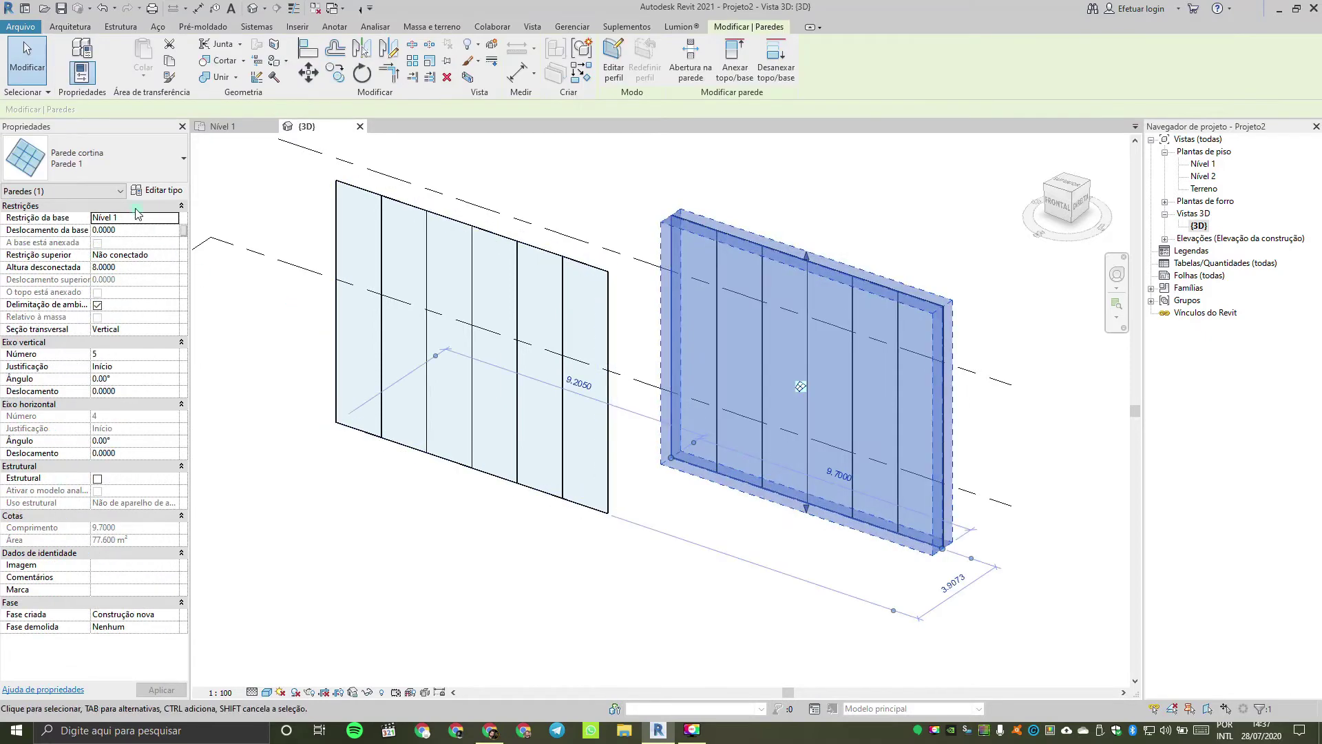
Step: Set the vertical grid number of the original curtain wall to 8, leaving the copy as it is
{"action": "left_click", "coordinate": [513, 406]}
{"action": "key", "text": "Tab"}
{"action": "left_click", "coordinate": [512, 407]}
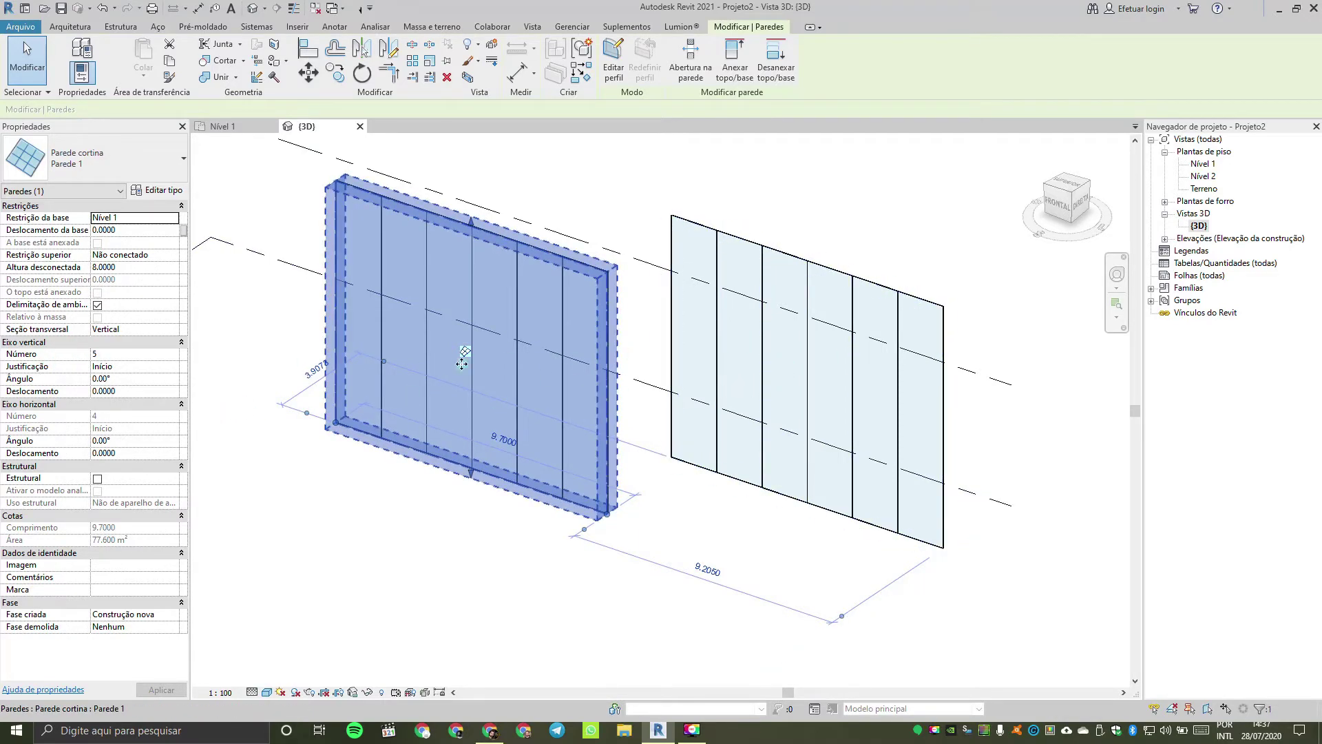
{"action": "left_click", "coordinate": [120, 354]}
{"action": "type", "text": "8"}
{"action": "key", "text": "Return"}
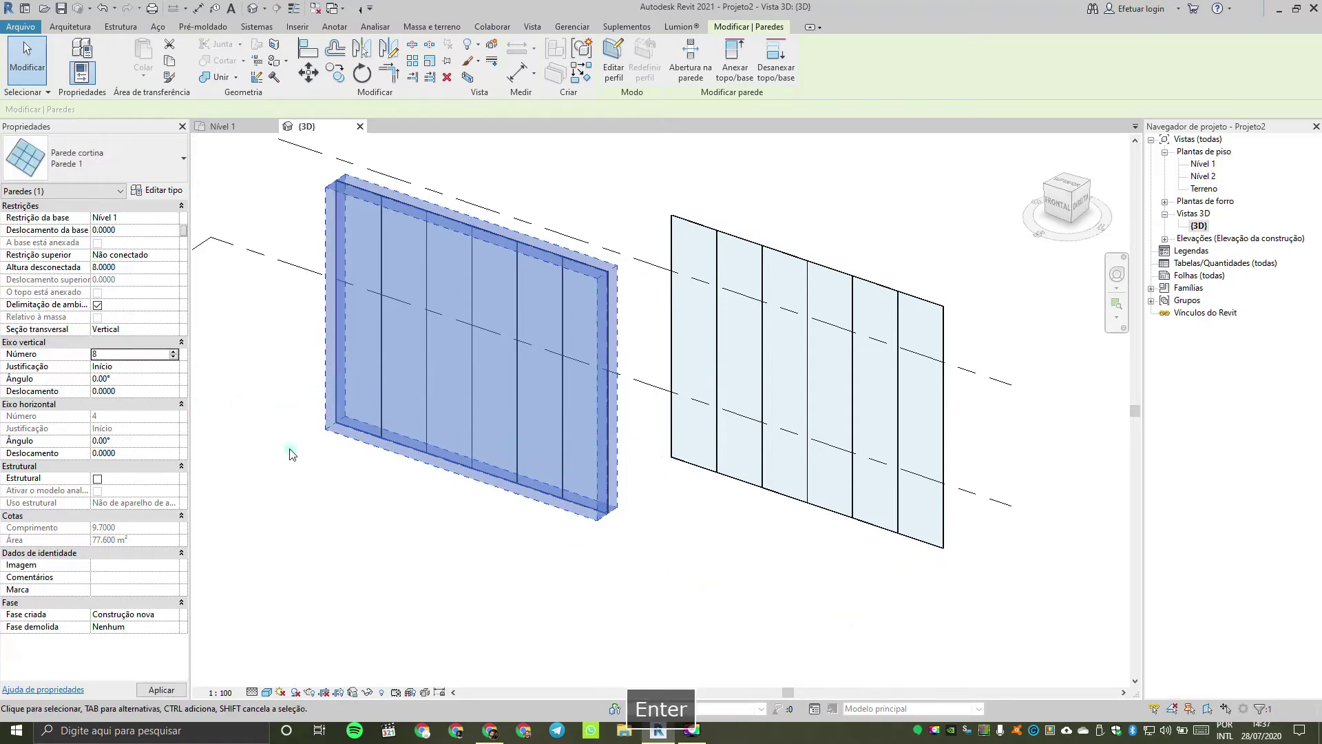
{"action": "left_click", "coordinate": [487, 579]}
{"action": "middle_click_drag", "start_coordinate": [500, 592], "coordinate": [512, 607]}
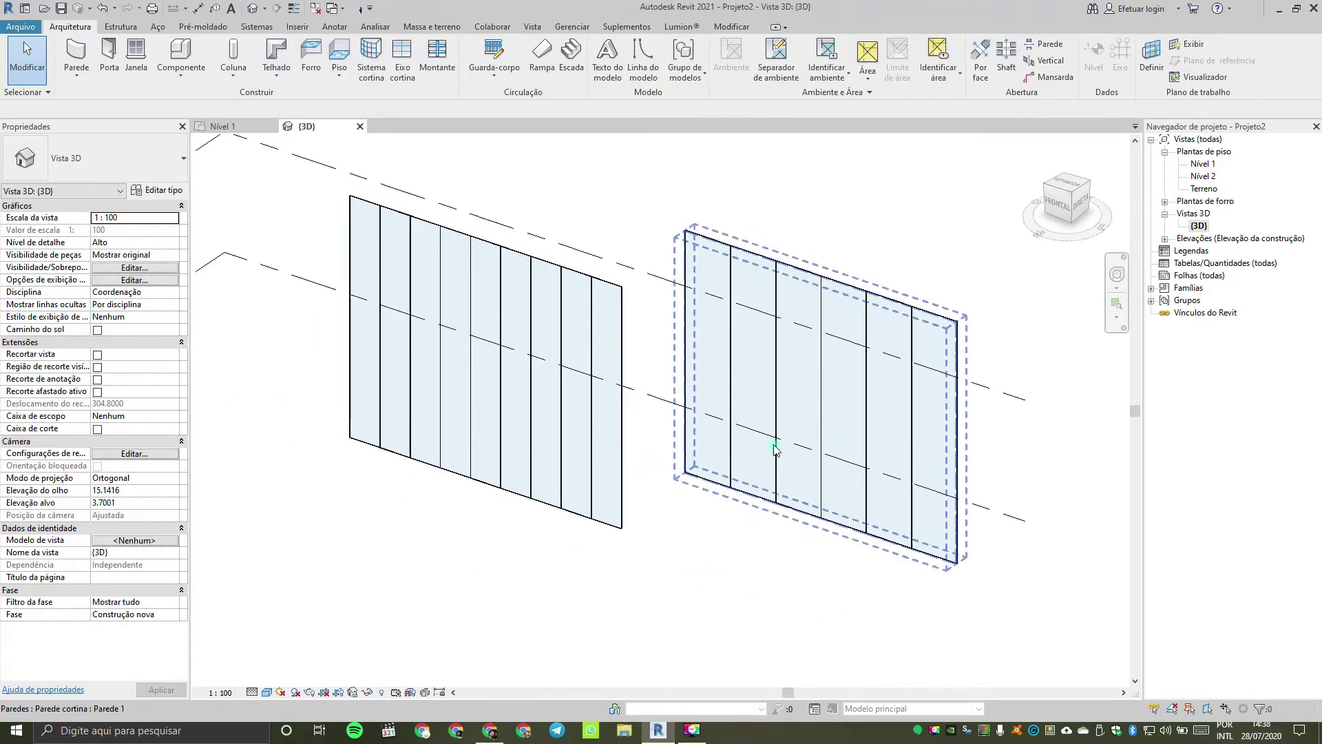
Step: Set the vertical grid layout of the Parede 1 type to Espaçamento máximo and apply the type change
{"action": "left_click", "coordinate": [584, 351]}
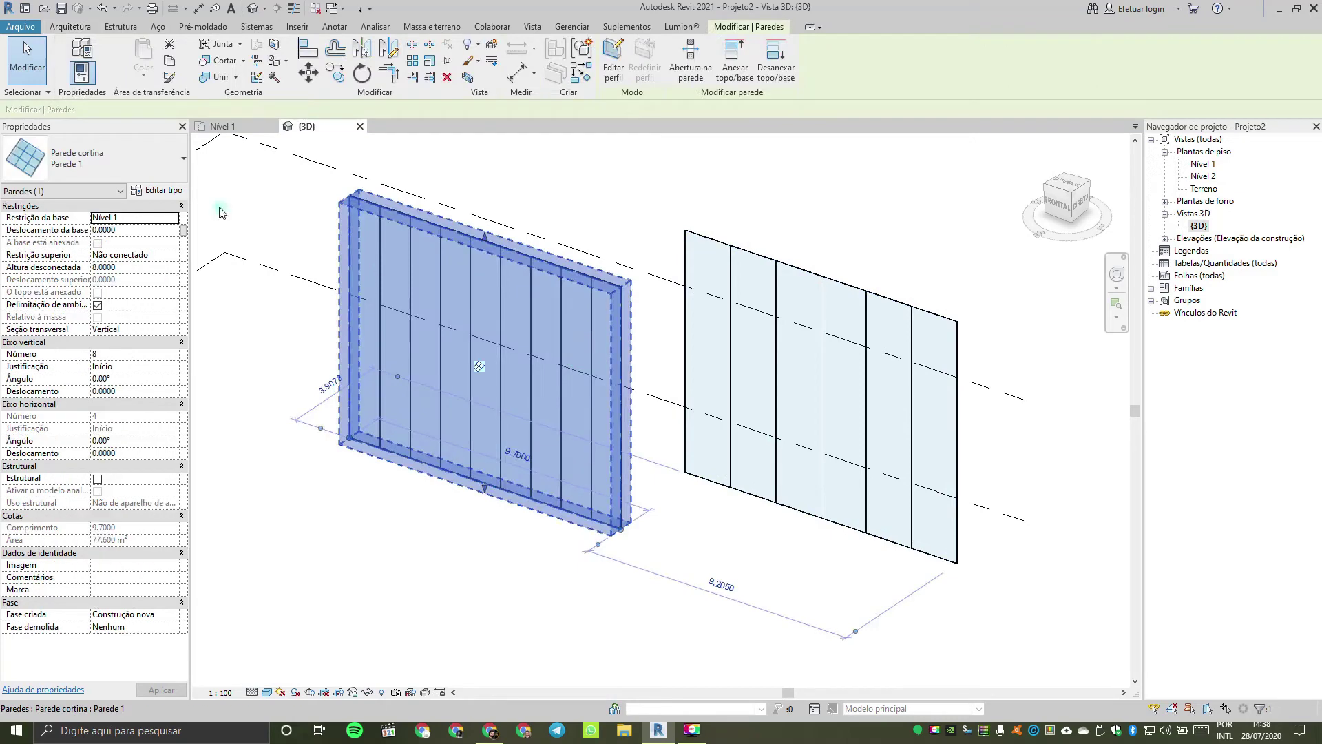
{"action": "left_click", "coordinate": [158, 190]}
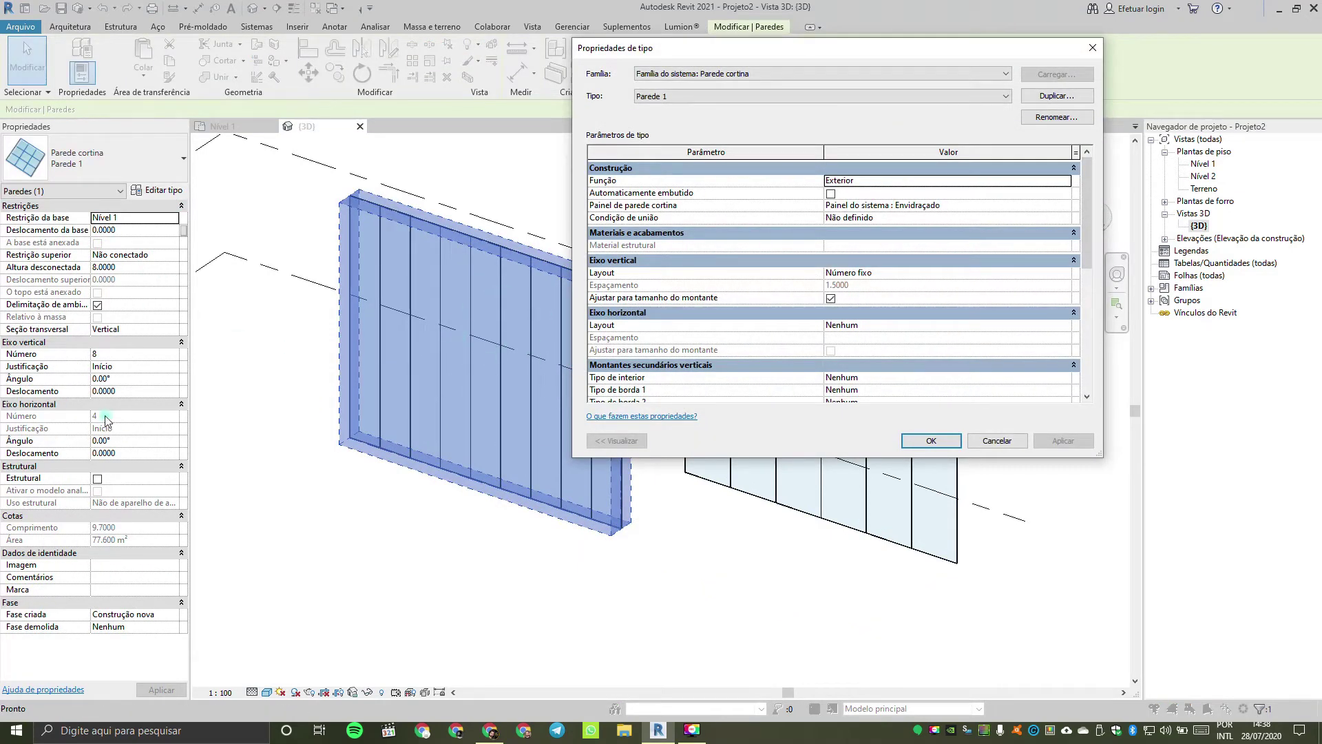
{"action": "left_click", "coordinate": [1068, 274]}
{"action": "left_click", "coordinate": [1068, 275]}
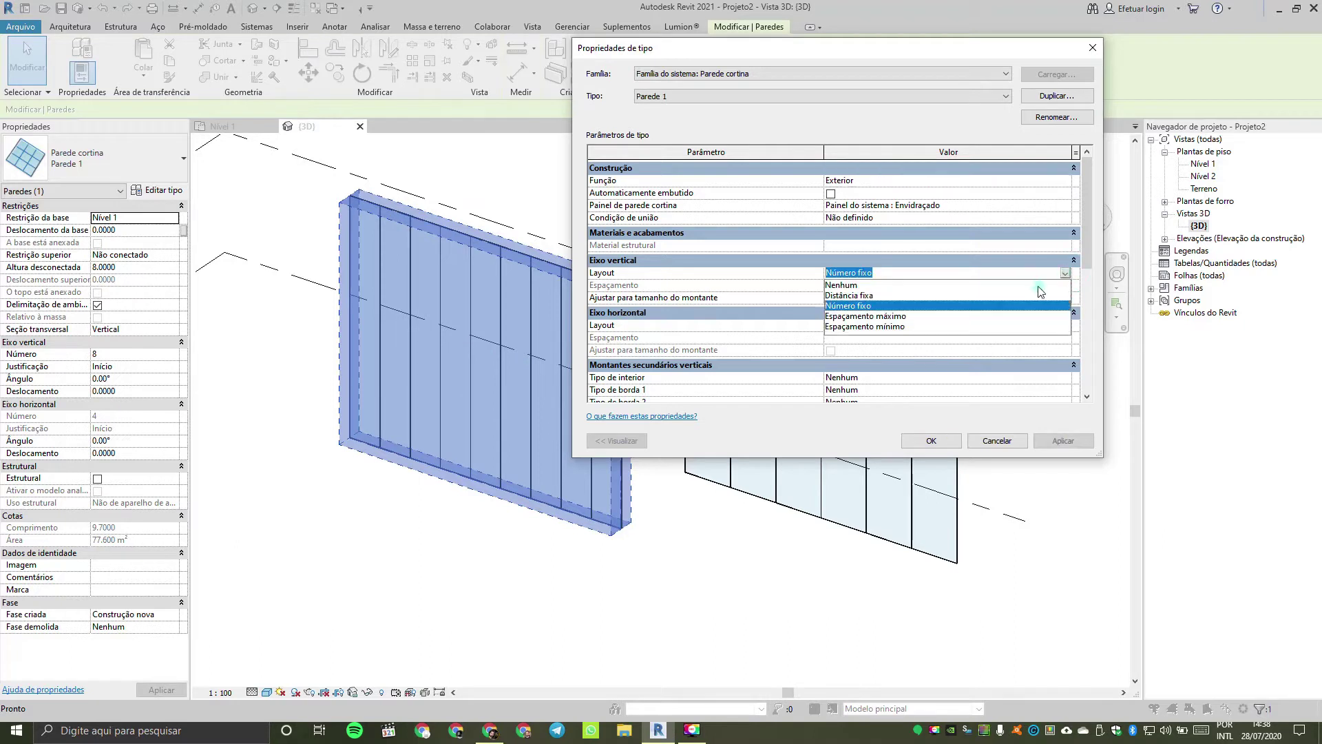
{"action": "left_click", "coordinate": [965, 321]}
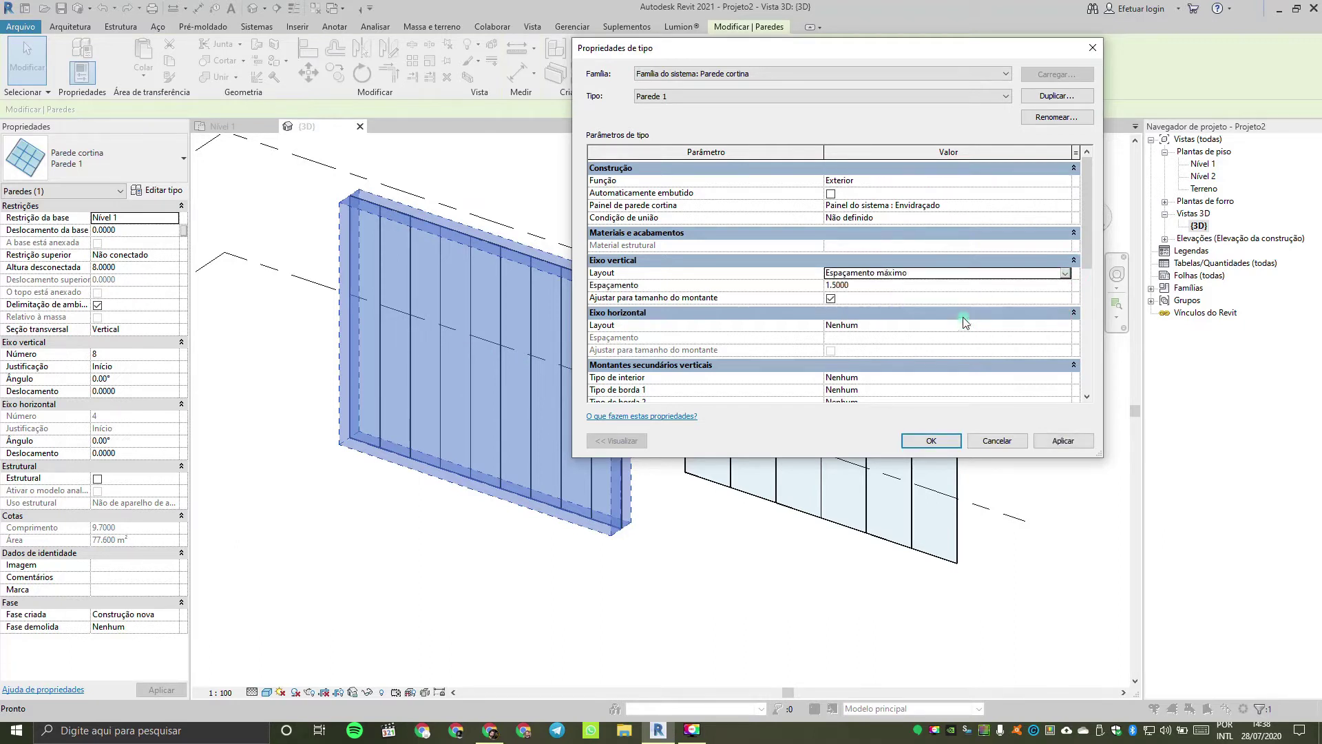
{"action": "left_click", "coordinate": [862, 287]}
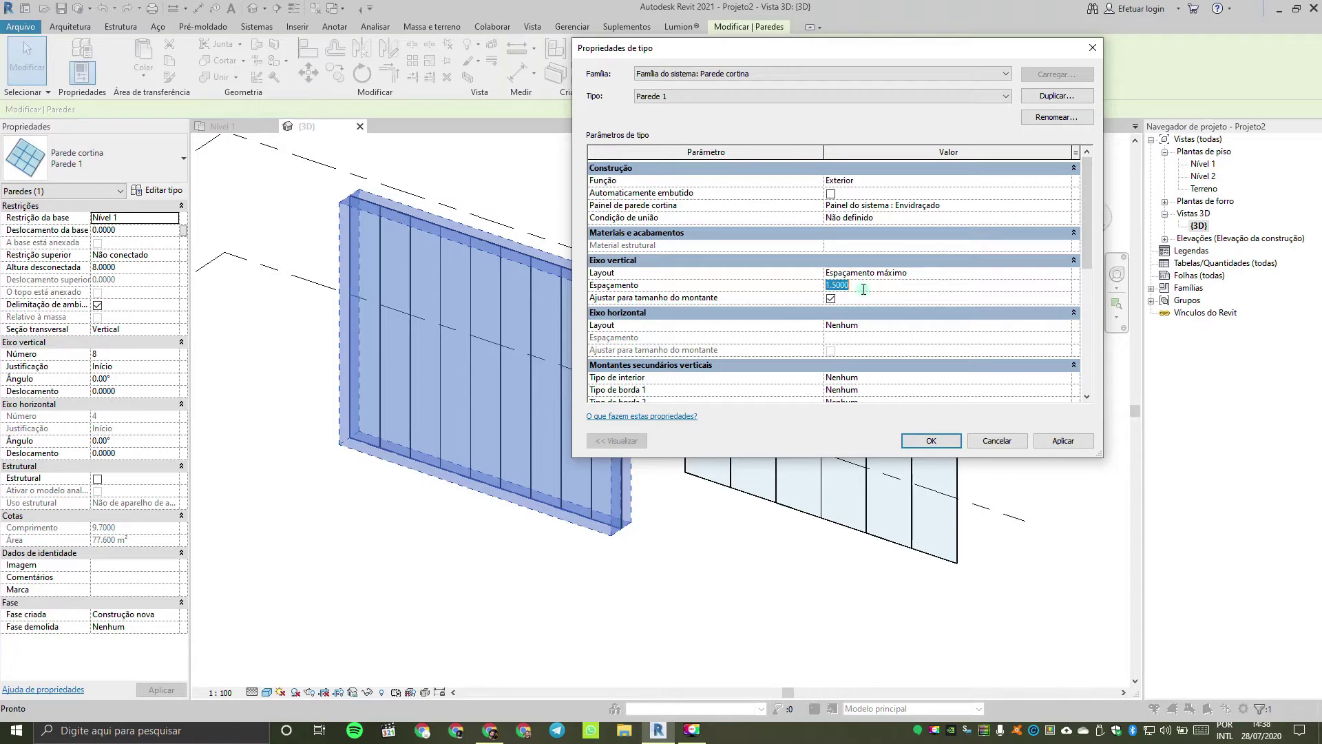
{"action": "left_click", "coordinate": [1060, 441]}
{"action": "left_click", "coordinate": [930, 441]}
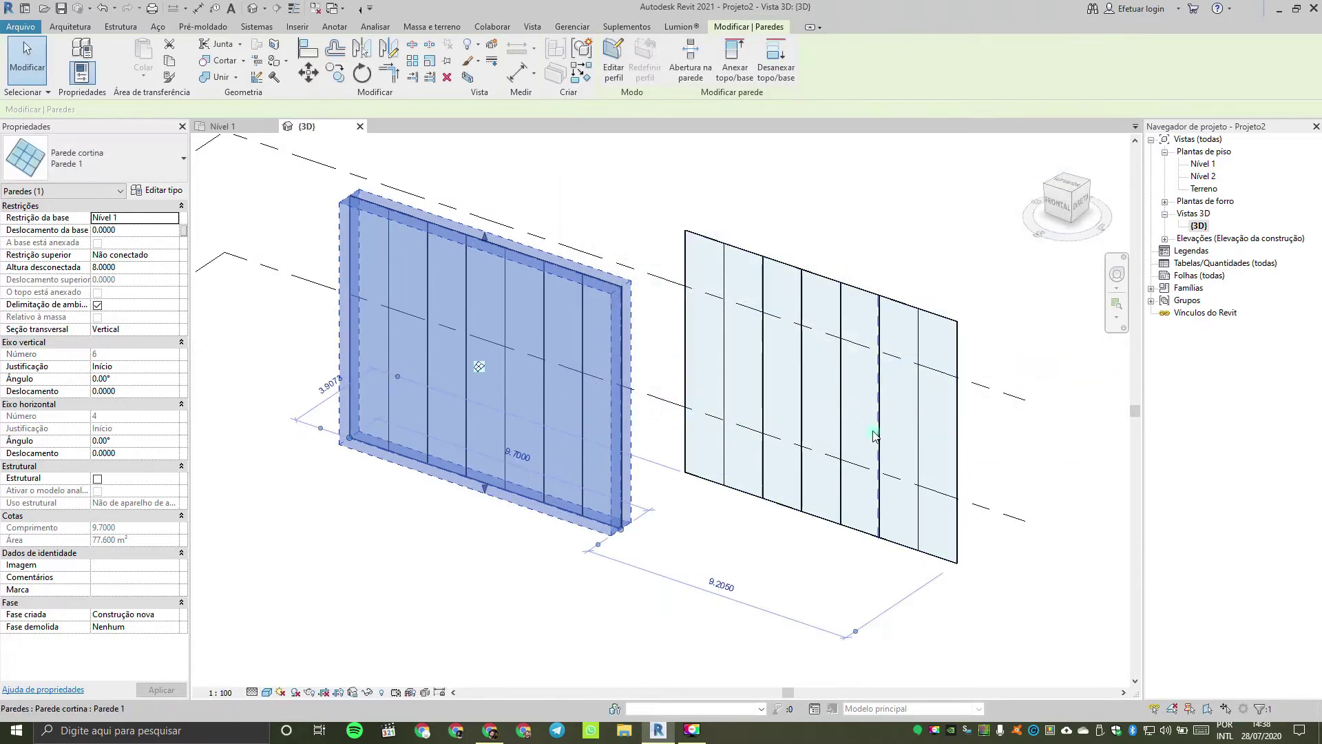
Step: Set the horizontal grid layout of the Parede 1 type to Espaçamento máximo with a spacing of 2 m
{"action": "left_click", "coordinate": [159, 192]}
{"action": "left_click_drag", "start_coordinate": [1084, 201], "coordinate": [1074, 234]}
{"action": "left_click", "coordinate": [1064, 260]}
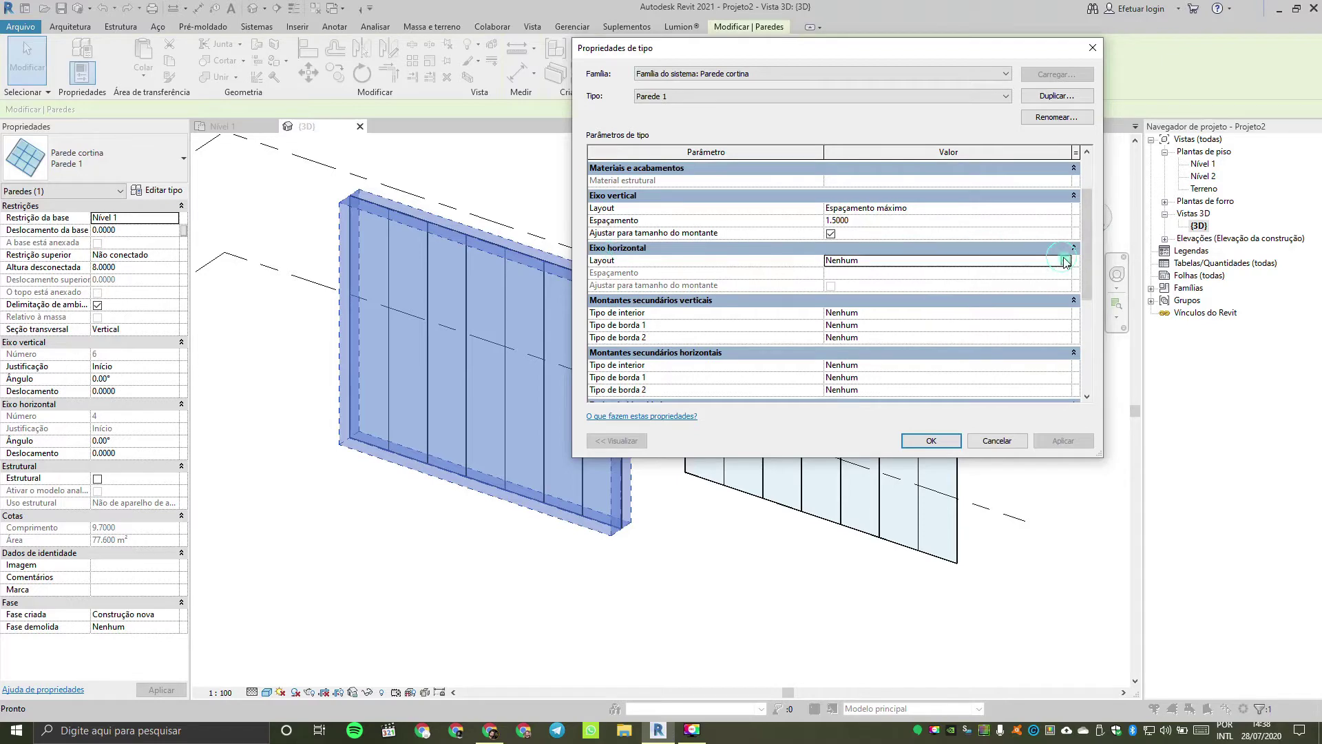
{"action": "left_click", "coordinate": [1063, 260]}
{"action": "left_click", "coordinate": [984, 303]}
{"action": "left_click", "coordinate": [904, 273]}
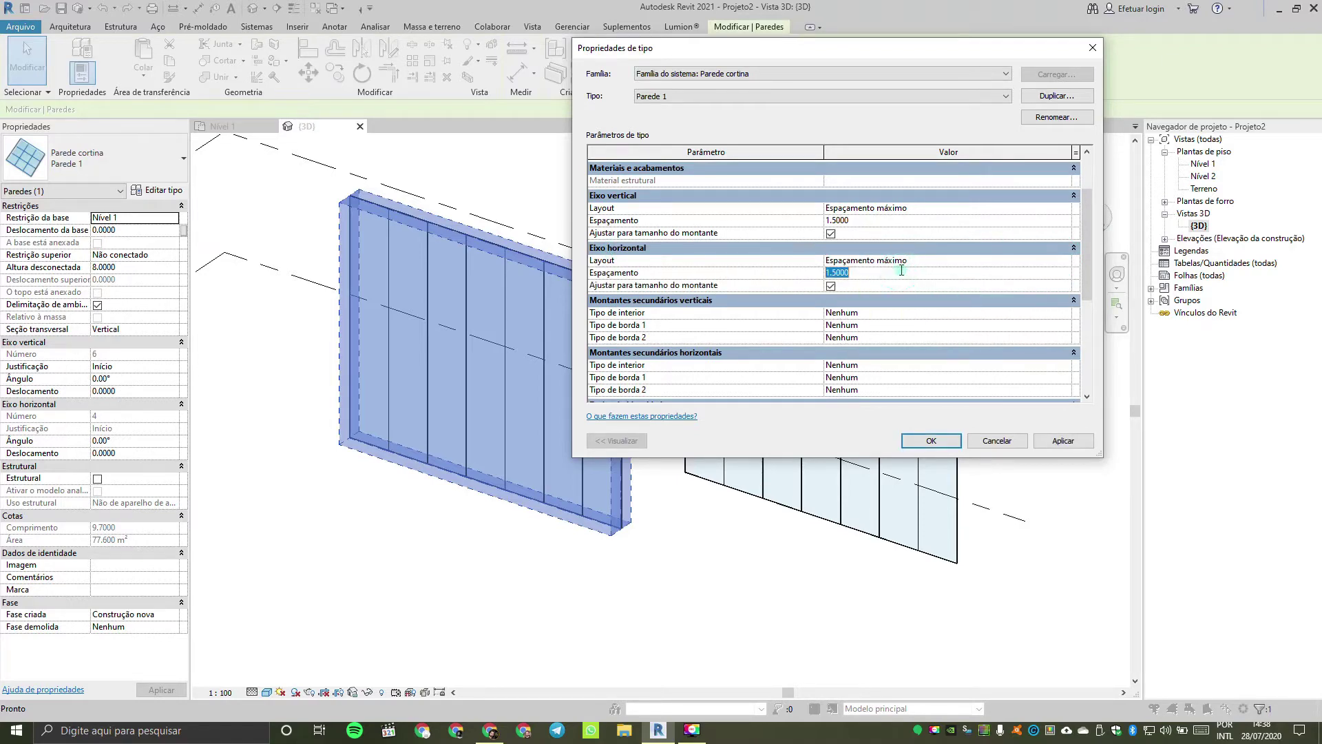
{"action": "type", "text": "2"}
{"action": "left_click", "coordinate": [930, 441]}
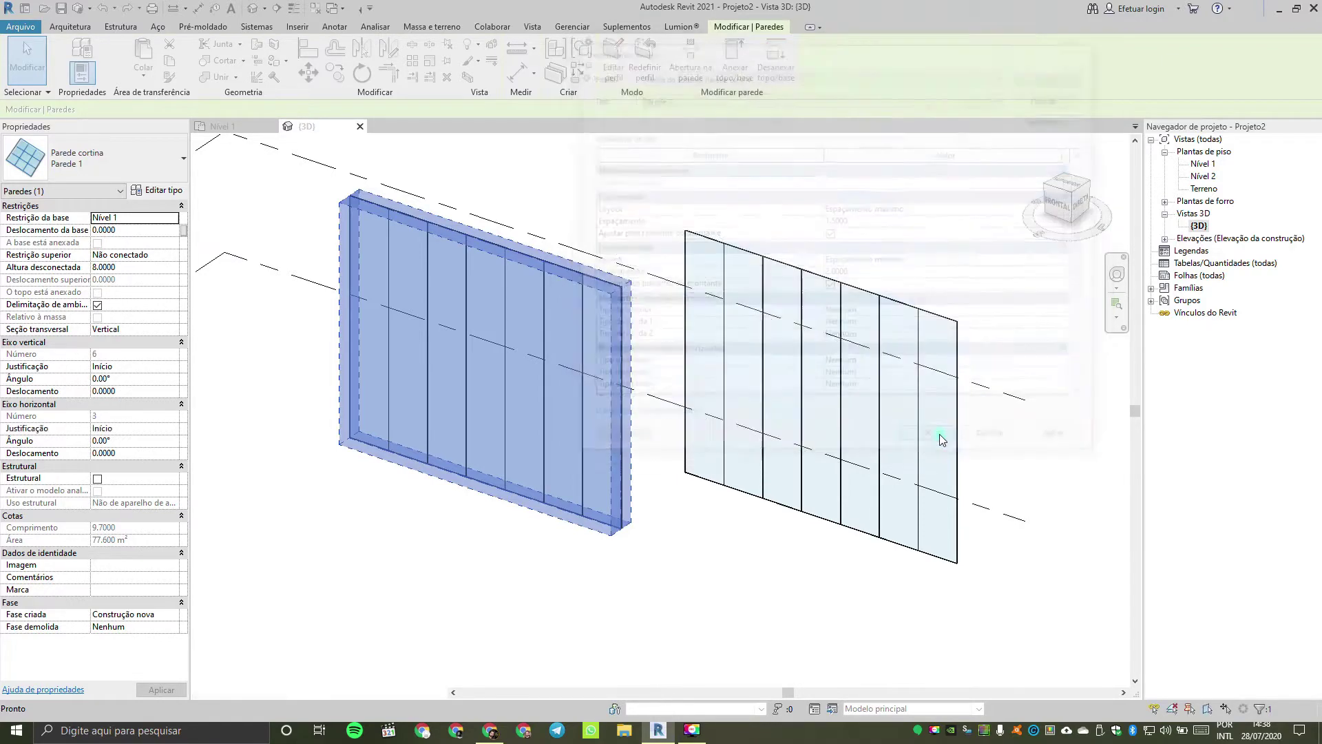
{"action": "left_click", "coordinate": [597, 580]}
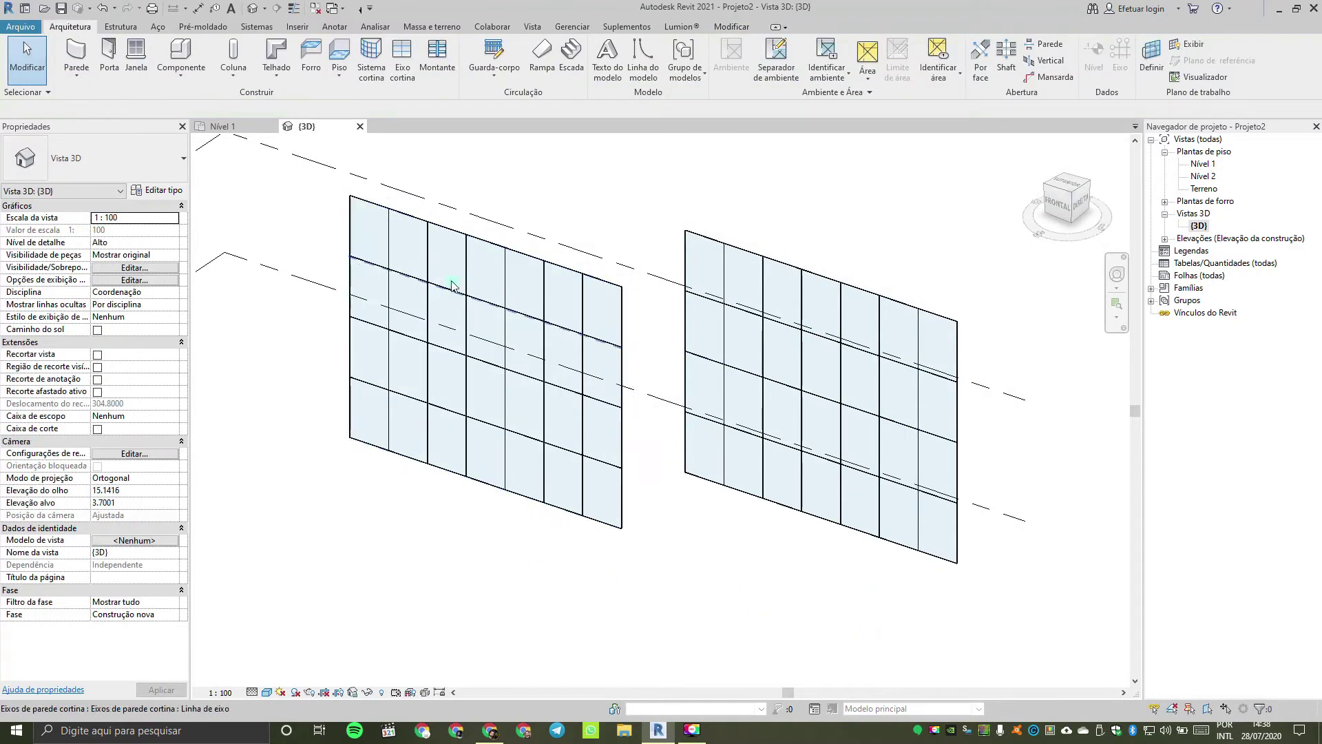
Step: Set the interior type of the vertical mullions in Parede 1 to Montante circular : Raio de 25 mm
{"action": "left_click", "coordinate": [443, 378]}
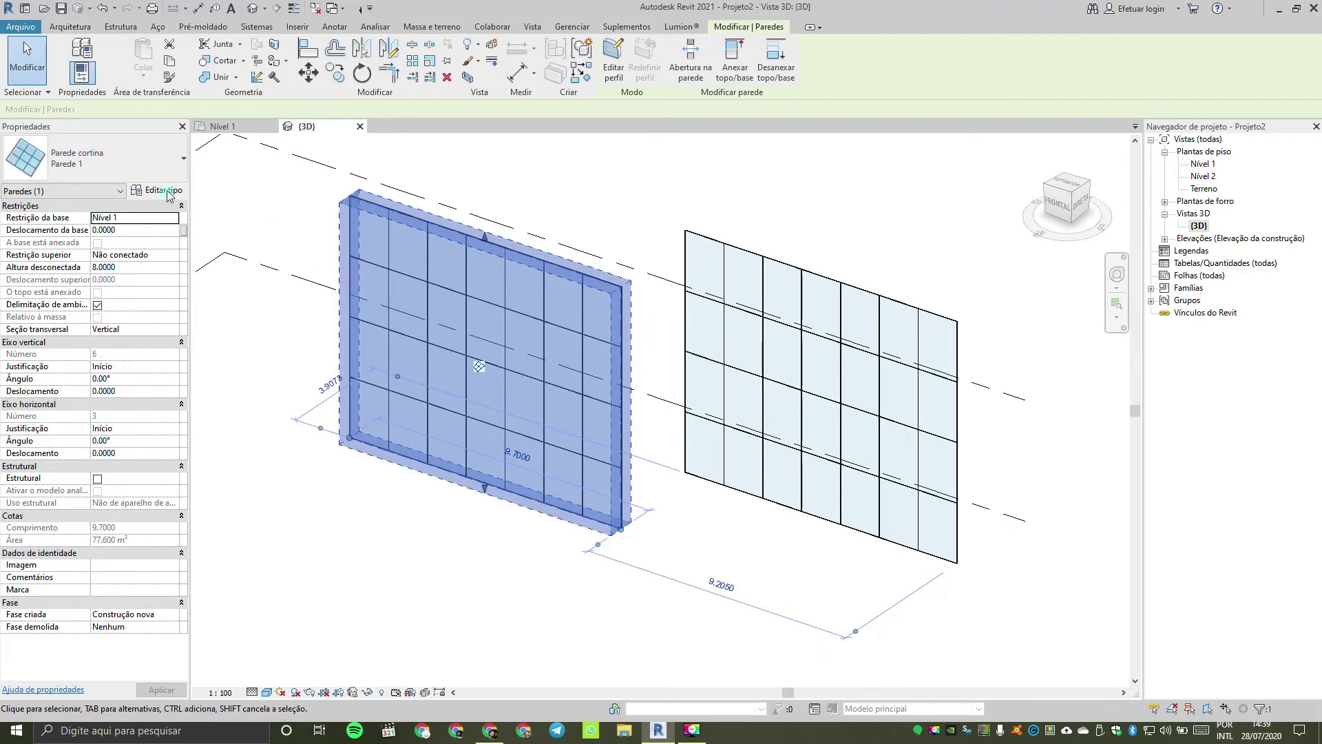
{"action": "left_click", "coordinate": [157, 190]}
{"action": "scroll", "coordinate": [709, 342], "scroll_direction": "down", "scroll_amount": 3}
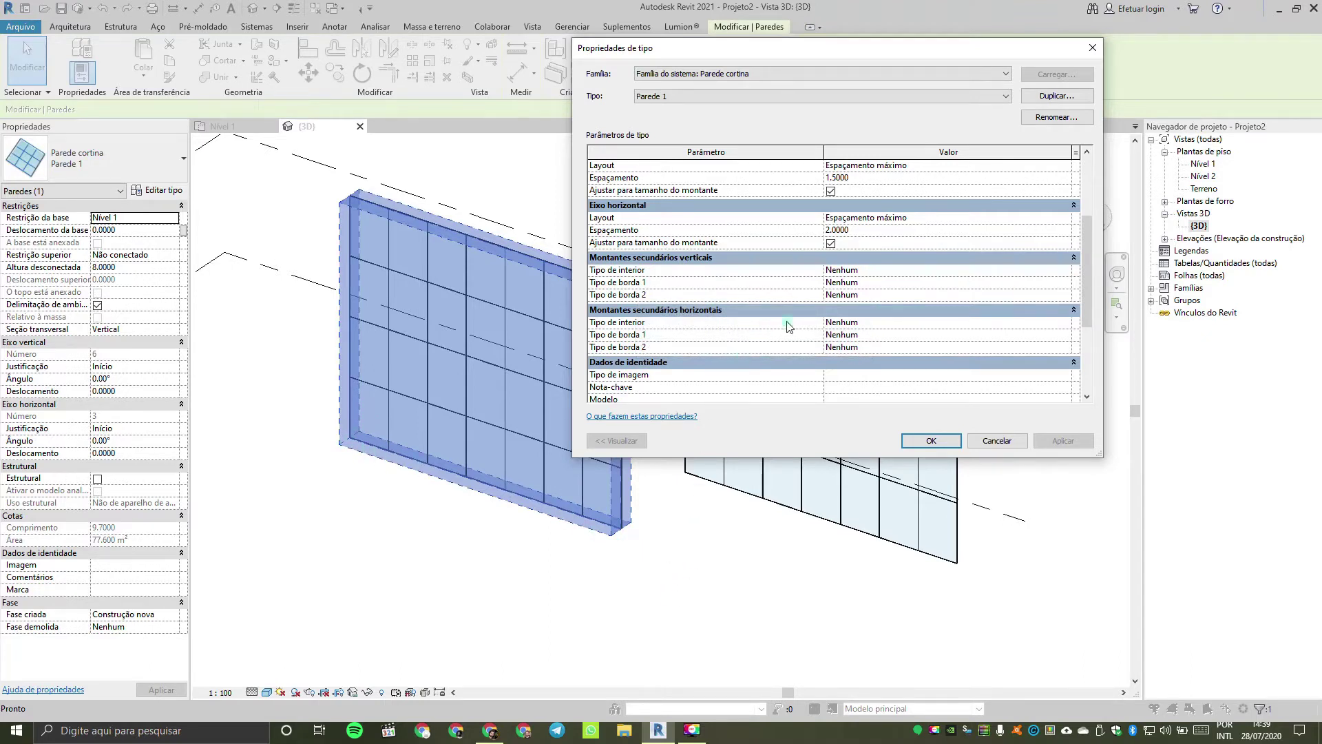
{"action": "left_click", "coordinate": [1066, 271]}
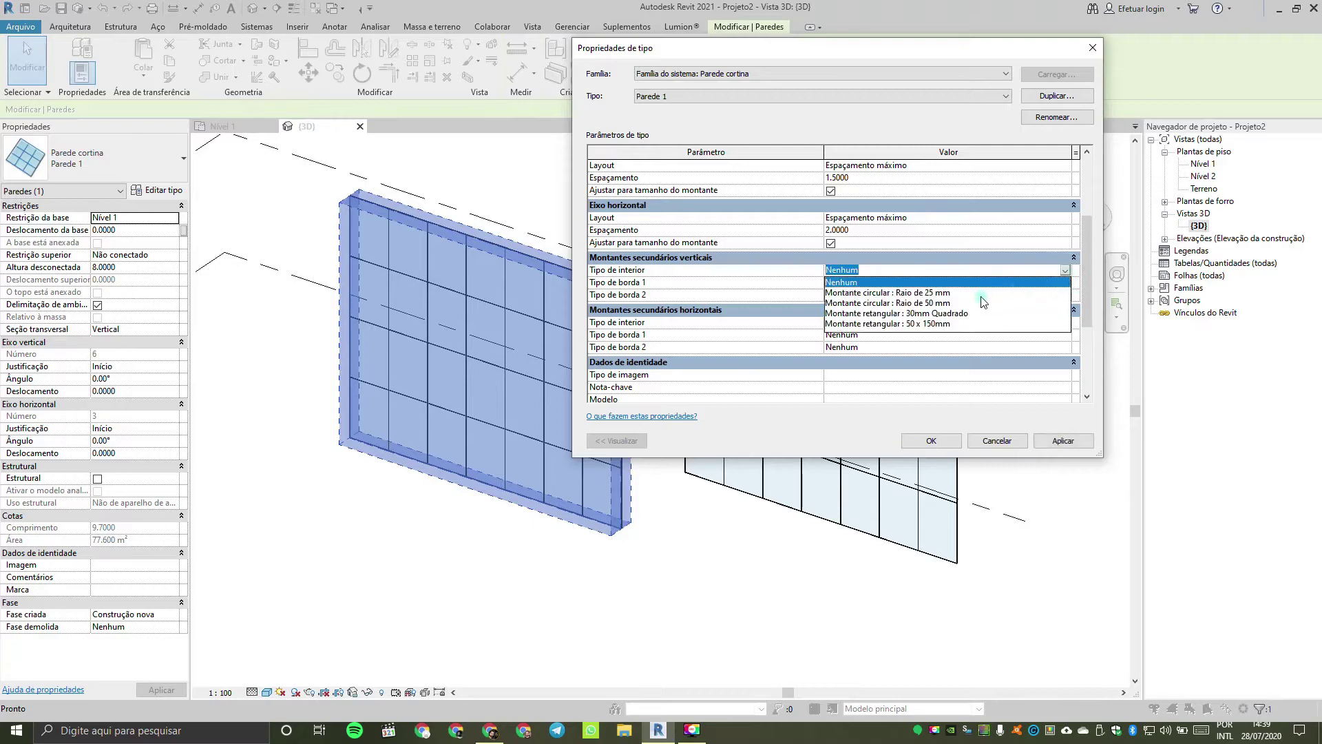
{"action": "left_click", "coordinate": [986, 293]}
Step: Set vertical mullion border types 1 and 2 of Parede 1 to Montante circular : Raio de 50 mm, apply, and inspect the wall's lower corner
{"action": "left_click", "coordinate": [1065, 283]}
{"action": "left_click", "coordinate": [1065, 282]}
{"action": "left_click", "coordinate": [1045, 308]}
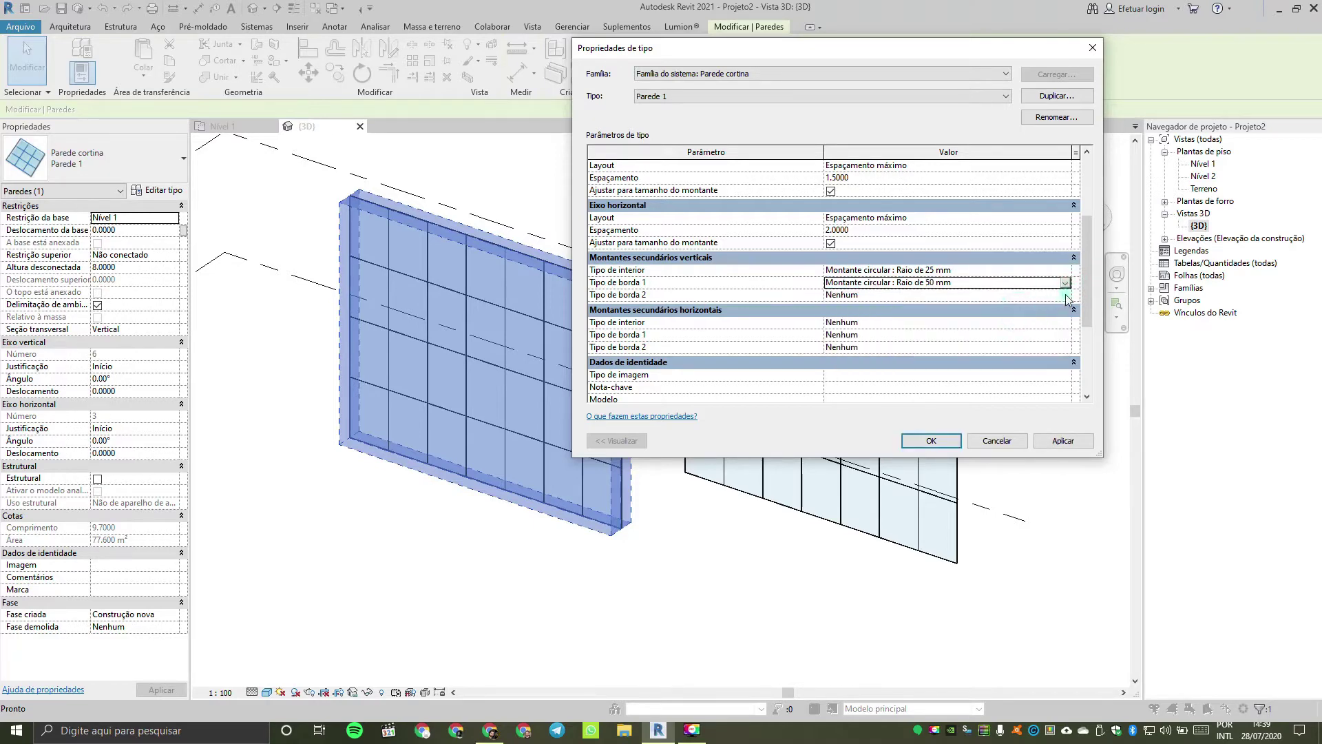
{"action": "left_click", "coordinate": [1065, 297]}
{"action": "left_click", "coordinate": [983, 328]}
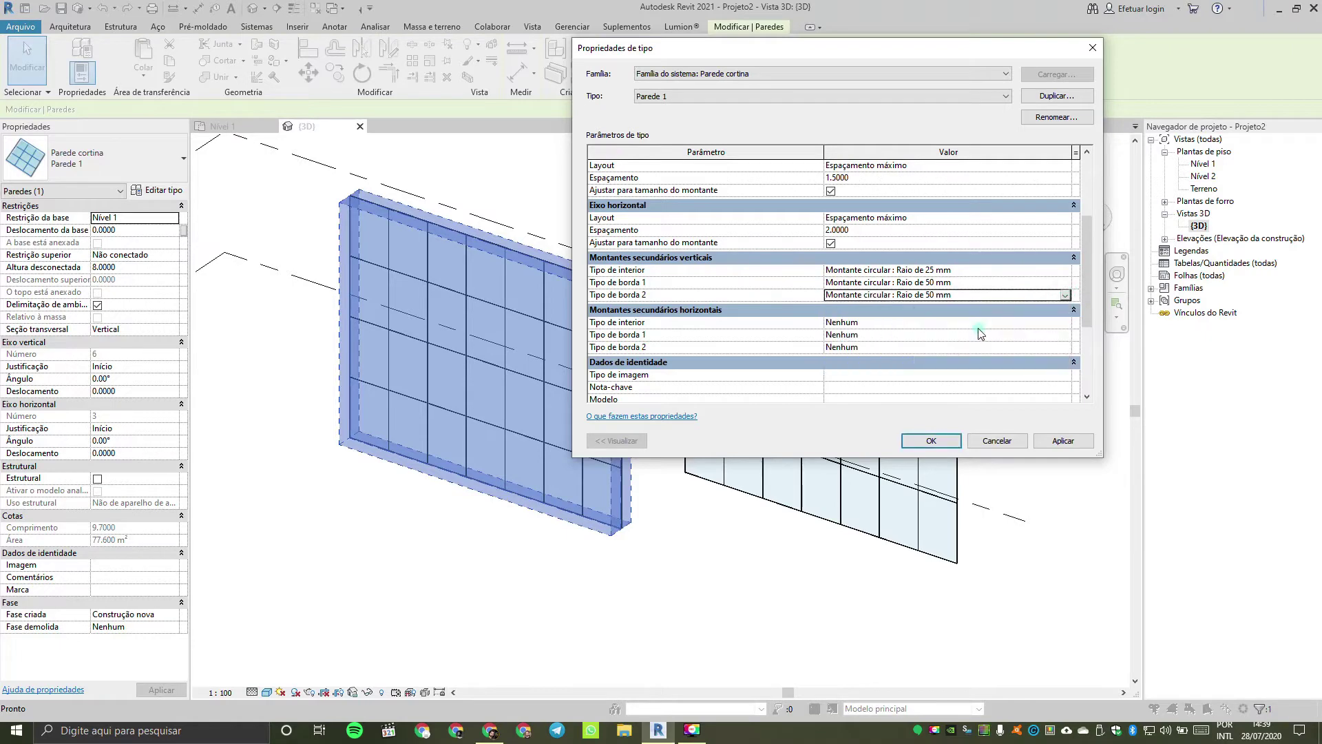
{"action": "left_click", "coordinate": [926, 443]}
{"action": "left_click", "coordinate": [747, 599]}
{"action": "scroll", "coordinate": [546, 546], "scroll_direction": "up", "scroll_amount": 5}
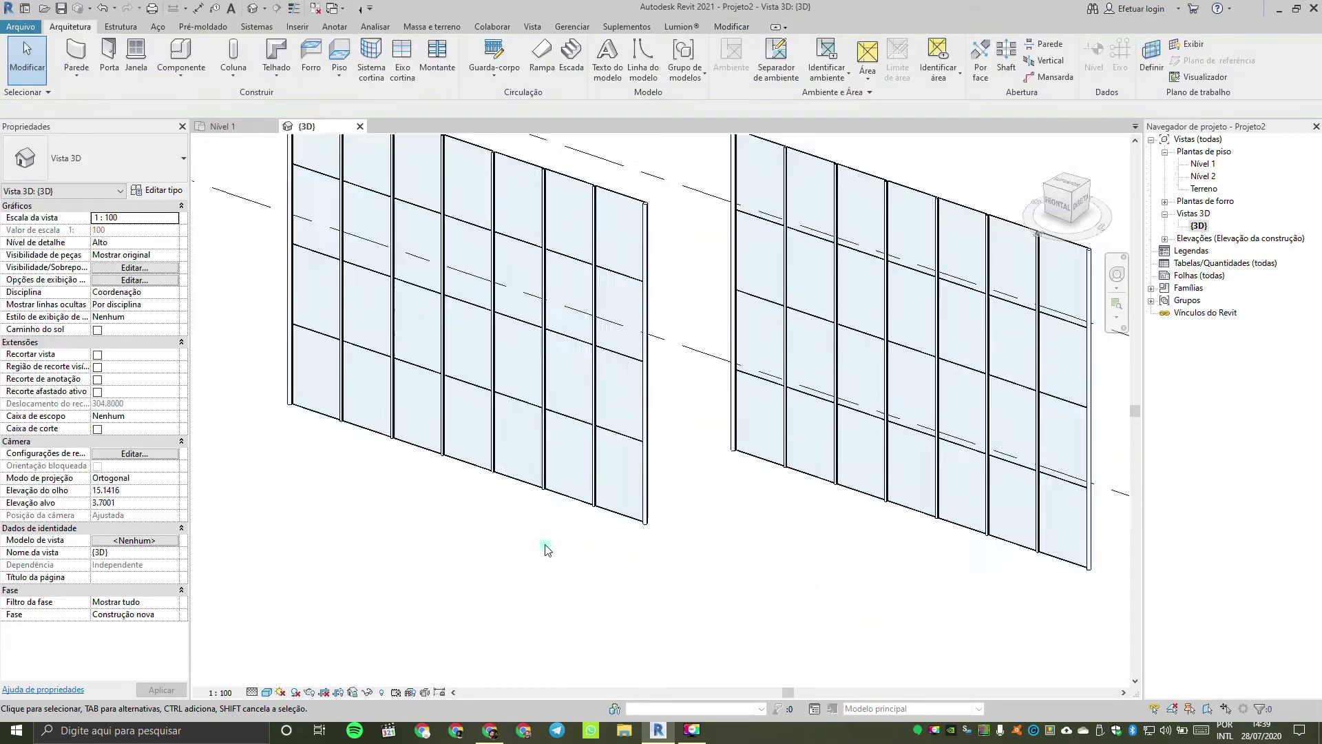
{"action": "scroll", "coordinate": [659, 466], "scroll_direction": "up", "scroll_amount": 3}
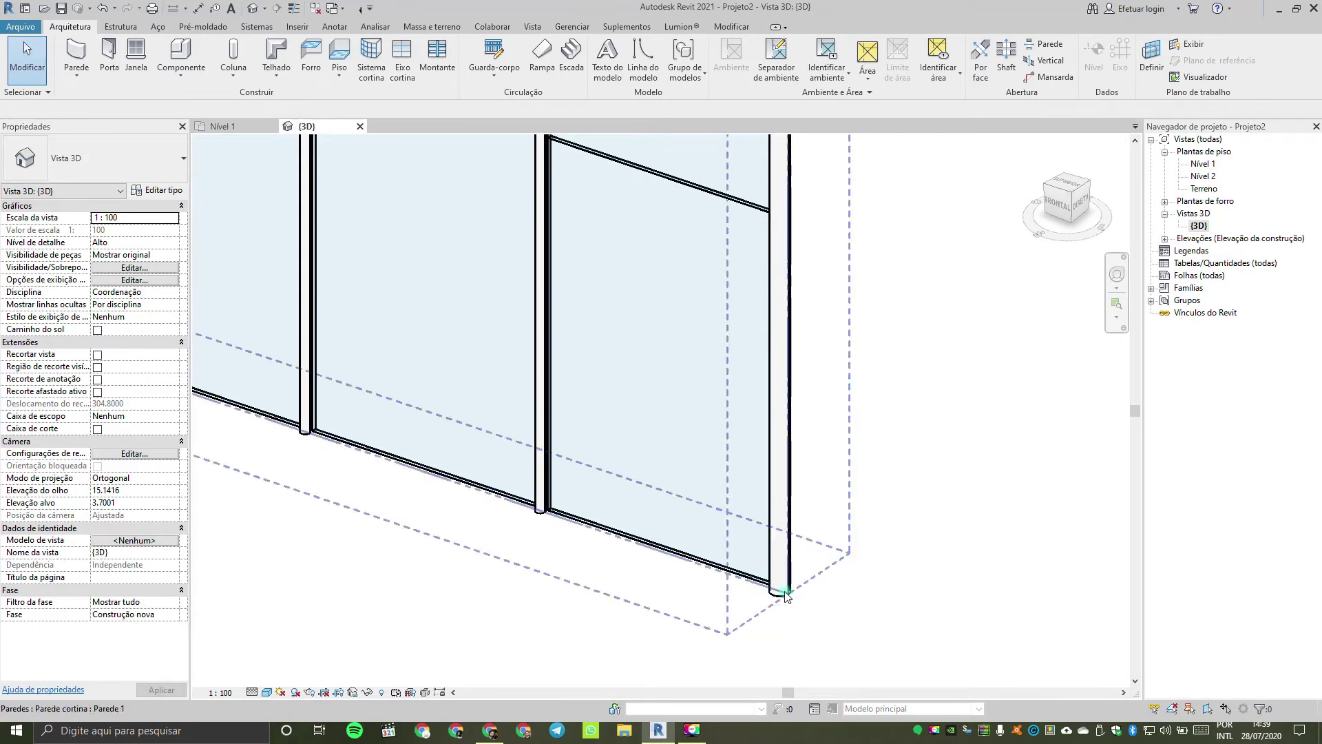
{"action": "scroll", "coordinate": [521, 513], "scroll_direction": "down", "scroll_amount": 8}
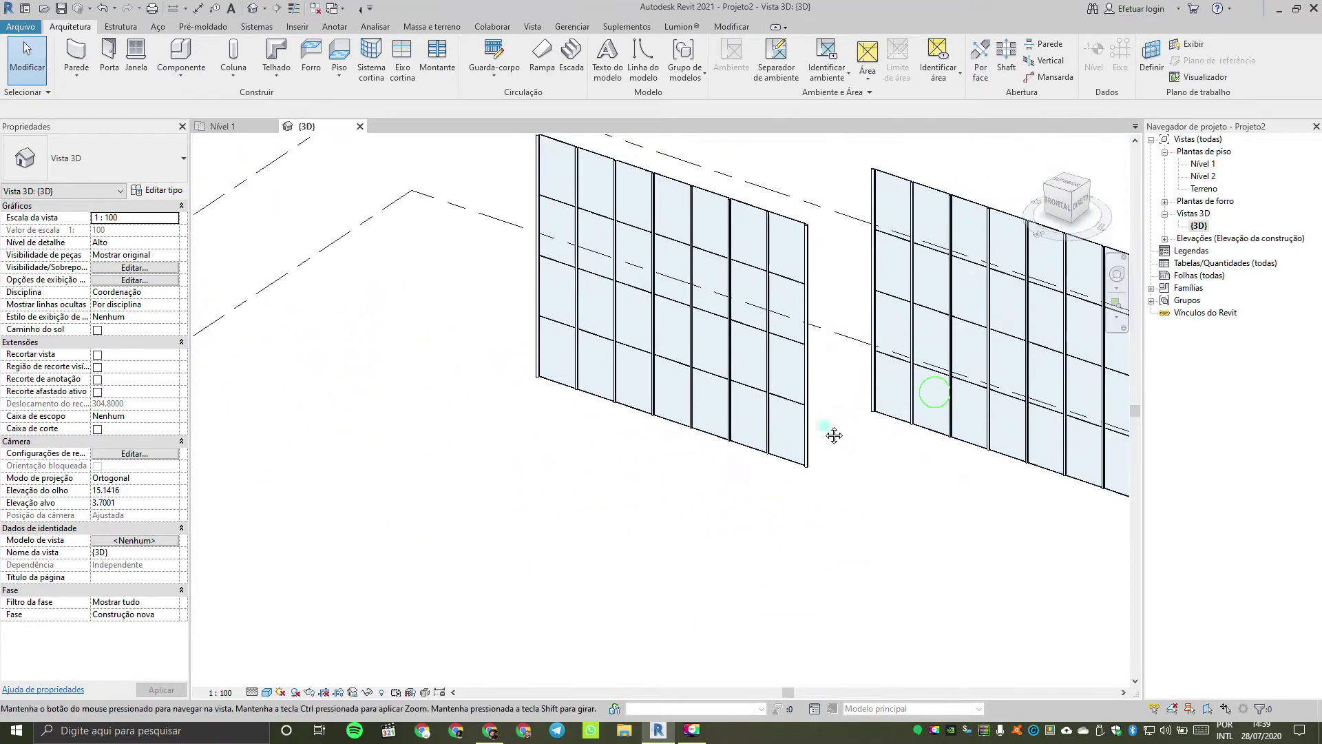
Step: Set the interior type of the horizontal mullions in Parede 1 to Montante circular : Raio de 25 mm
{"action": "left_click", "coordinate": [589, 457]}
{"action": "left_click", "coordinate": [157, 190]}
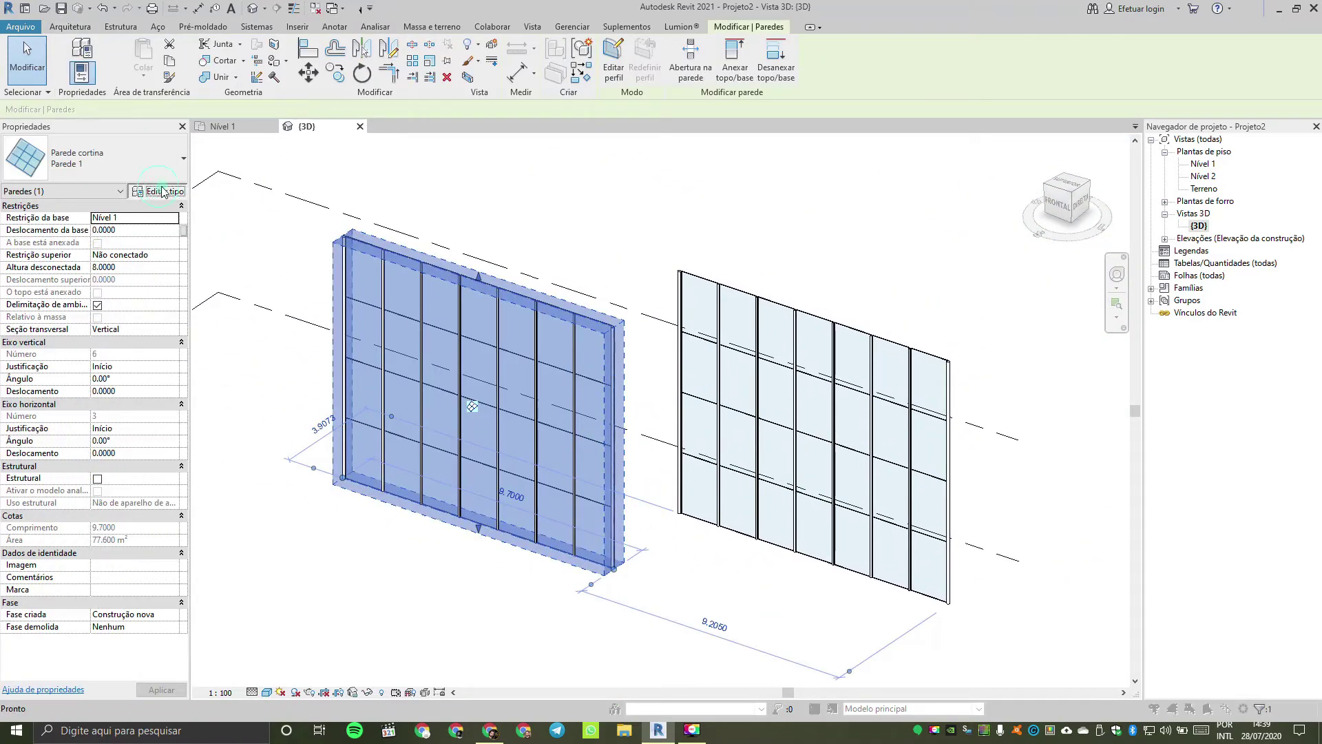
{"action": "left_click_drag", "start_coordinate": [1086, 249], "coordinate": [1094, 334]}
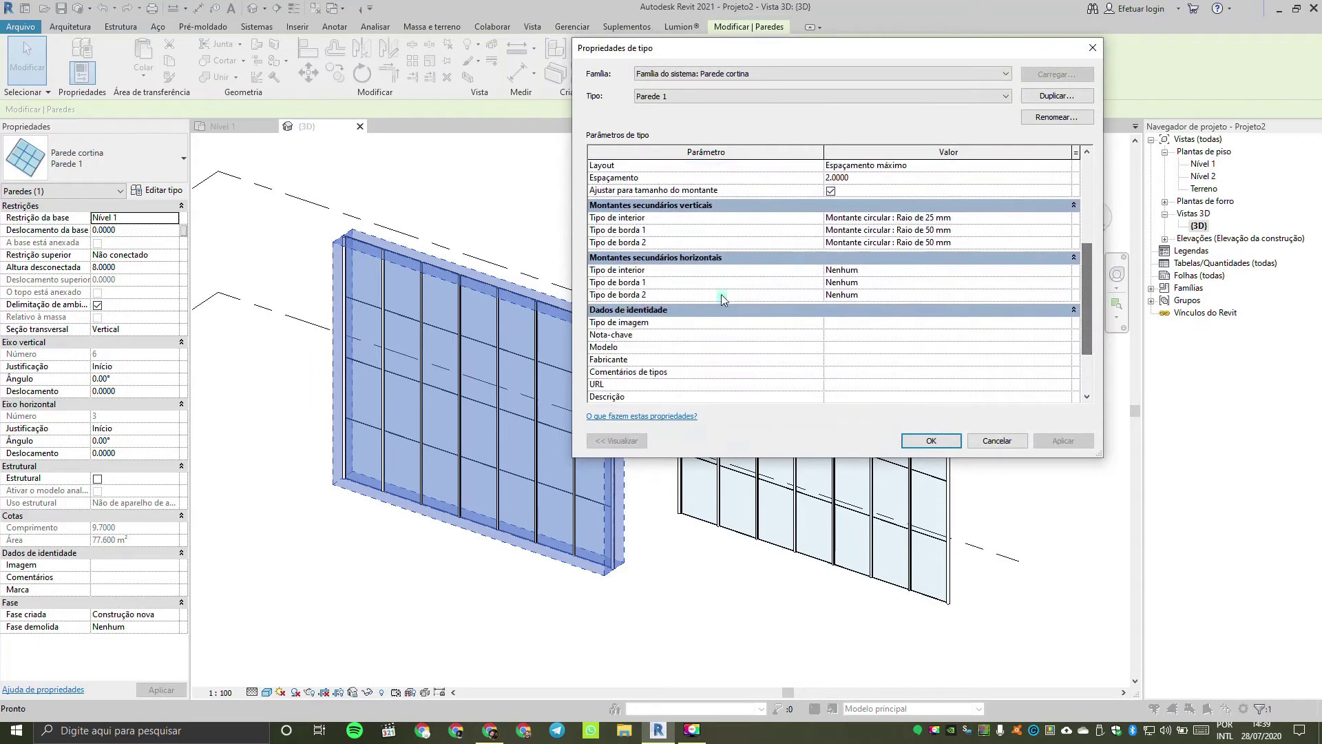
{"action": "left_click", "coordinate": [1064, 270]}
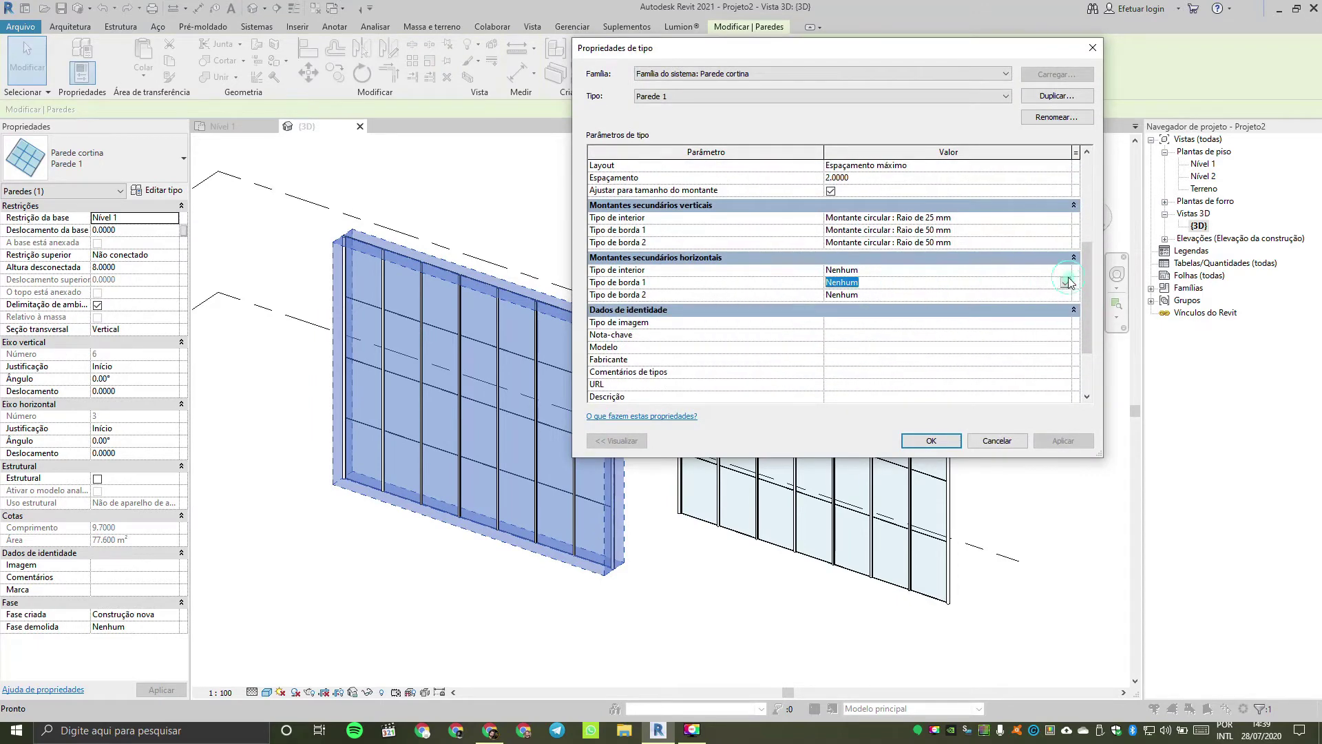
{"action": "left_click", "coordinate": [1065, 270]}
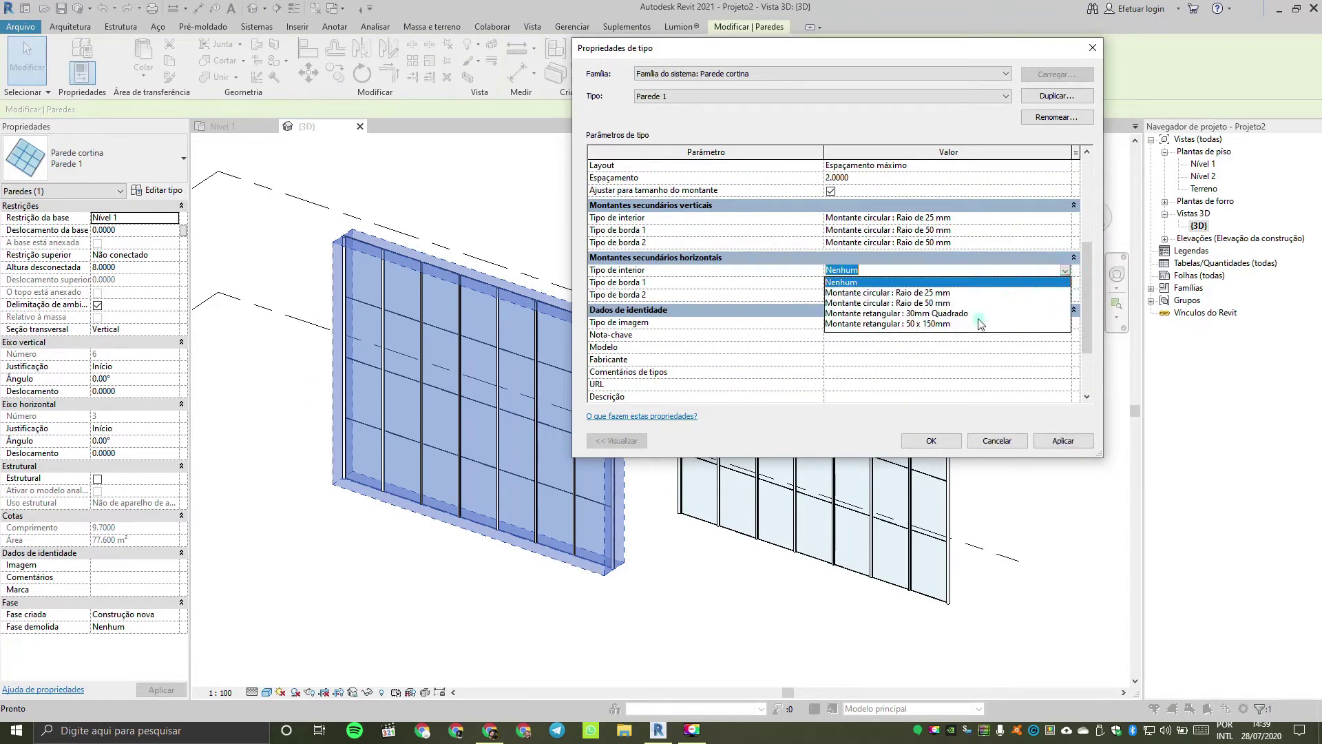
{"action": "left_click", "coordinate": [983, 302]}
{"action": "left_click", "coordinate": [1065, 270]}
{"action": "left_click", "coordinate": [1065, 283]}
{"action": "left_click", "coordinate": [1065, 270]}
{"action": "left_click", "coordinate": [1032, 292]}
Step: Set horizontal mullion border types 1 and 2 of Parede 1 to Montante circular : Raio de 50 mm and apply the type change
{"action": "left_click", "coordinate": [1036, 282]}
{"action": "left_click", "coordinate": [1039, 283]}
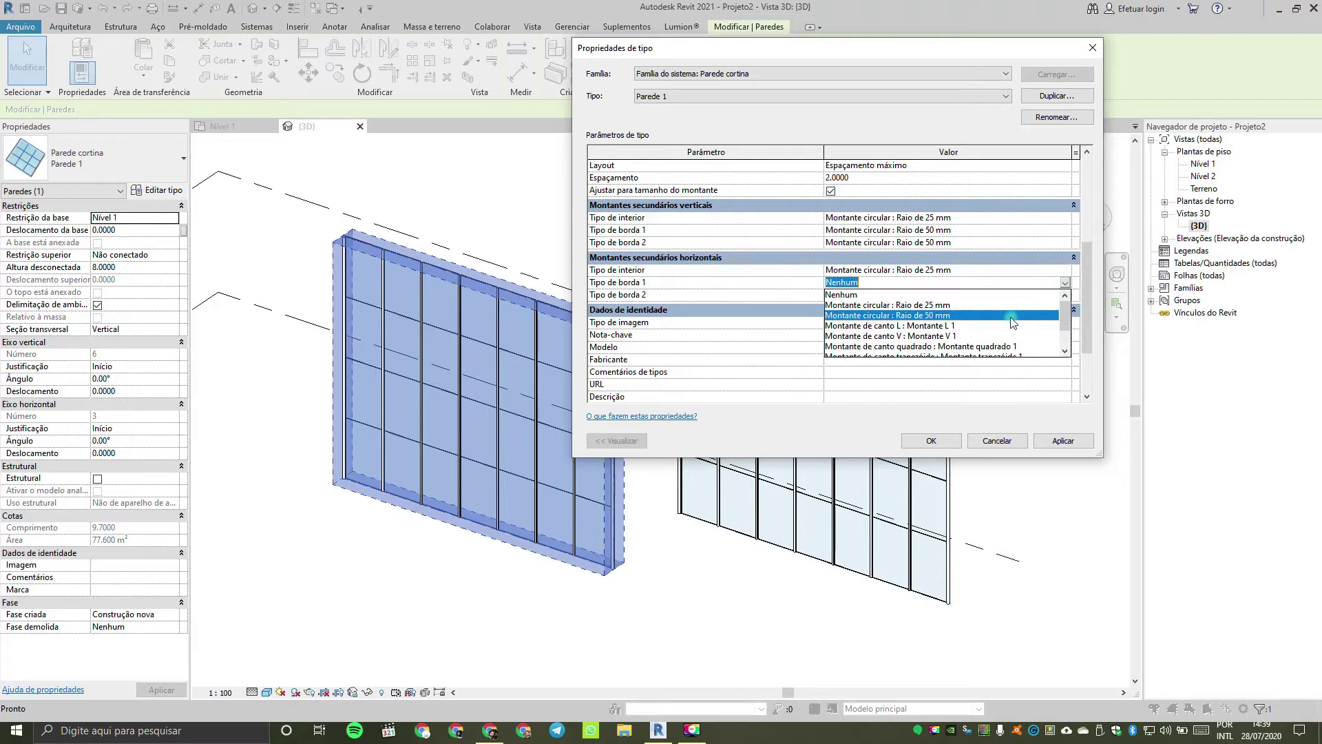
{"action": "left_click", "coordinate": [1013, 315]}
{"action": "left_click", "coordinate": [1060, 295]}
{"action": "left_click", "coordinate": [1065, 295]}
{"action": "left_click", "coordinate": [976, 328]}
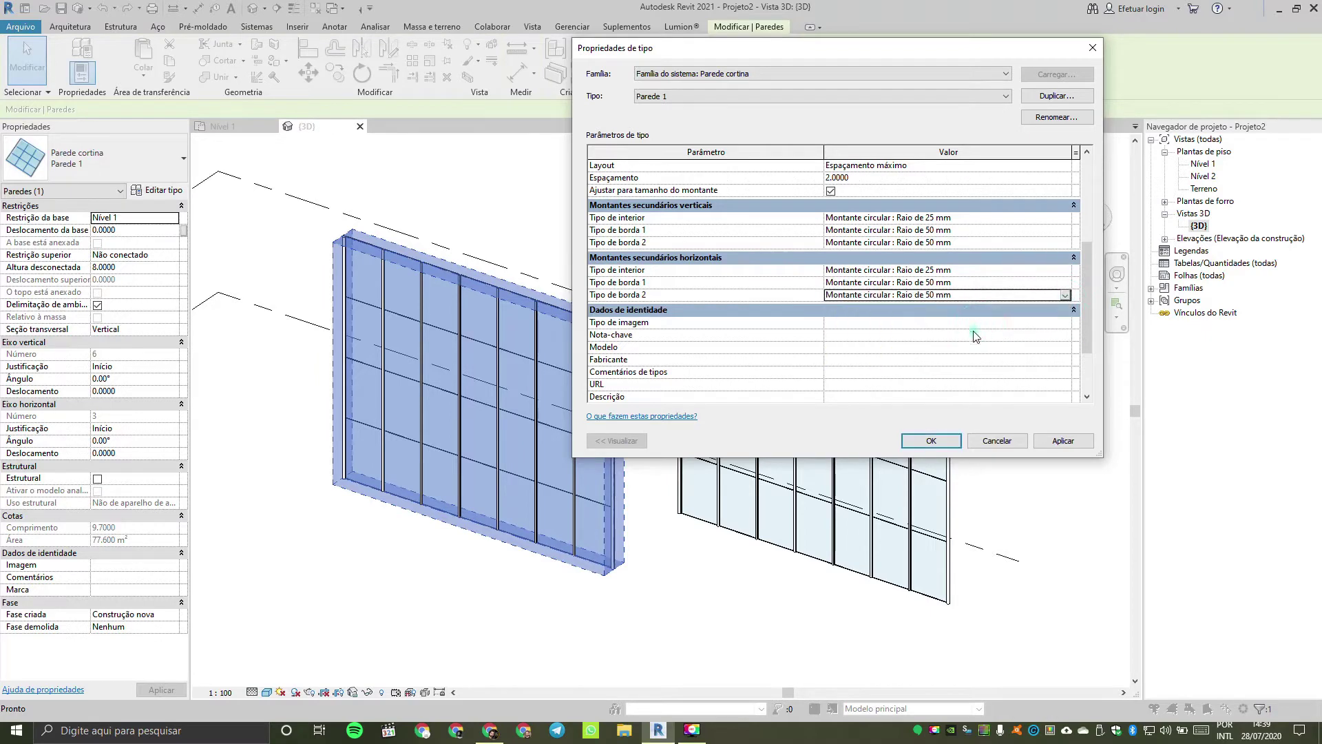
{"action": "left_click", "coordinate": [931, 440]}
{"action": "left_click", "coordinate": [542, 643]}
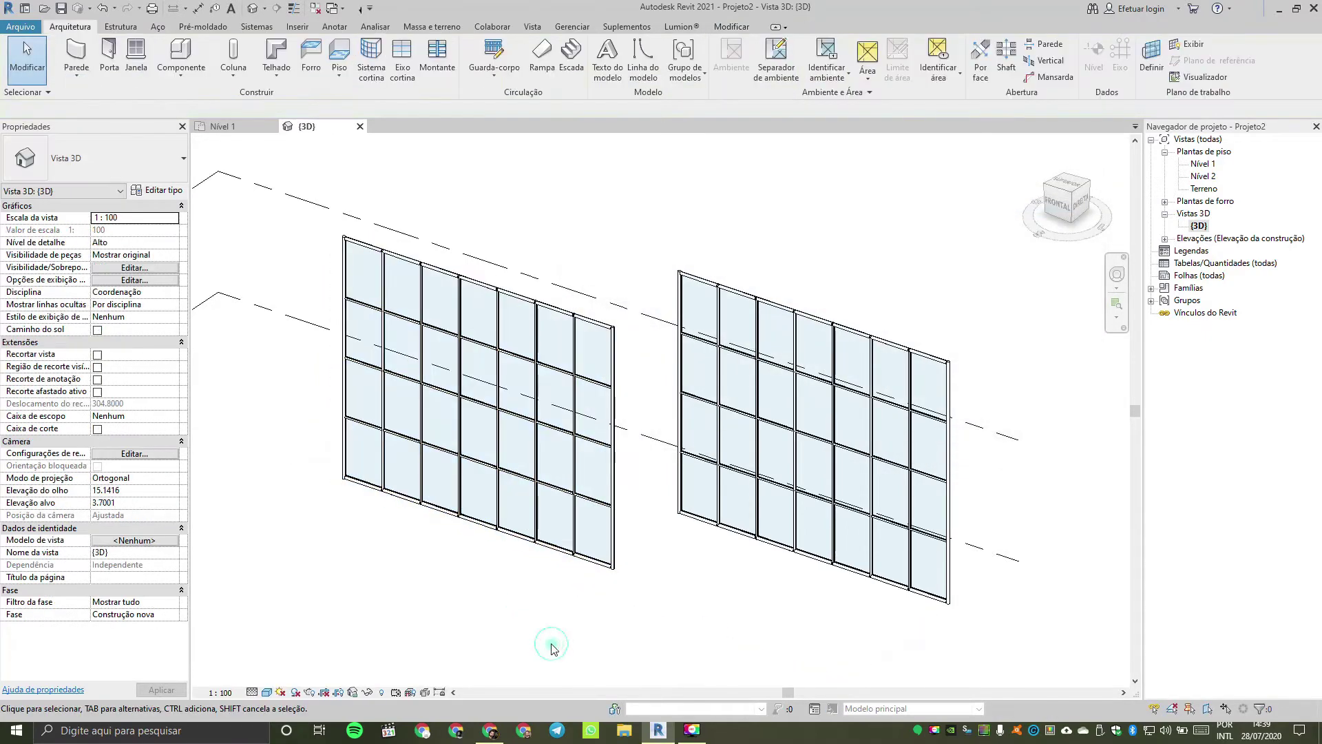
Step: Set the join condition of the Parede 1 type to Borda e eixo vertical contínuos and apply it
{"action": "scroll", "coordinate": [437, 339], "scroll_direction": "up", "scroll_amount": 5}
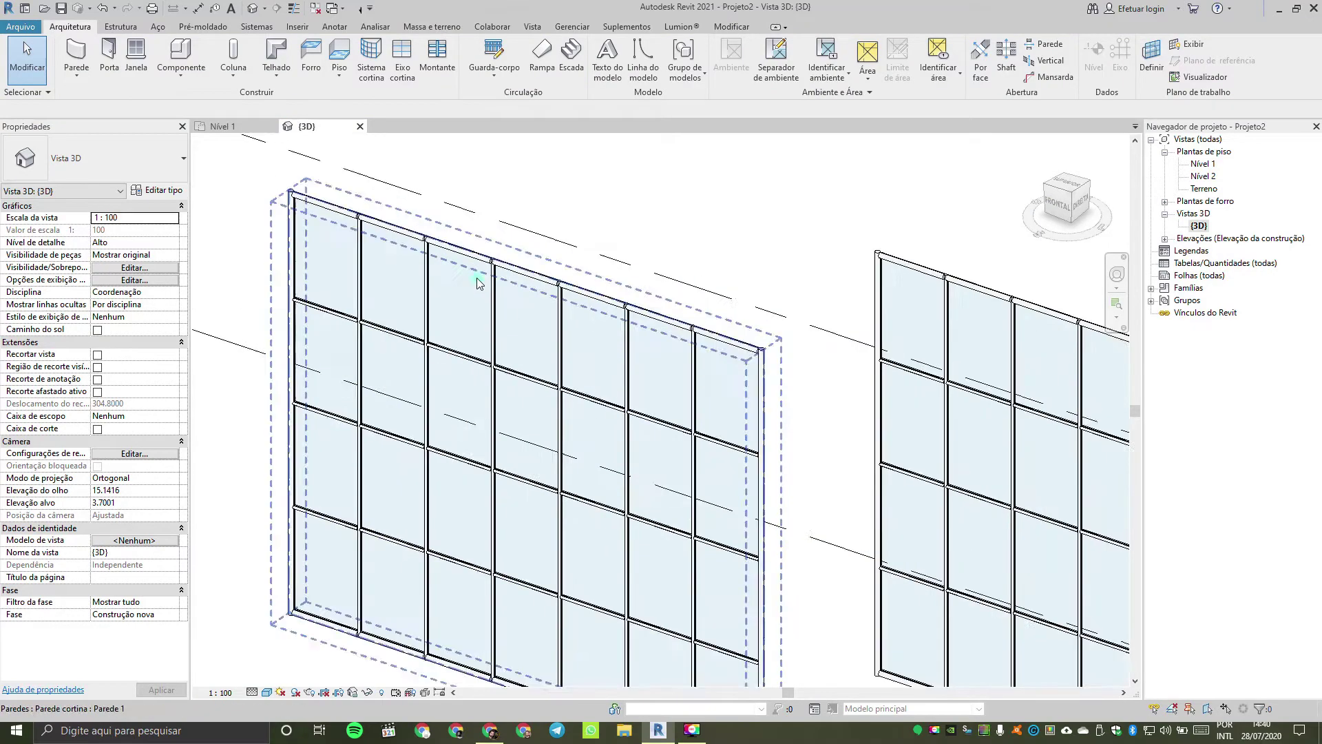
{"action": "scroll", "coordinate": [654, 318], "scroll_direction": "up", "scroll_amount": 3}
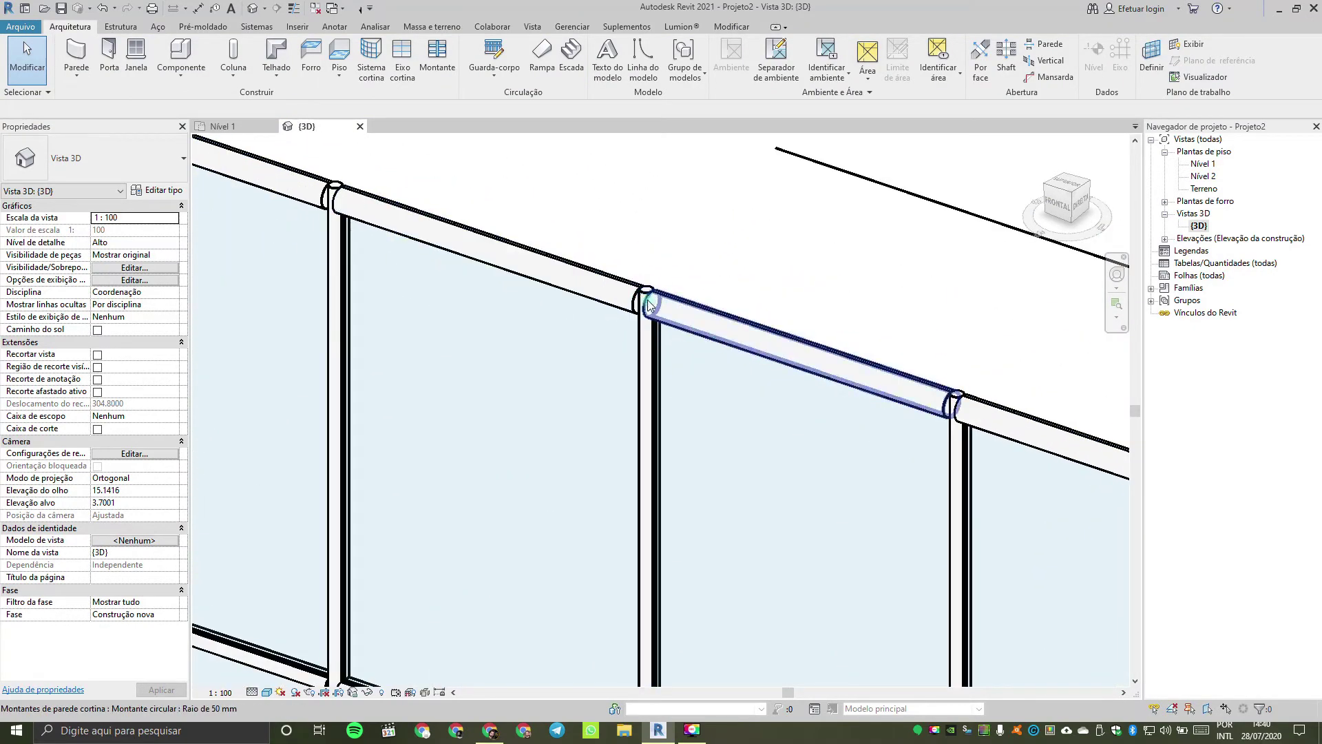
{"action": "scroll", "coordinate": [665, 308], "scroll_direction": "down", "scroll_amount": 4}
{"action": "scroll", "coordinate": [819, 313], "scroll_direction": "up", "scroll_amount": 4}
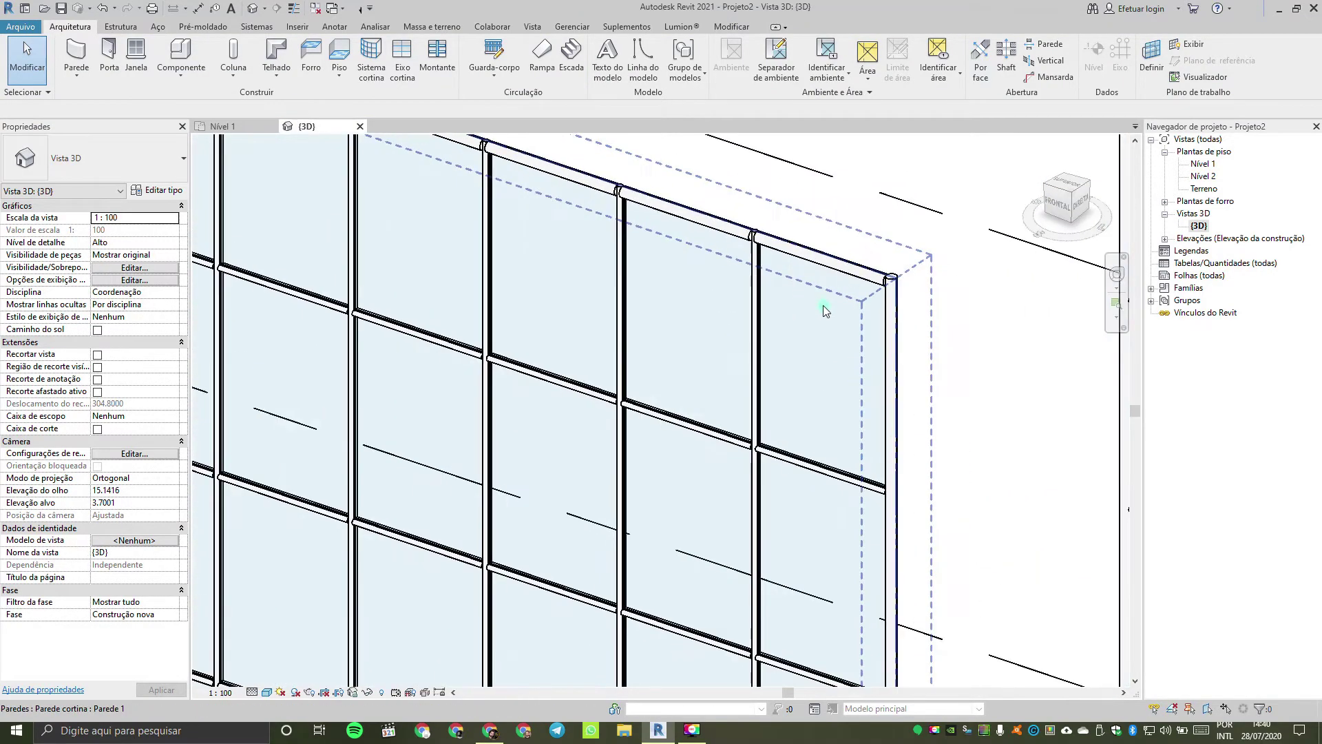
{"action": "left_click", "coordinate": [820, 314]}
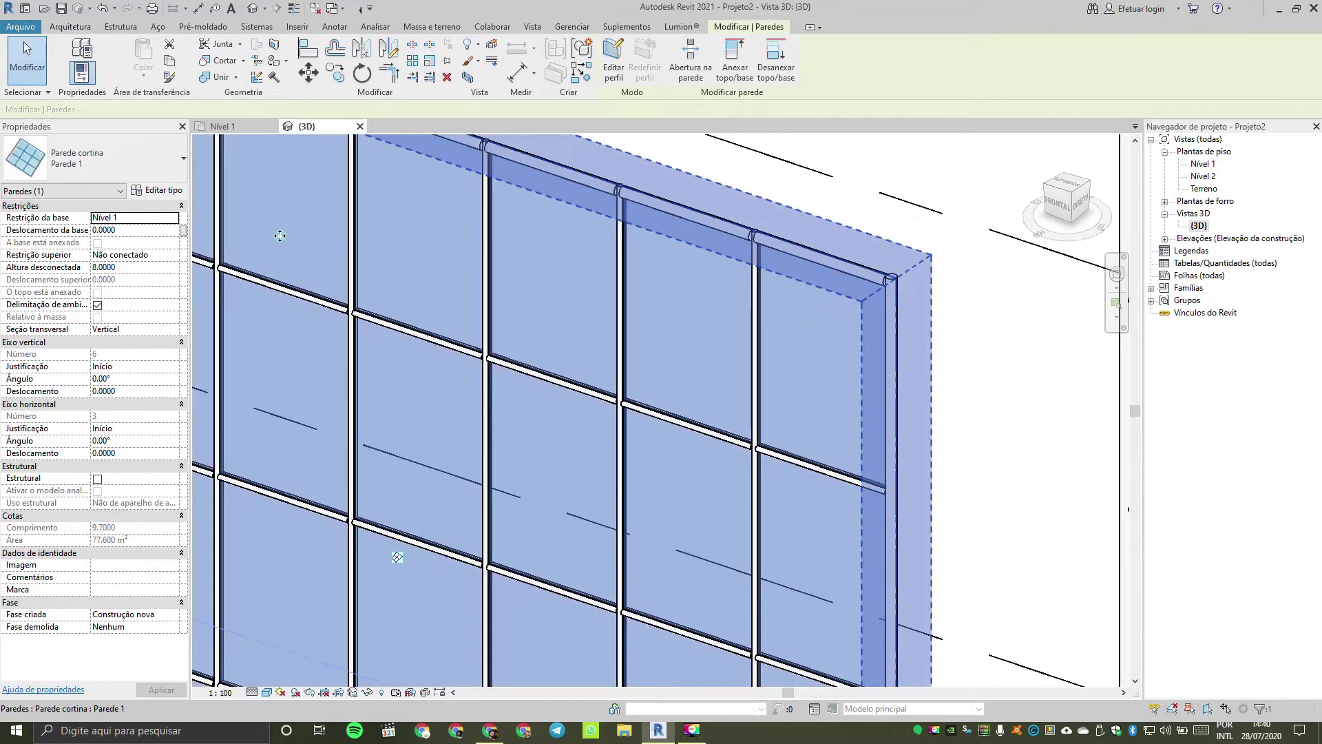
{"action": "left_click", "coordinate": [157, 191]}
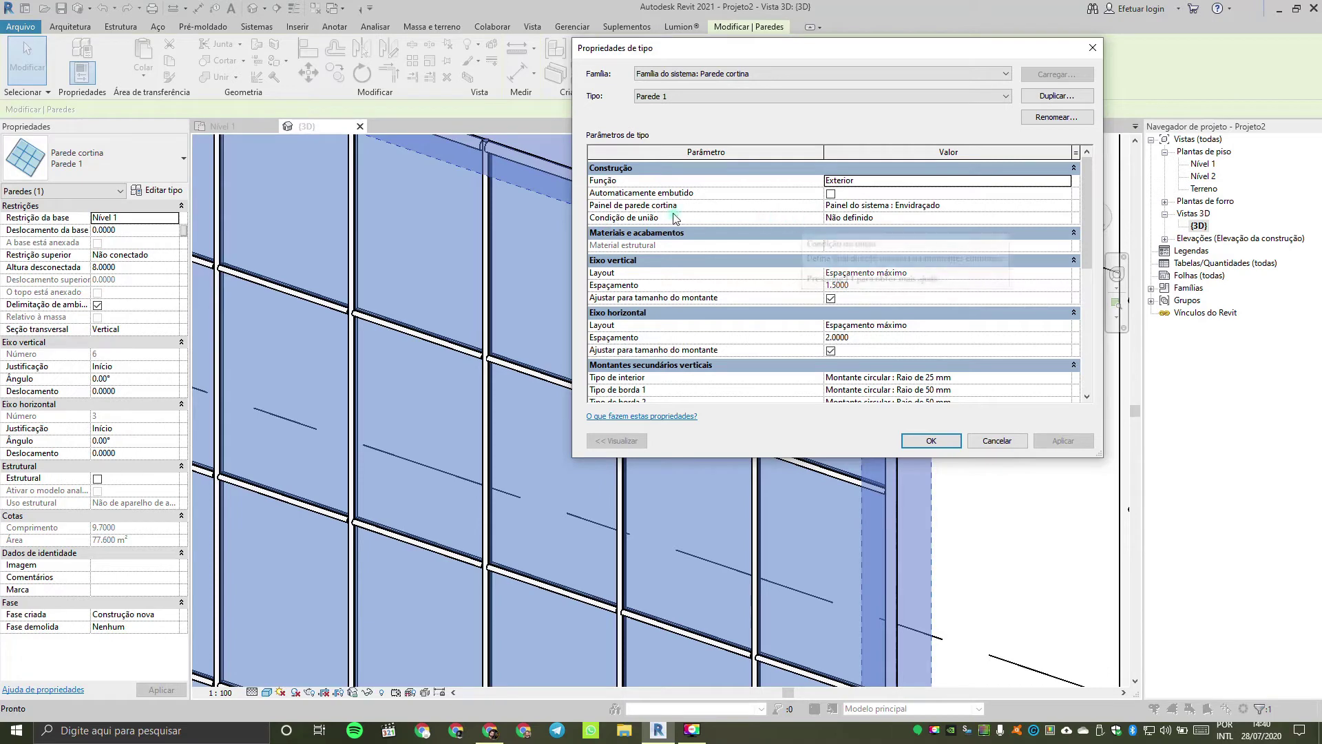
{"action": "left_click", "coordinate": [1066, 219]}
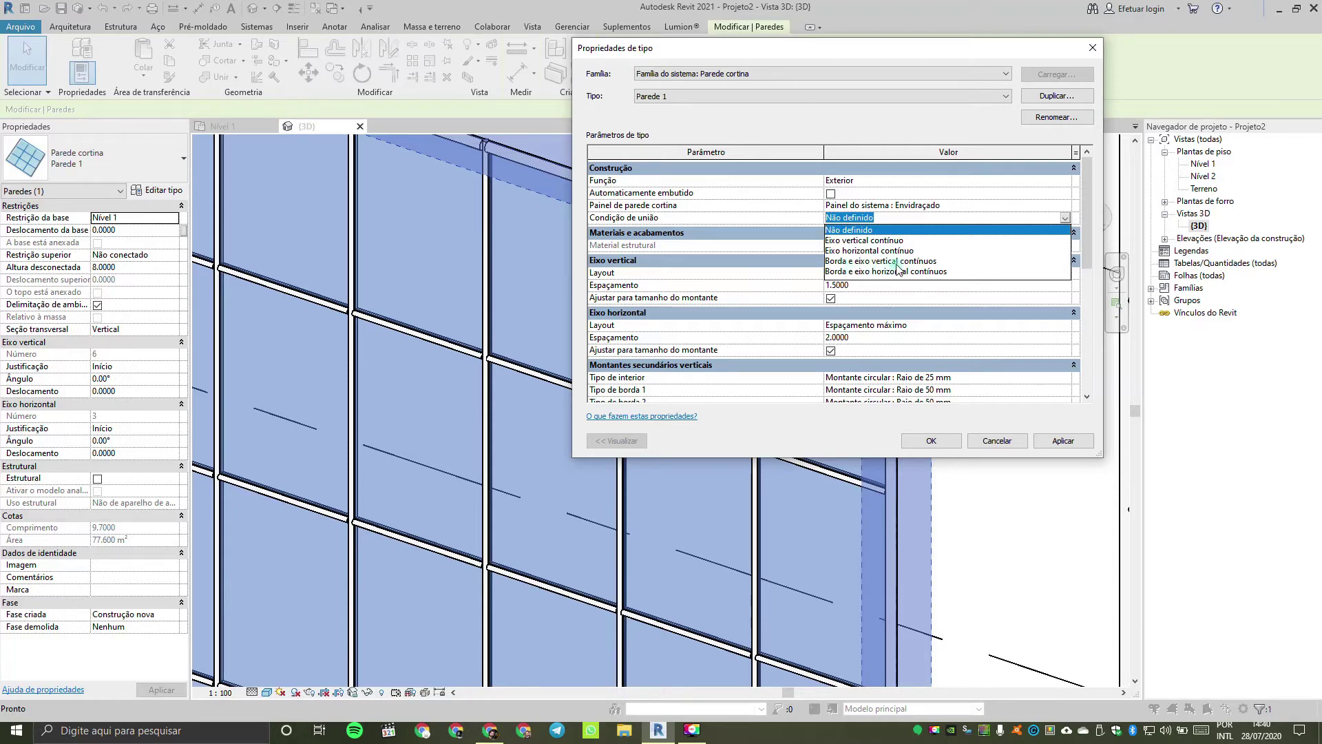
{"action": "left_click", "coordinate": [884, 262]}
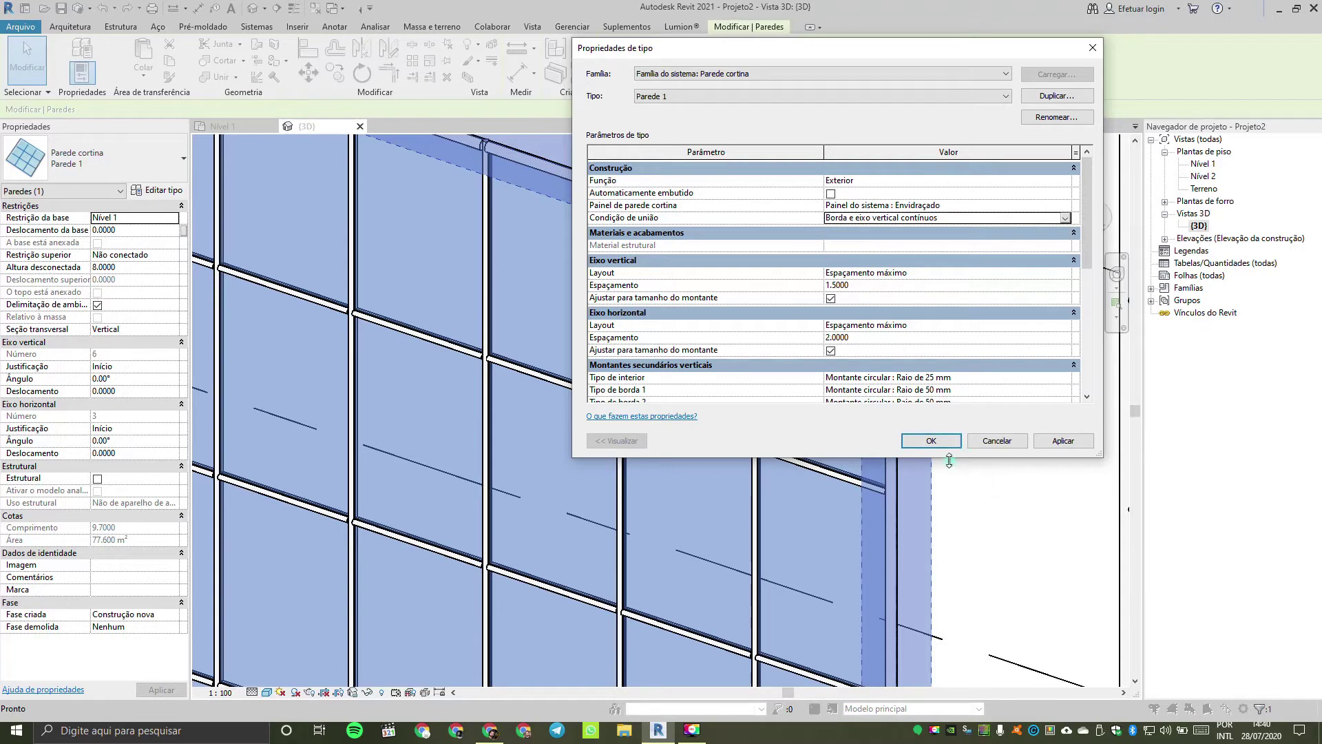
{"action": "left_click", "coordinate": [931, 442]}
{"action": "left_click", "coordinate": [992, 446]}
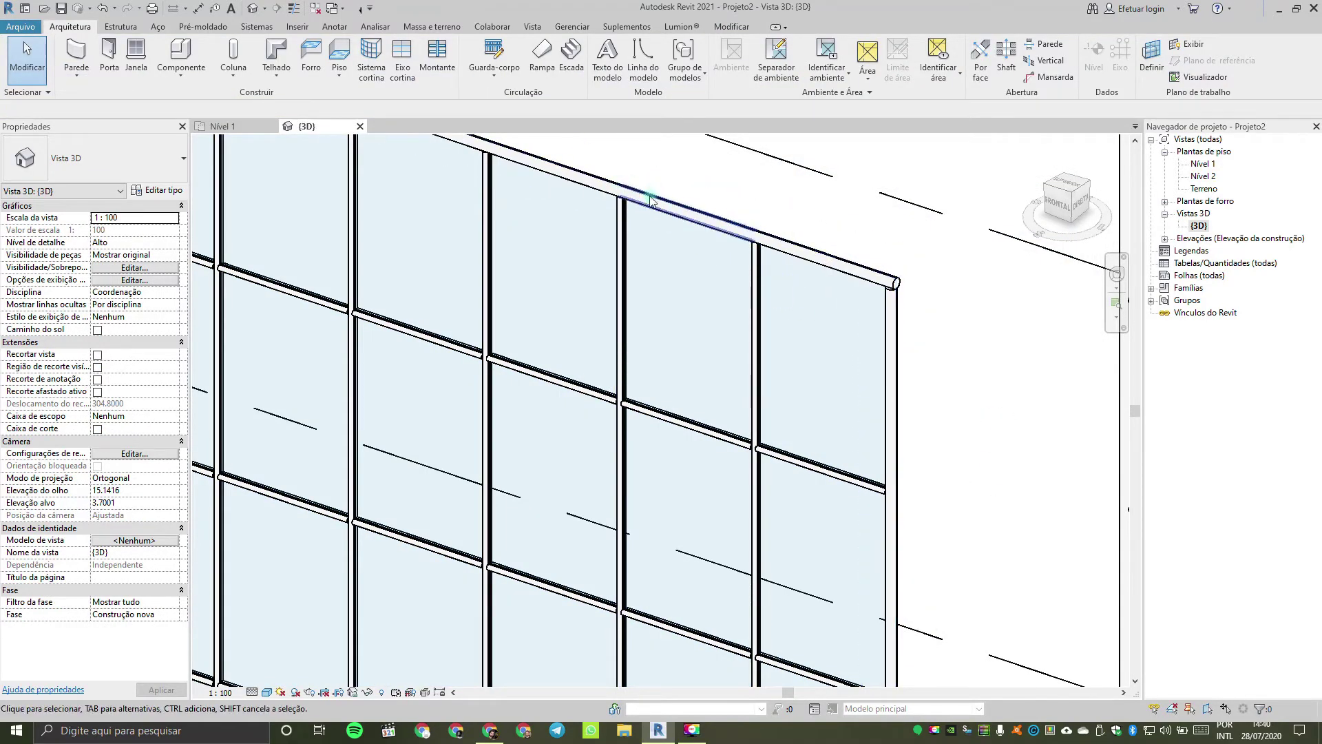
Step: Examine how the border and interior mullions join on the curtain walls, from close up and as a whole
{"action": "scroll", "coordinate": [839, 246], "scroll_direction": "down", "scroll_amount": 2}
{"action": "scroll", "coordinate": [771, 244], "scroll_direction": "up", "scroll_amount": 1}
{"action": "scroll", "coordinate": [768, 438], "scroll_direction": "up", "scroll_amount": 5}
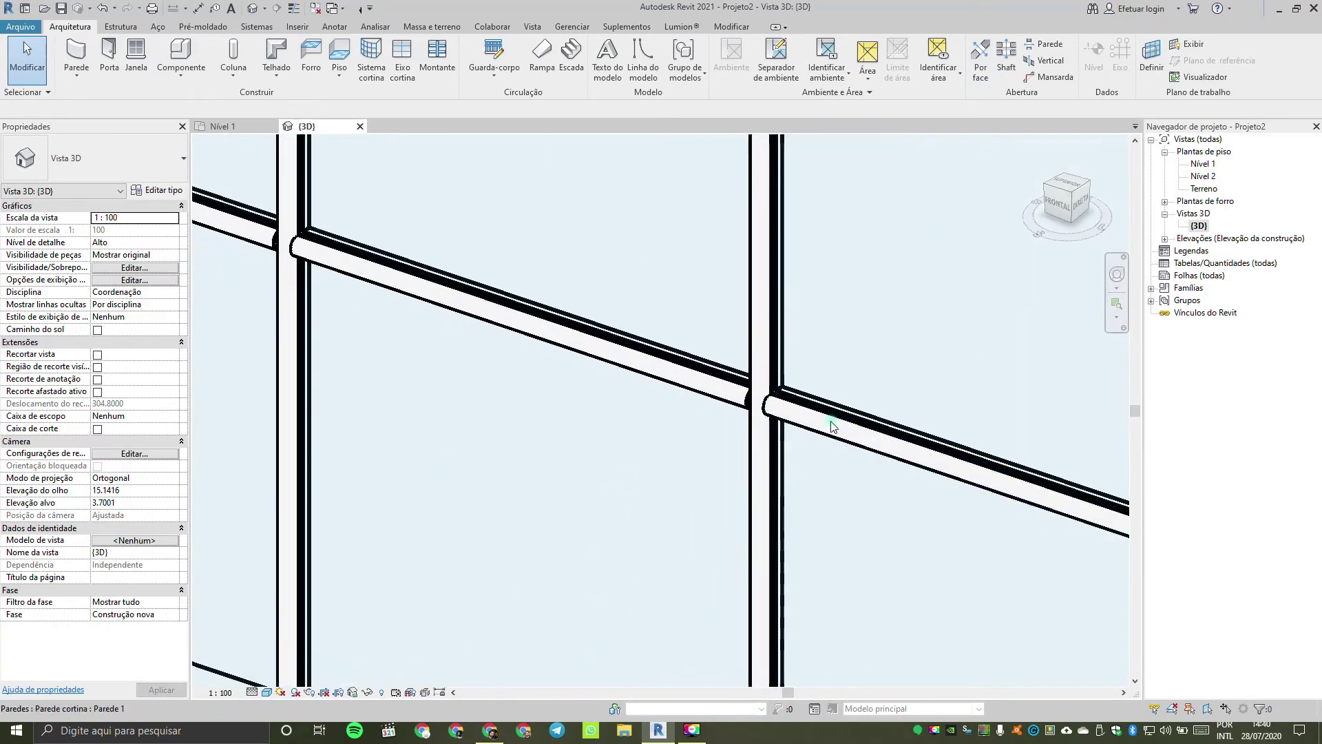
{"action": "scroll", "coordinate": [406, 348], "scroll_direction": "down", "scroll_amount": 5}
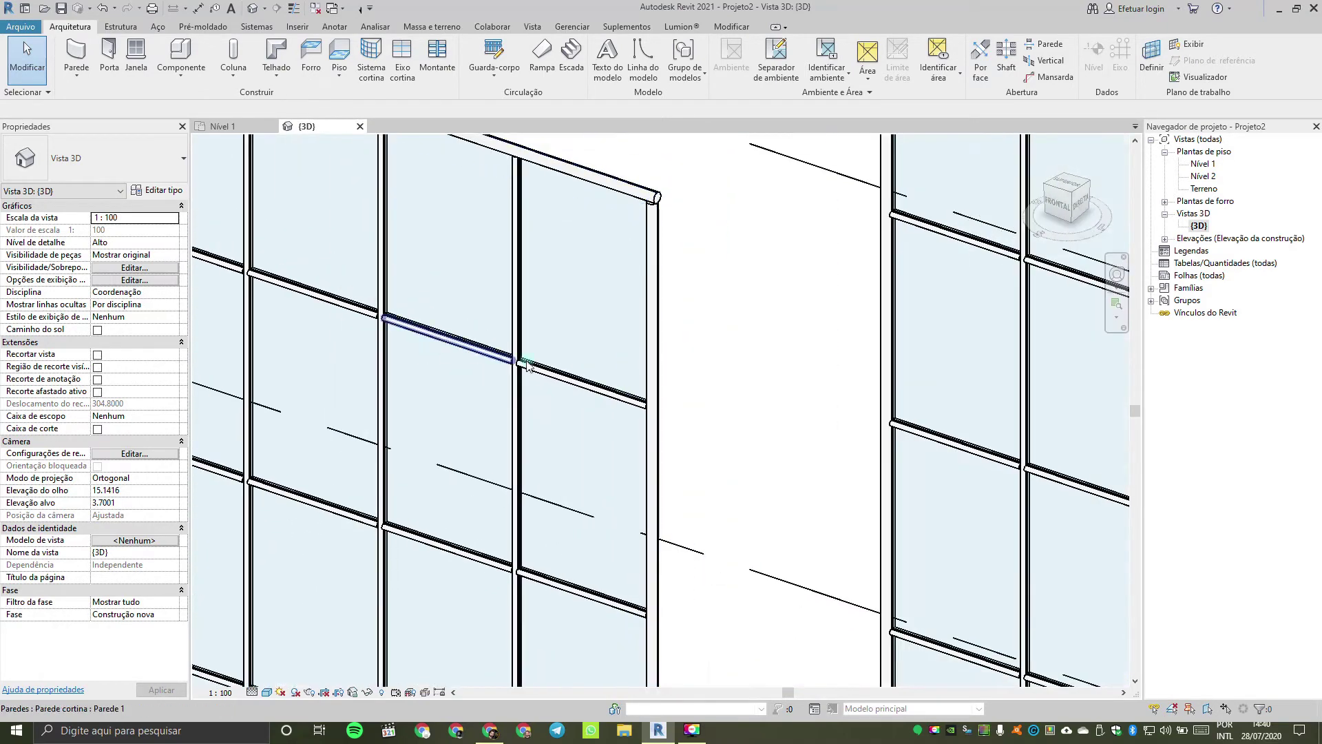
{"action": "scroll", "coordinate": [533, 349], "scroll_direction": "down", "scroll_amount": 2}
{"action": "middle_click_drag", "start_coordinate": [639, 411], "coordinate": [685, 389]}
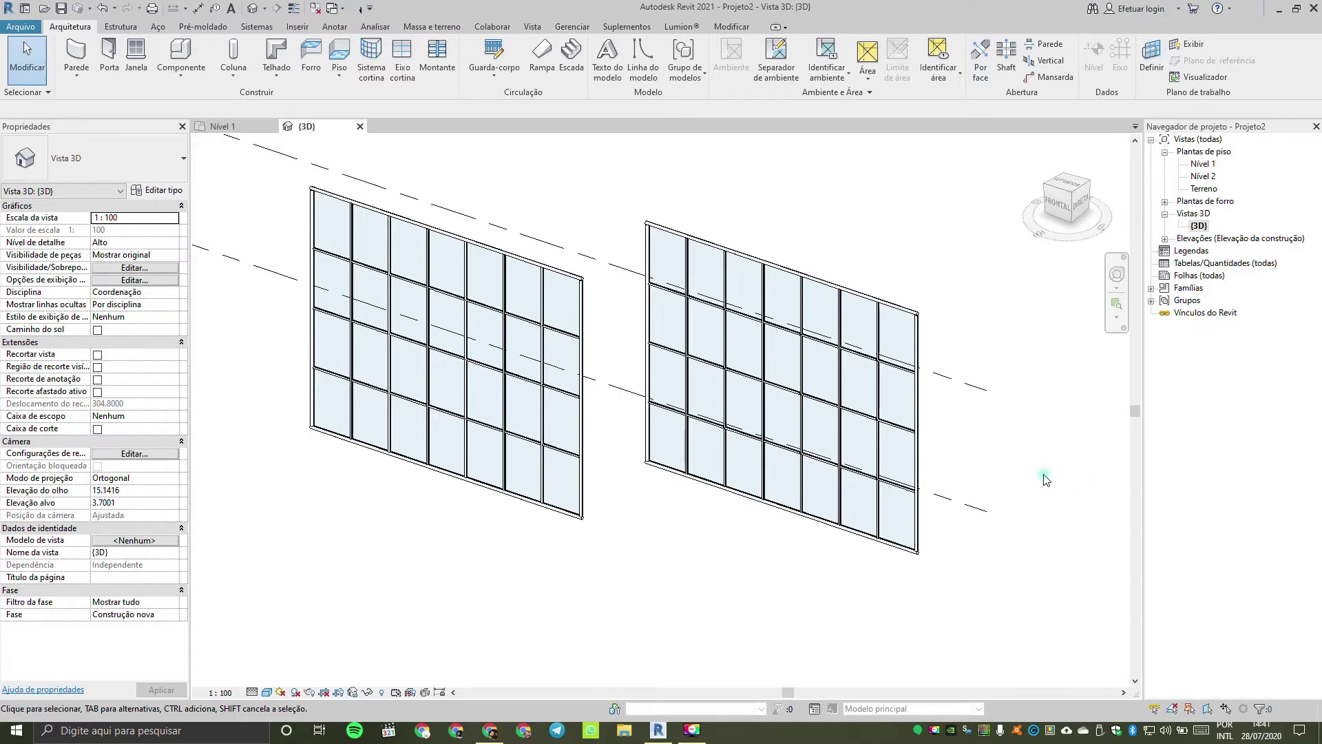
Step: Set the angles of both the vertical and horizontal grids of the left curtain wall to 5°
{"action": "left_click", "coordinate": [522, 401]}
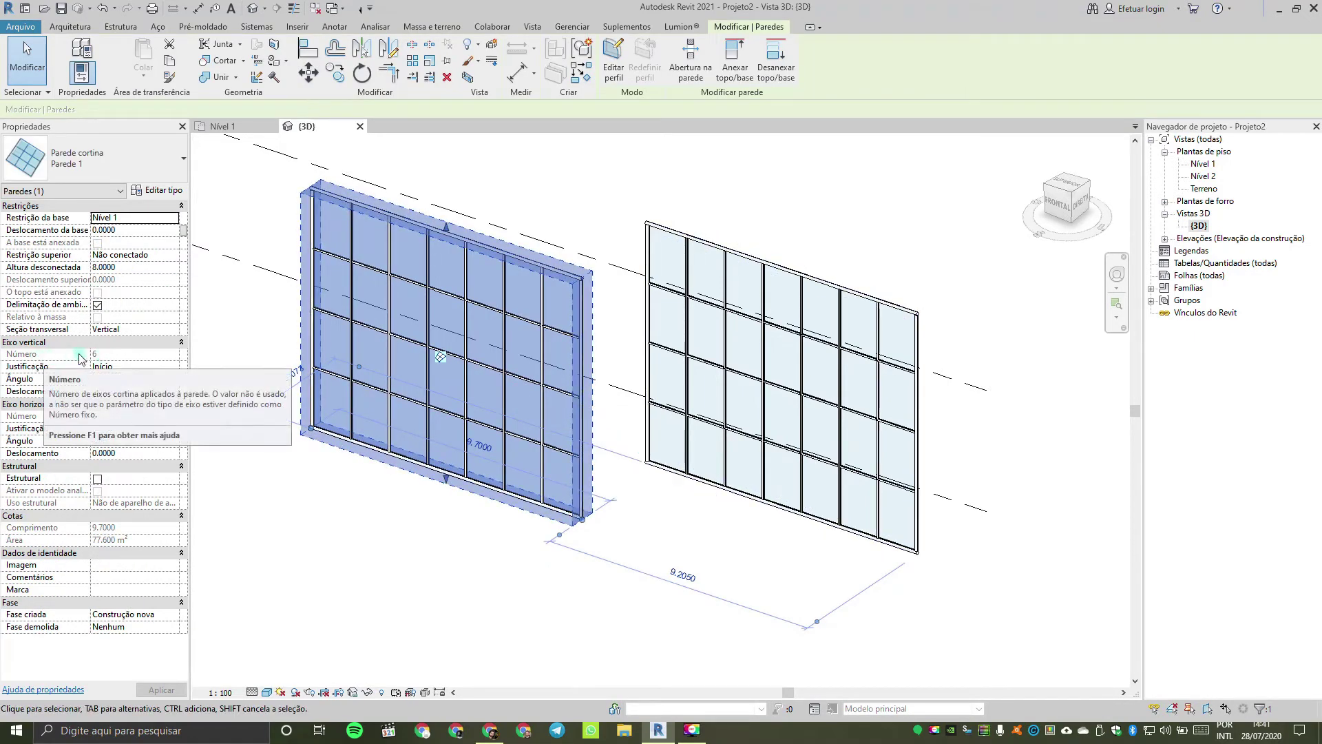
{"action": "left_click", "coordinate": [130, 381]}
{"action": "type", "text": "5"}
{"action": "key", "text": "Return"}
{"action": "left_click", "coordinate": [137, 442]}
{"action": "type", "text": "5"}
{"action": "key", "text": "Return"}
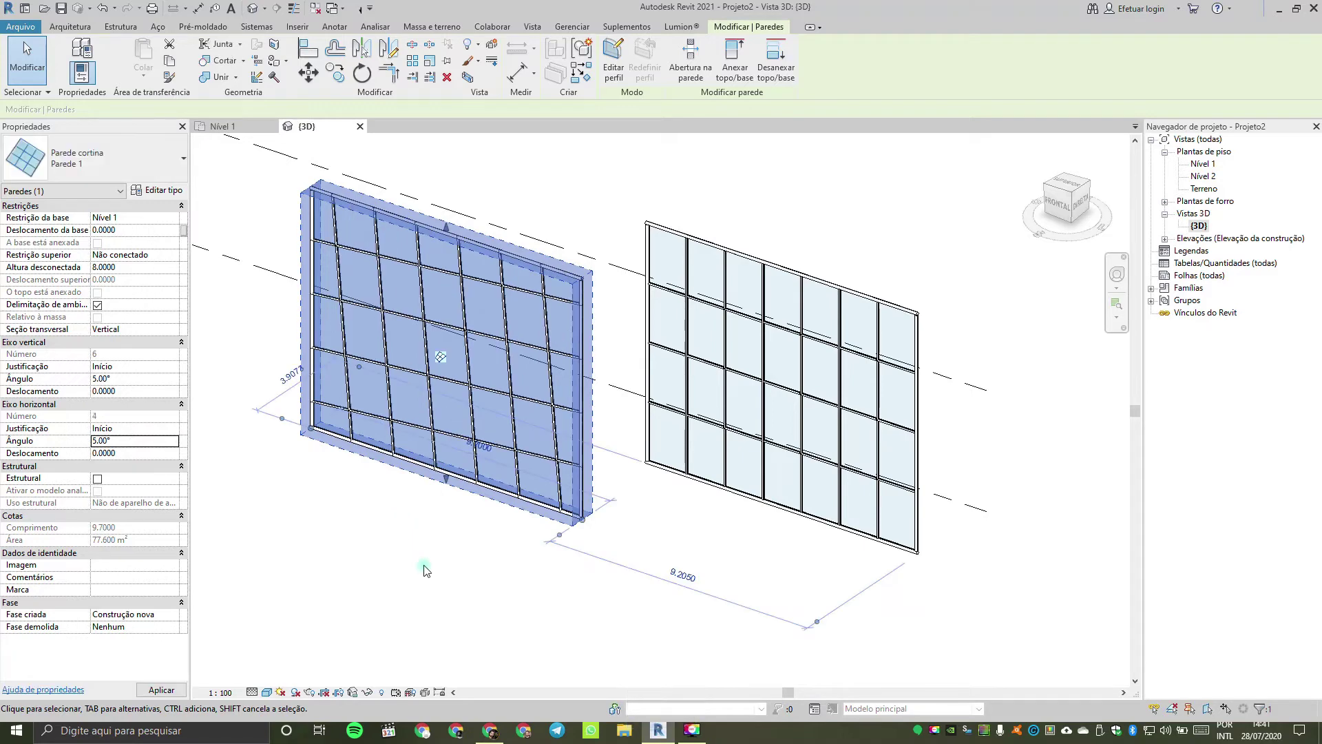
Step: Reset the vertical and horizontal grid angles of the selected curtain wall to 0°
{"action": "left_click", "coordinate": [128, 380]}
{"action": "type", "text": "0"}
{"action": "left_click", "coordinate": [126, 440]}
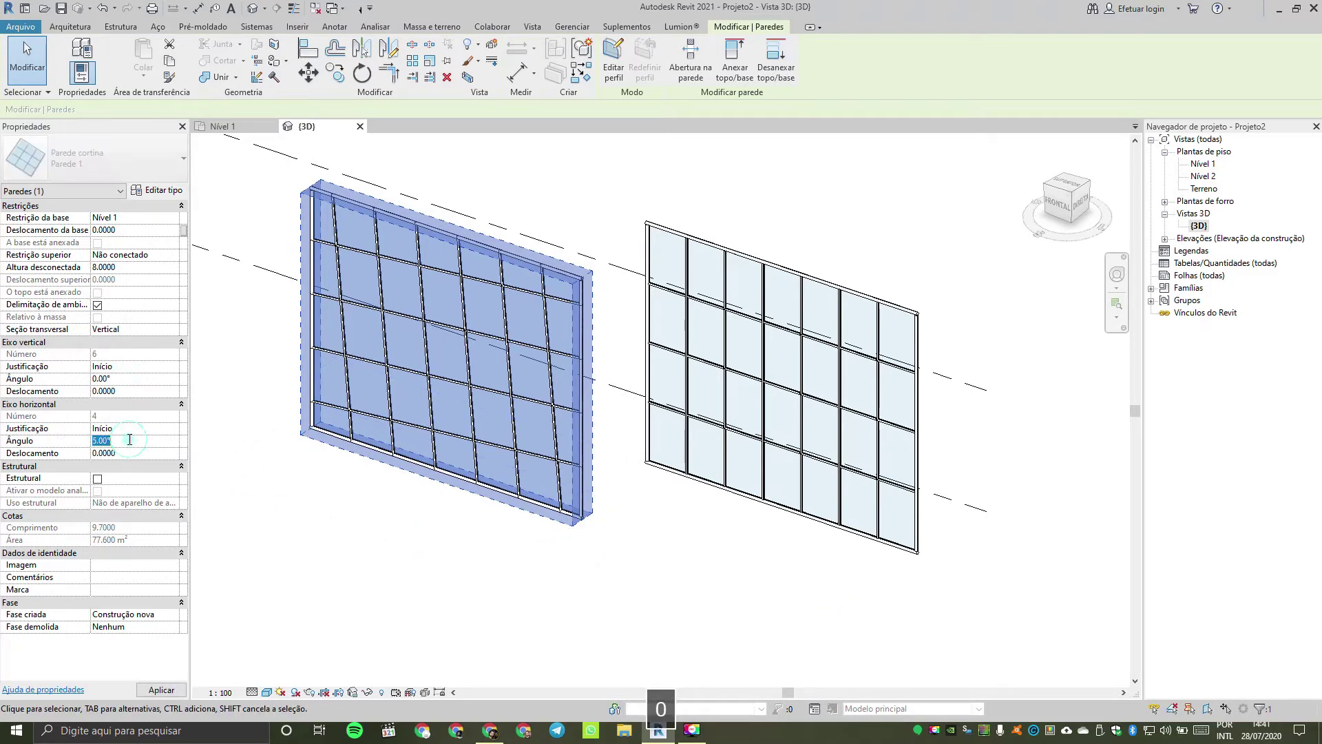
{"action": "type", "text": "0"}
{"action": "key", "text": "Return"}
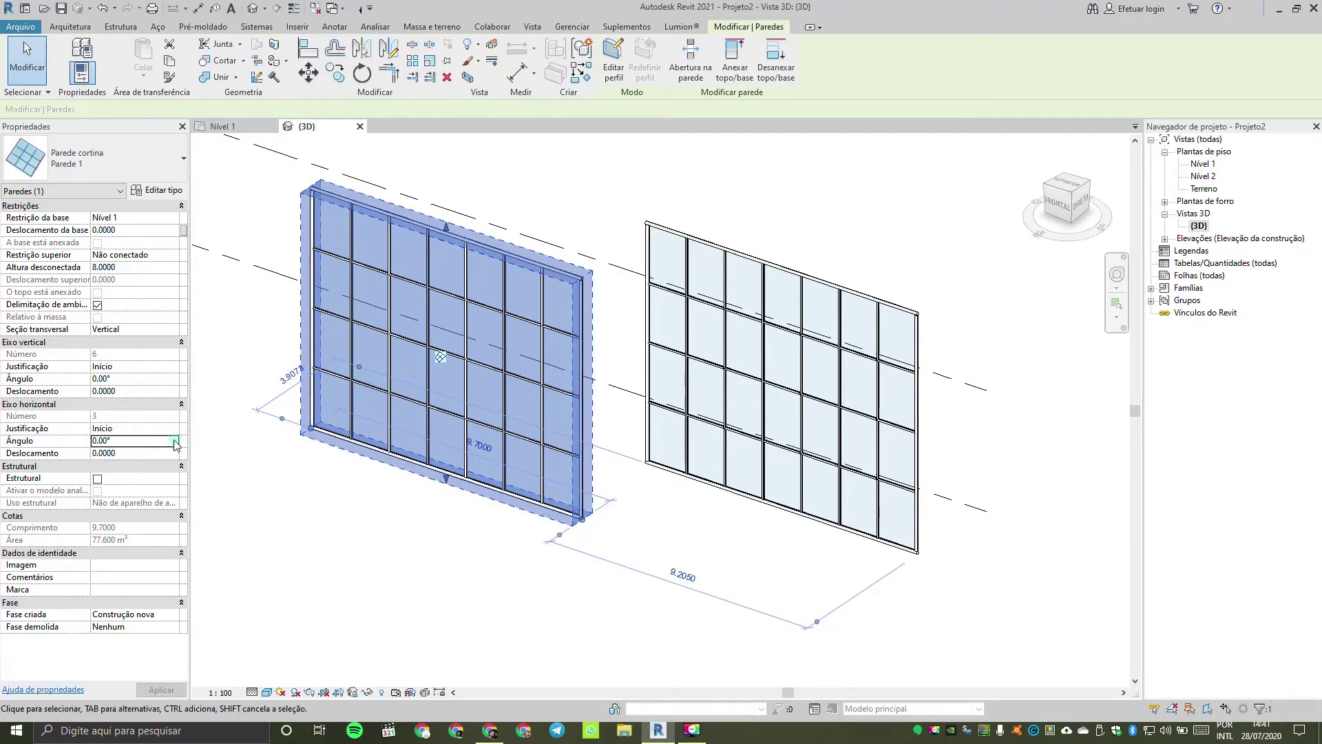
Step: Try vertical grid offsets of 0.5 m and -0.5 m on the selected curtain wall
{"action": "left_click", "coordinate": [147, 391]}
{"action": "type", "text": ".5"}
{"action": "key", "text": "Return"}
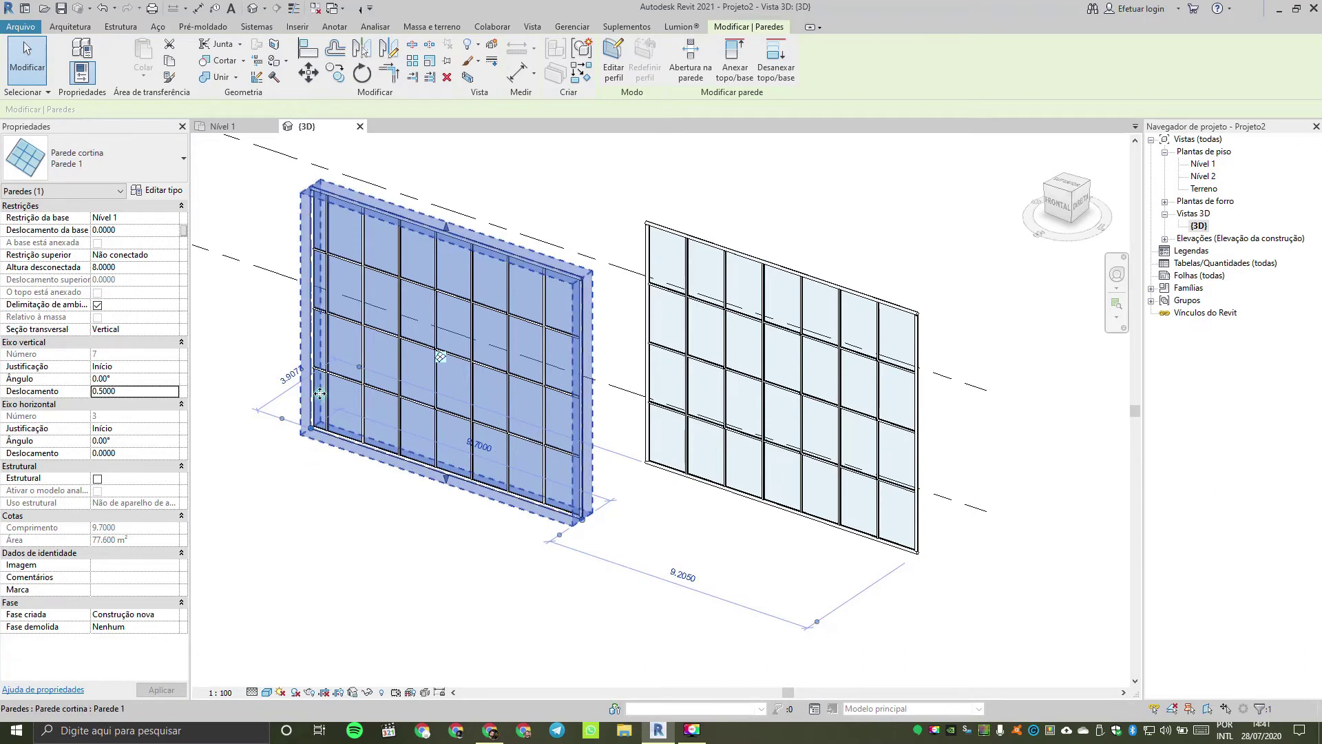
{"action": "left_click", "coordinate": [158, 390]}
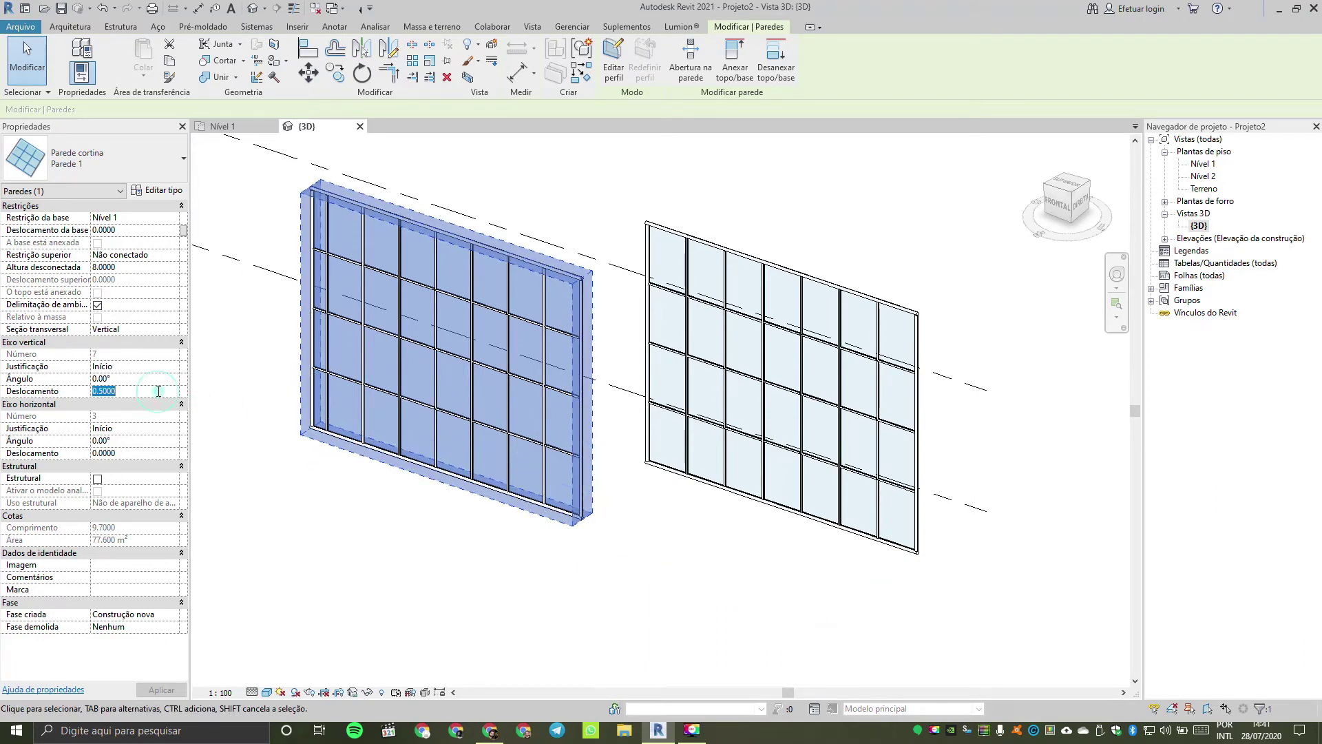
{"action": "type", "text": "-.5"}
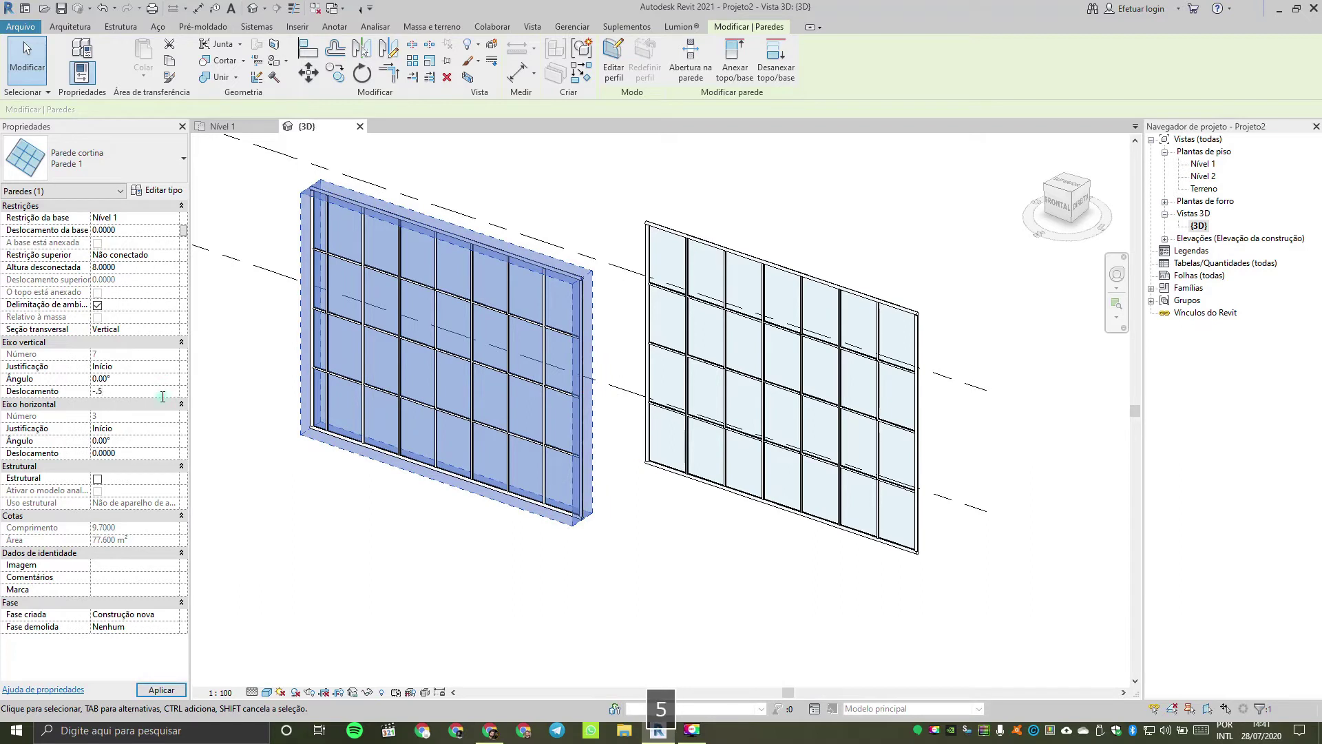
{"action": "key", "text": "Return"}
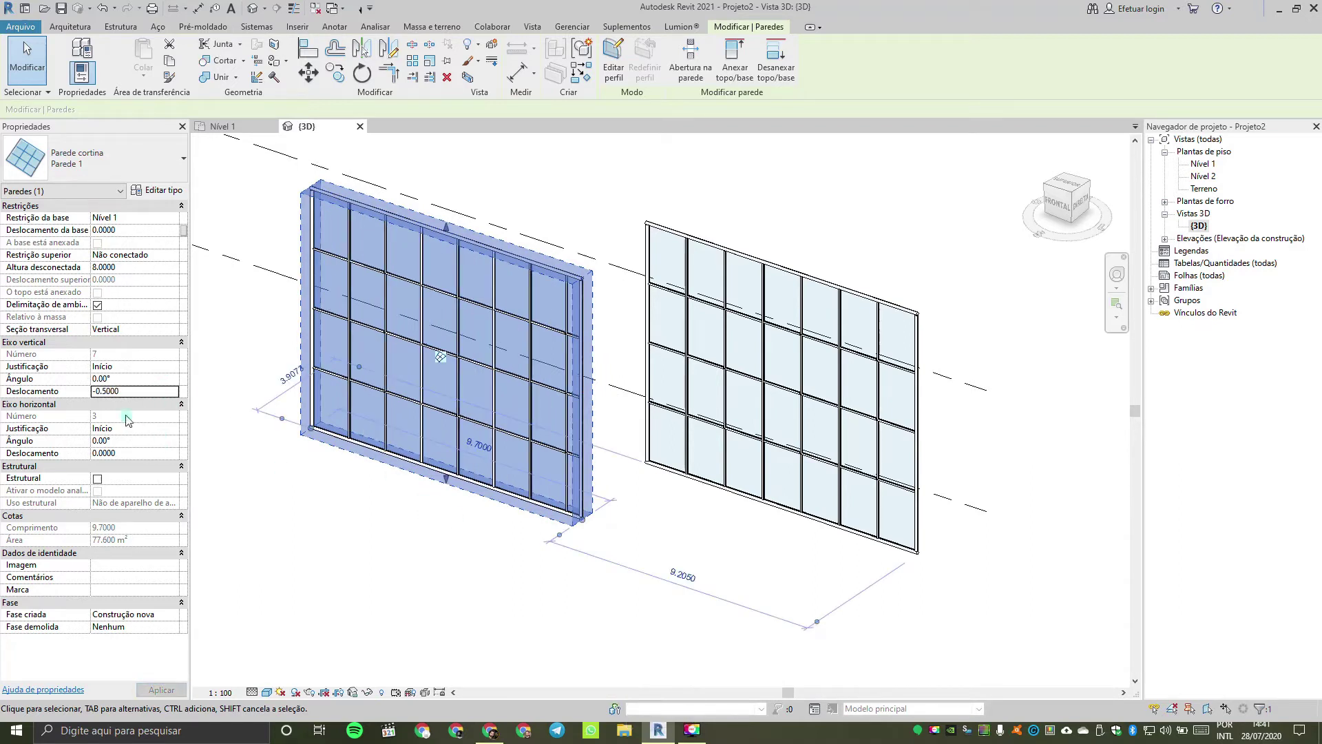
Step: Reset the vertical grid offset of the curtain wall to 0 and clear the selection
{"action": "left_click", "coordinate": [146, 390]}
{"action": "type", "text": "0"}
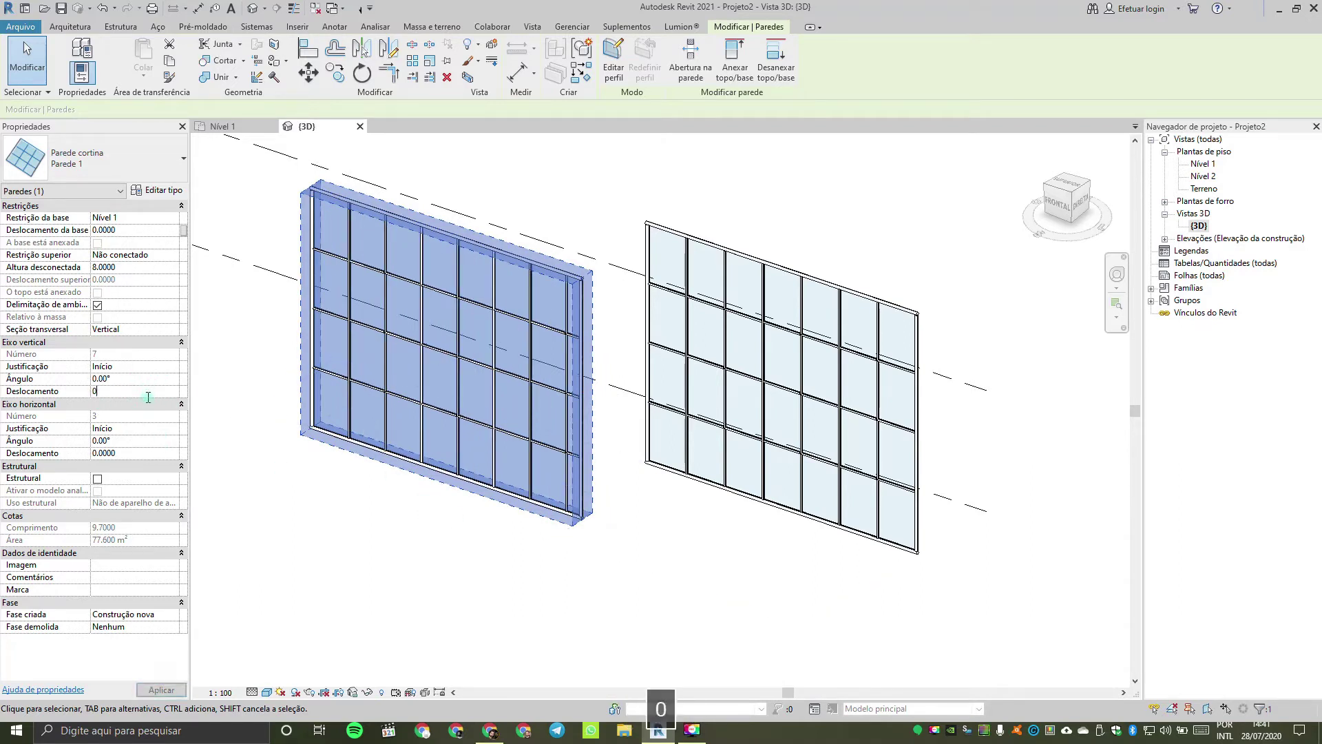
{"action": "key", "text": "Return"}
{"action": "left_click", "coordinate": [339, 493]}
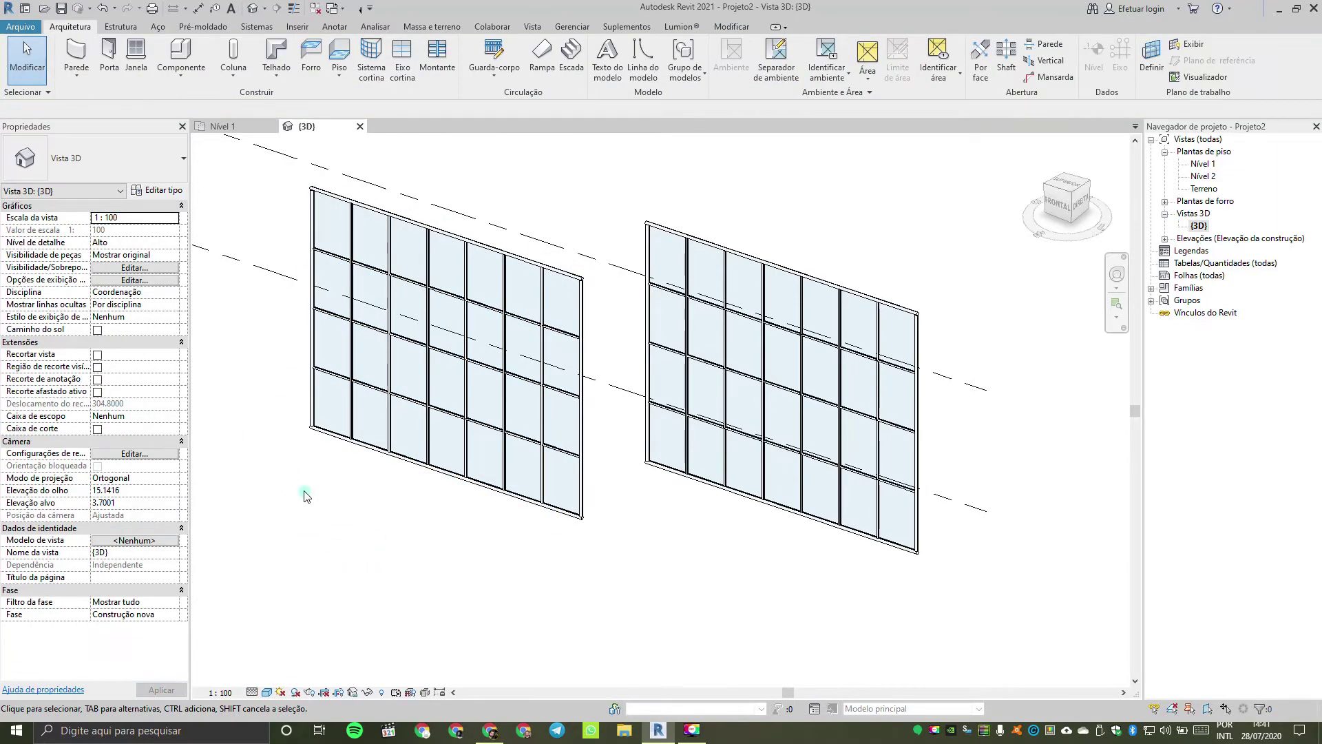
Step: Set the vertical grid layout of the Parede 1 type to Distância fixa and apply the type change
{"action": "left_click", "coordinate": [377, 420]}
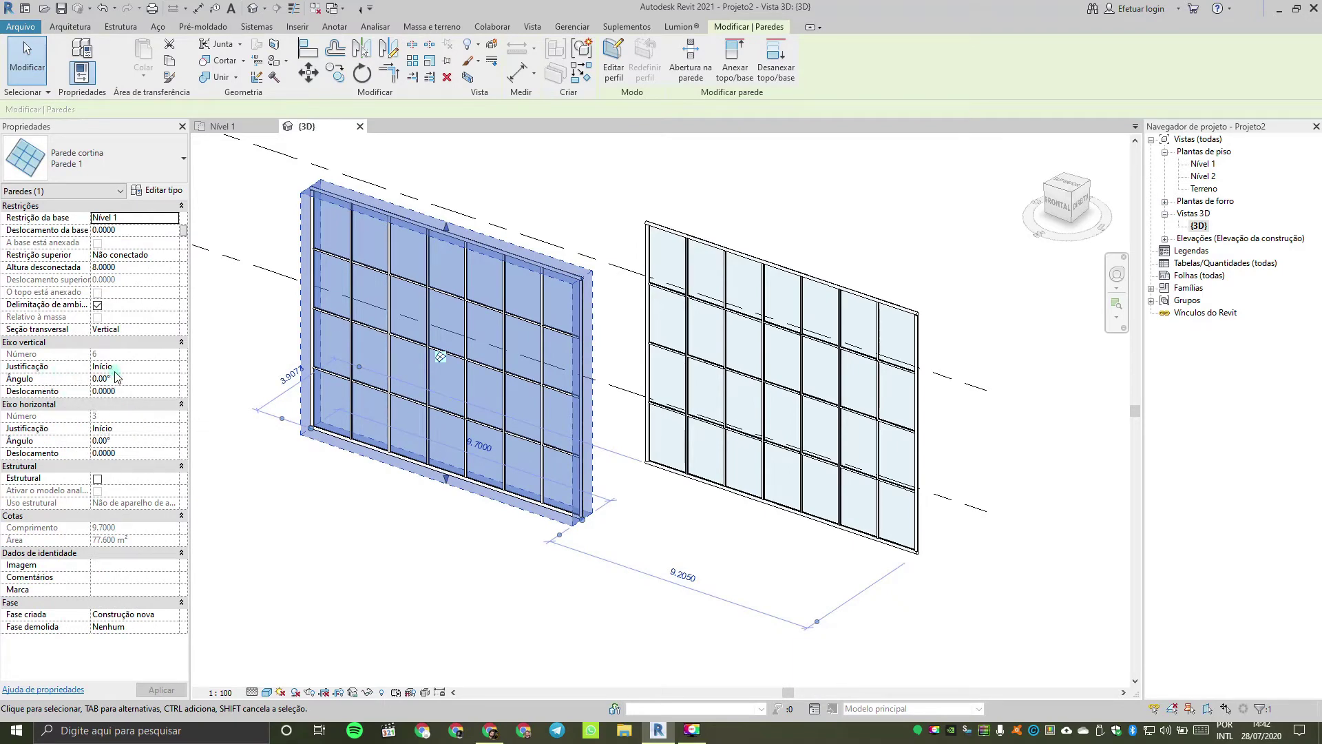
{"action": "left_click", "coordinate": [164, 190]}
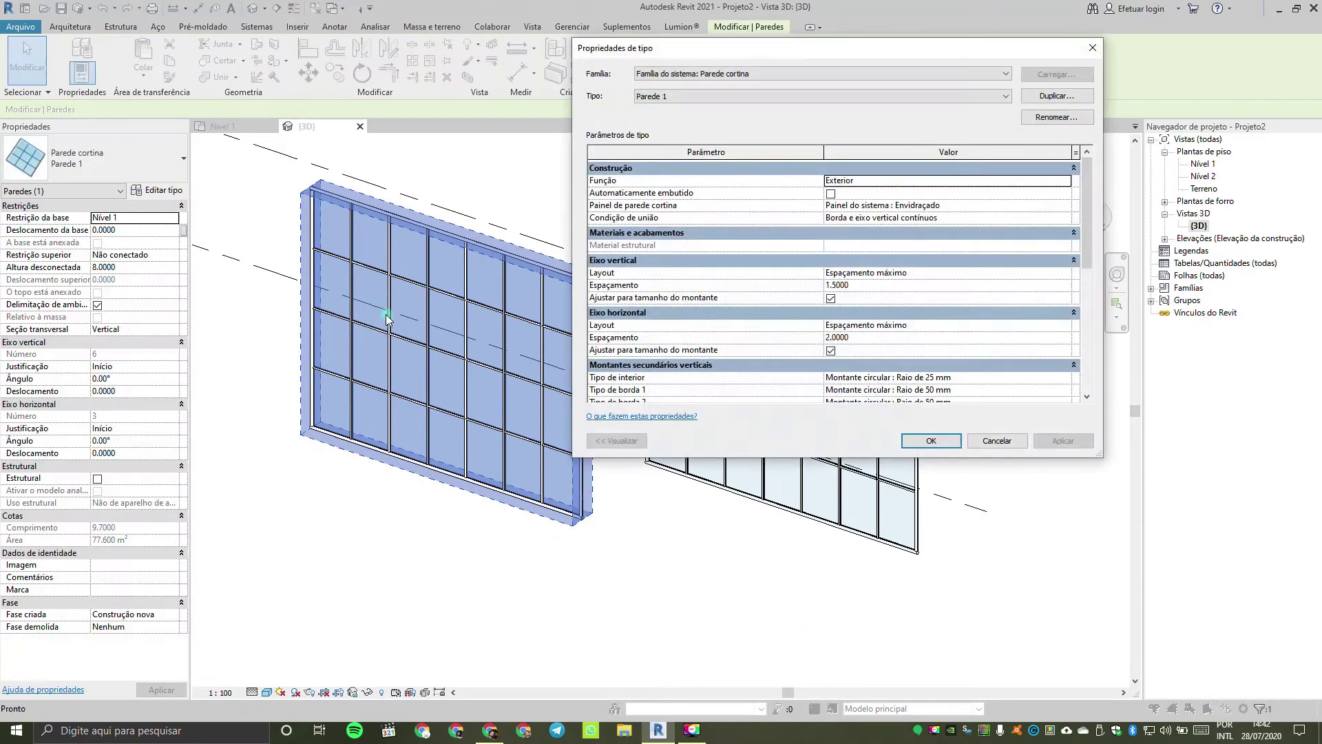
{"action": "left_click", "coordinate": [1036, 273]}
{"action": "left_click", "coordinate": [1036, 273]}
{"action": "left_click", "coordinate": [1036, 298]}
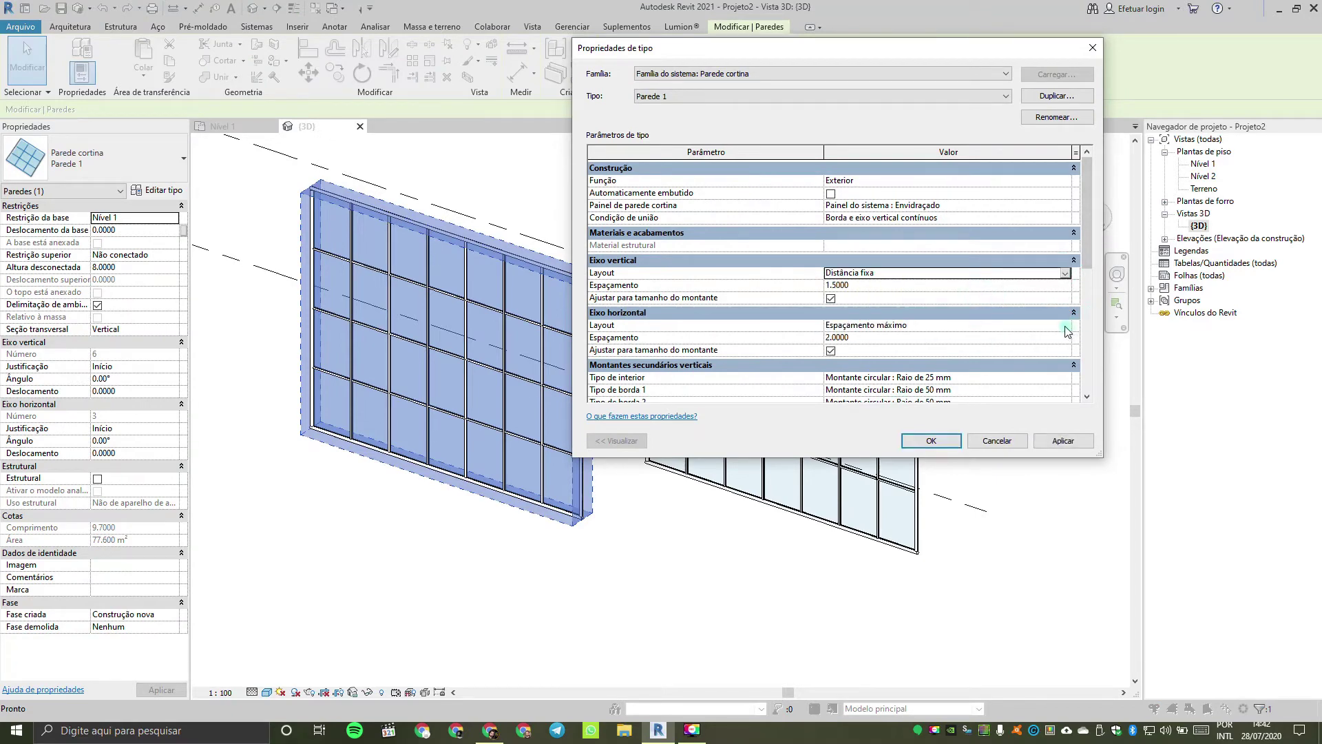
{"action": "left_click", "coordinate": [931, 441]}
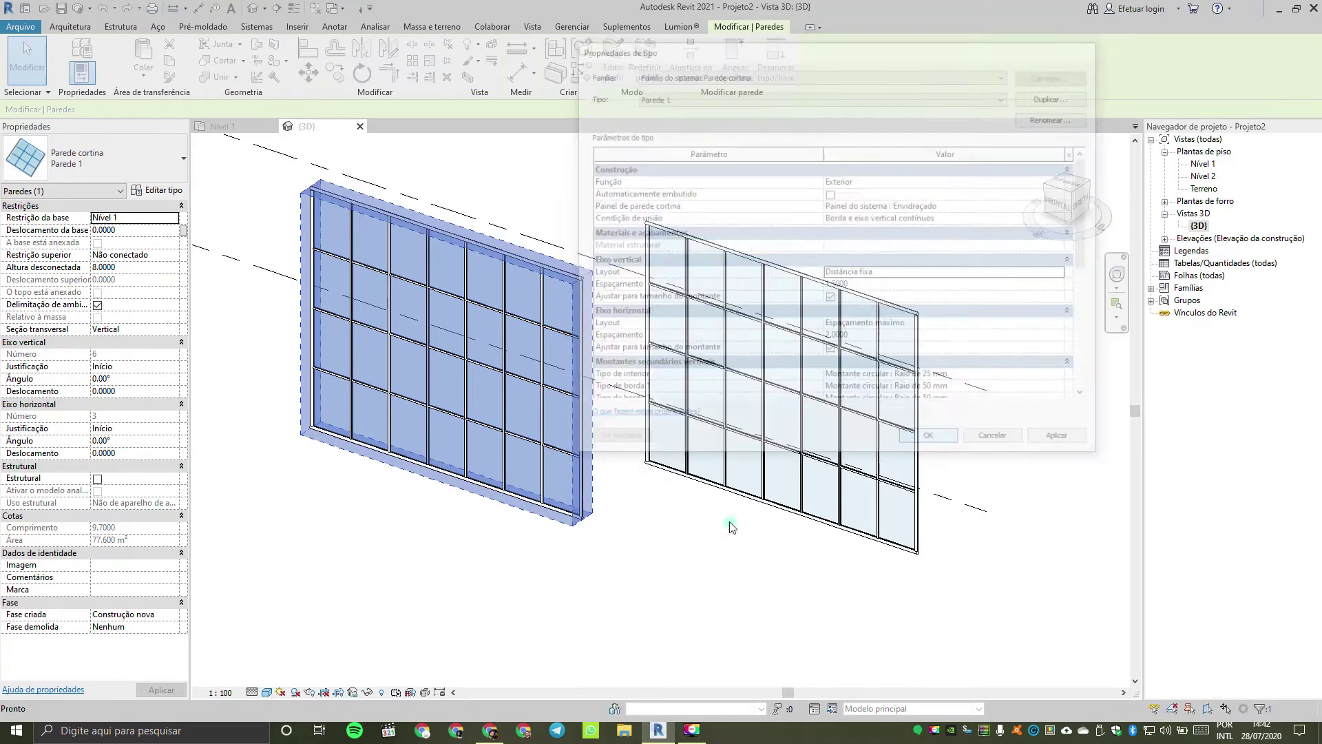
{"action": "left_click", "coordinate": [464, 591]}
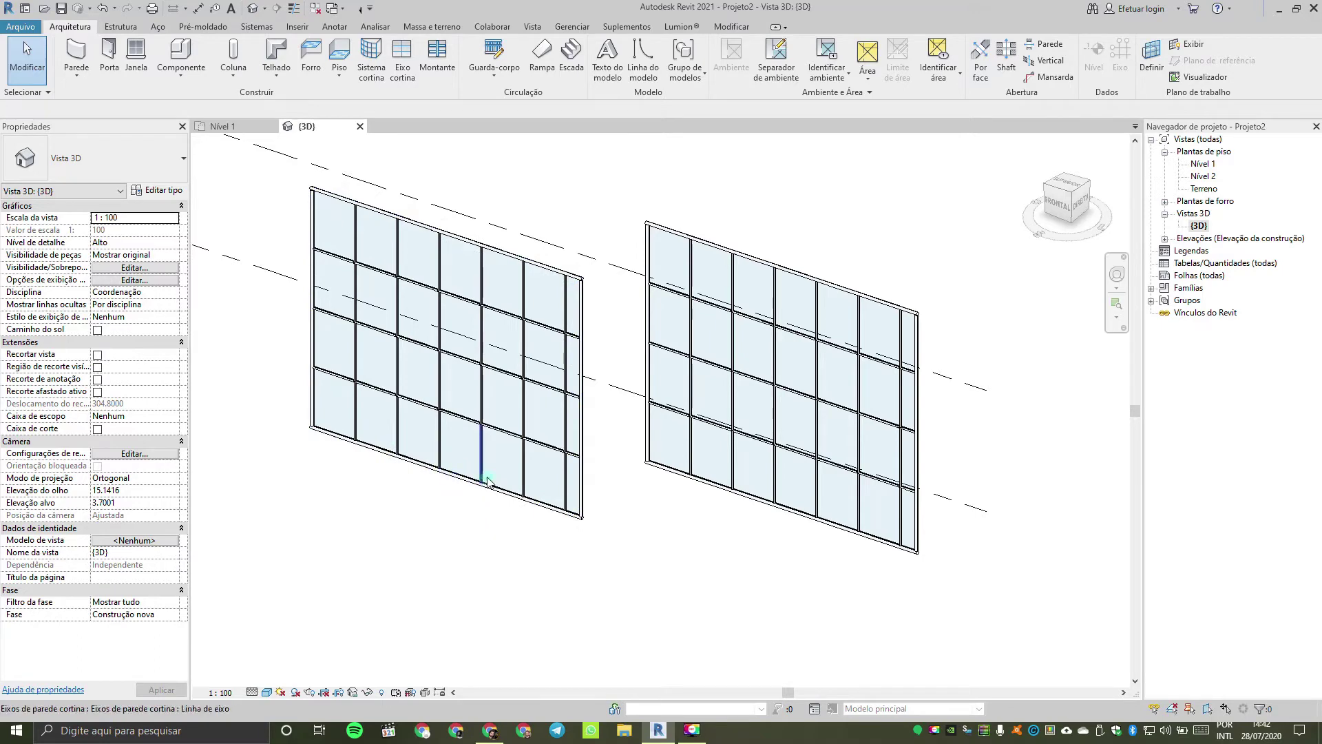
Step: Review the type properties of the first Parede 1 curtain wall and leave them without changes
{"action": "key", "text": "Tab"}
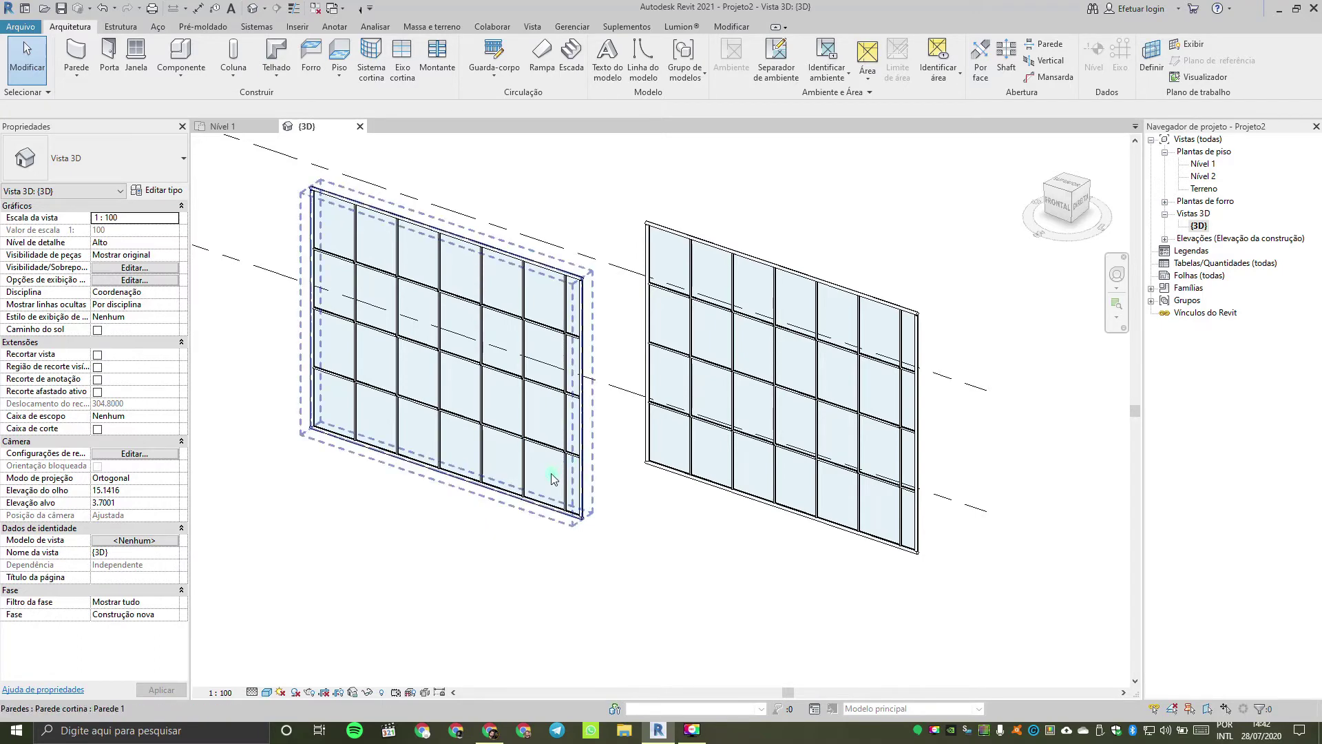
{"action": "left_click", "coordinate": [559, 476]}
{"action": "left_click", "coordinate": [159, 190]}
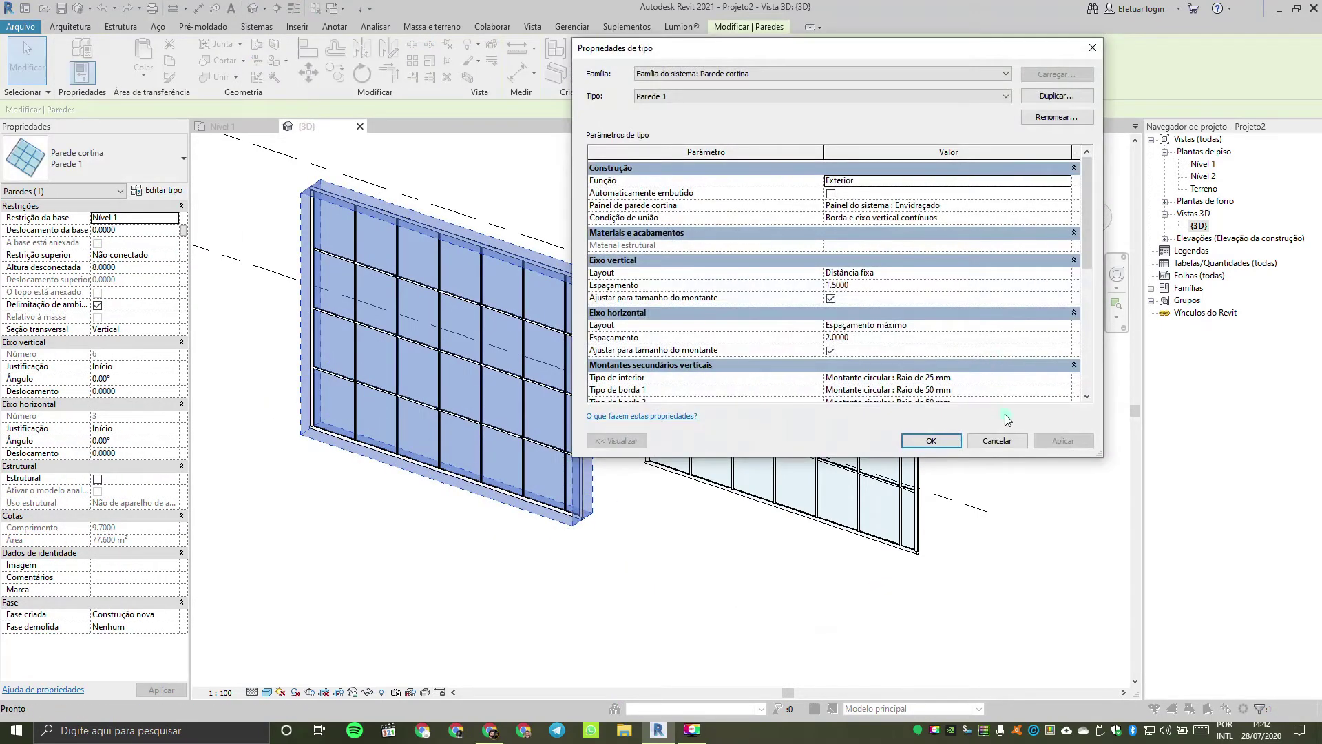
{"action": "left_click", "coordinate": [996, 441]}
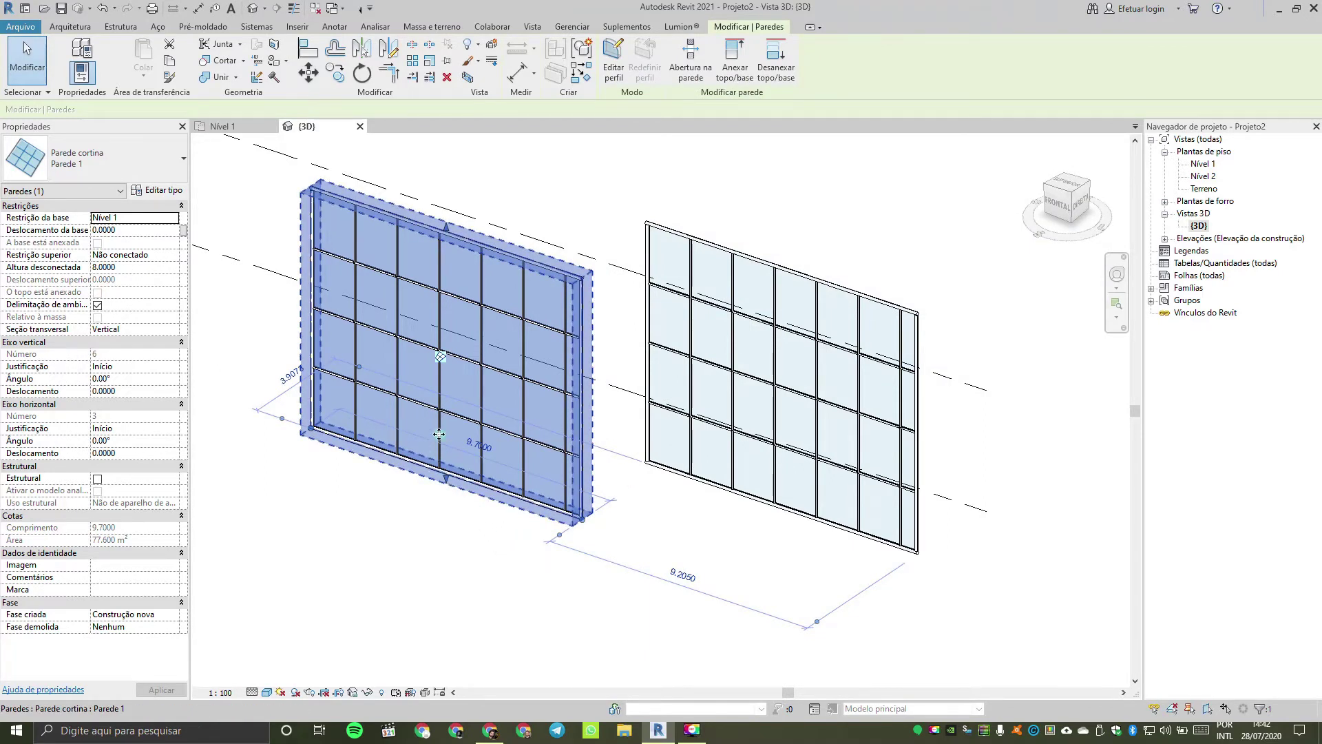
Step: Set both the vertical and horizontal grid justification of the first curtain wall to Centro using its on-wall grid layout control
{"action": "left_click", "coordinate": [423, 532]}
{"action": "left_click", "coordinate": [453, 461]}
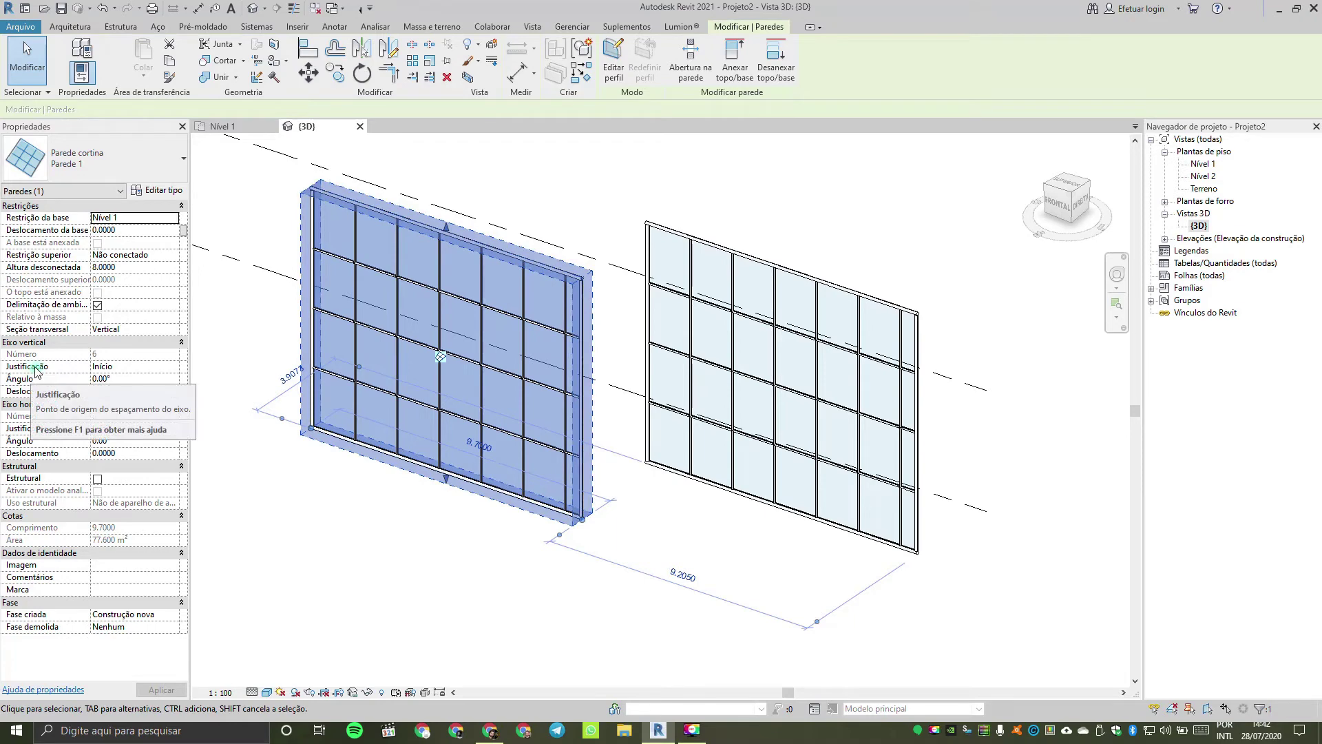
{"action": "left_click", "coordinate": [440, 358]}
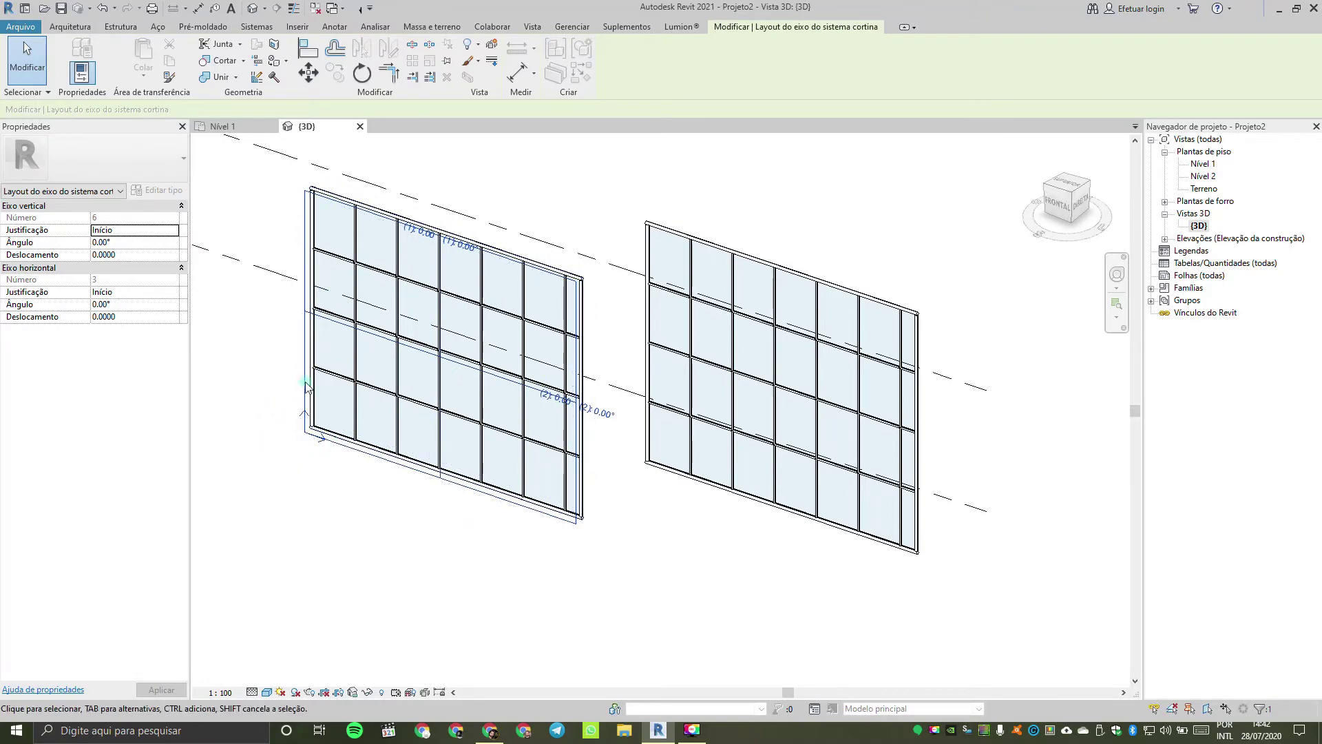
{"action": "left_click", "coordinate": [319, 446]}
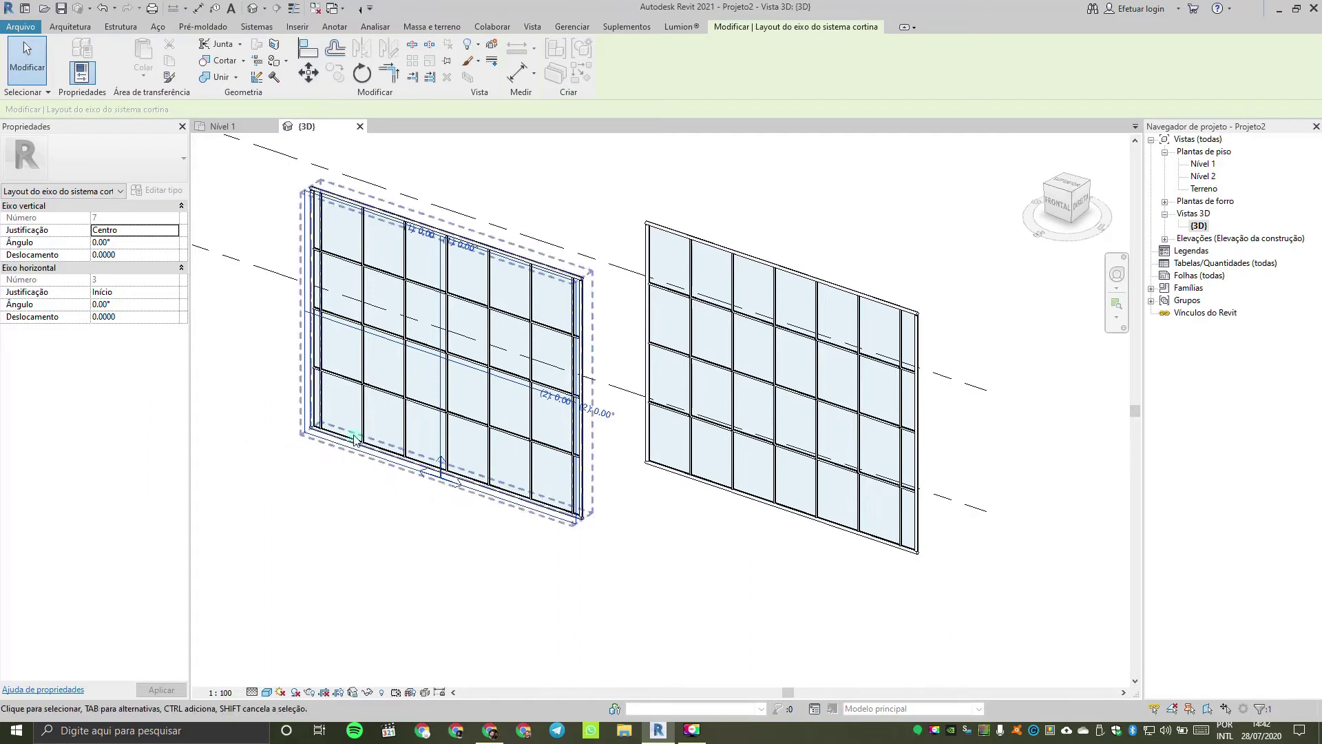
{"action": "left_click", "coordinate": [441, 461]}
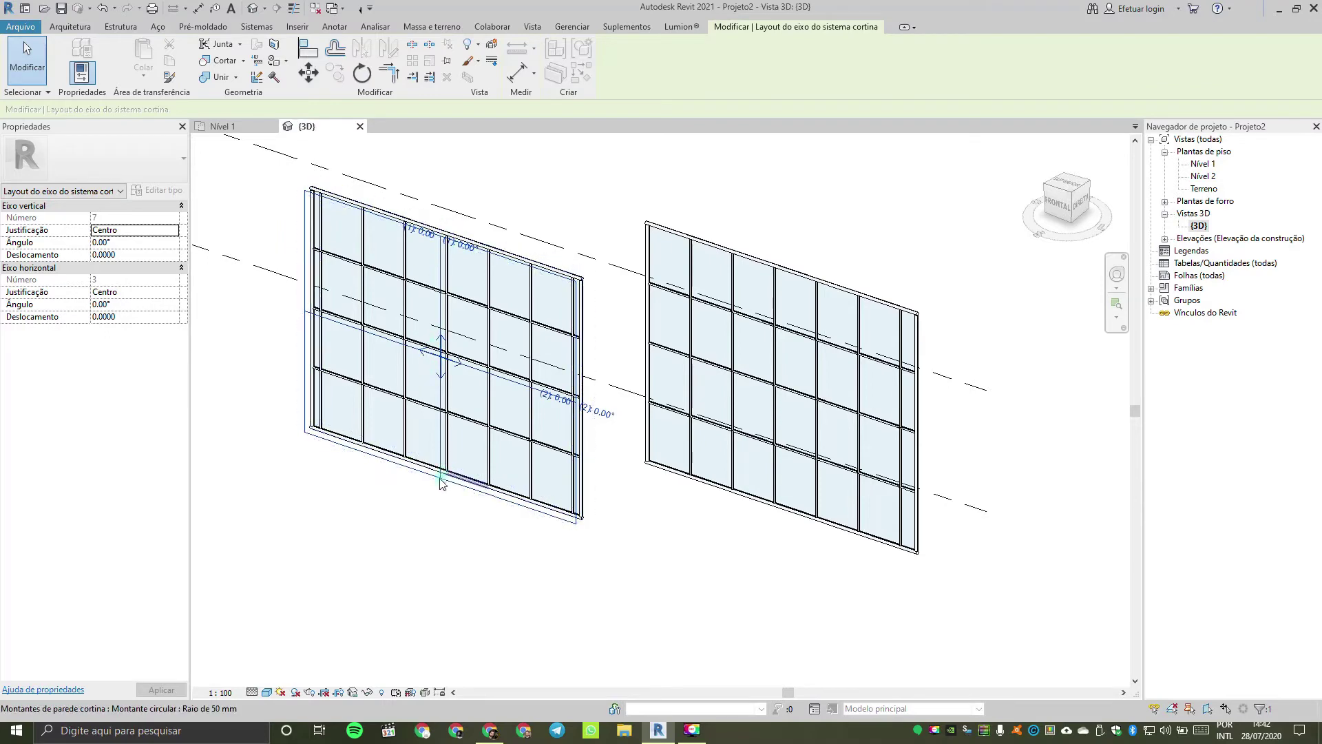
{"action": "left_click", "coordinate": [262, 511]}
Step: Set the horizontal grid layout of the Parede 1 type to Distância fixa and apply the type change
{"action": "left_click", "coordinate": [368, 448]}
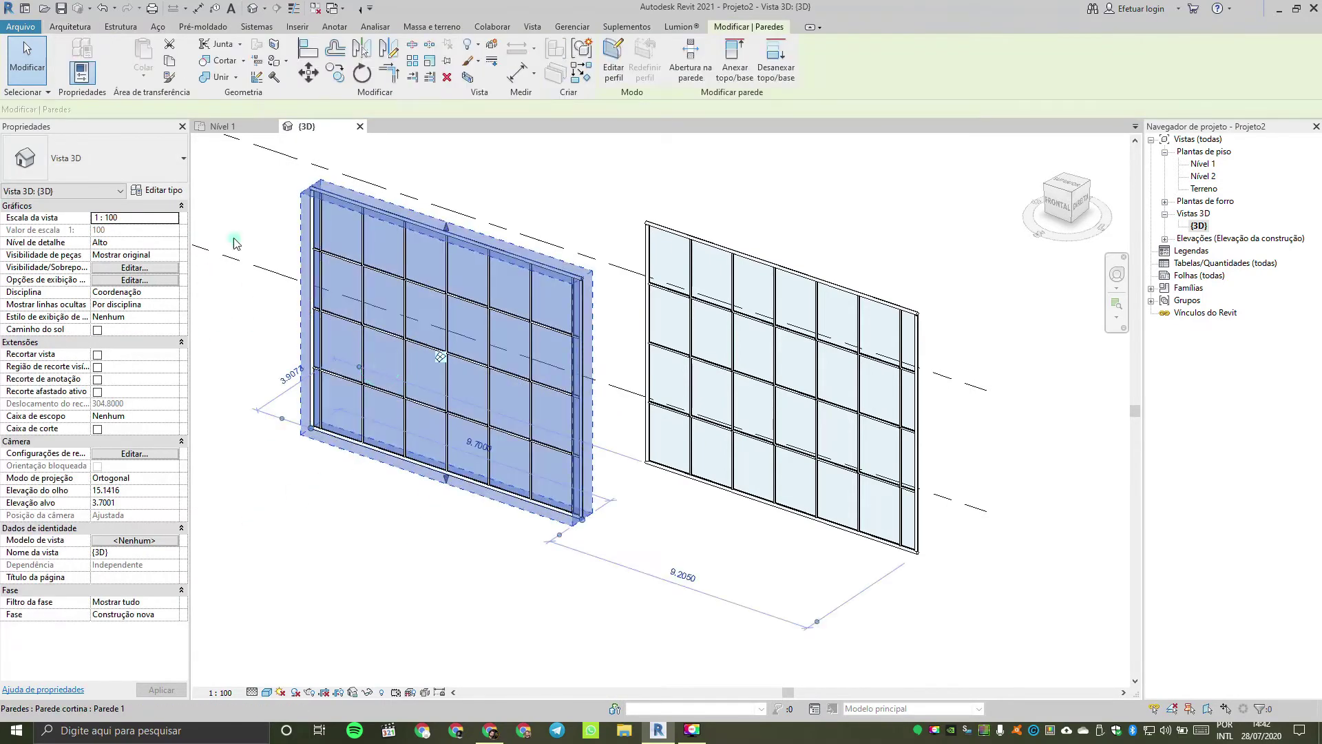
{"action": "left_click", "coordinate": [171, 195]}
{"action": "left_click", "coordinate": [1056, 326]}
{"action": "left_click", "coordinate": [1065, 325]}
{"action": "left_click", "coordinate": [926, 350]}
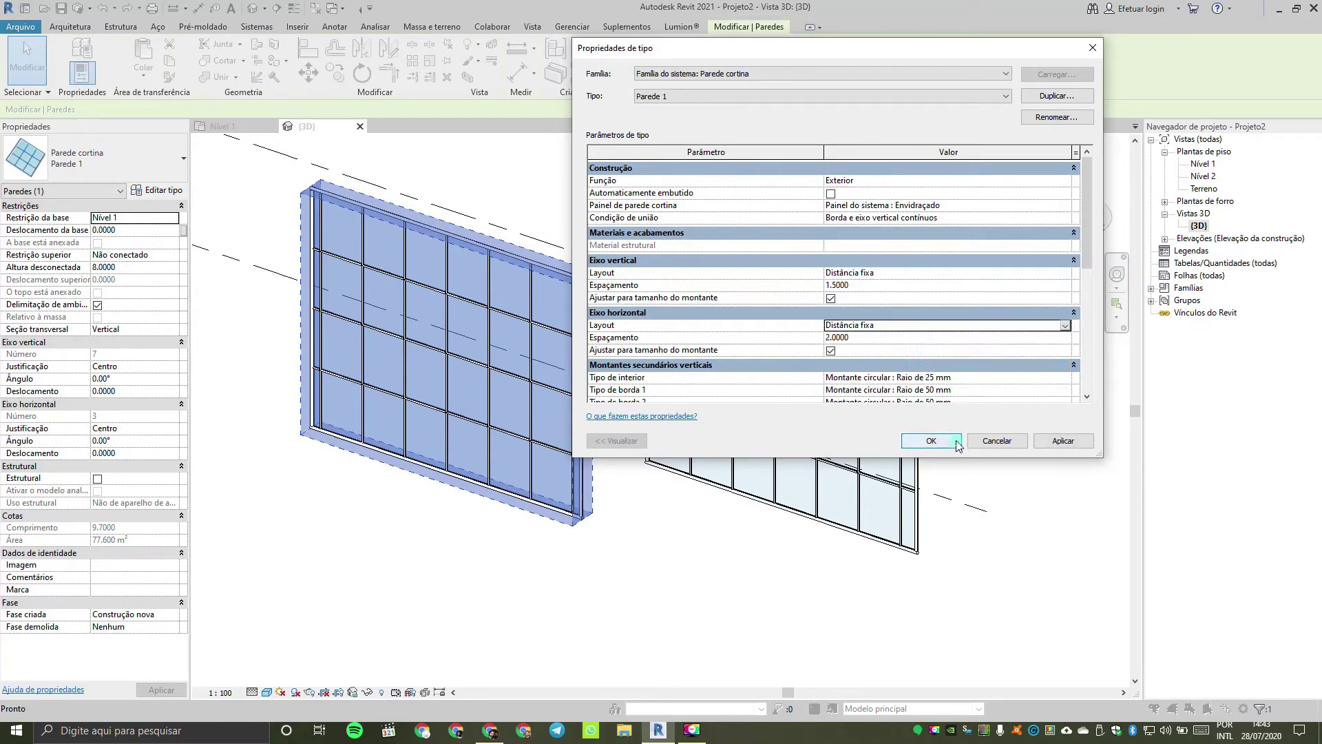
{"action": "left_click", "coordinate": [922, 442]}
{"action": "left_click", "coordinate": [527, 610]}
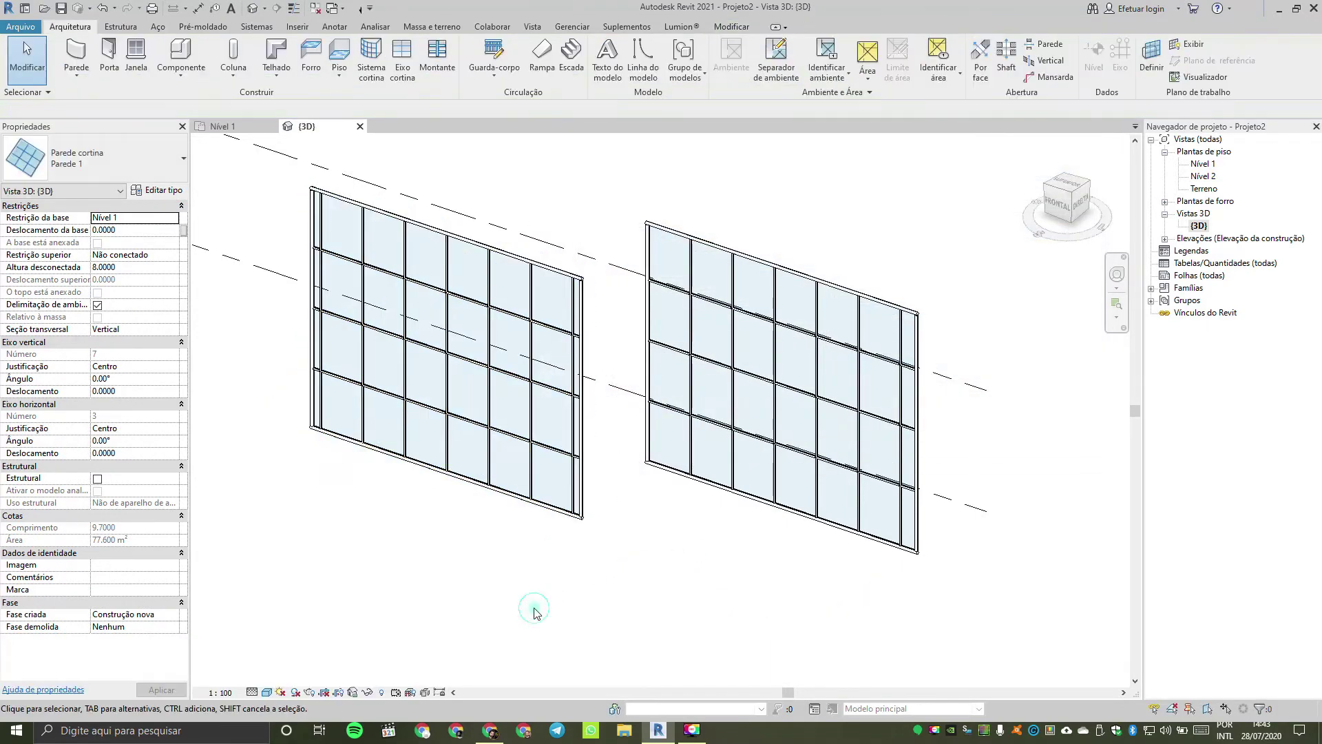
Step: Set the horizontal grid spacing of the Parede 1 type to 1.5 m and clear the selection
{"action": "left_click", "coordinate": [422, 391]}
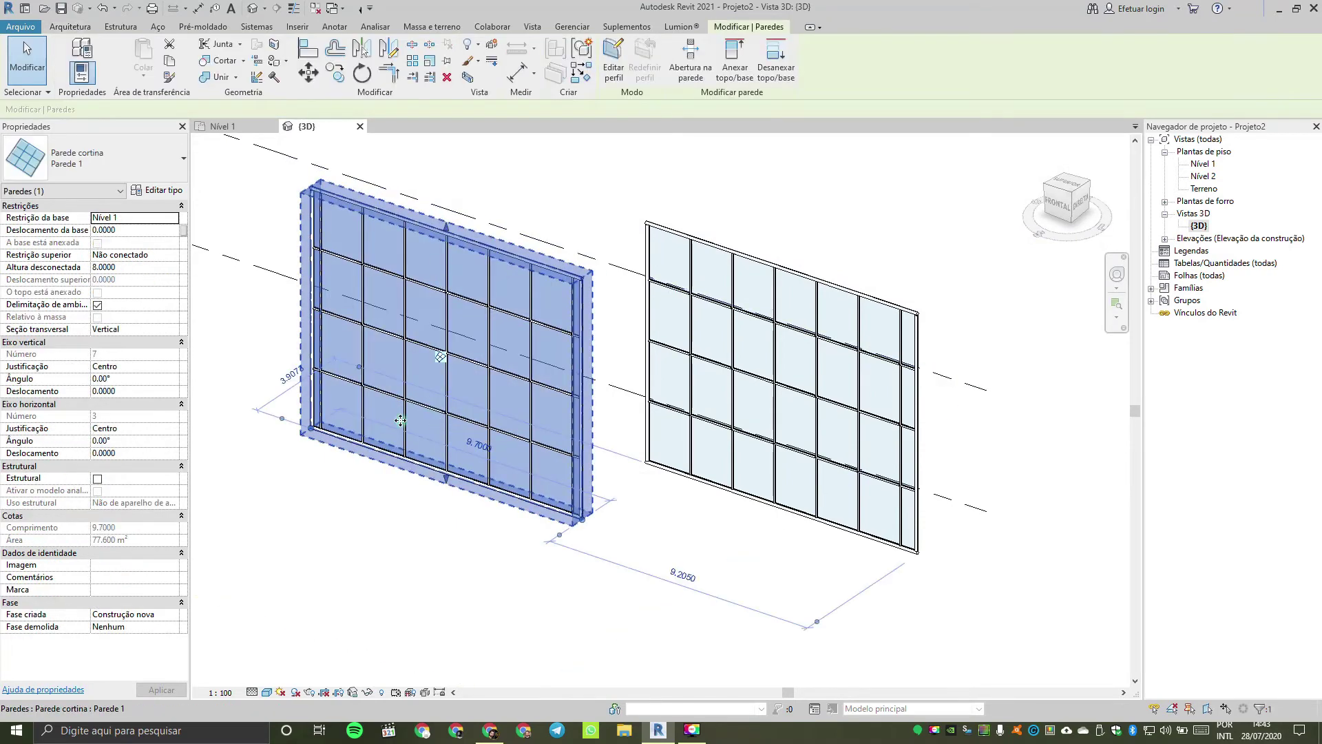
{"action": "left_click", "coordinate": [159, 191]}
{"action": "left_click", "coordinate": [914, 338]}
{"action": "type", "text": "1.5"}
{"action": "key", "text": "Return"}
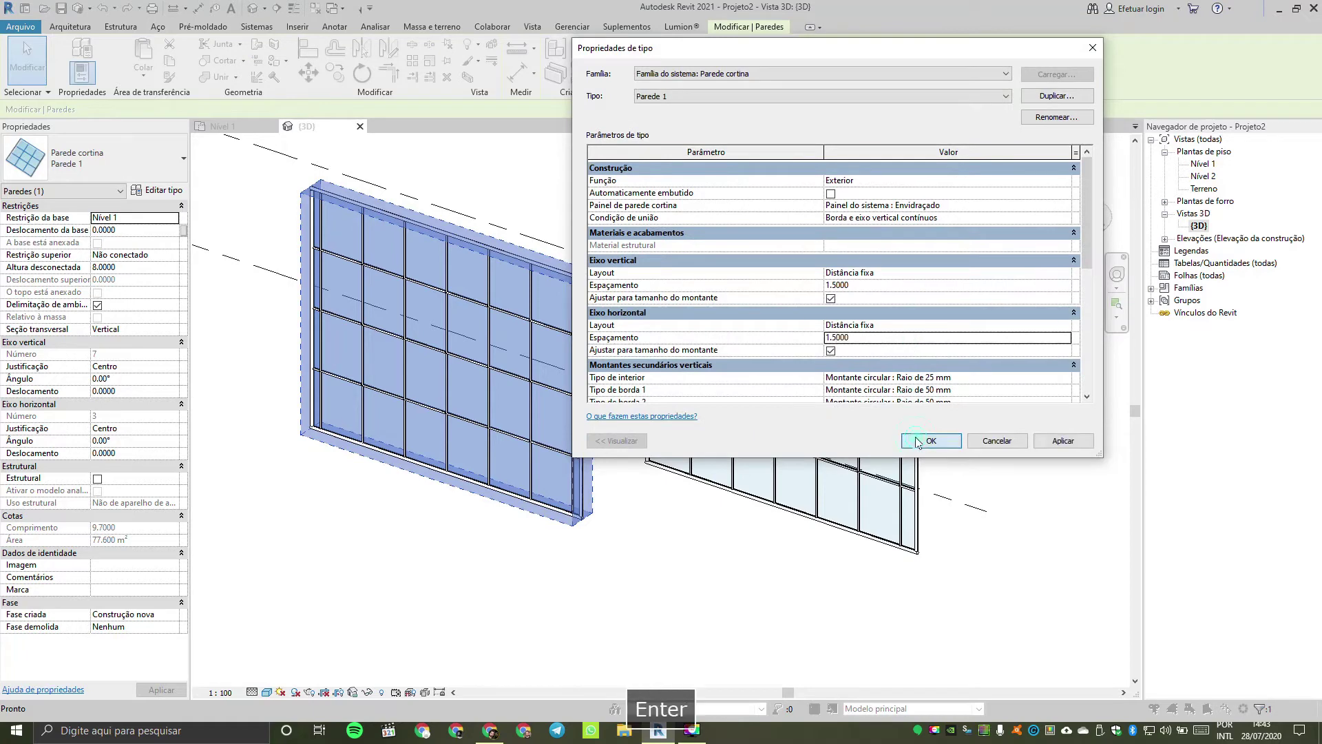
{"action": "key", "text": "Return"}
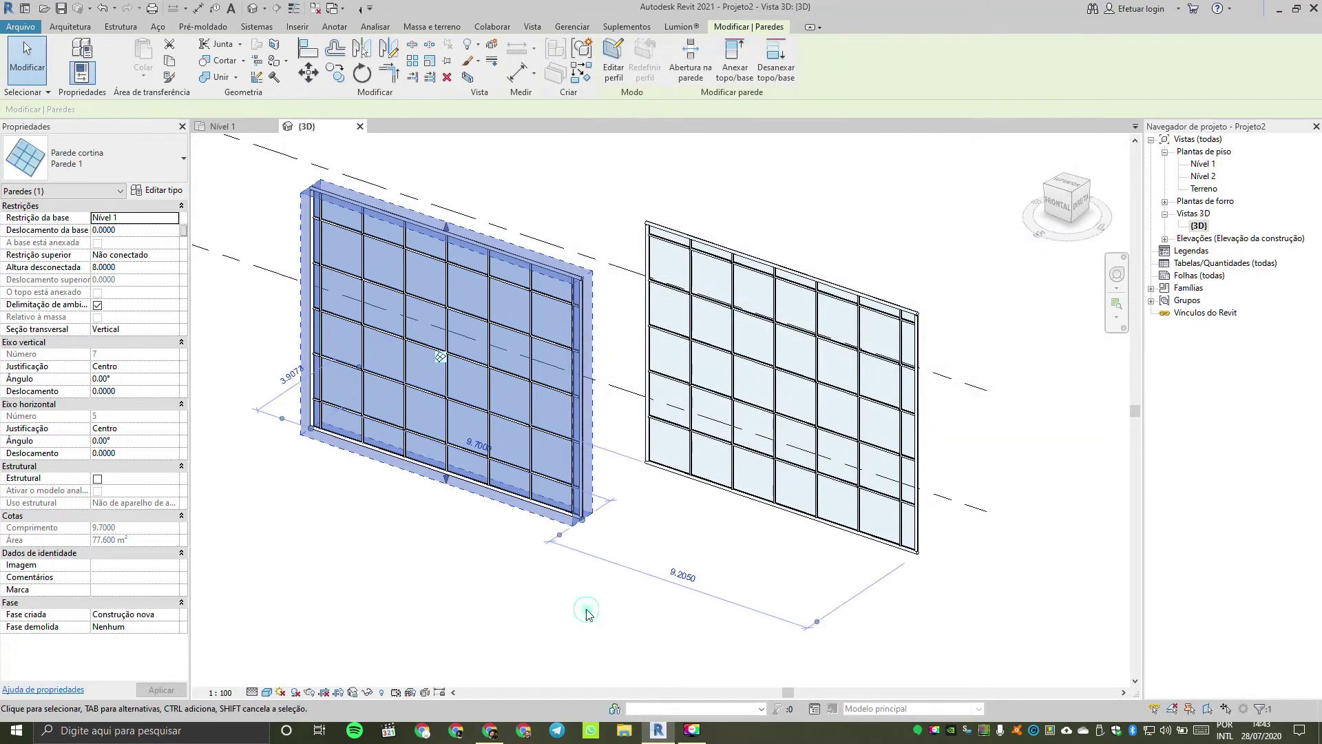
{"action": "left_click", "coordinate": [589, 612]}
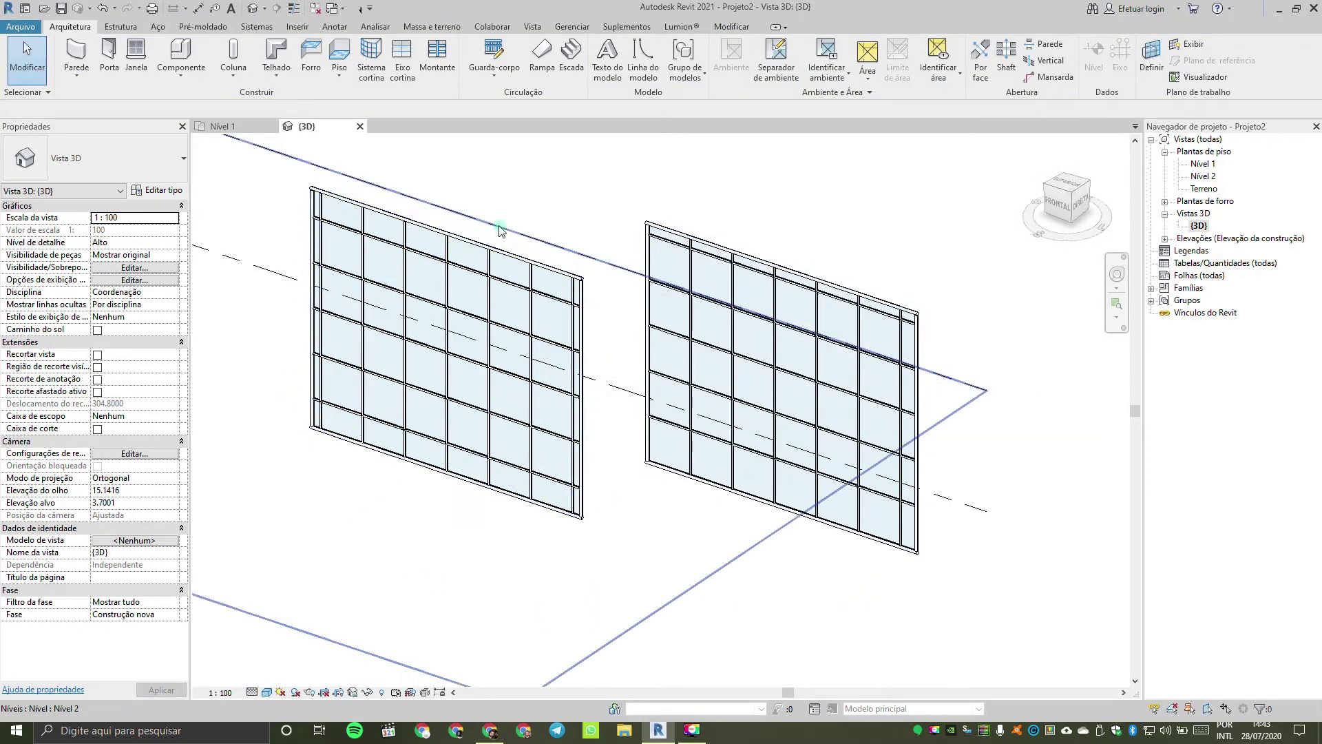
Step: Try horizontal grid justifications Fim and Centro on the first curtain wall, settle on Início, and compare it with the second wall
{"action": "left_click", "coordinate": [451, 329]}
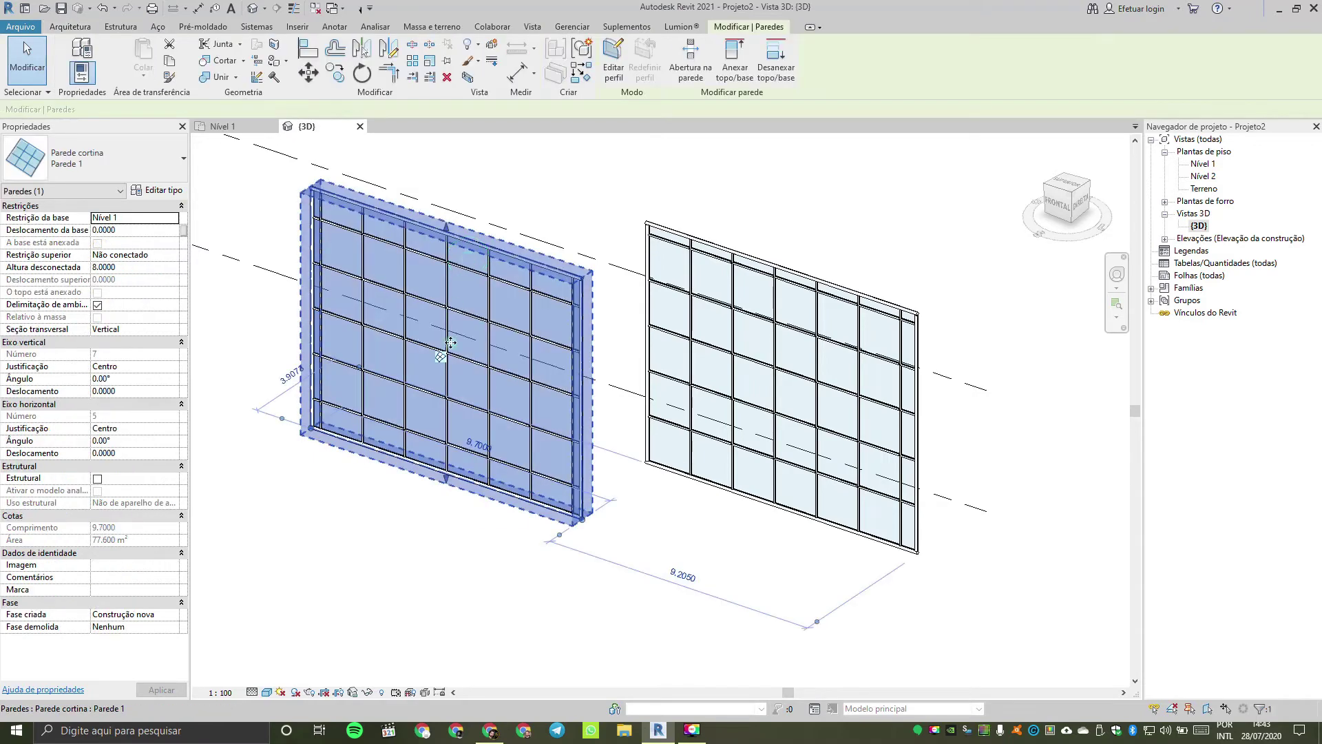
{"action": "left_click", "coordinate": [442, 356]}
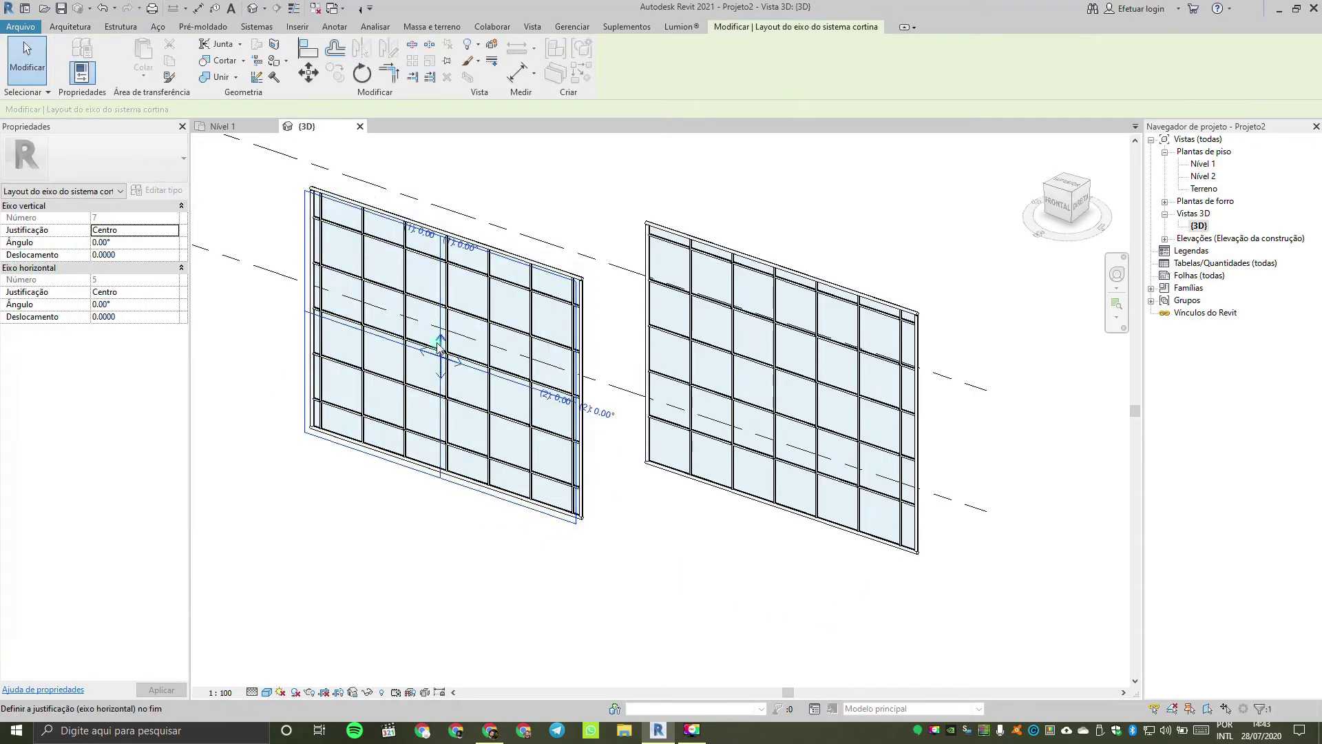
{"action": "left_click", "coordinate": [440, 342]}
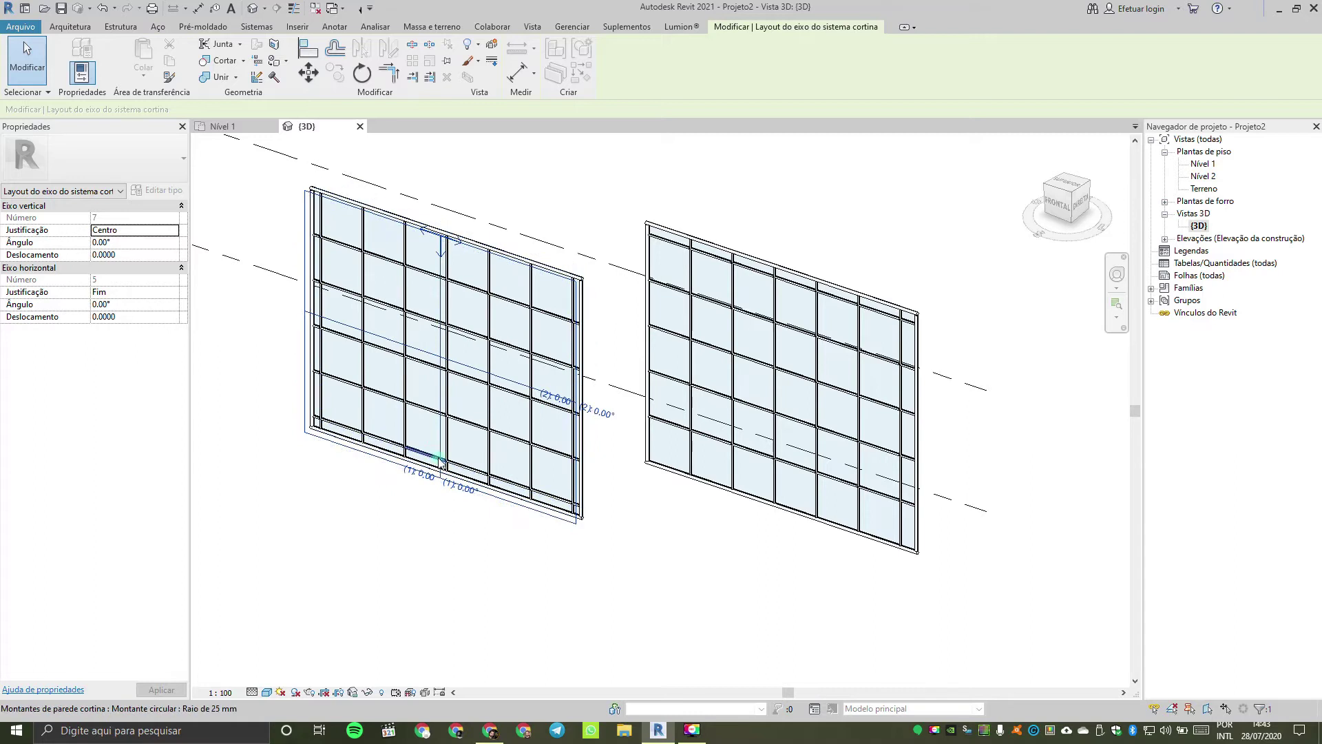
{"action": "left_click", "coordinate": [440, 249]}
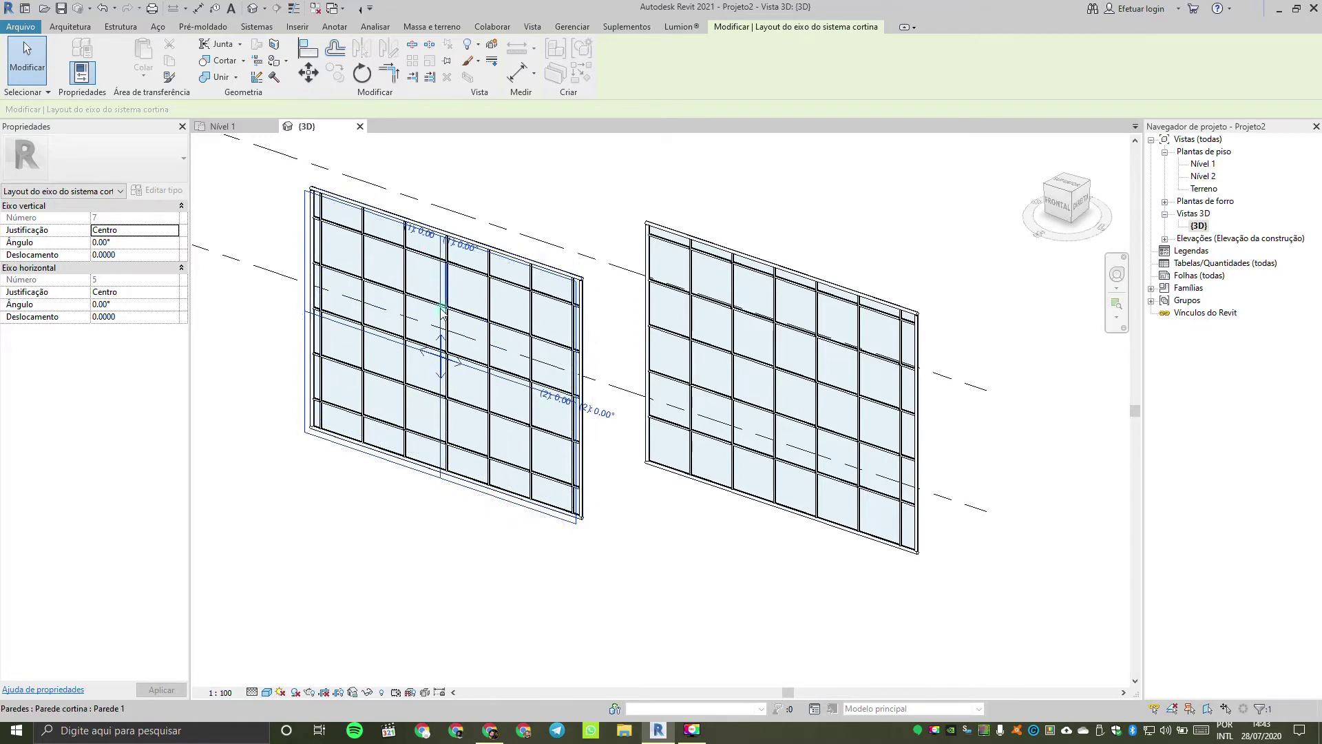
{"action": "left_click", "coordinate": [442, 376]}
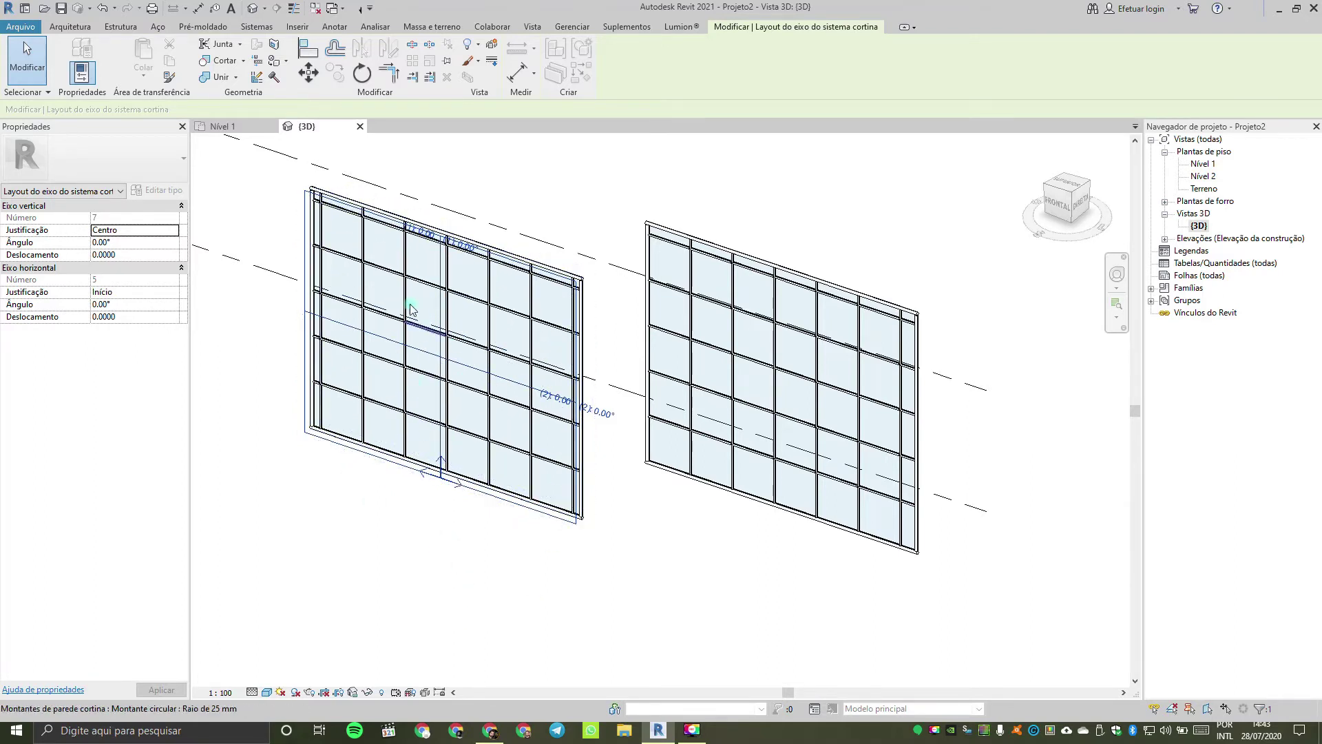
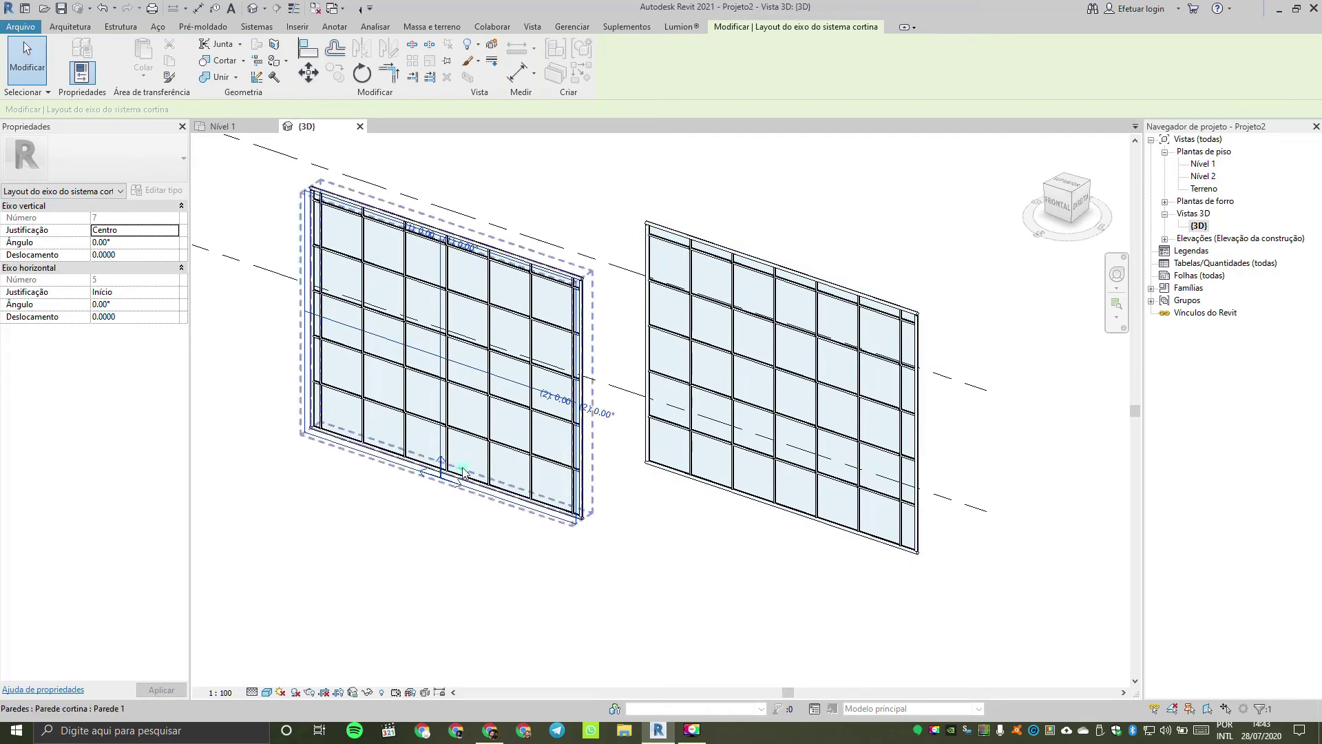
{"action": "key", "text": "Escape"}
{"action": "left_click", "coordinate": [712, 460]}
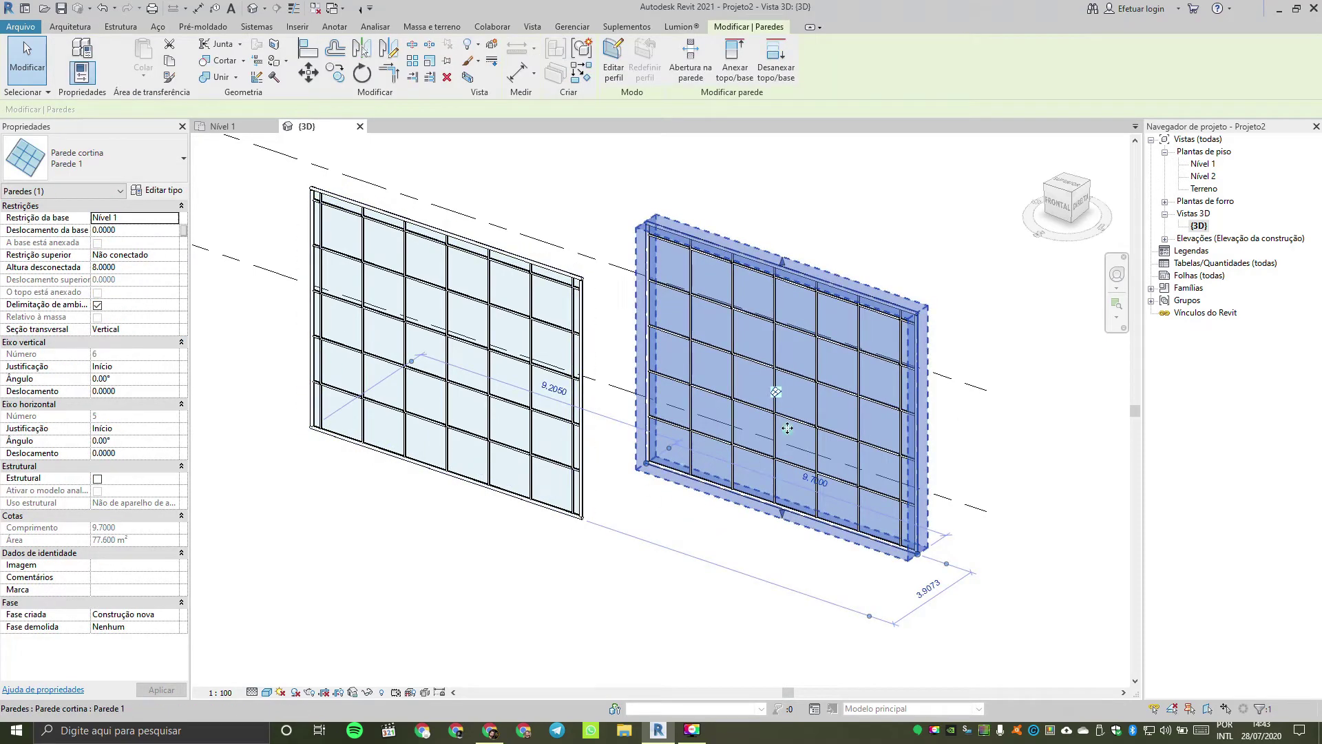
{"action": "left_click", "coordinate": [699, 582]}
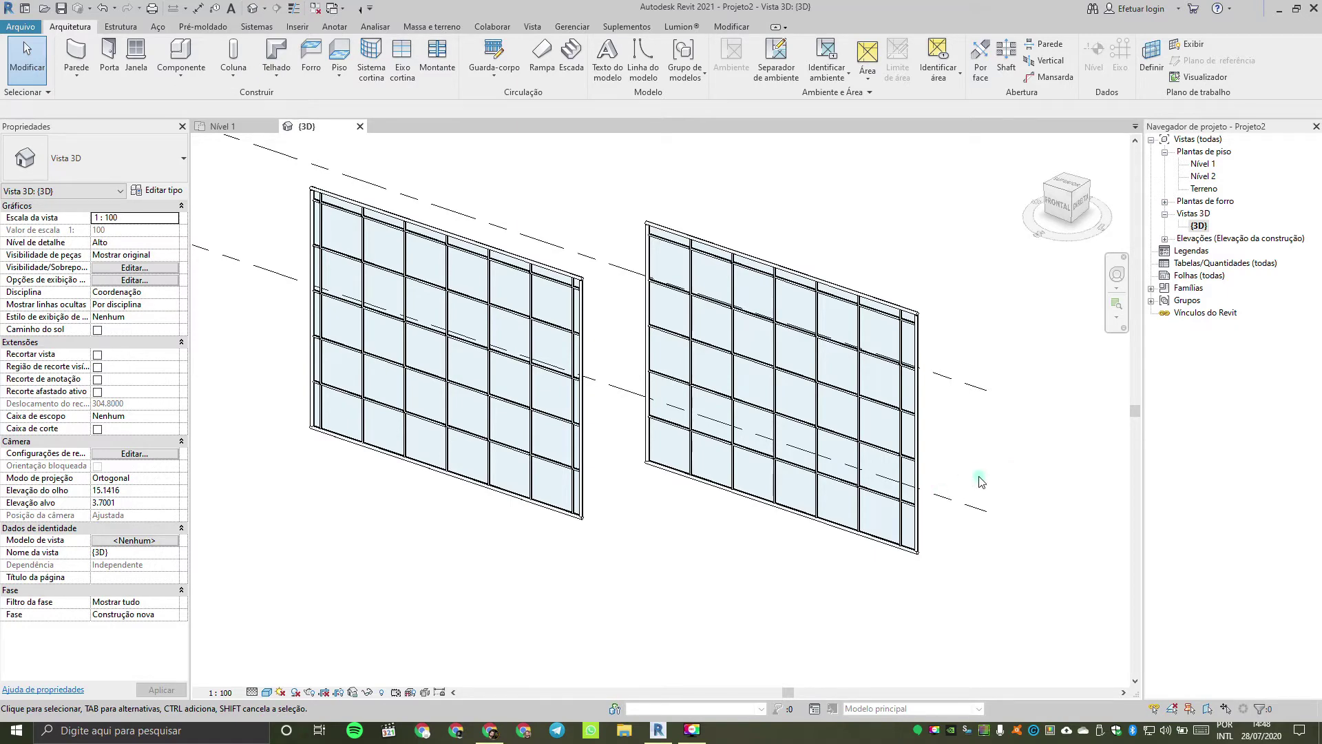
Step: Draw a plain Parede cortina wall about 9.5 m long and 8 m high on Nível 1 beyond the two gridded walls
{"action": "scroll", "coordinate": [981, 482], "scroll_direction": "down", "scroll_amount": 1}
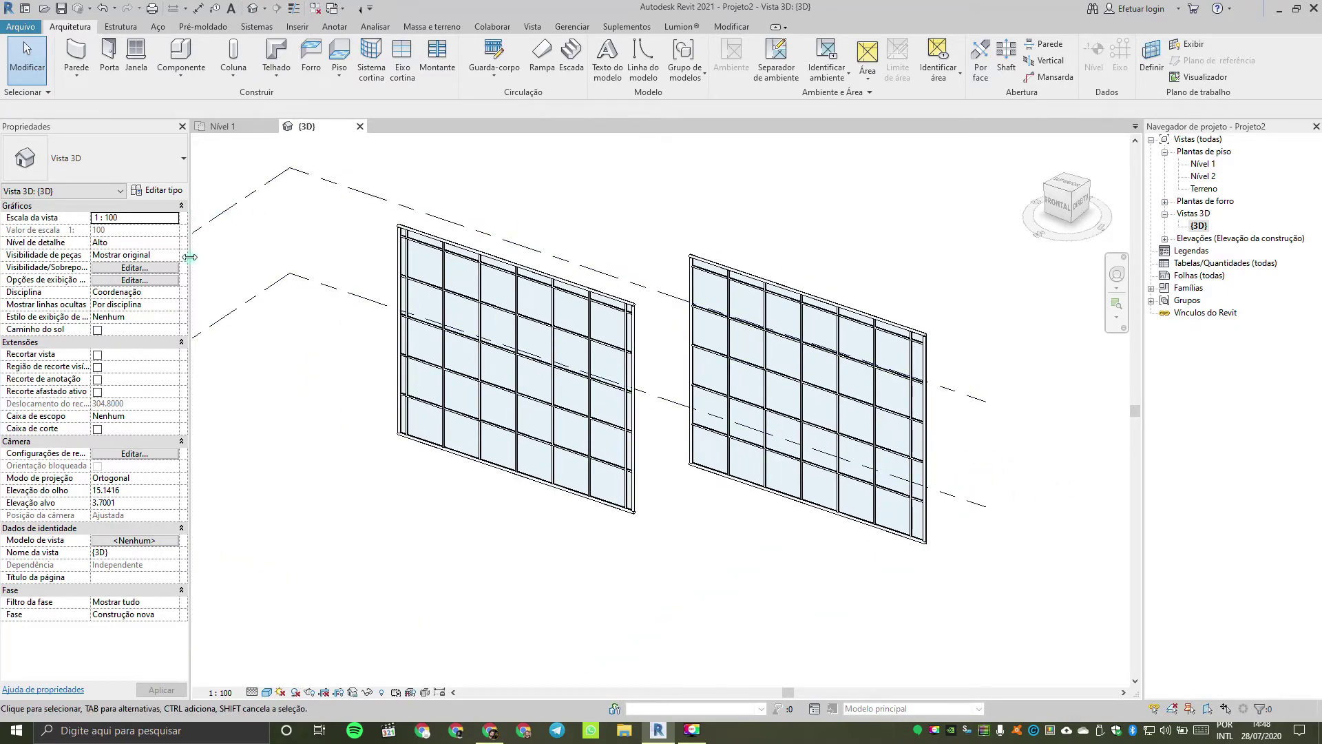
{"action": "left_click", "coordinate": [76, 69]}
{"action": "left_click", "coordinate": [110, 95]}
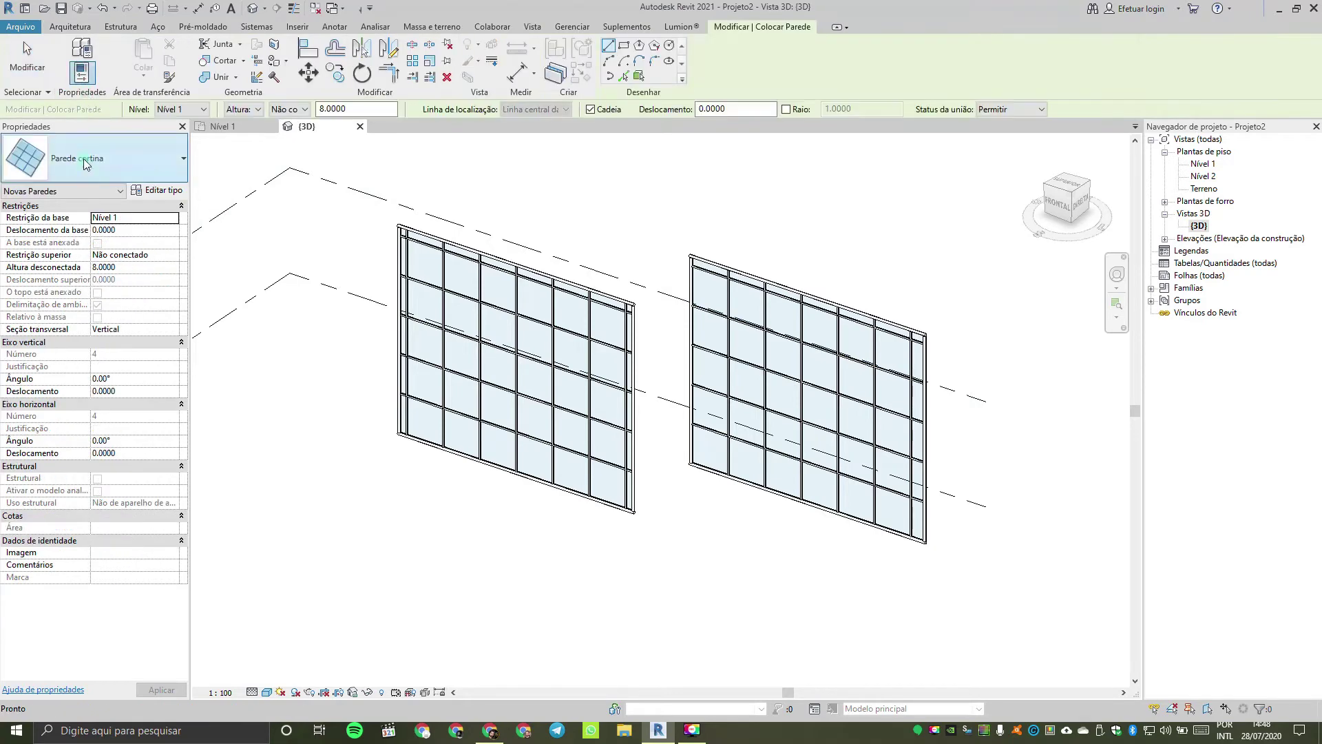
{"action": "left_click", "coordinate": [87, 172]}
{"action": "scroll", "coordinate": [103, 275], "scroll_direction": "up", "scroll_amount": 3}
{"action": "middle_click_drag", "start_coordinate": [705, 480], "coordinate": [453, 393]}
{"action": "left_click", "coordinate": [716, 534]}
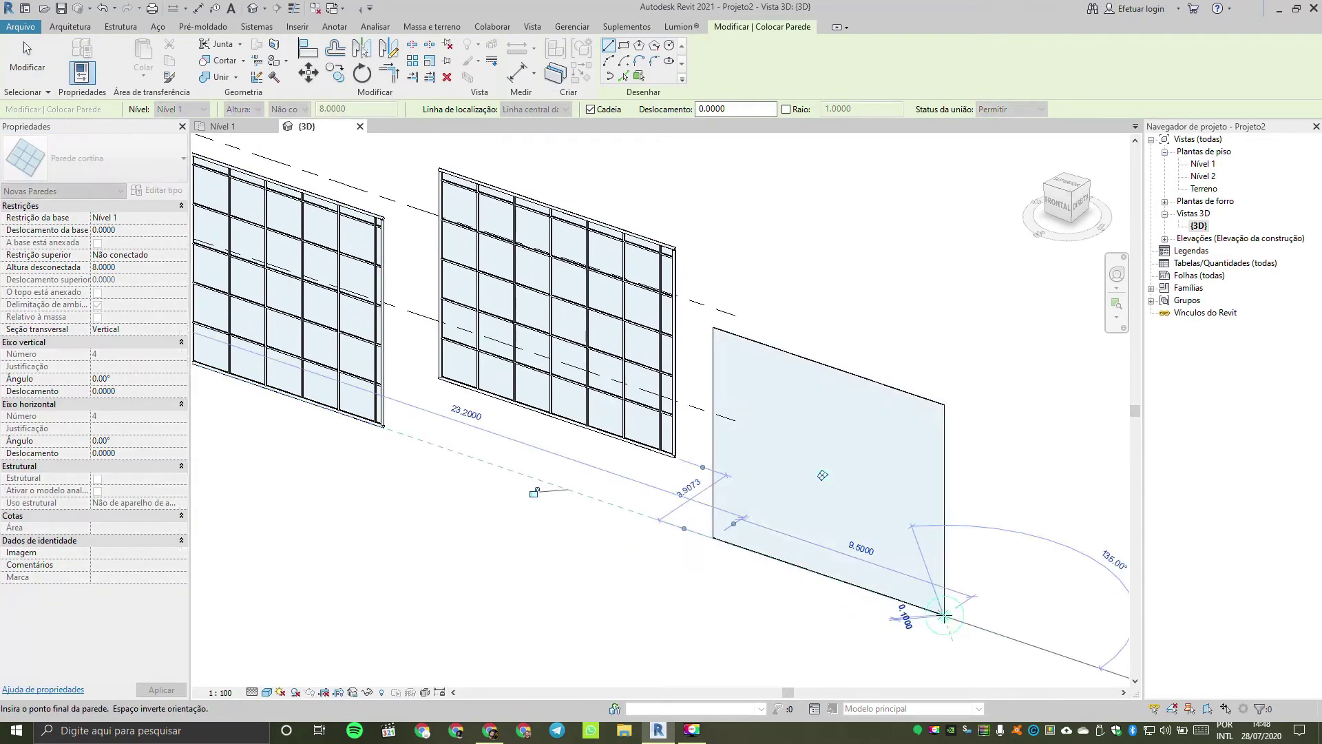
{"action": "left_click", "coordinate": [944, 615]}
{"action": "key", "text": "Escape"}
{"action": "key", "text": "Escape"}
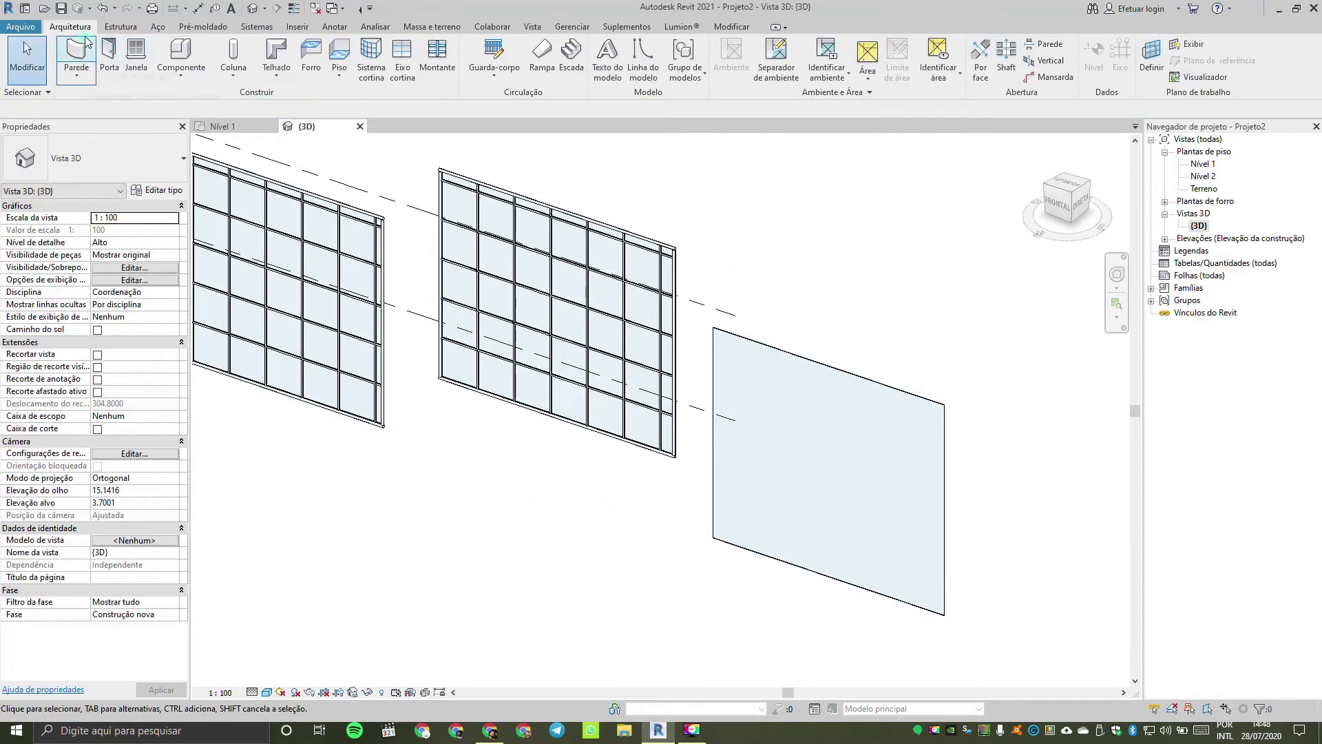
Step: Add six vertical curtain grid lines across the plain wall, at successive spacings of about 1.3, 0.7, 1.9, 1.87, 0.6 and 1.57 m
{"action": "left_click", "coordinate": [402, 64]}
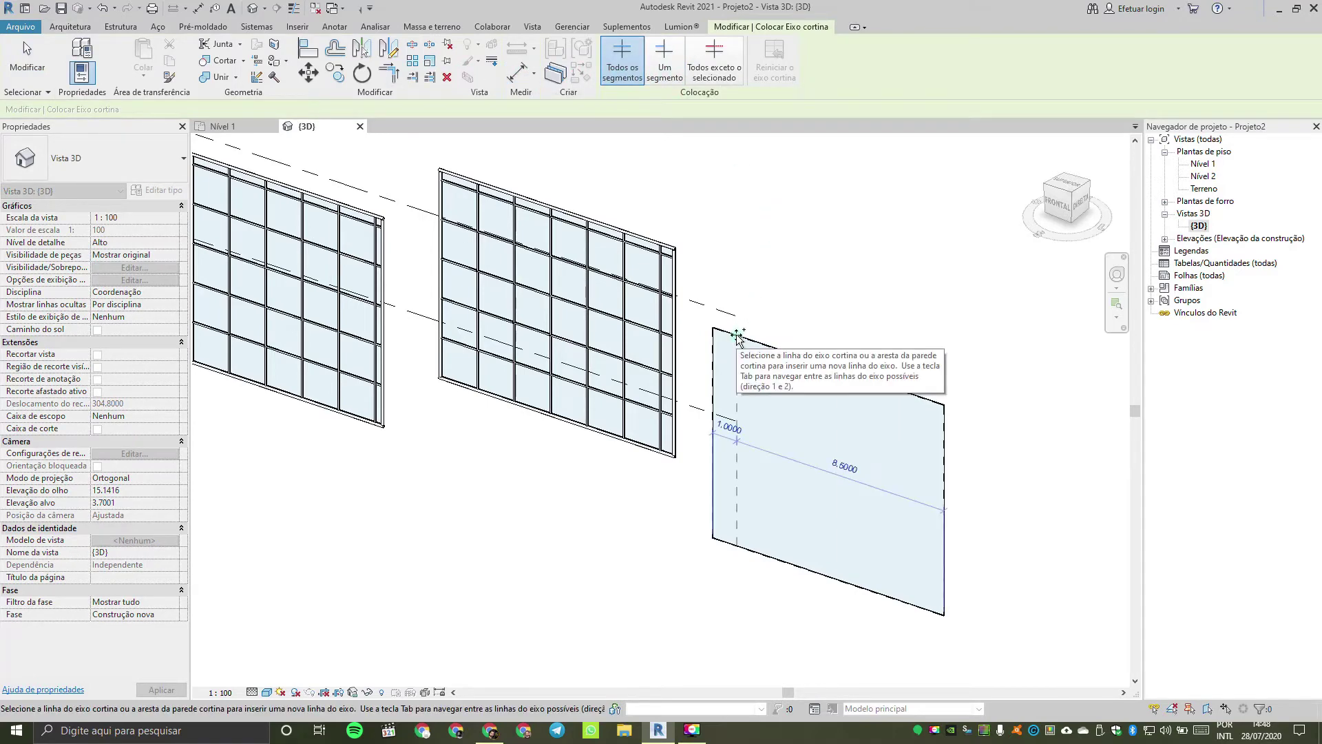
{"action": "middle_click_drag", "start_coordinate": [744, 333], "coordinate": [685, 320]}
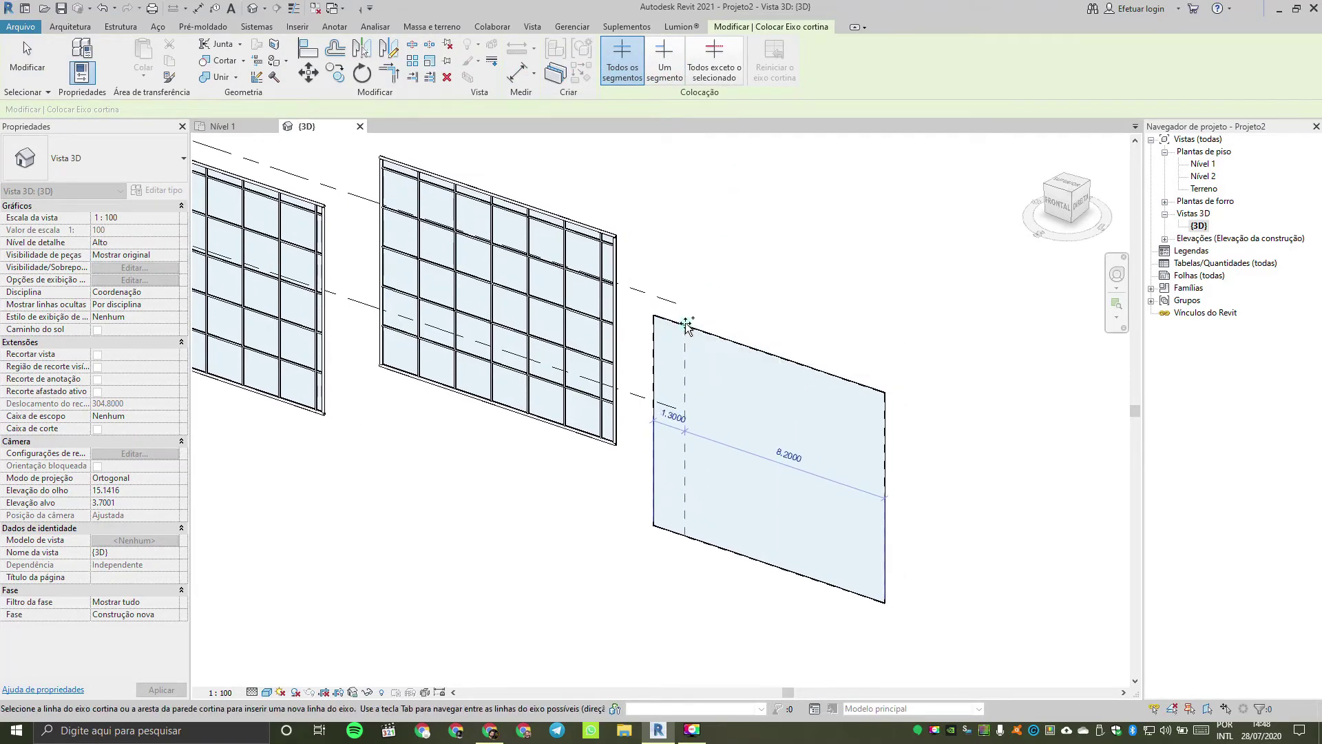
{"action": "left_click", "coordinate": [686, 323]}
{"action": "left_click", "coordinate": [703, 331]}
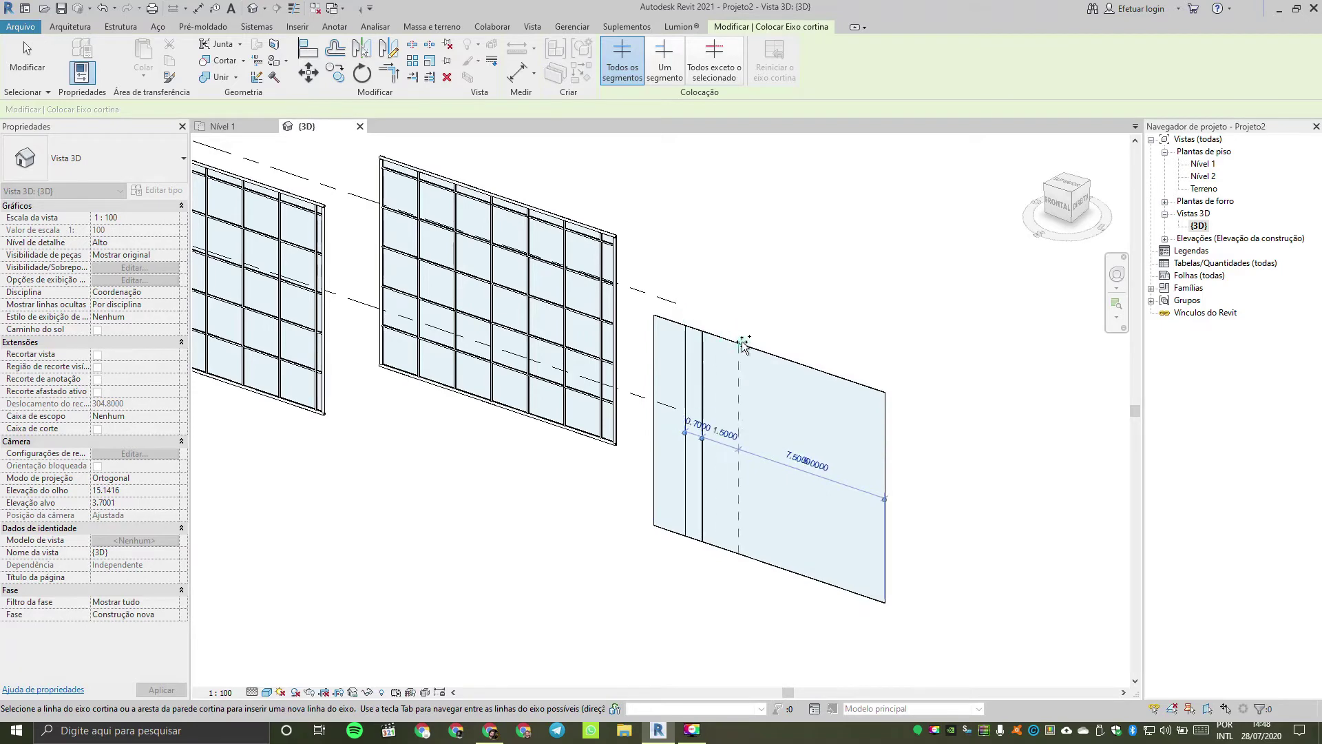
{"action": "left_click", "coordinate": [749, 344]}
{"action": "left_click", "coordinate": [793, 361]}
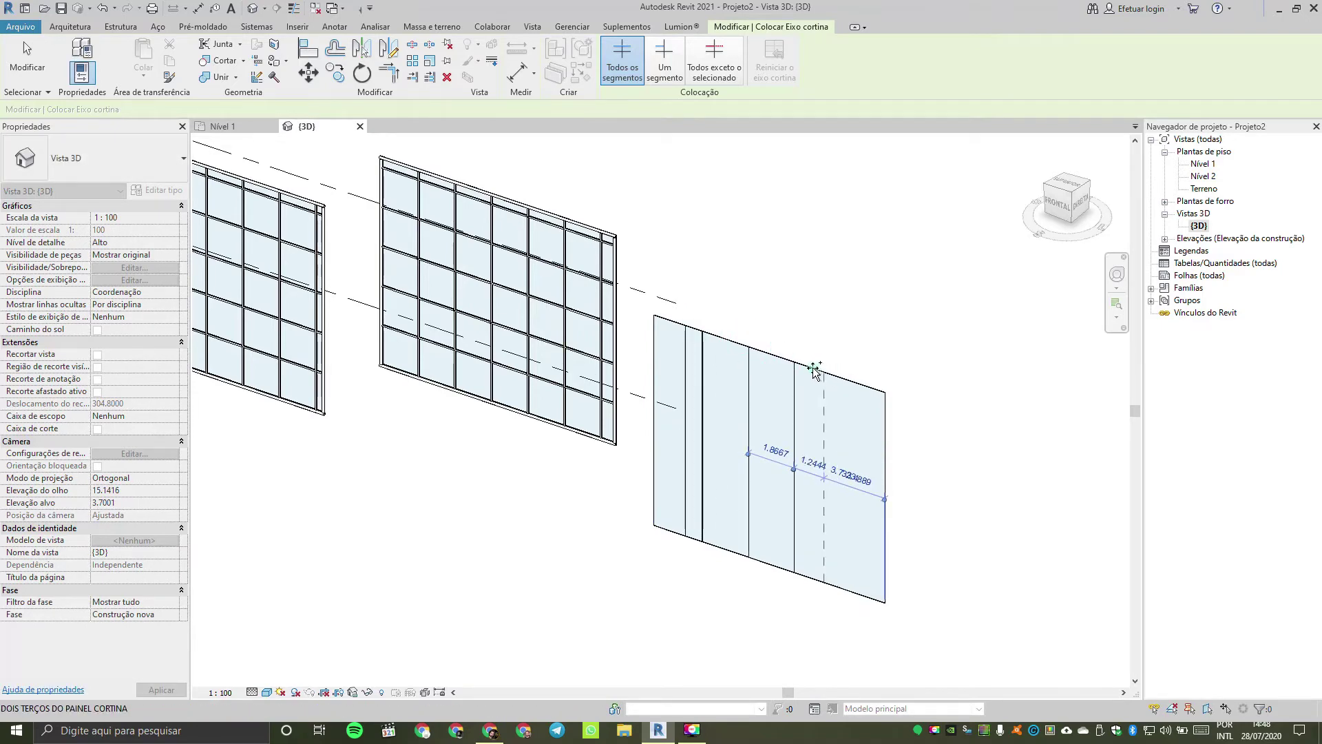
{"action": "left_click", "coordinate": [809, 367]}
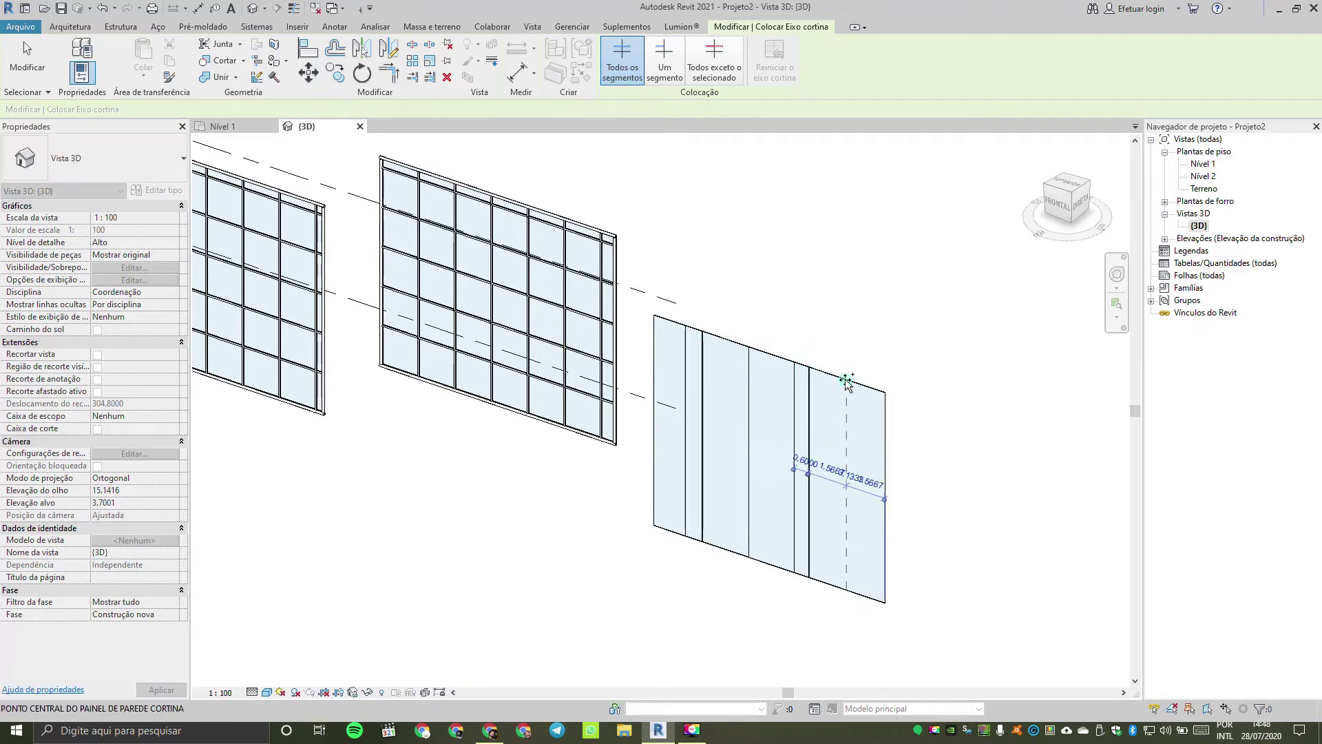
{"action": "left_click", "coordinate": [846, 381]}
{"action": "key", "text": "Escape"}
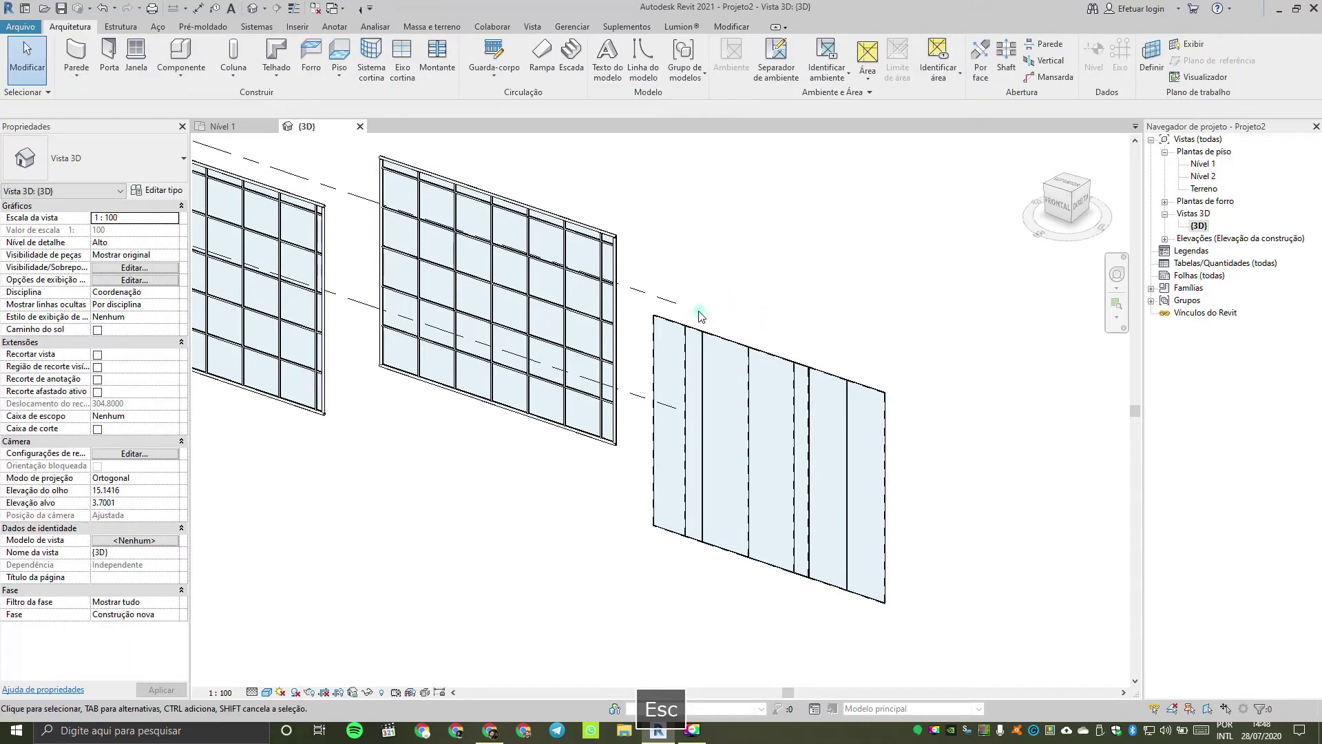
Step: Set the first vertical grid line 1.4 m from the plain wall's start edge and the second line 0.5 m beyond it
{"action": "left_click", "coordinate": [687, 357]}
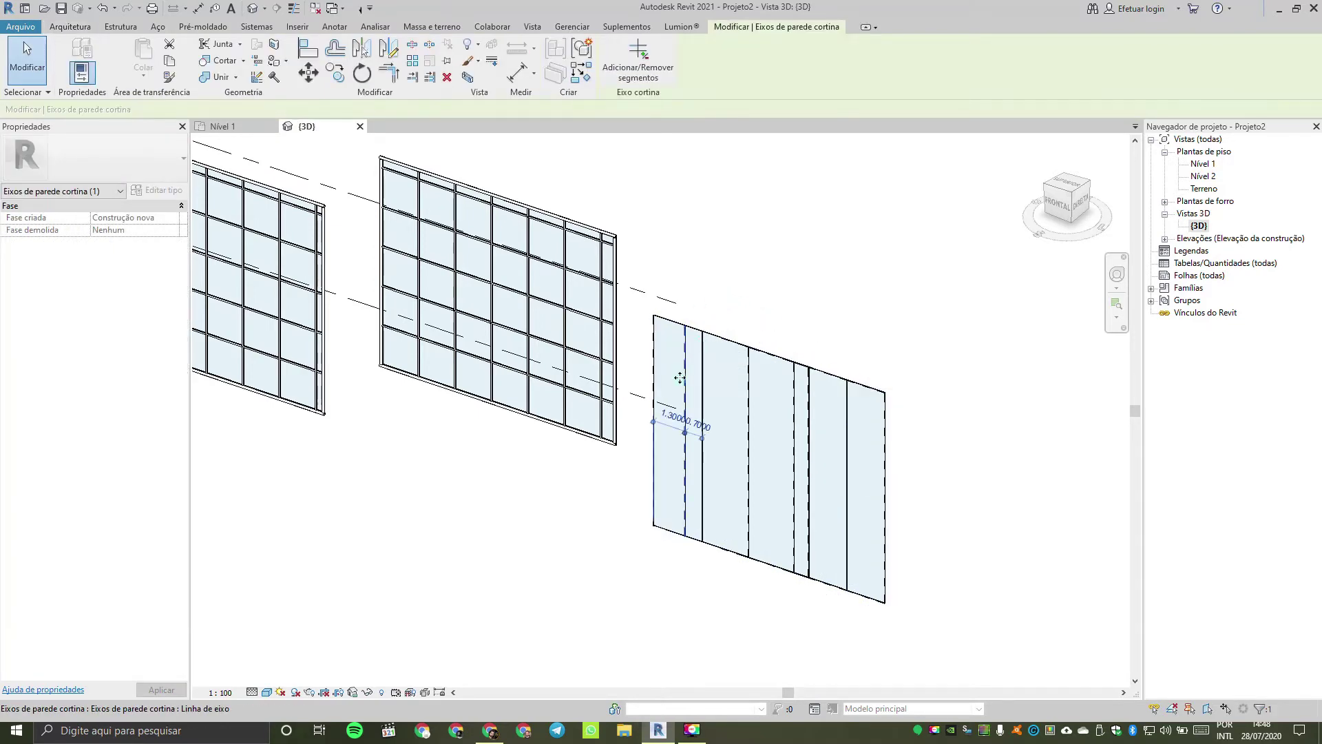
{"action": "left_click", "coordinate": [670, 418]}
{"action": "type", "text": "1.4"}
{"action": "key", "text": "Return"}
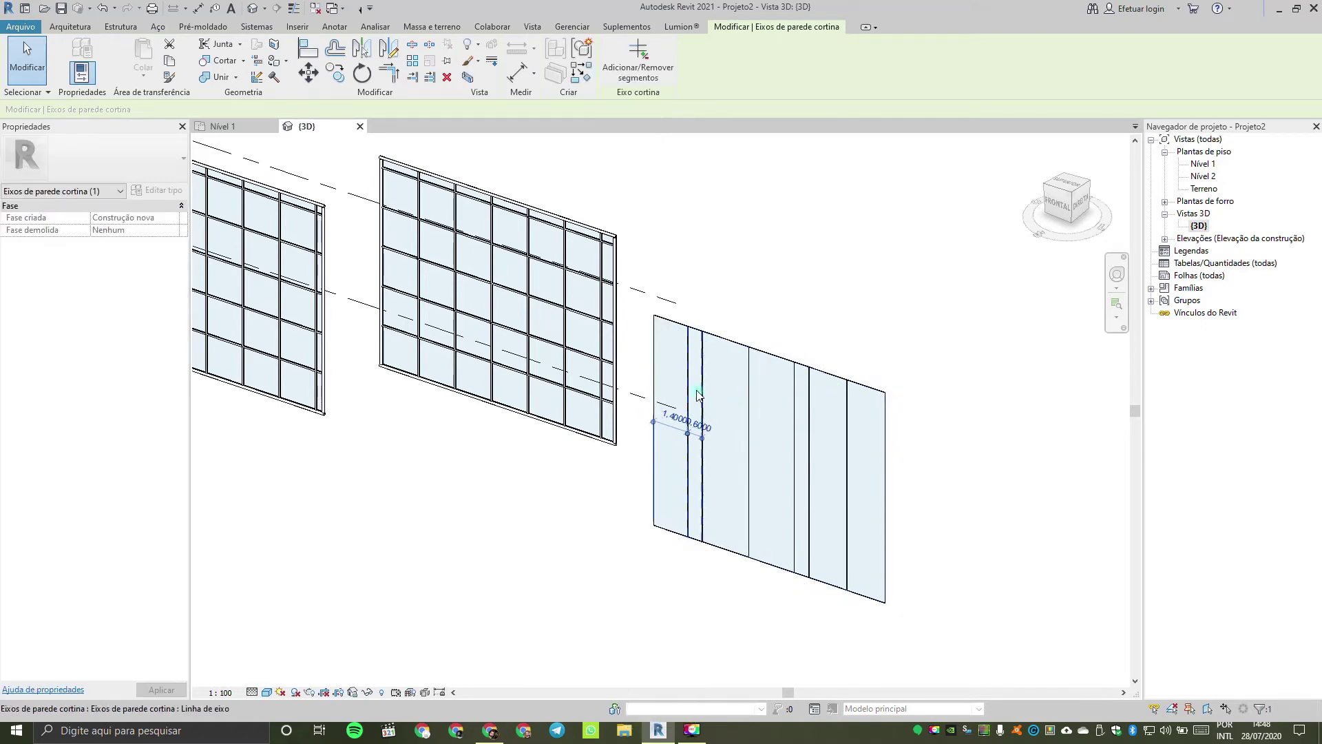
{"action": "left_click", "coordinate": [698, 426]}
{"action": "type", "text": "0.5"}
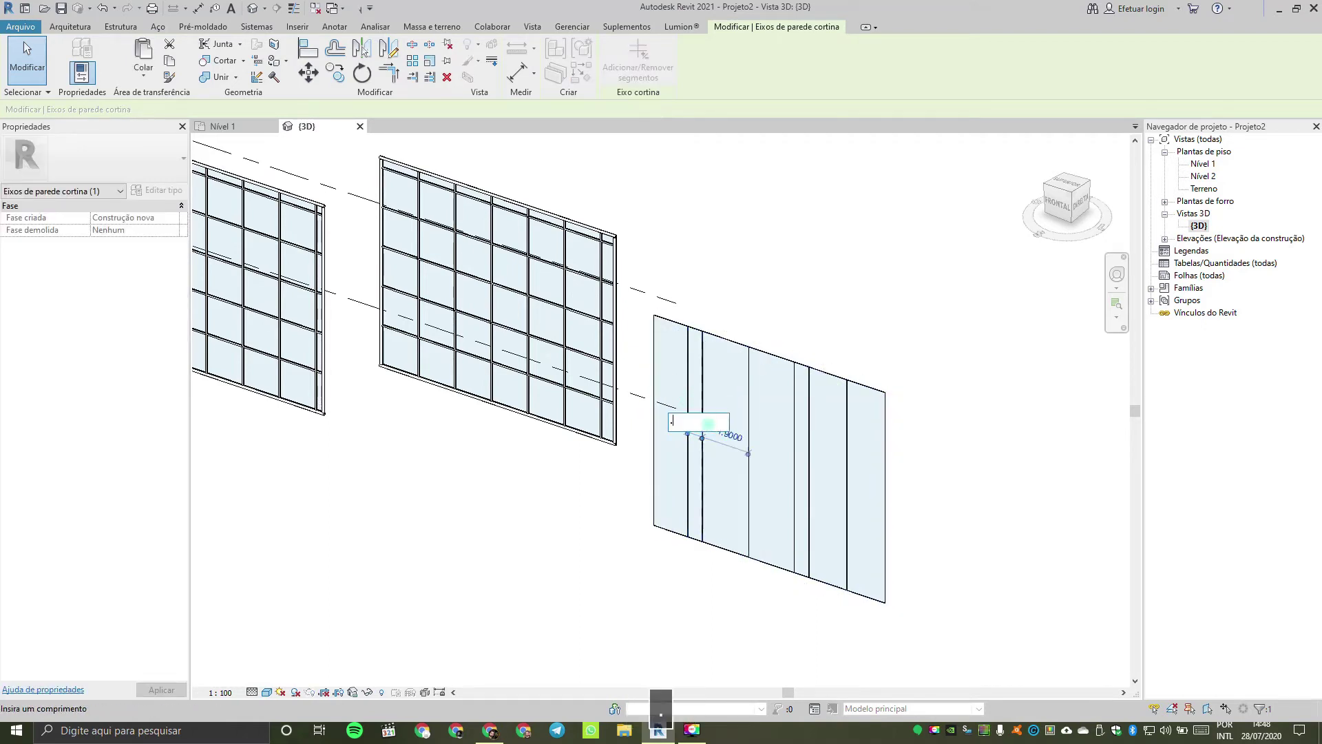
{"action": "key", "text": "Return"}
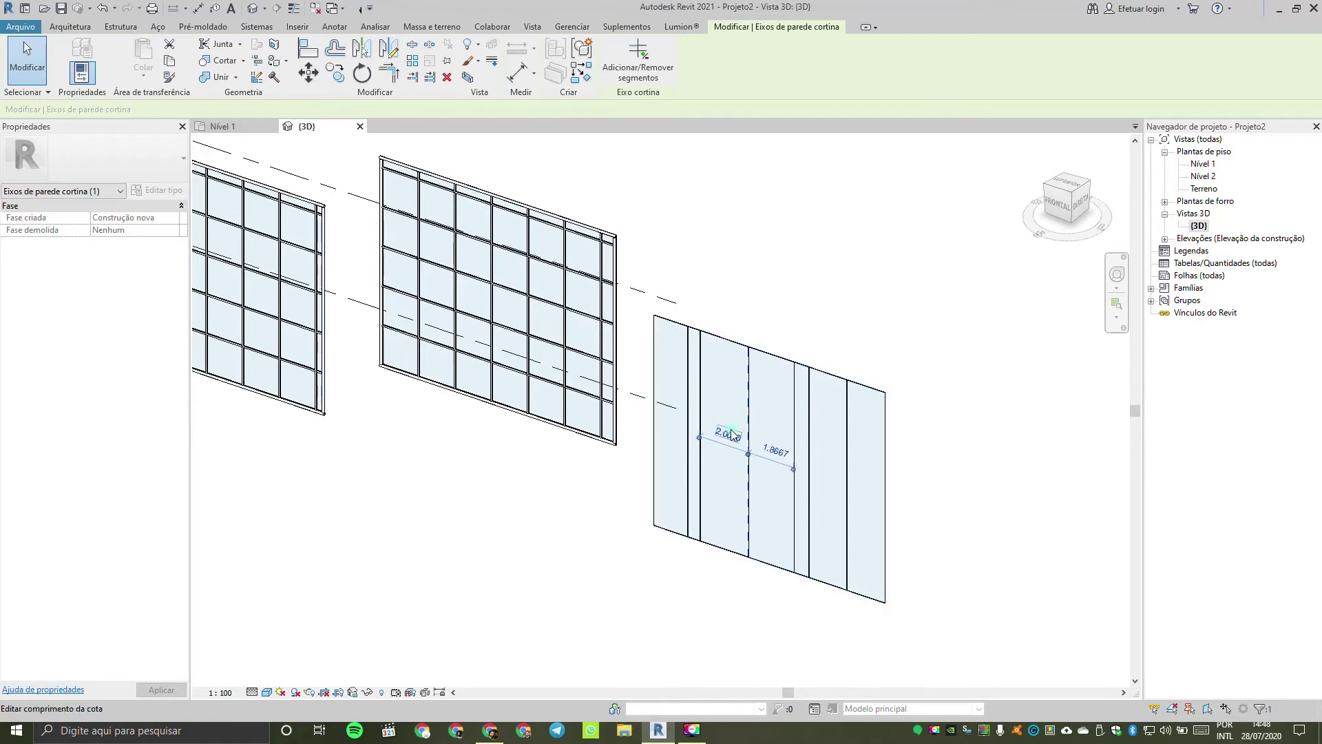
Step: Space the third and fourth vertical grid lines of the plain wall 1.4 m each from the line before
{"action": "left_click", "coordinate": [727, 434]}
{"action": "type", "text": "1.4"}
{"action": "key", "text": "Return"}
{"action": "left_click", "coordinate": [795, 407]}
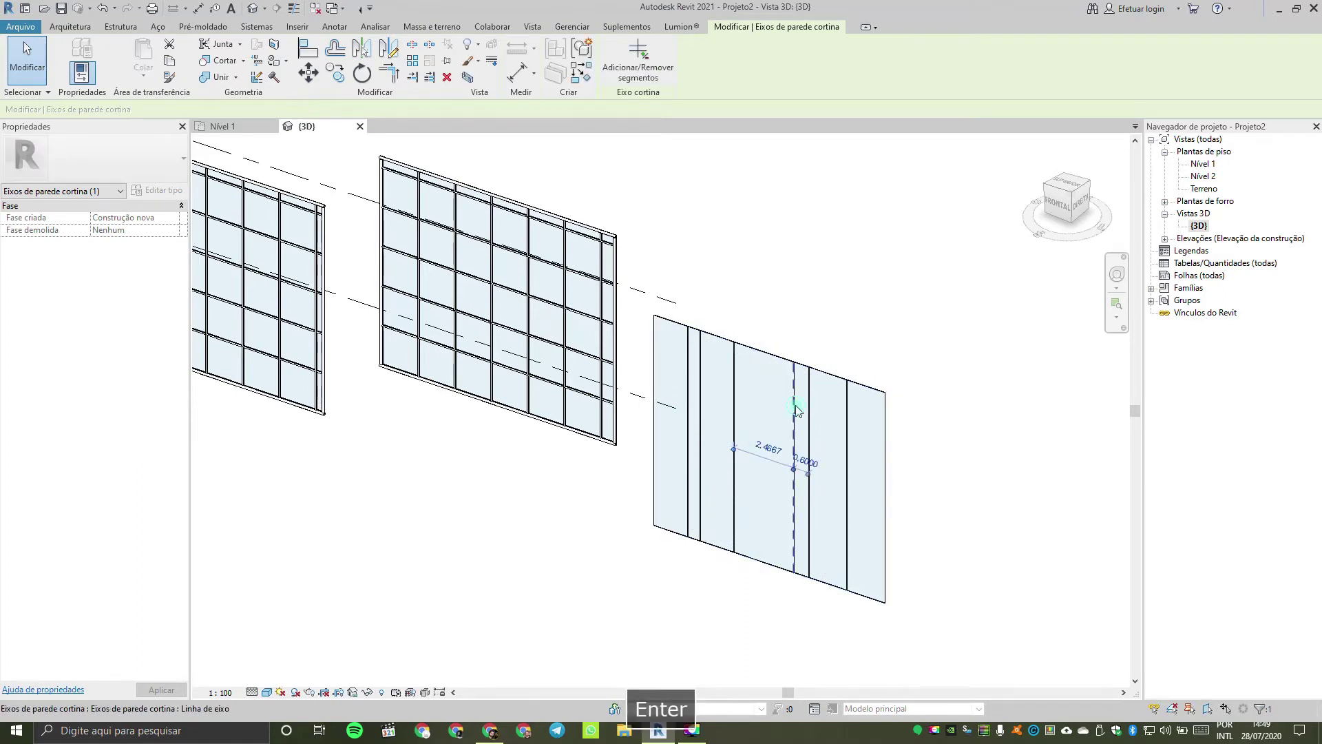
{"action": "left_click", "coordinate": [767, 444]}
{"action": "type", "text": "1.4"}
{"action": "key", "text": "Return"}
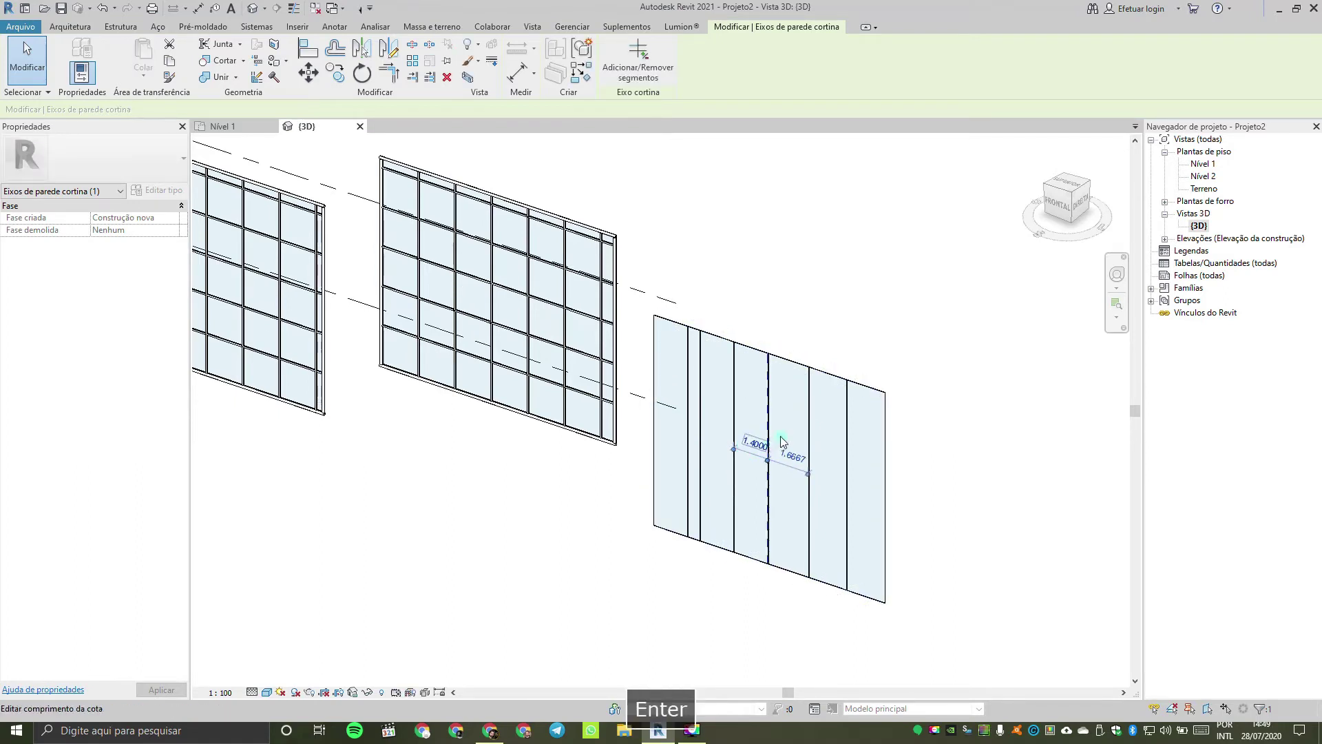
Step: Set the fifth vertical grid line 0.5 m from the fourth and clear the selection
{"action": "left_click", "coordinate": [809, 420]}
{"action": "left_click", "coordinate": [797, 453]}
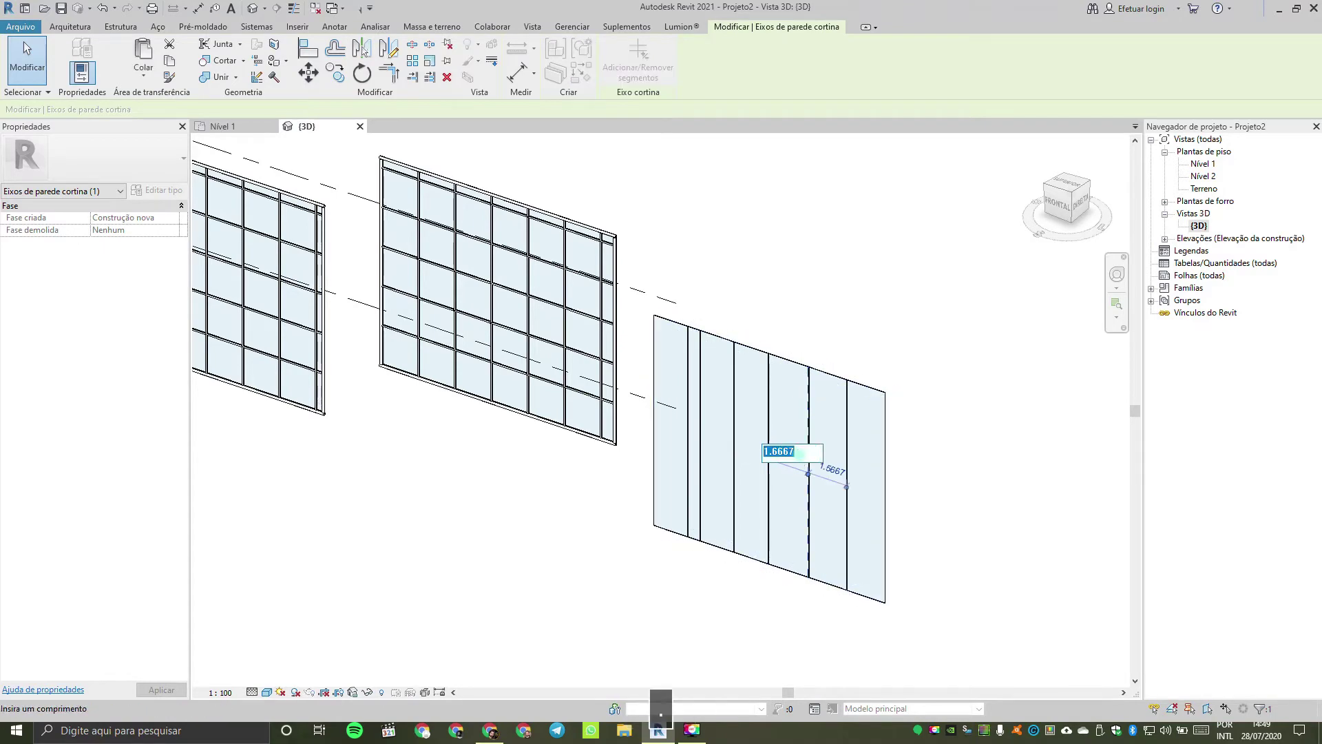
{"action": "type", "text": ".5"}
{"action": "key", "text": "Return"}
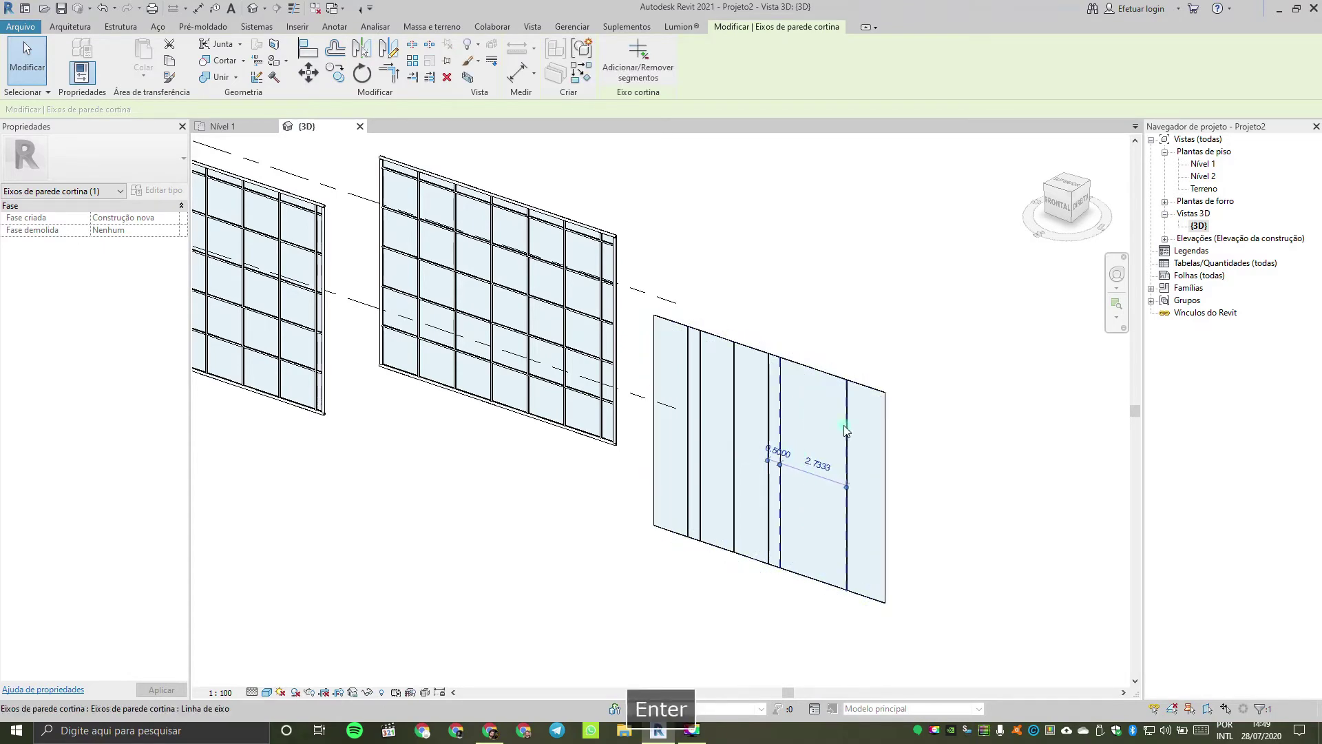
{"action": "left_click", "coordinate": [899, 193]}
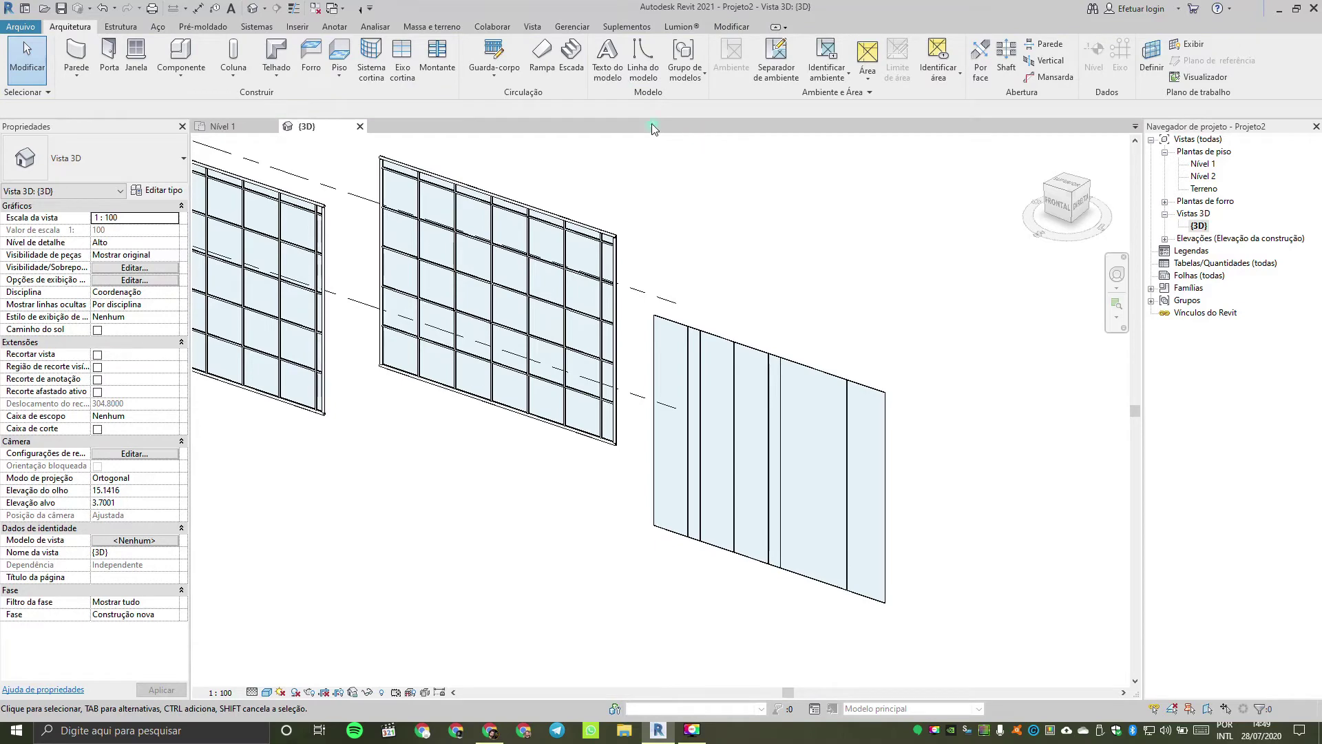
Step: Add four full-width horizontal grid lines to the plain wall, two near the top and two lower ones about 1.45 m apart
{"action": "left_click", "coordinate": [402, 59]}
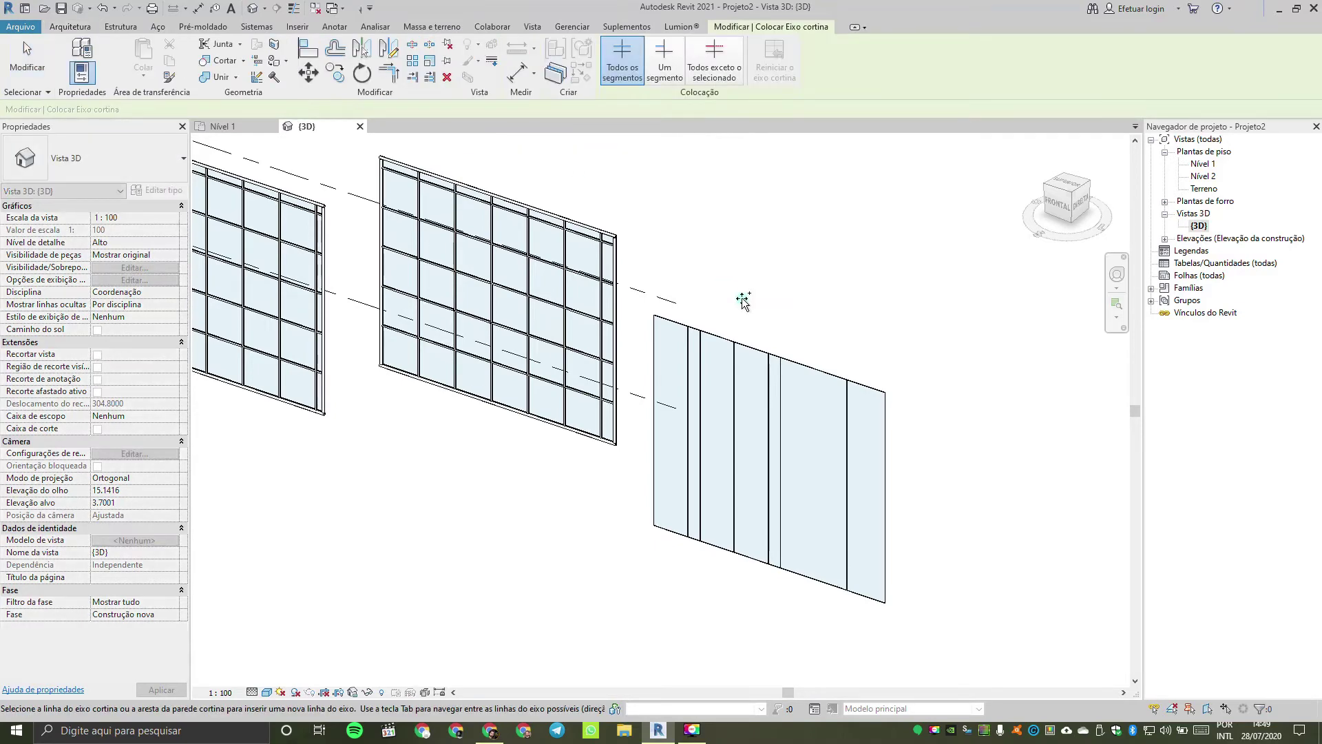
{"action": "left_click", "coordinate": [654, 357]}
{"action": "left_click", "coordinate": [653, 376]}
{"action": "left_click", "coordinate": [663, 458]}
{"action": "left_click", "coordinate": [654, 483]}
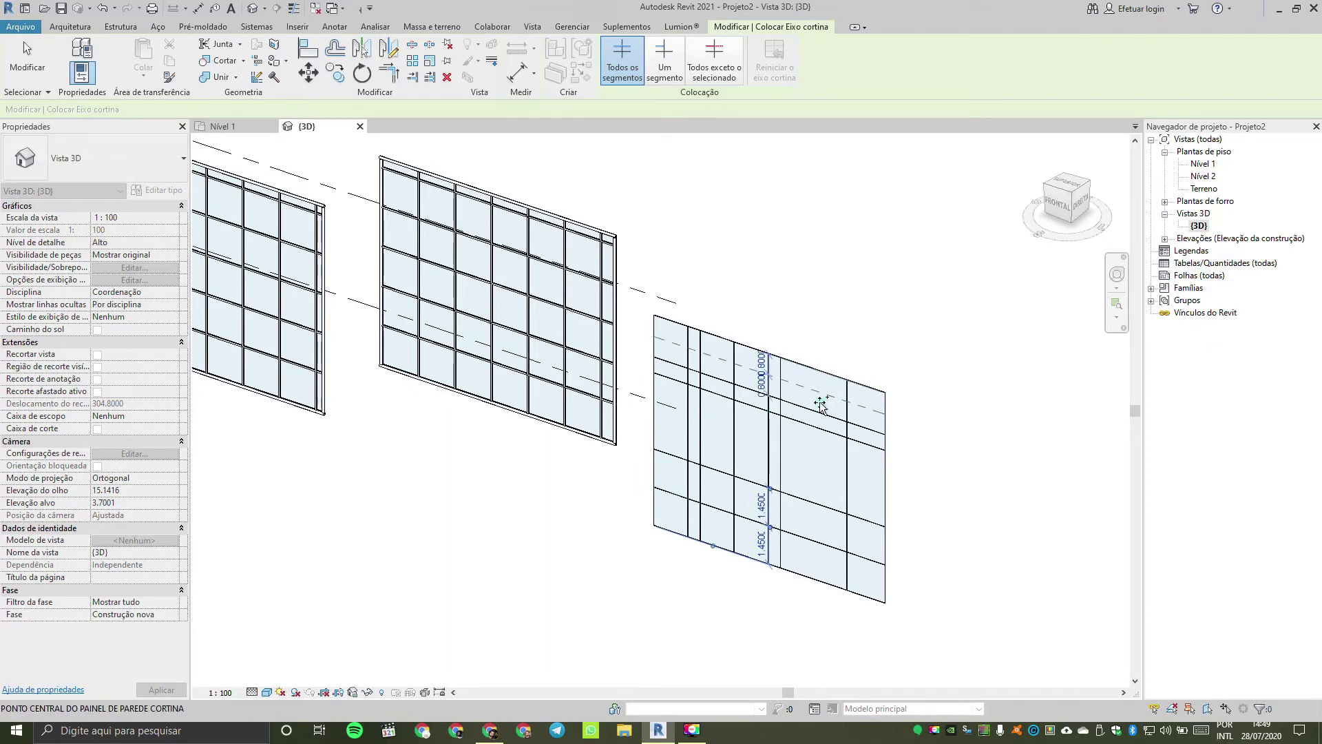
Step: Split four panels of the plain wall with single-segment grid lines, two vertical between the fifth and sixth lines and two horizontal in the tall row
{"action": "left_click", "coordinate": [665, 57]}
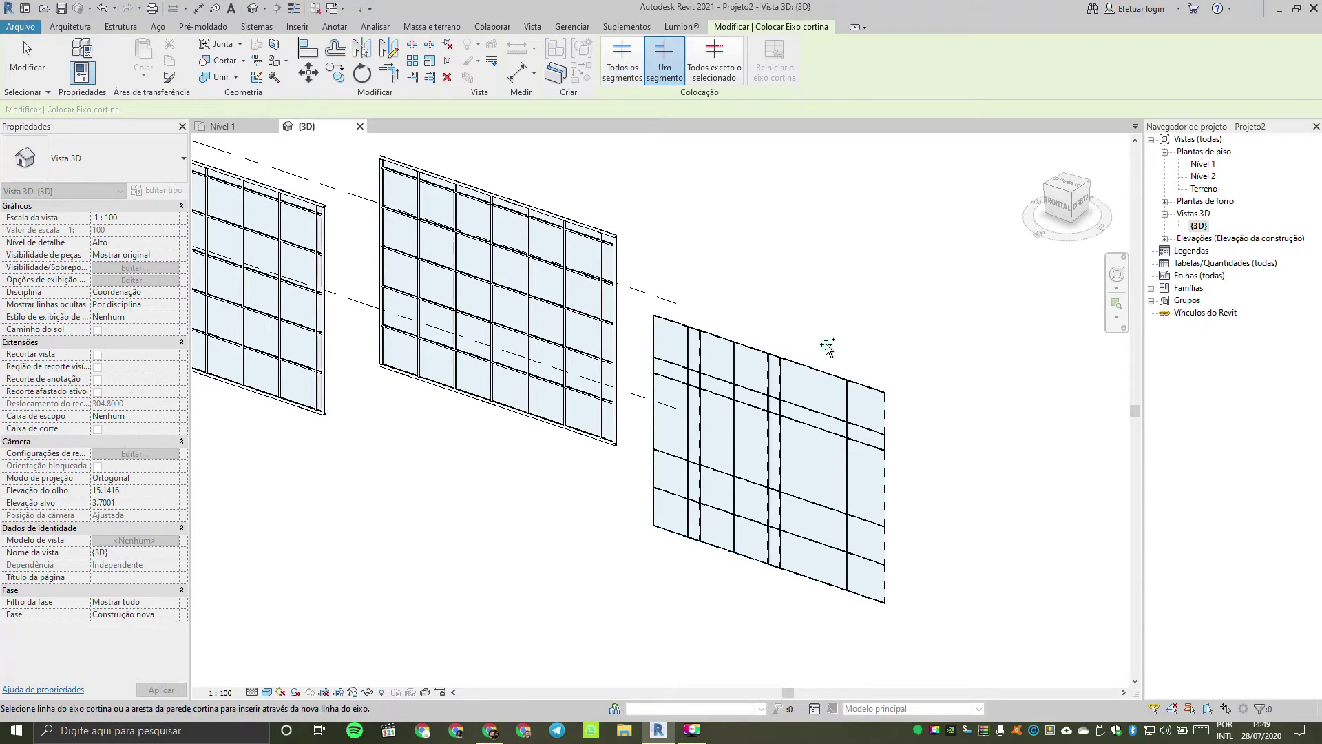
{"action": "left_click", "coordinate": [815, 365]}
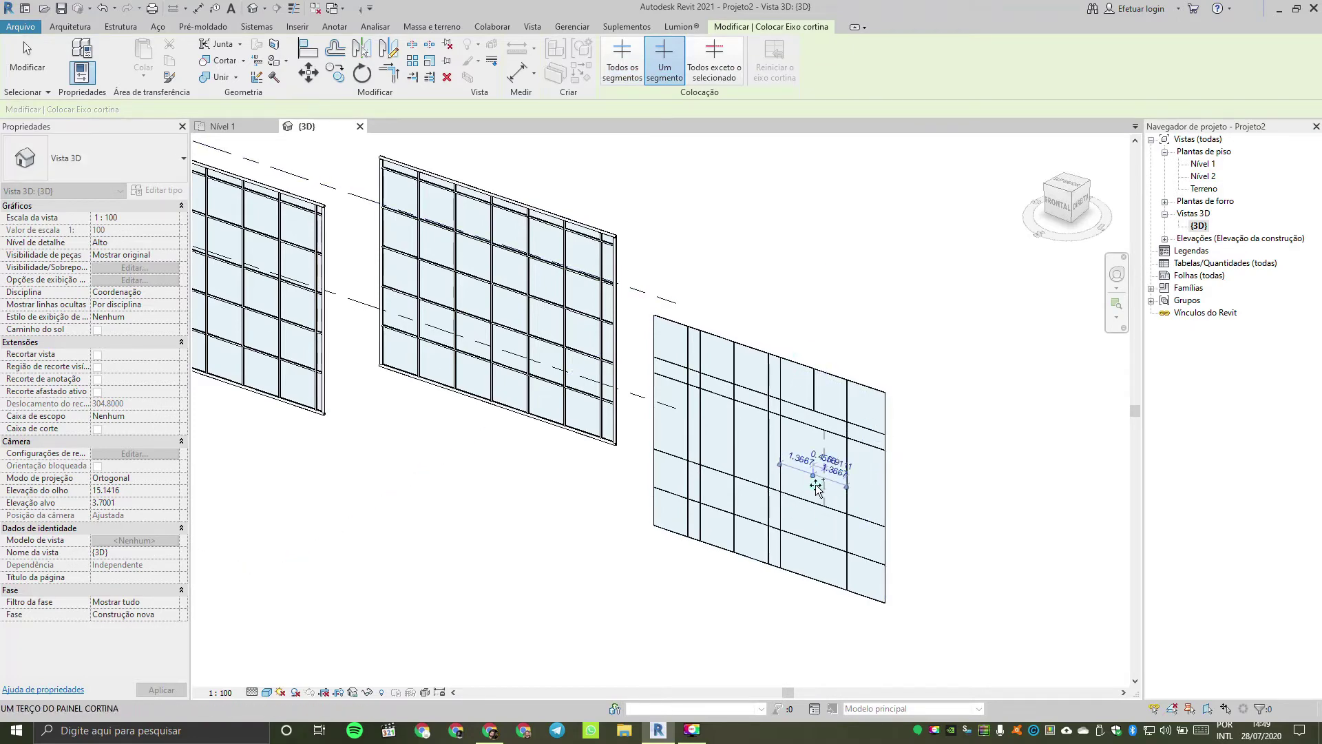
{"action": "left_click", "coordinate": [813, 448]}
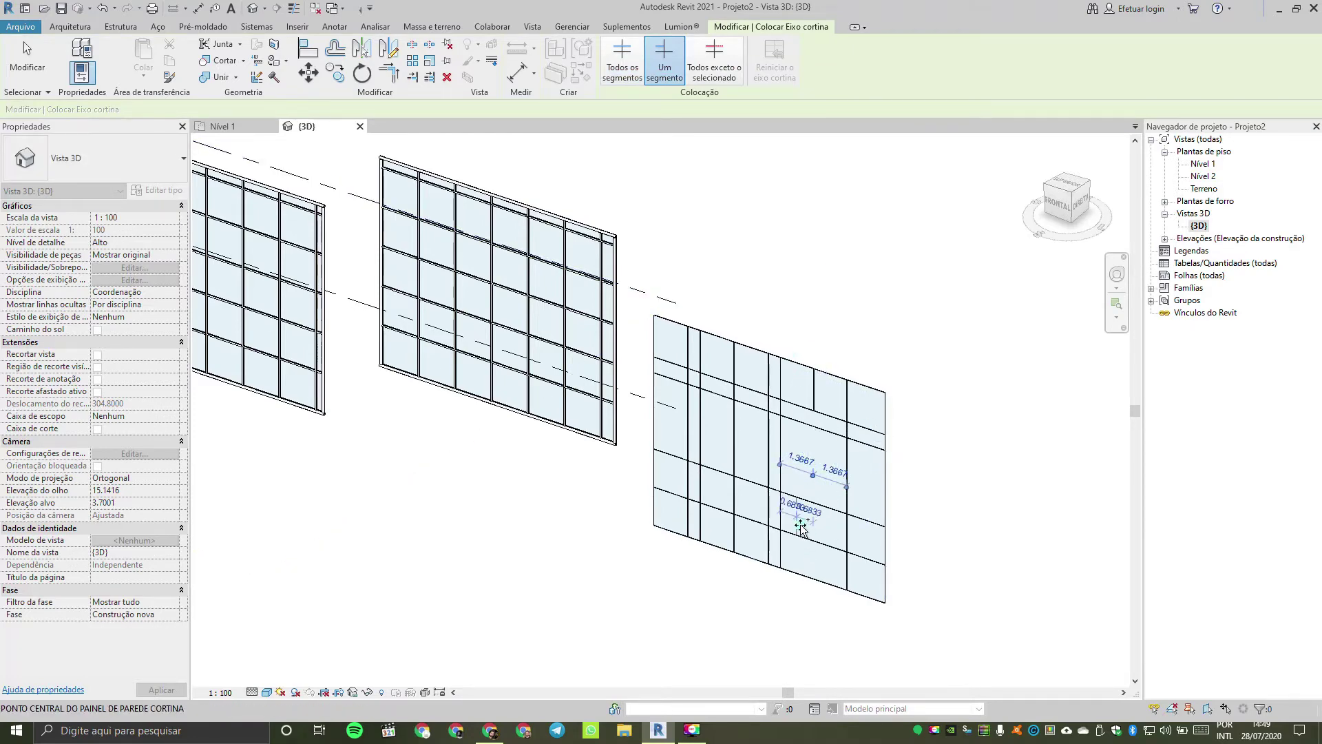
{"action": "scroll", "coordinate": [812, 530], "scroll_direction": "up", "scroll_amount": 3}
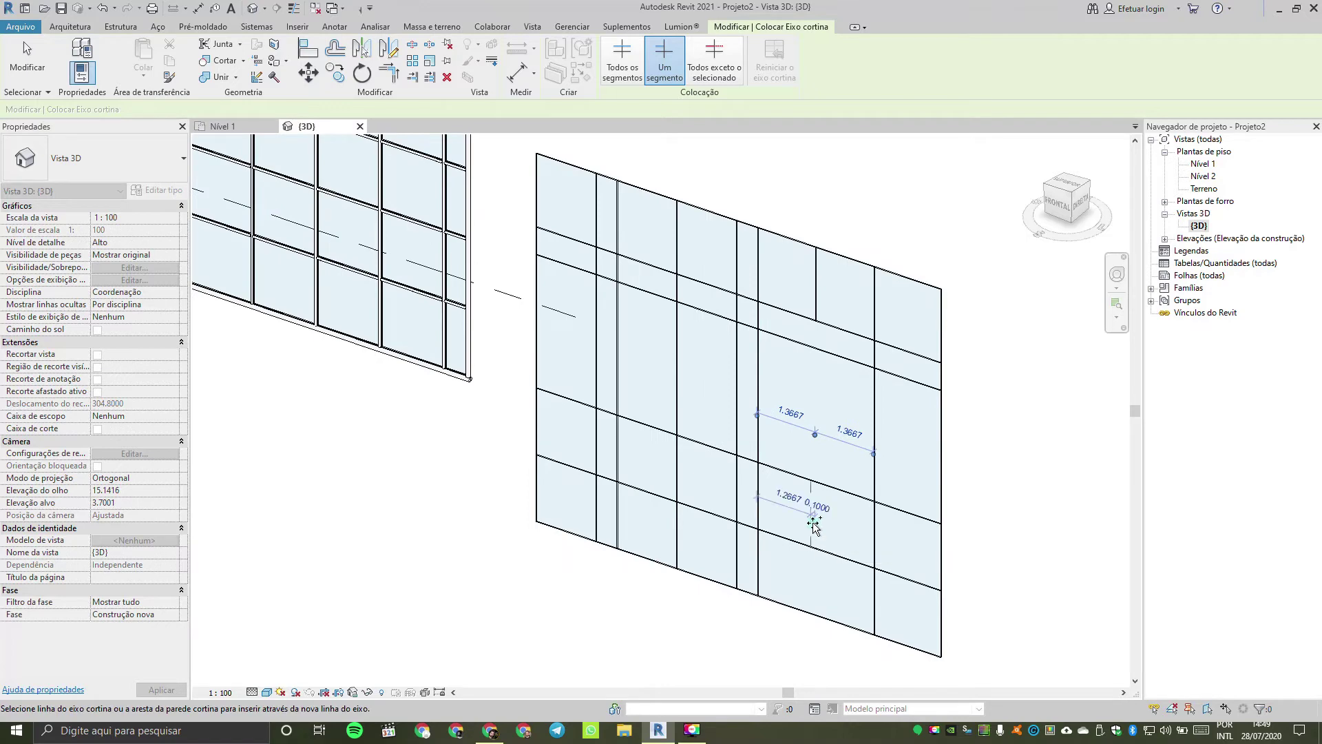
{"action": "left_click", "coordinate": [815, 518]}
{"action": "left_click", "coordinate": [910, 446]}
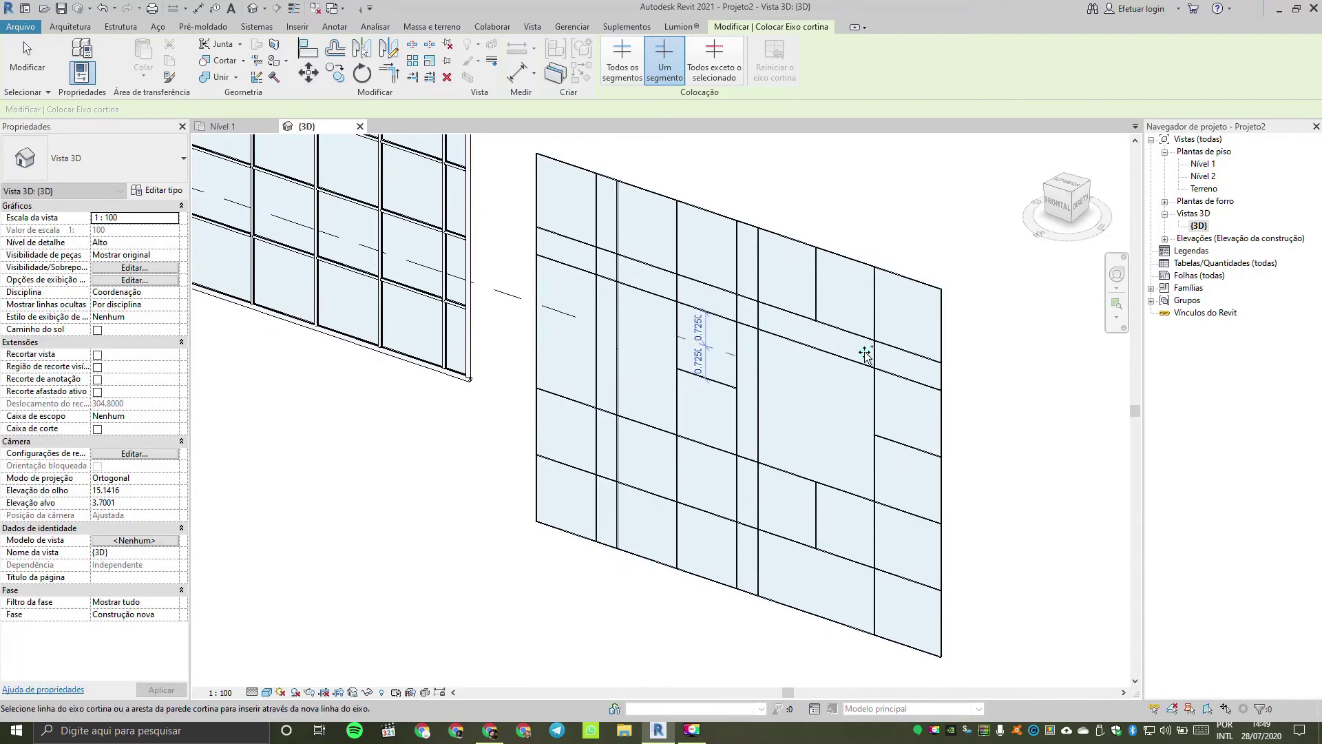
{"action": "scroll", "coordinate": [870, 354], "scroll_direction": "down", "scroll_amount": 3}
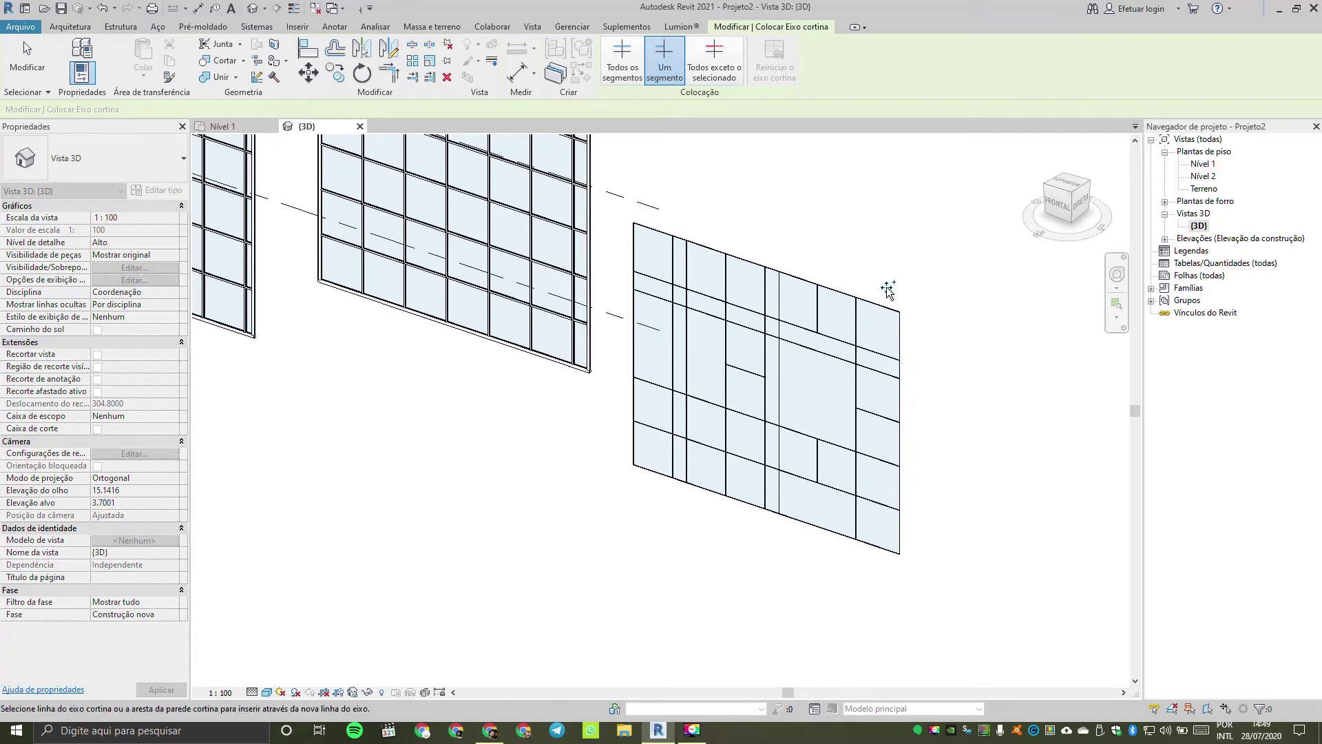
Step: Add a horizontal grid line midway through the bottom row, excluding its segment between the second and third vertical lines
{"action": "left_click", "coordinate": [713, 60]}
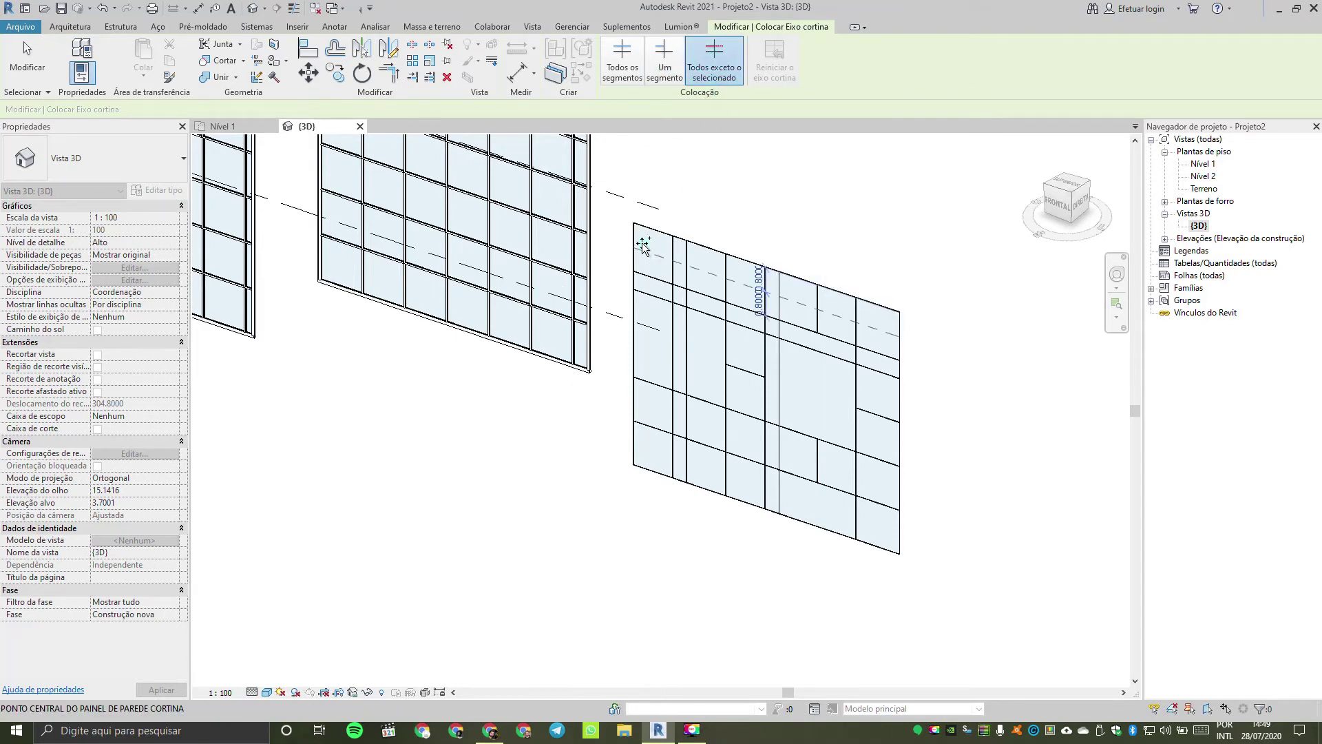
{"action": "left_click", "coordinate": [633, 446]}
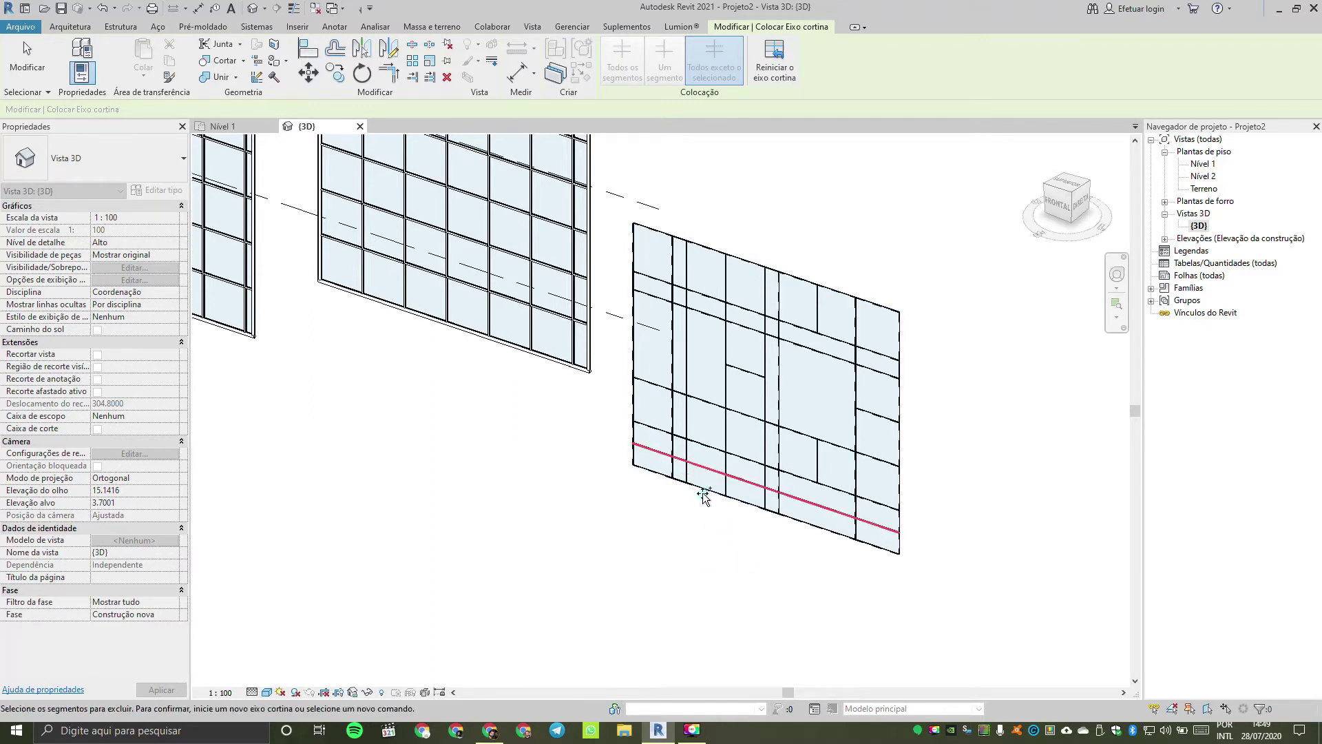
{"action": "key", "text": "Return"}
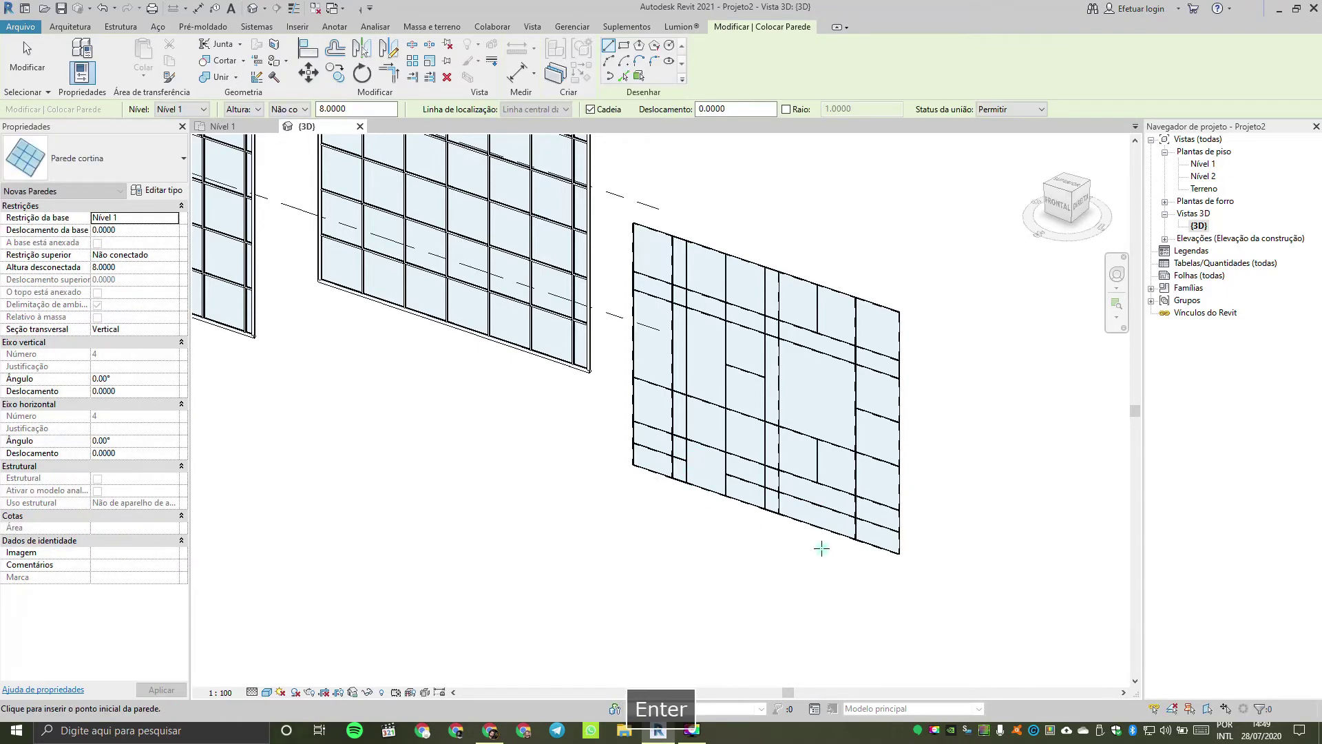
{"action": "middle_click_drag", "start_coordinate": [980, 487], "coordinate": [962, 497]}
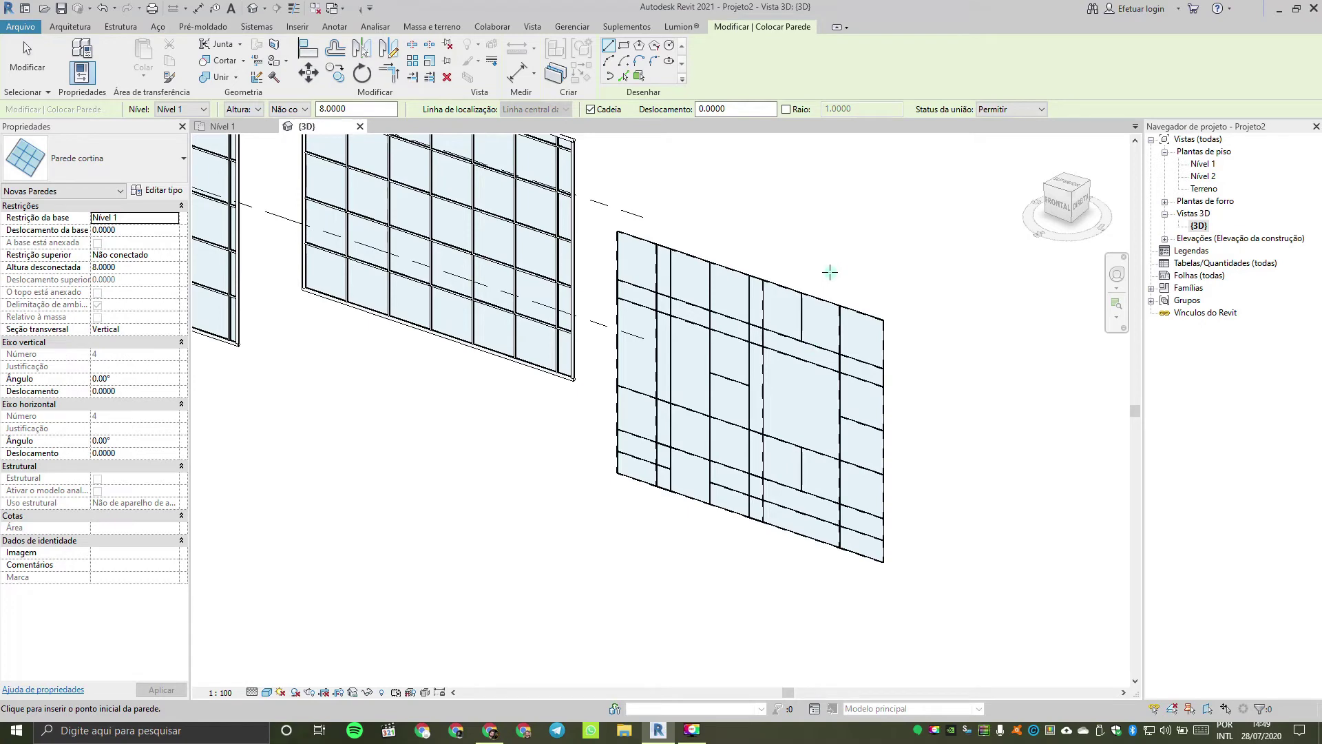
{"action": "key", "text": "Escape"}
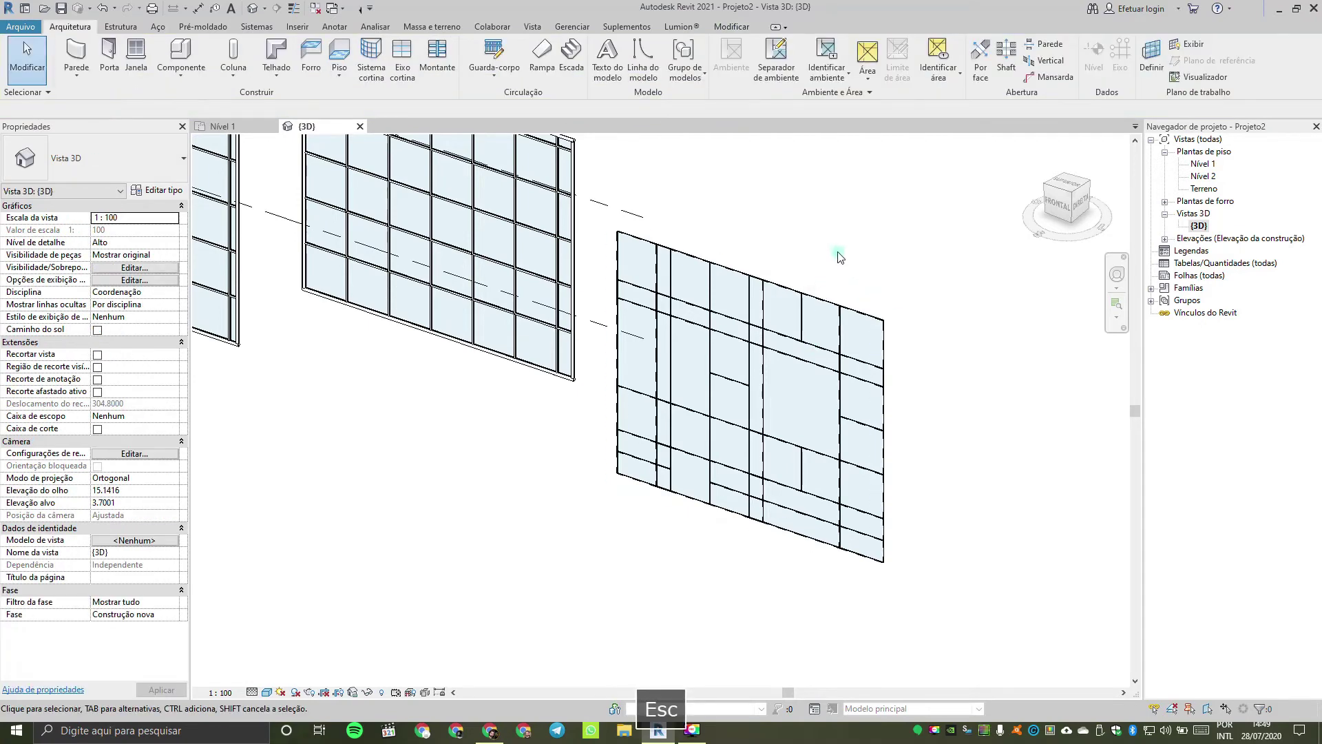
Step: Try circular Raio de 50 mm mullions on all grid lines of the plain wall and undo the placement
{"action": "left_click", "coordinate": [440, 69]}
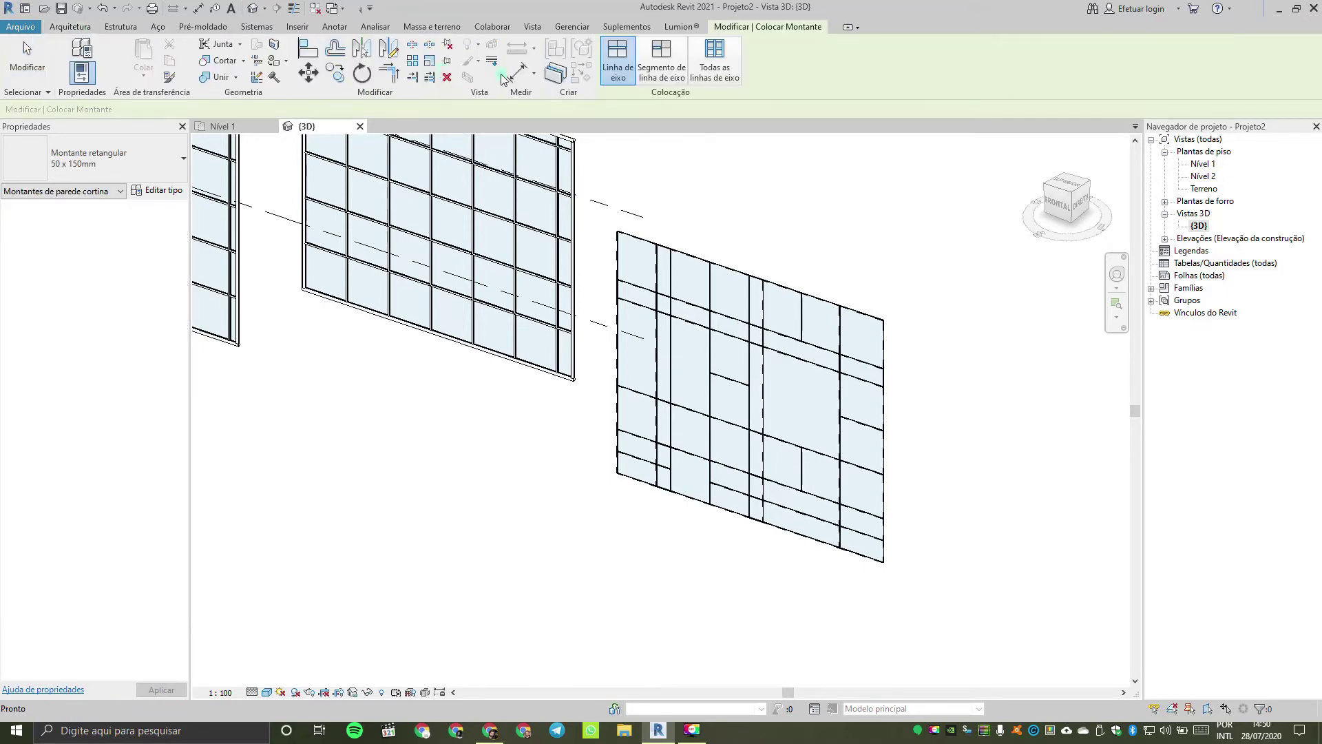
{"action": "left_click", "coordinate": [714, 62]}
{"action": "left_click", "coordinate": [118, 160]}
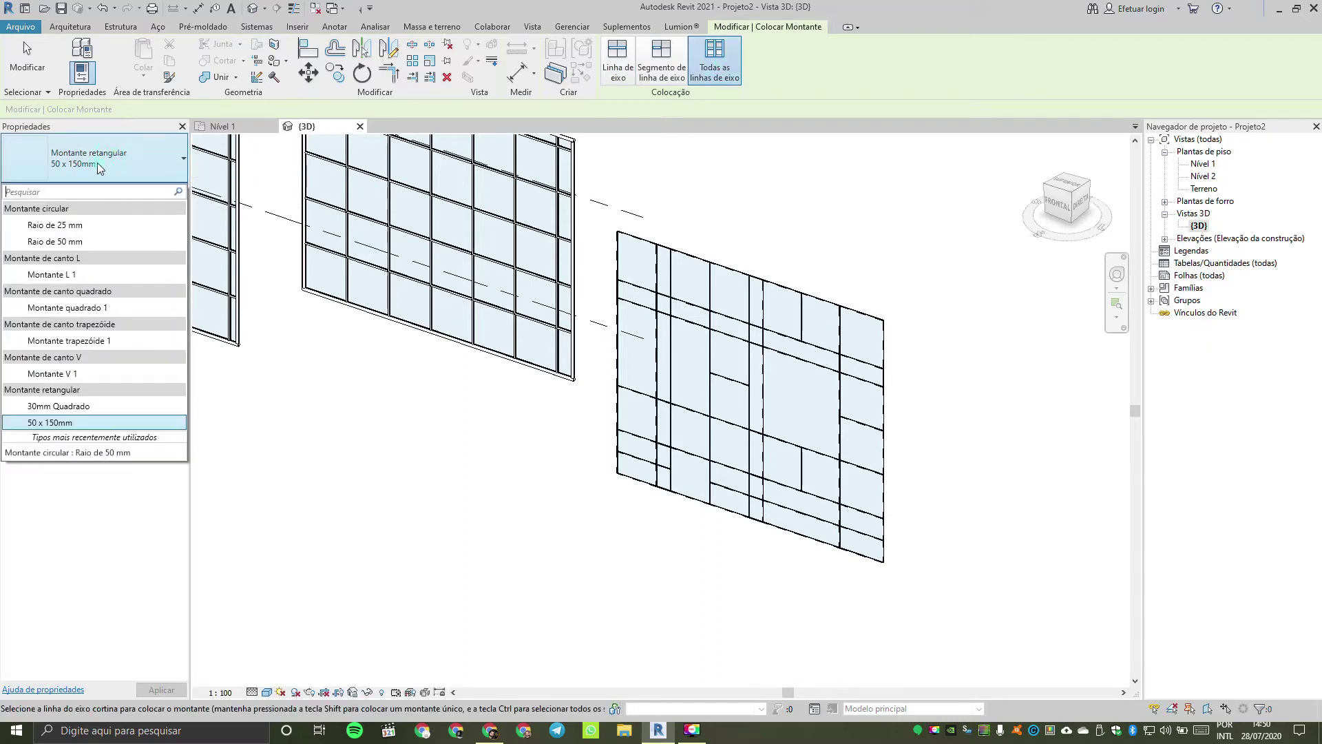
{"action": "left_click", "coordinate": [54, 241]}
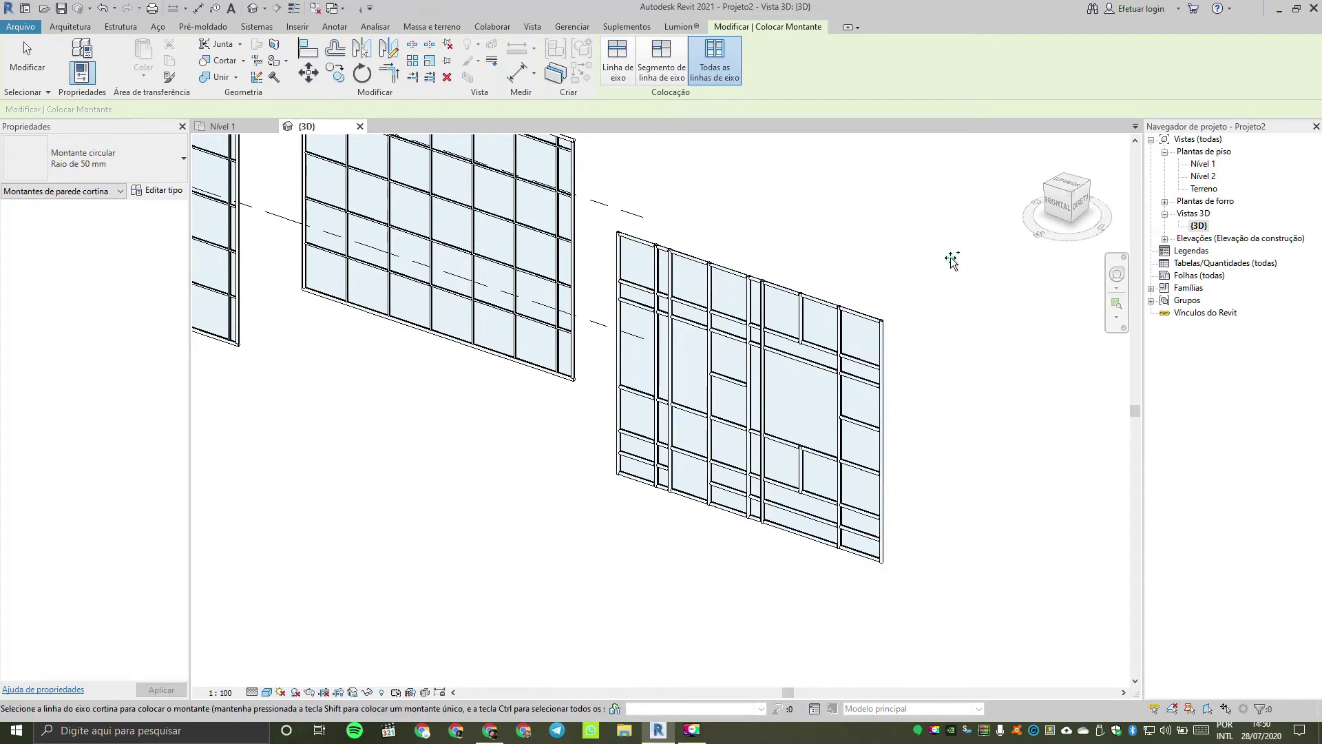
{"action": "key", "text": "ctrl+z"}
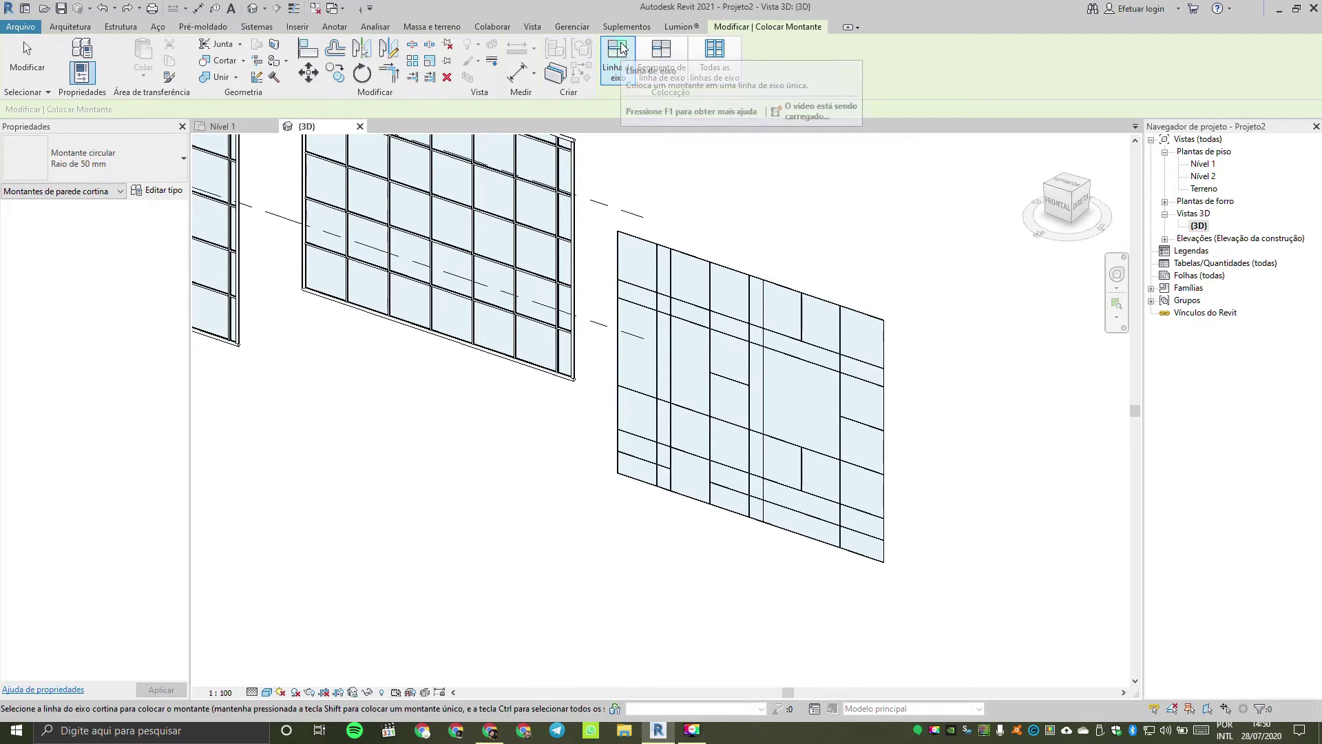
Step: Place circular Raio de 50 mm mullions along the plain wall's start edge and its first and third vertical grid lines
{"action": "left_click", "coordinate": [618, 238]}
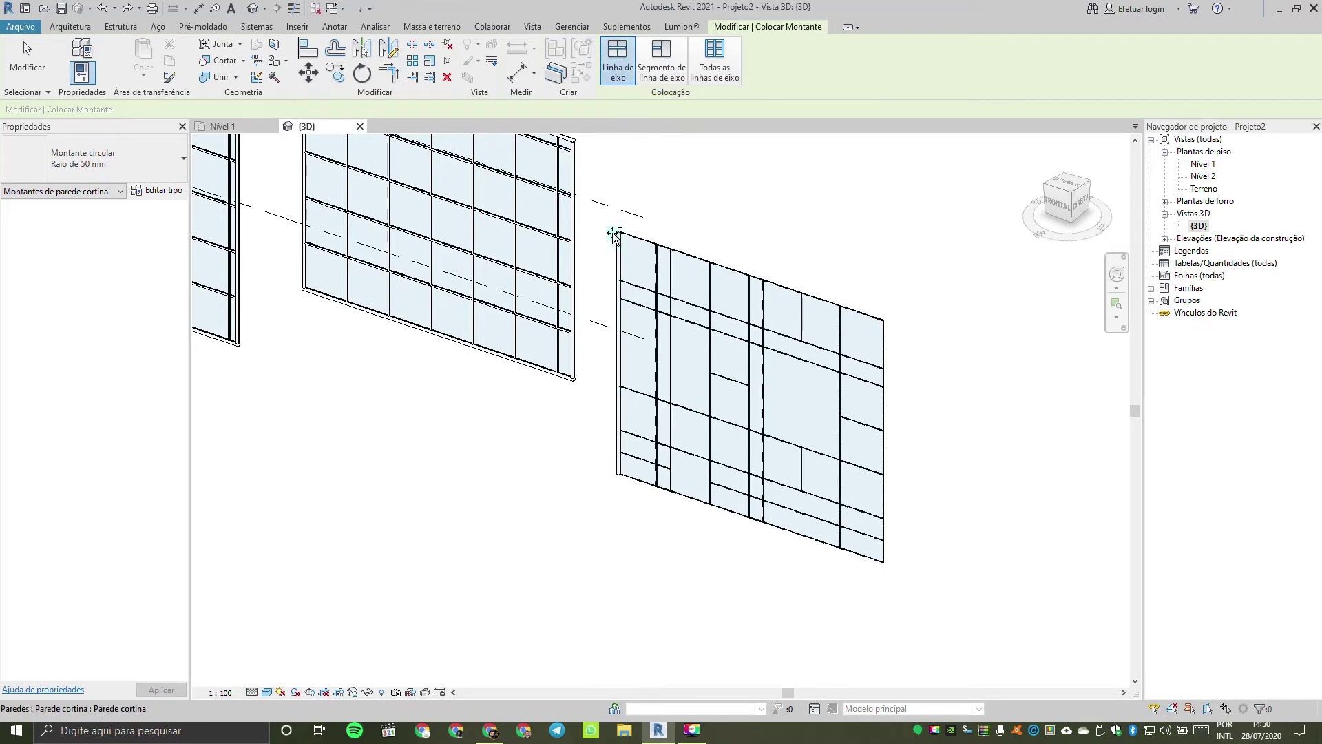
{"action": "left_click", "coordinate": [657, 267]}
{"action": "left_click", "coordinate": [711, 293]}
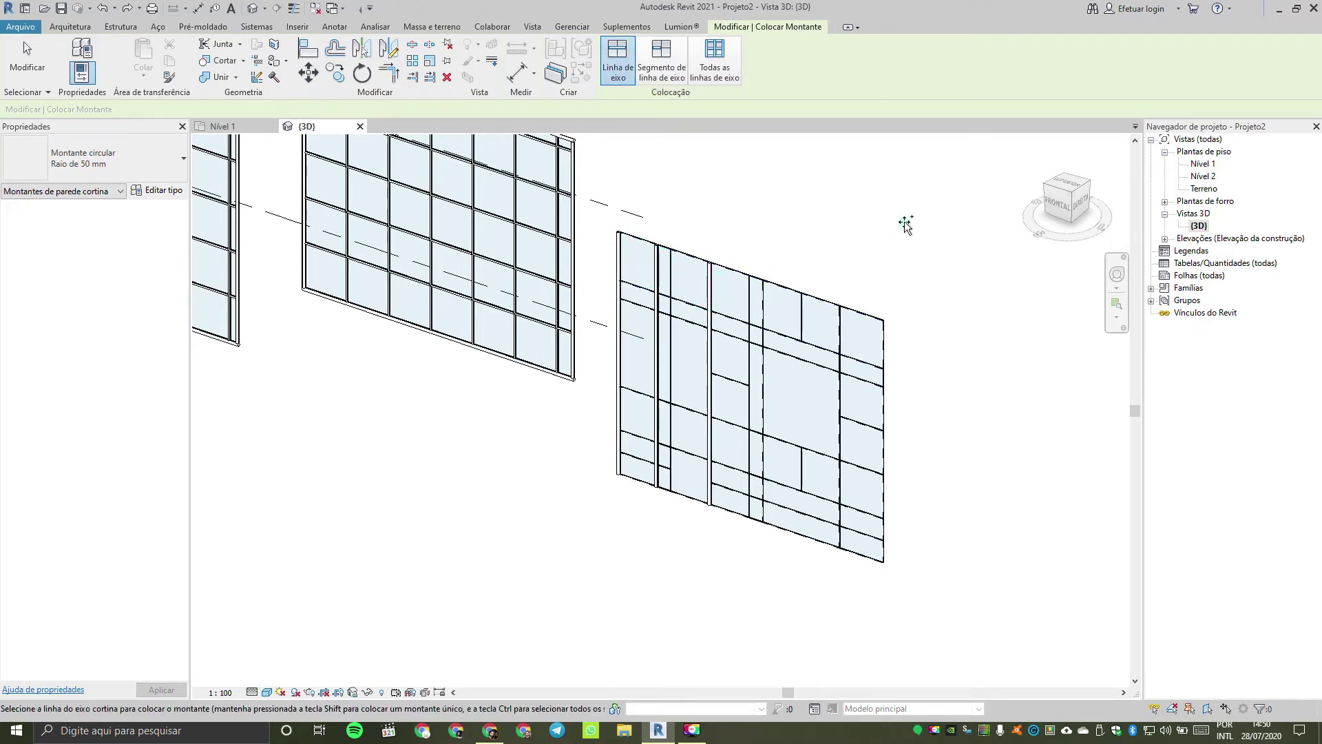
Step: Place circular Raio de 50 mm mullions on individual grid segments around three panels on either side of the third vertical line
{"action": "left_click", "coordinate": [661, 59]}
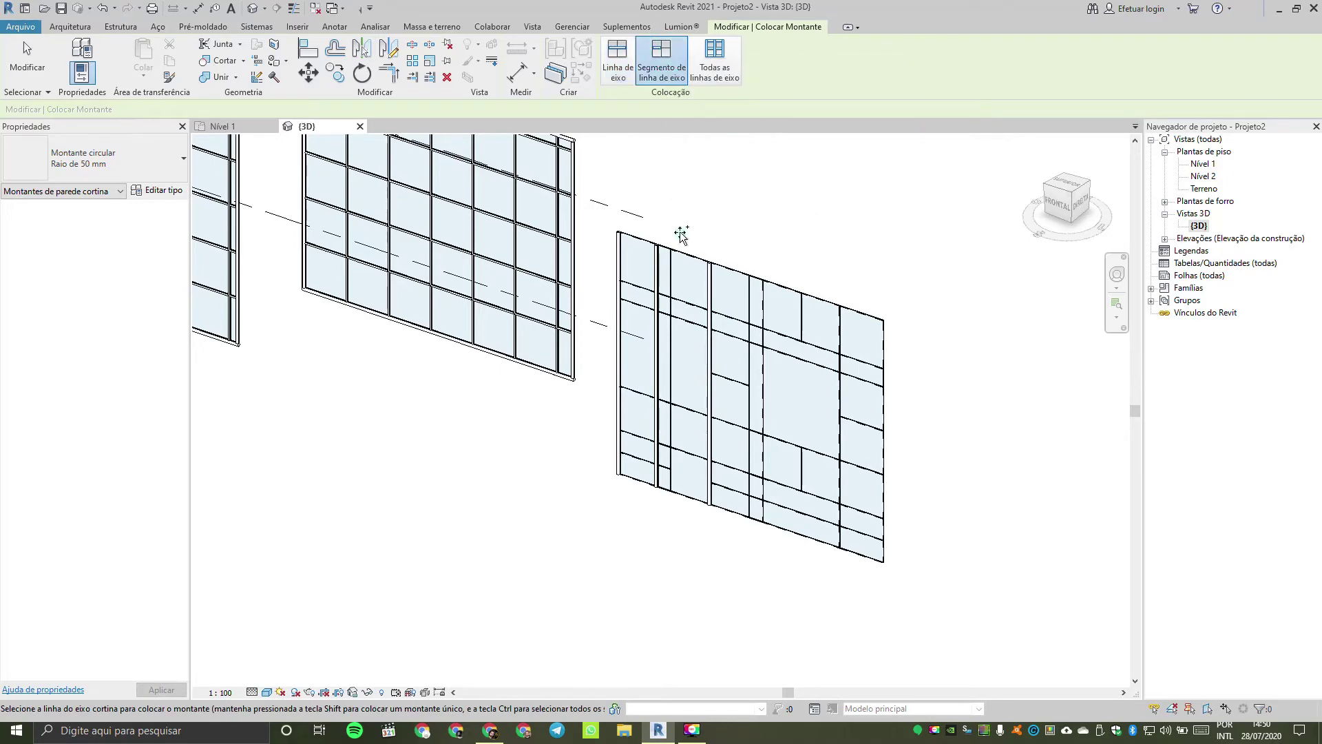
{"action": "scroll", "coordinate": [681, 301], "scroll_direction": "up", "scroll_amount": 1}
{"action": "scroll", "coordinate": [682, 300], "scroll_direction": "up", "scroll_amount": 1}
{"action": "left_click", "coordinate": [680, 333]}
{"action": "left_click", "coordinate": [804, 481]}
{"action": "middle_click_drag", "start_coordinate": [772, 581], "coordinate": [734, 474]}
{"action": "left_click", "coordinate": [721, 481]}
{"action": "left_click", "coordinate": [756, 513]}
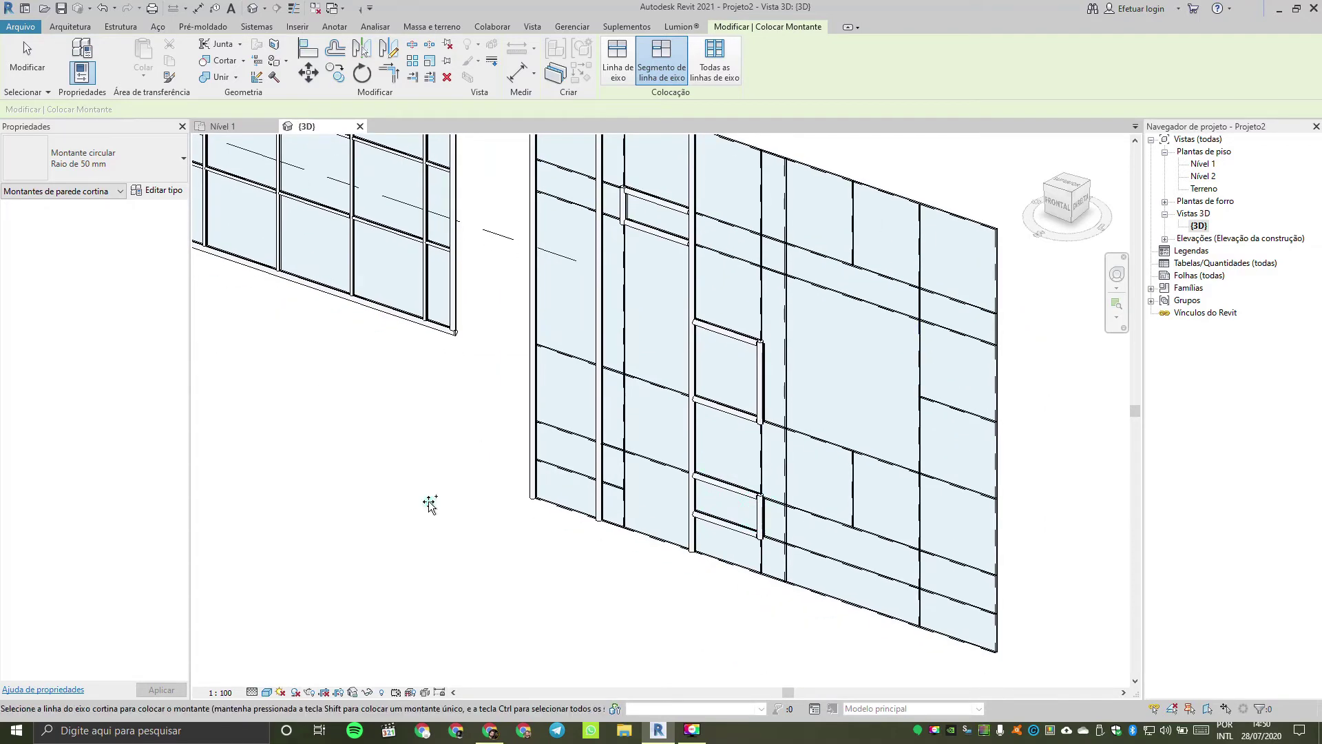
Step: Place rectangular 30mm Quadrado mullions on individual grid segments framing panels in the fourth row, then end mullion placement
{"action": "left_click", "coordinate": [117, 163]}
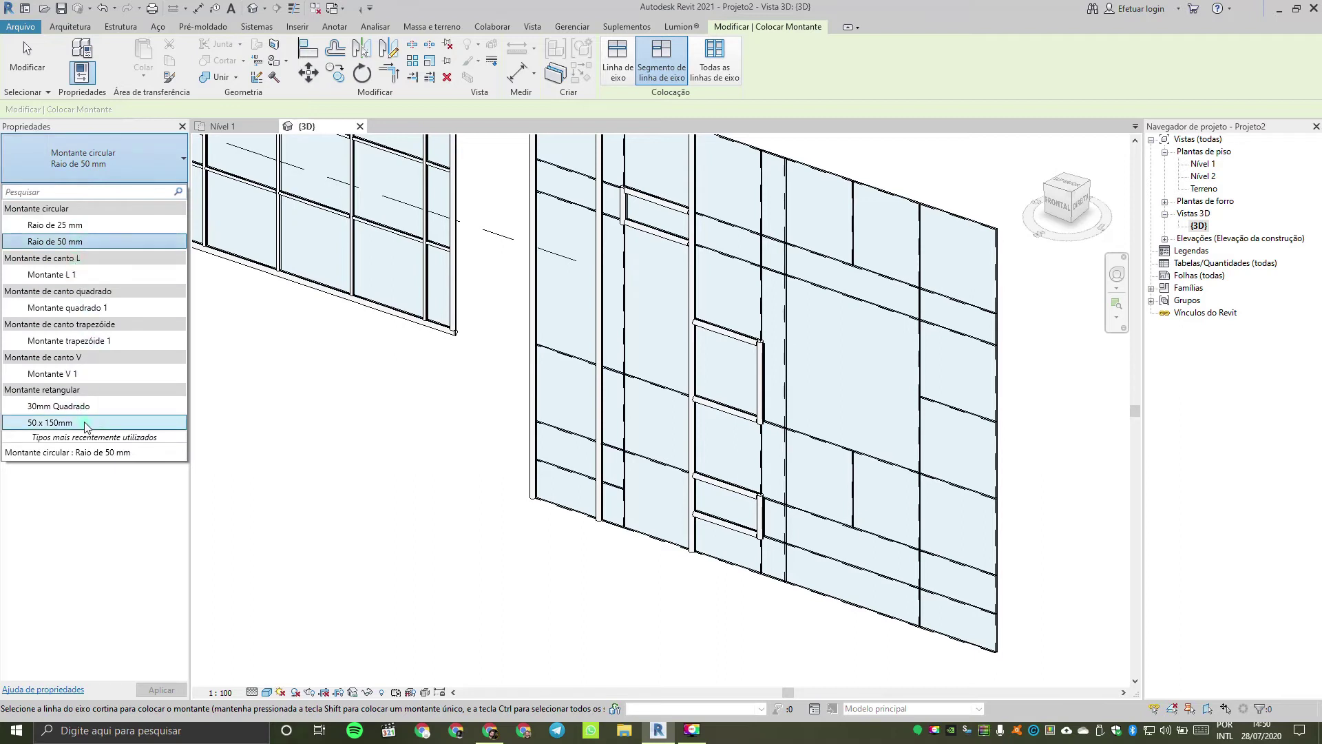
{"action": "left_click", "coordinate": [58, 406]}
{"action": "left_click", "coordinate": [657, 461]}
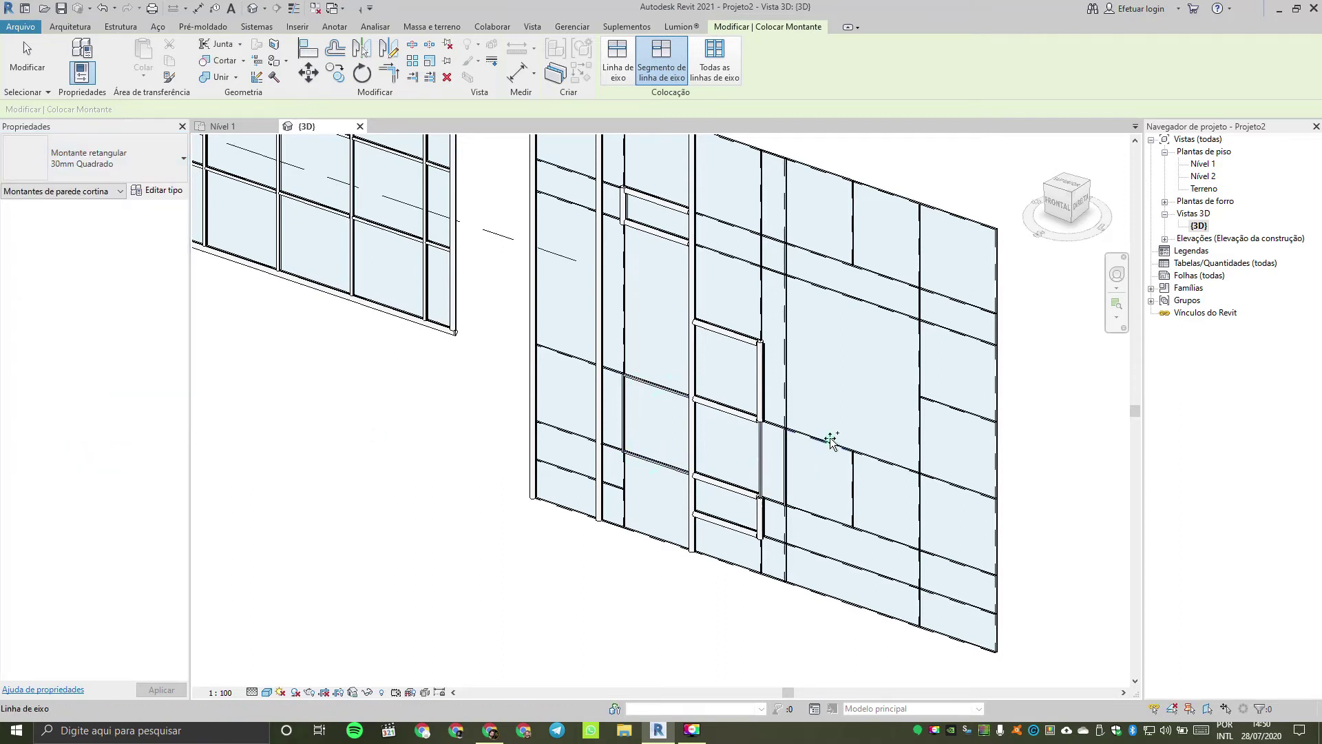
{"action": "left_click", "coordinate": [828, 521]}
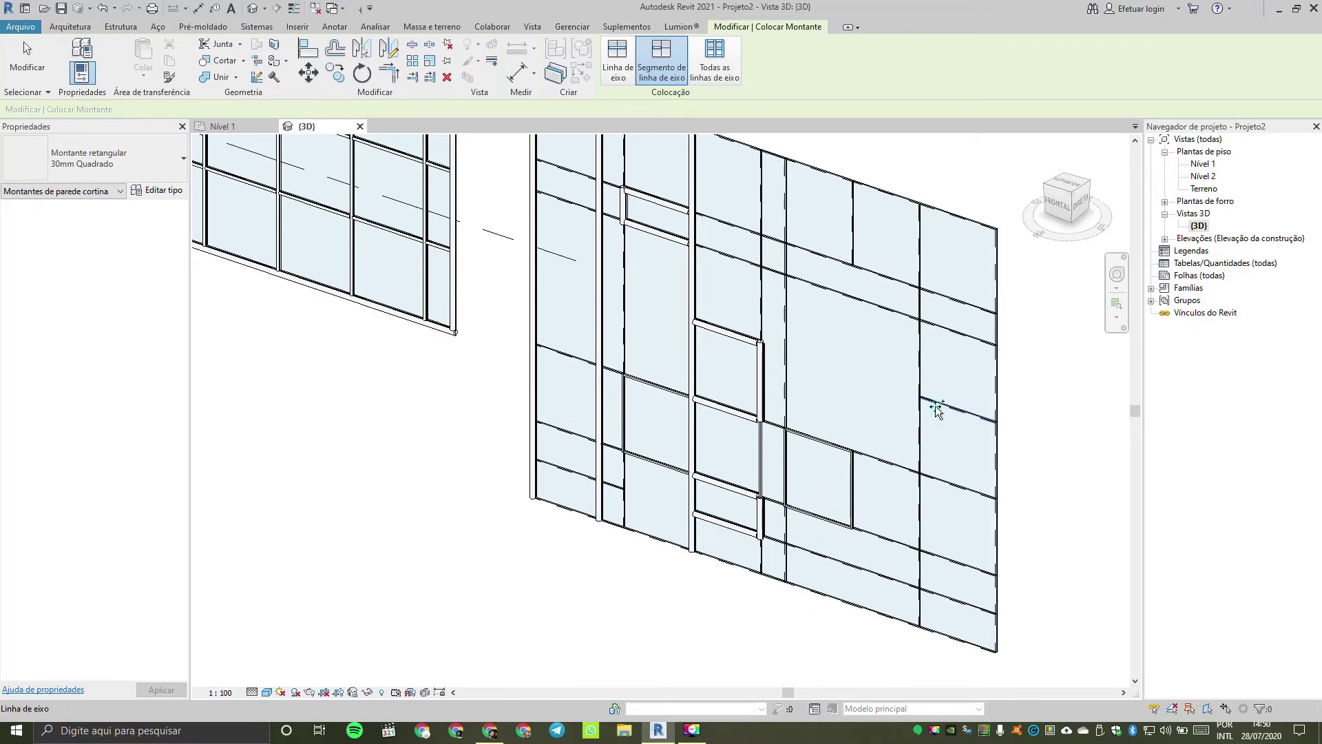
{"action": "scroll", "coordinate": [933, 406], "scroll_direction": "down", "scroll_amount": 2}
{"action": "key", "text": "Escape"}
{"action": "scroll", "coordinate": [947, 264], "scroll_direction": "down", "scroll_amount": 2}
{"action": "middle_click_drag", "start_coordinate": [944, 228], "coordinate": [941, 368]}
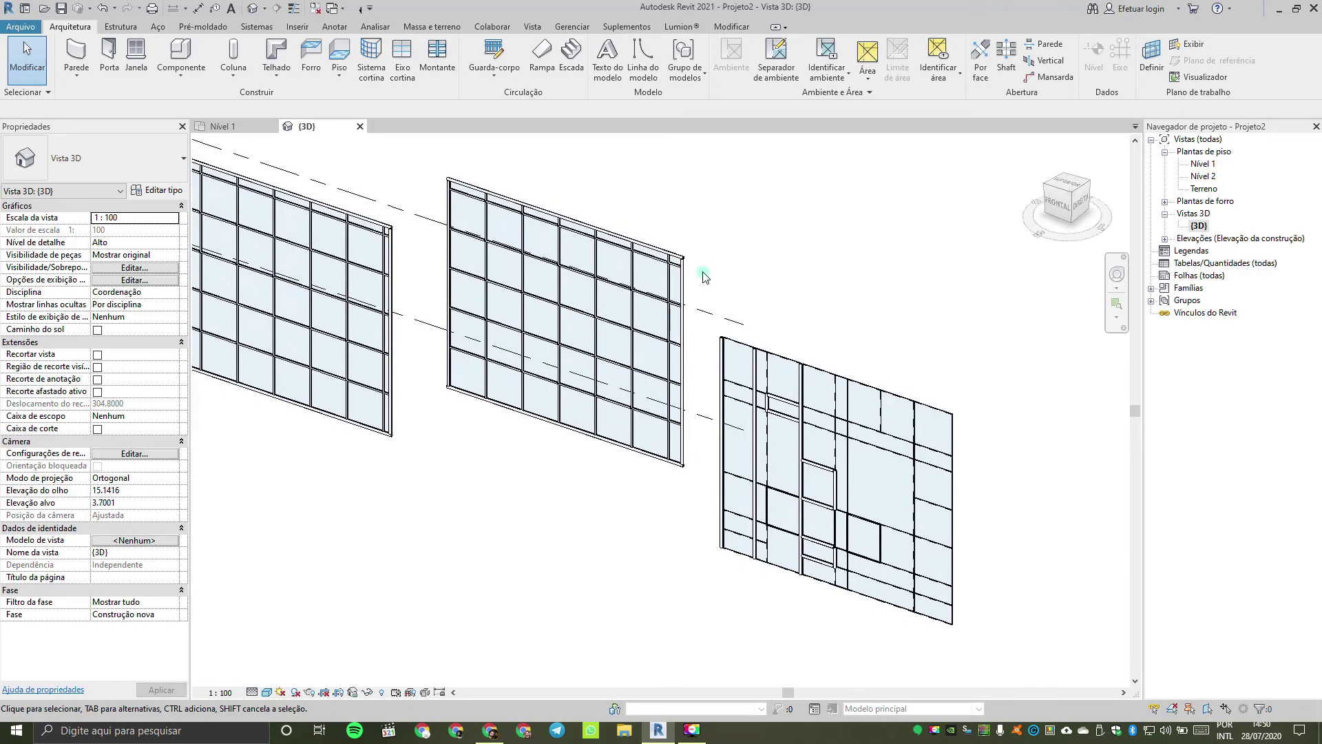
{"action": "middle_click_drag", "start_coordinate": [702, 275], "coordinate": [794, 330]}
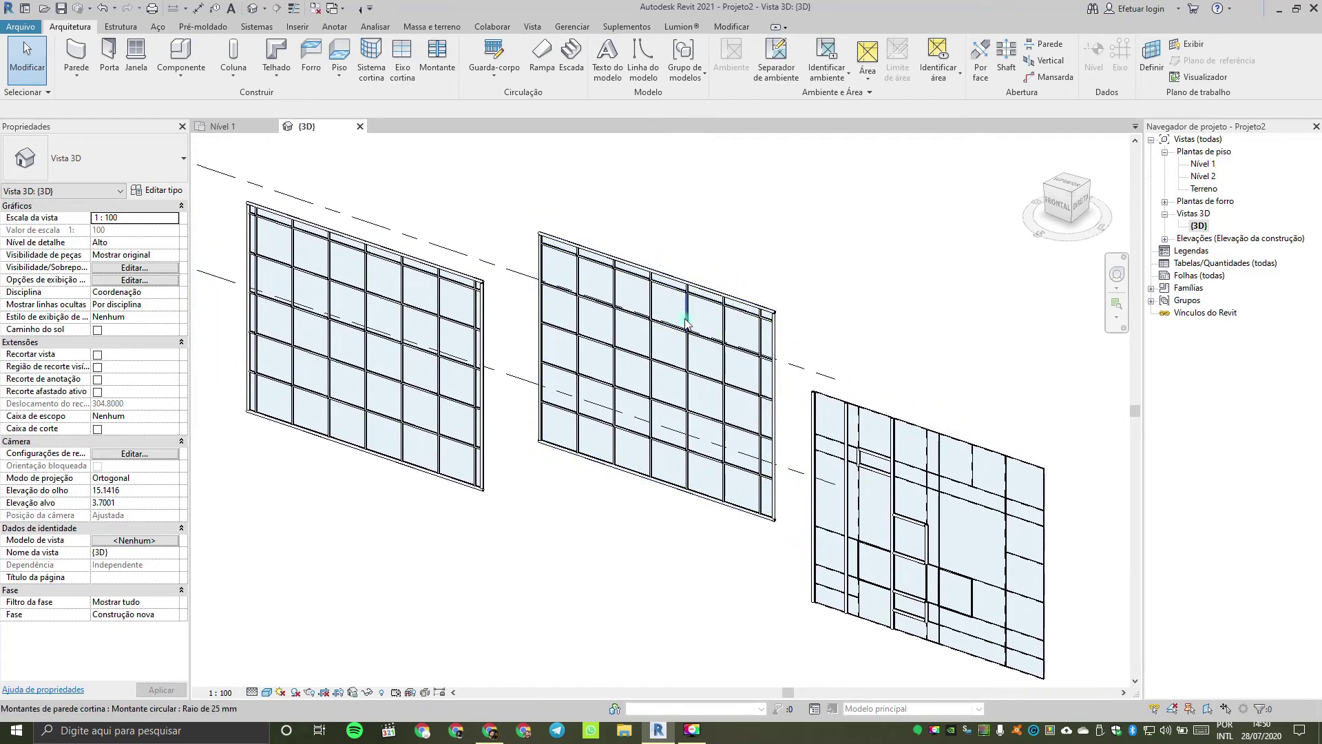
Step: Unpin the fourth vertical grid line of the middle Parede 1 wall and move it to about 0.8 m from the third line
{"action": "key", "text": "Tab"}
{"action": "left_click", "coordinate": [724, 347]}
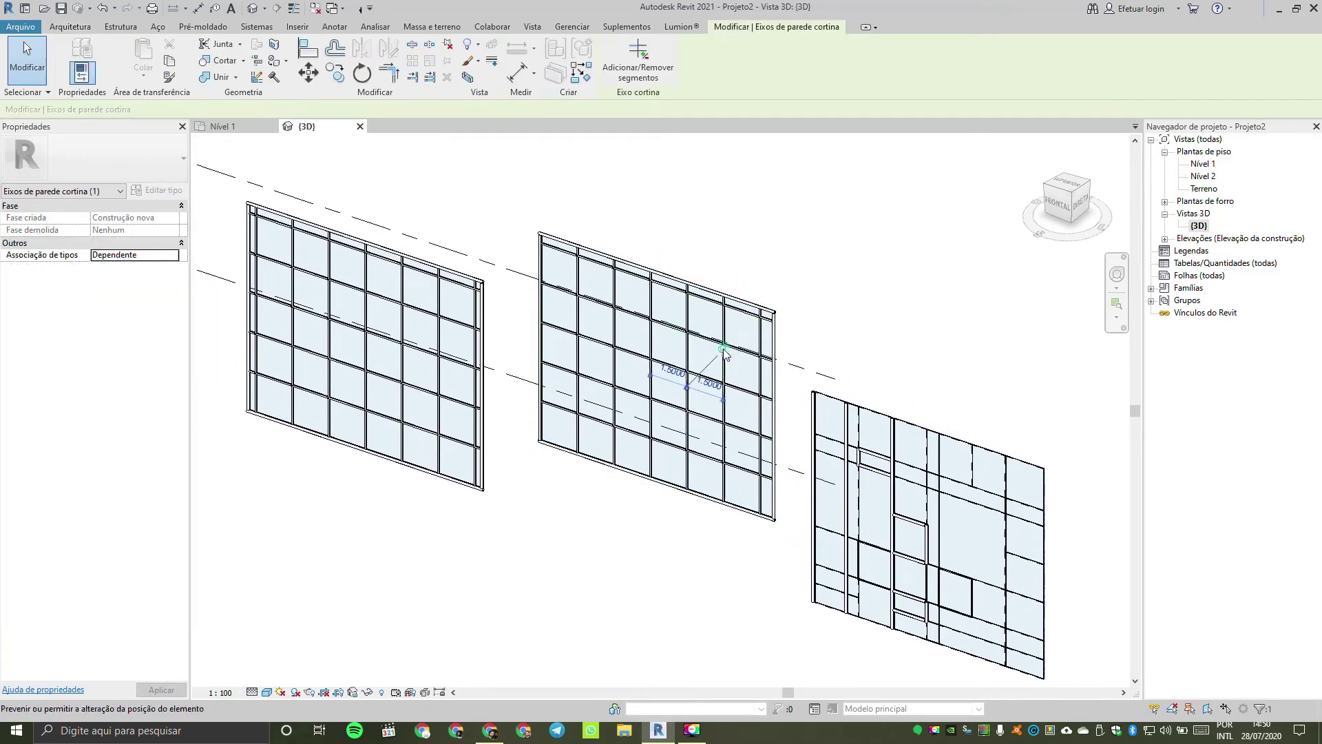
{"action": "left_click", "coordinate": [723, 351]}
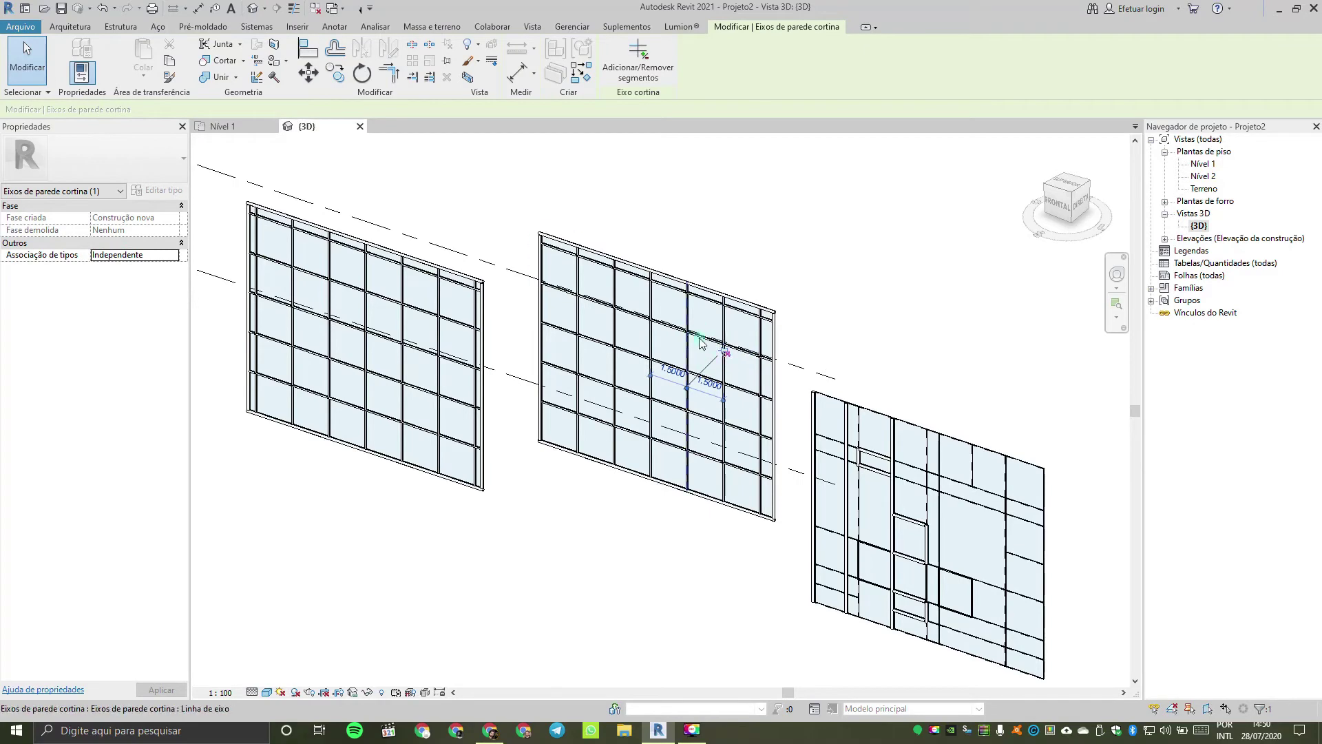
{"action": "scroll", "coordinate": [691, 325], "scroll_direction": "up", "scroll_amount": 2}
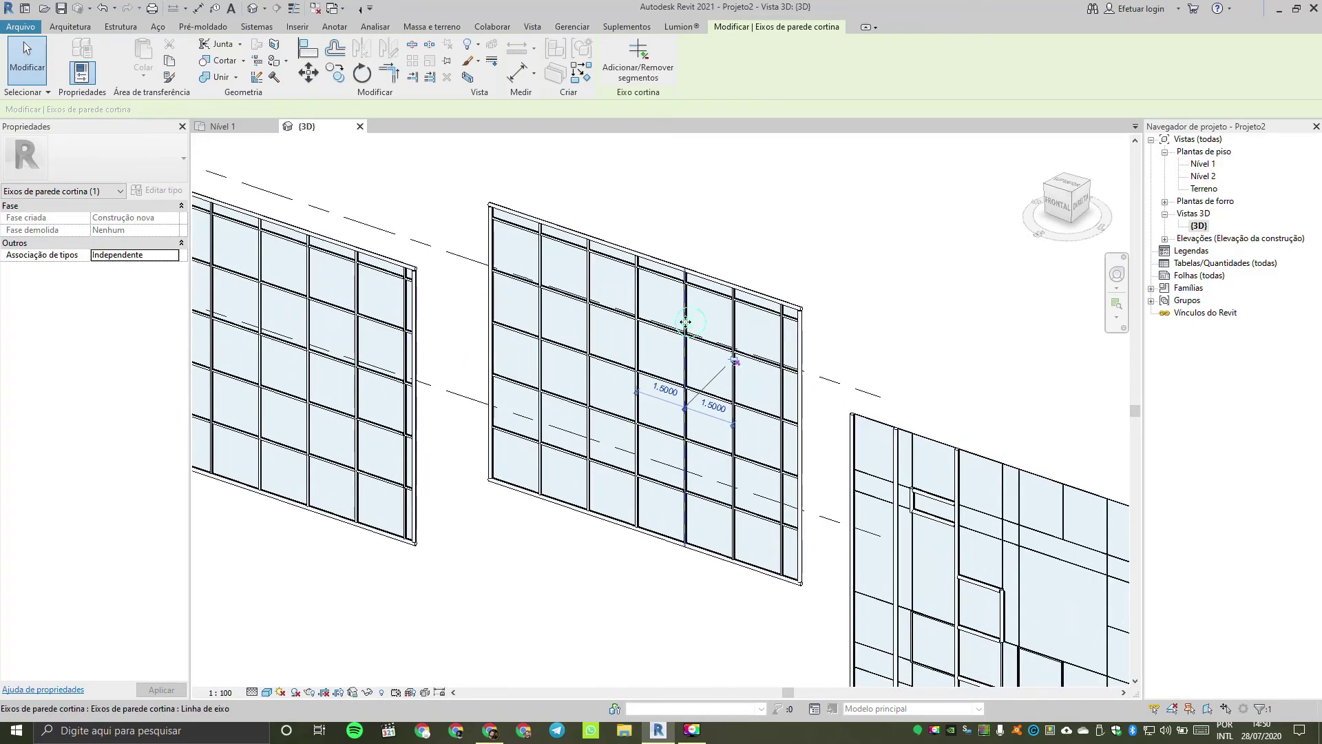
{"action": "left_click_drag", "start_coordinate": [667, 320], "coordinate": [644, 315]}
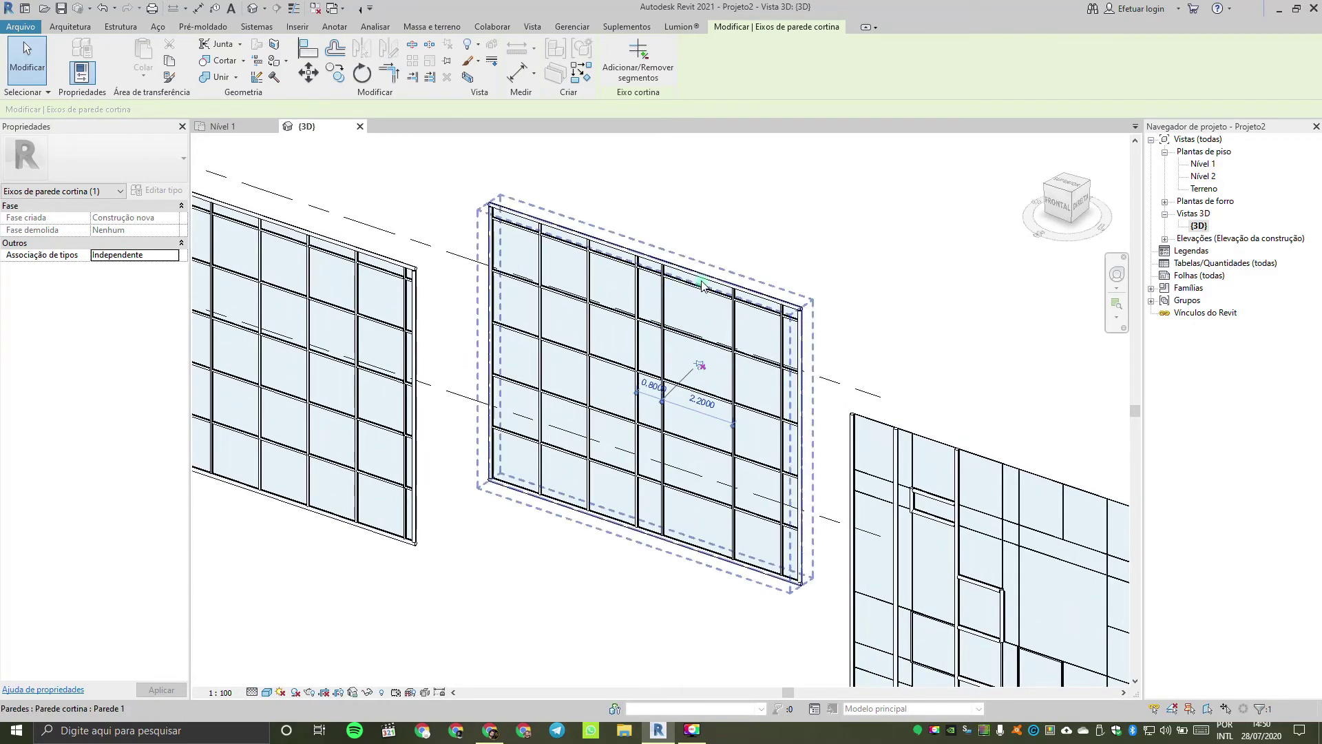
Step: Remove the moved grid line's segment in the second full row of panels from the top
{"action": "left_click", "coordinate": [638, 60]}
{"action": "scroll", "coordinate": [659, 330], "scroll_direction": "up", "scroll_amount": 2}
{"action": "left_click", "coordinate": [664, 360]}
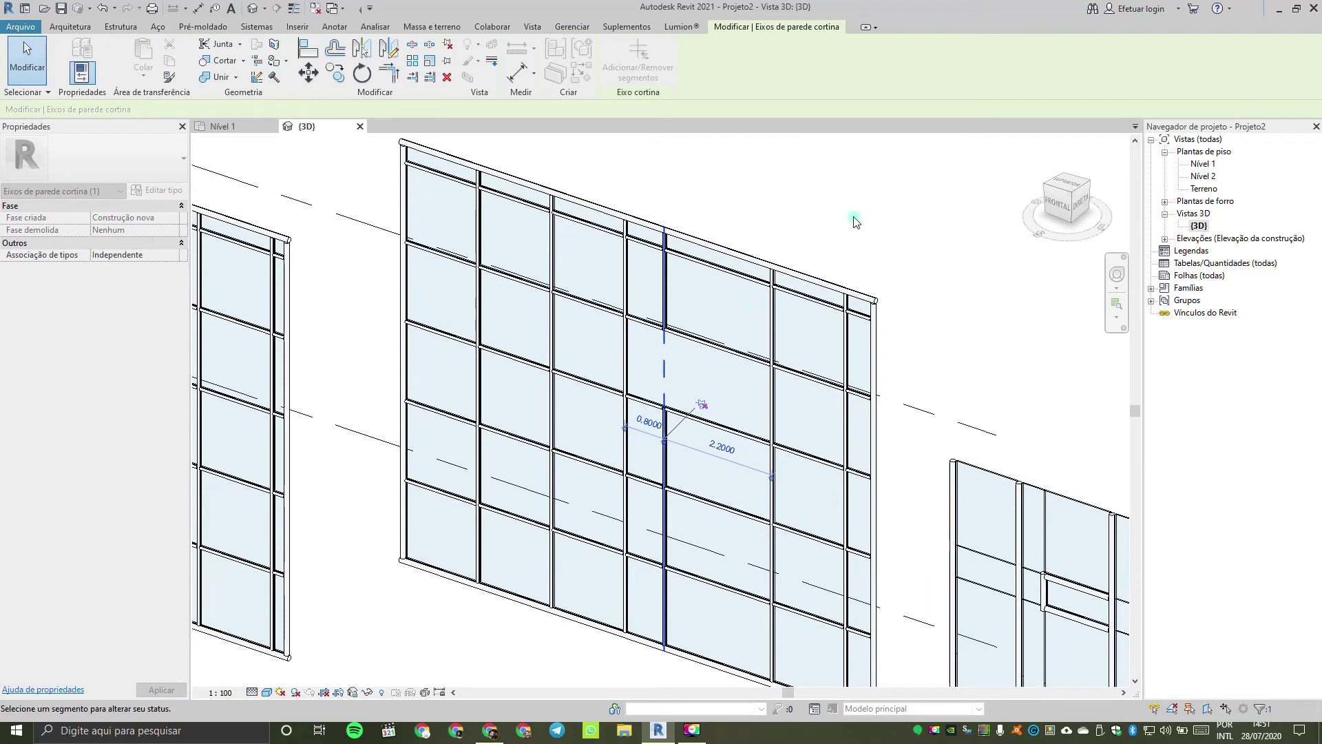
{"action": "key", "text": "Escape"}
{"action": "key", "text": "Escape"}
{"action": "scroll", "coordinate": [806, 227], "scroll_direction": "down", "scroll_amount": 2}
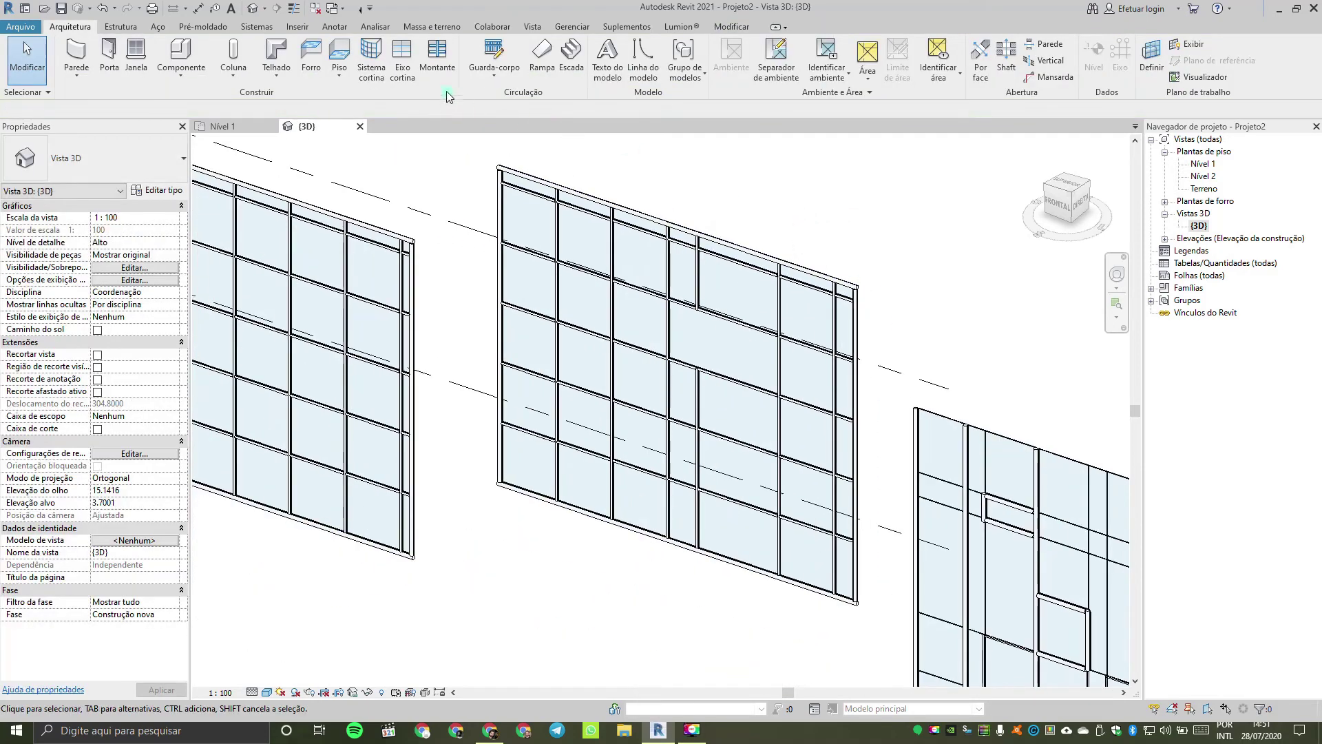
Step: Add a vertical grid line midway across the 2.2 m bay and a horizontal grid line through the second full row
{"action": "left_click", "coordinate": [401, 61]}
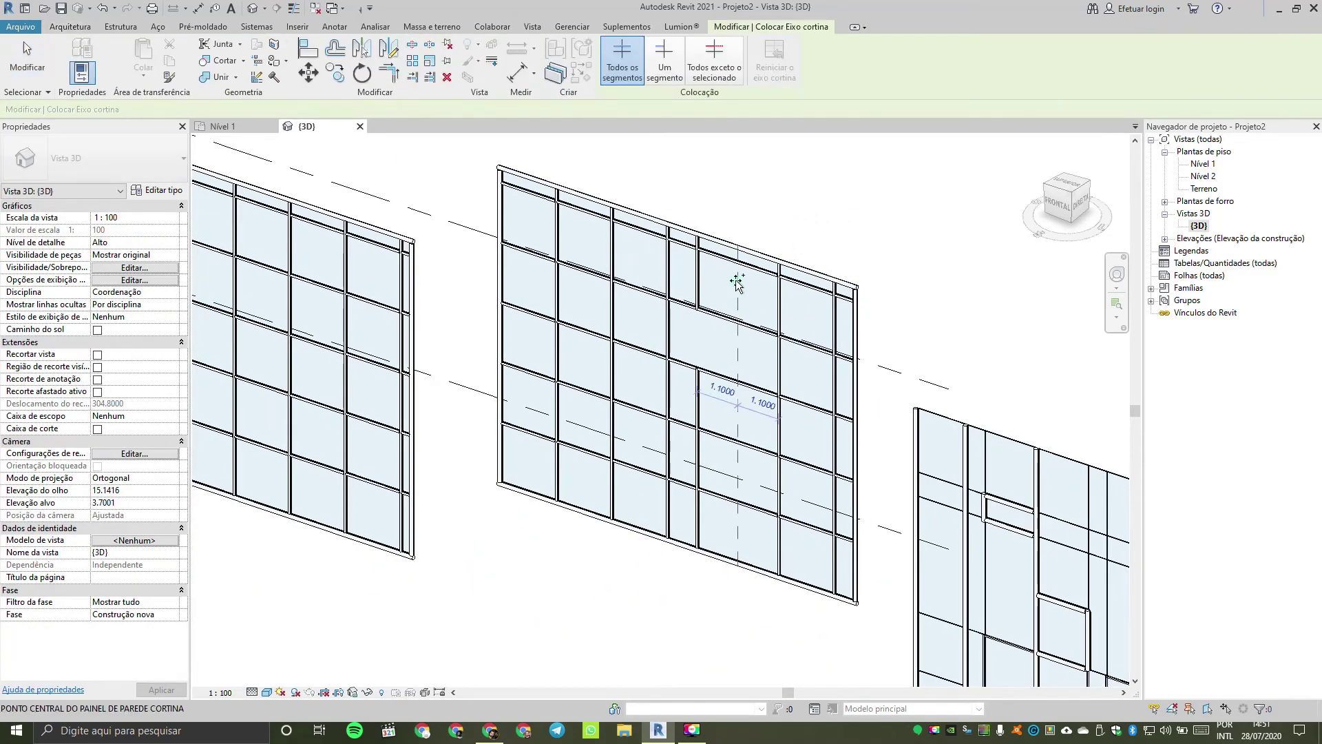
{"action": "left_click", "coordinate": [773, 503]}
{"action": "left_click", "coordinate": [553, 288]}
{"action": "key", "text": "Escape"}
{"action": "key", "text": "Escape"}
{"action": "scroll", "coordinate": [886, 292], "scroll_direction": "down", "scroll_amount": 2}
{"action": "middle_click_drag", "start_coordinate": [926, 308], "coordinate": [805, 275]}
{"action": "scroll", "coordinate": [778, 265], "scroll_direction": "down", "scroll_amount": 1}
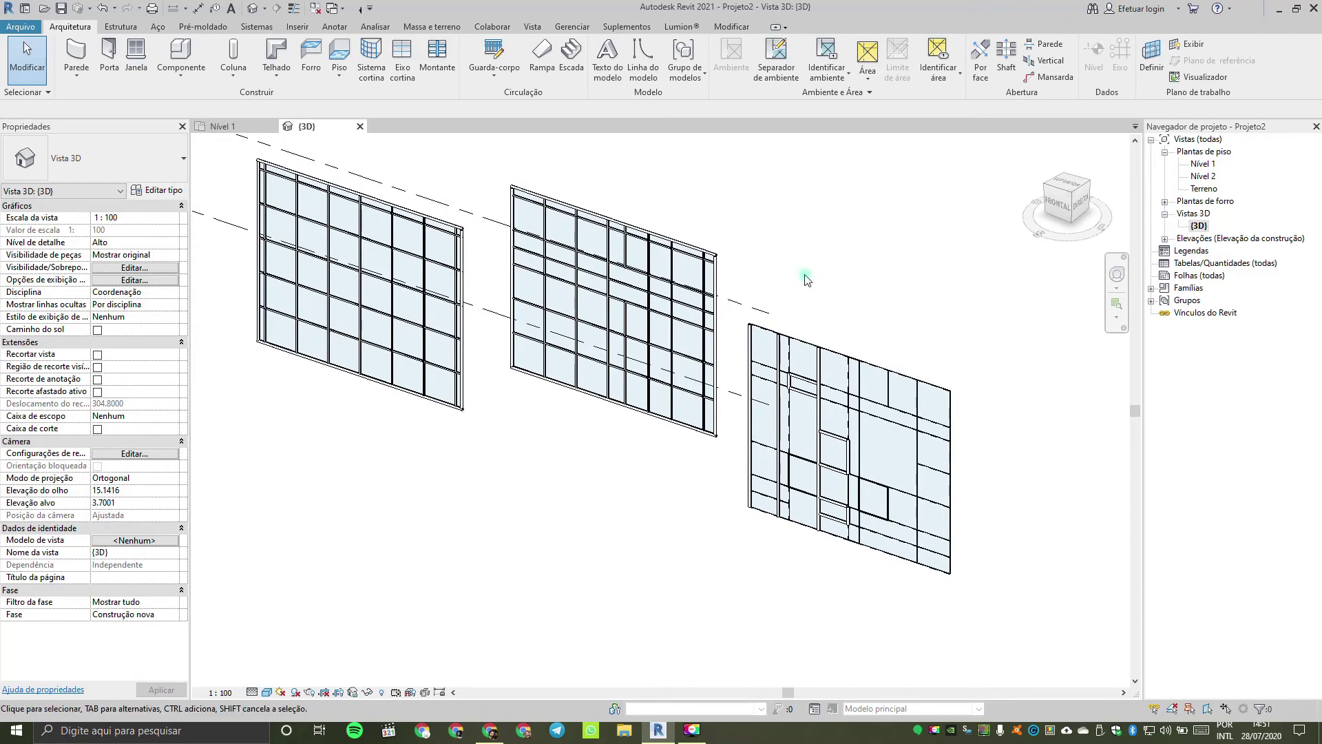
Step: Duplicate the type of the plain wall's top-row panel in the fourth column as Vidro 1 cm with a thickness of 0.01
{"action": "scroll", "coordinate": [840, 376], "scroll_direction": "up", "scroll_amount": 2}
{"action": "key", "text": "Tab"}
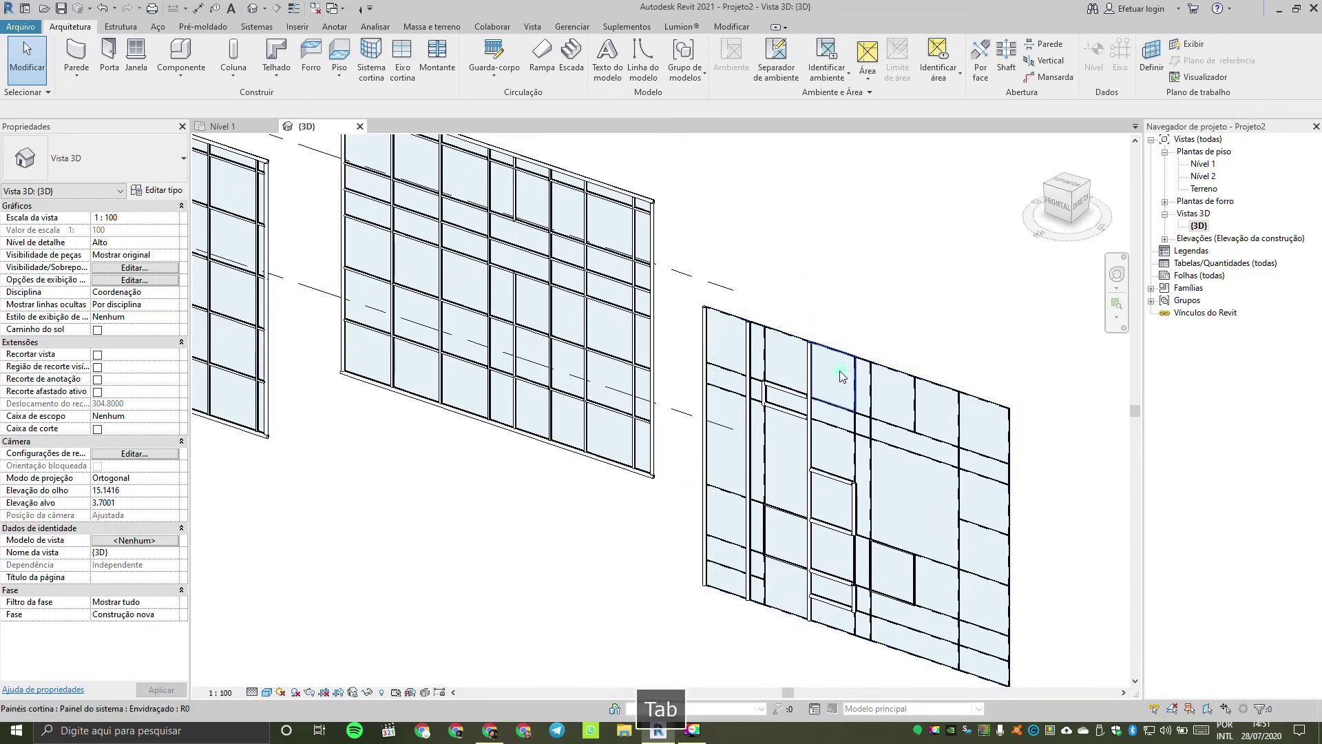
{"action": "left_click", "coordinate": [840, 375]}
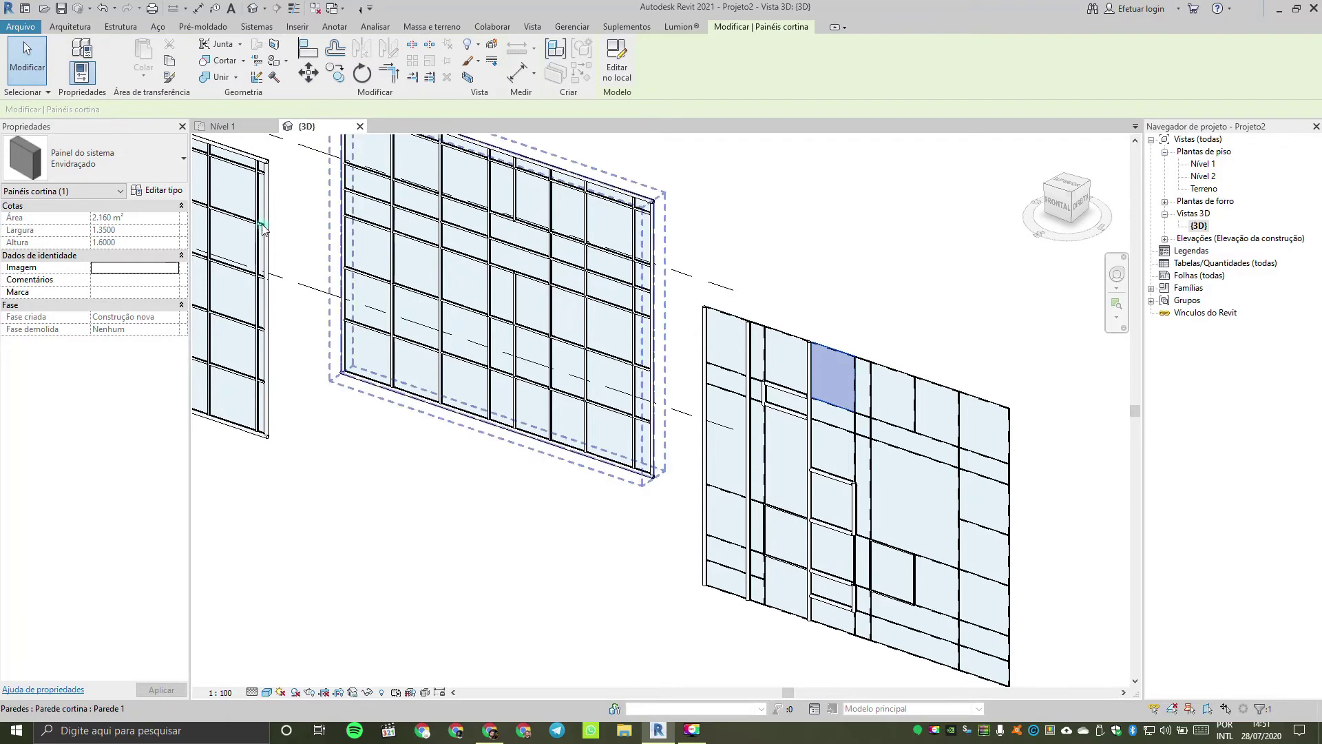
{"action": "left_click", "coordinate": [164, 191]}
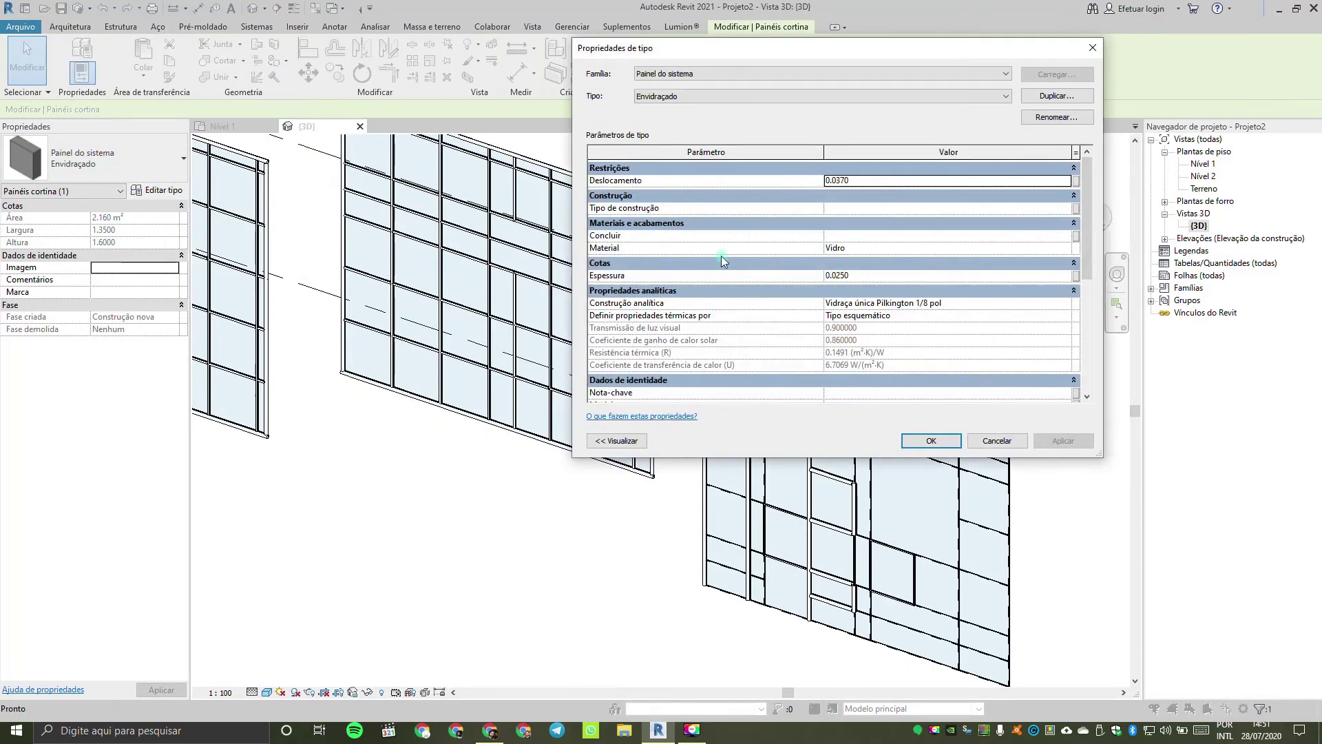
{"action": "left_click", "coordinate": [842, 275]}
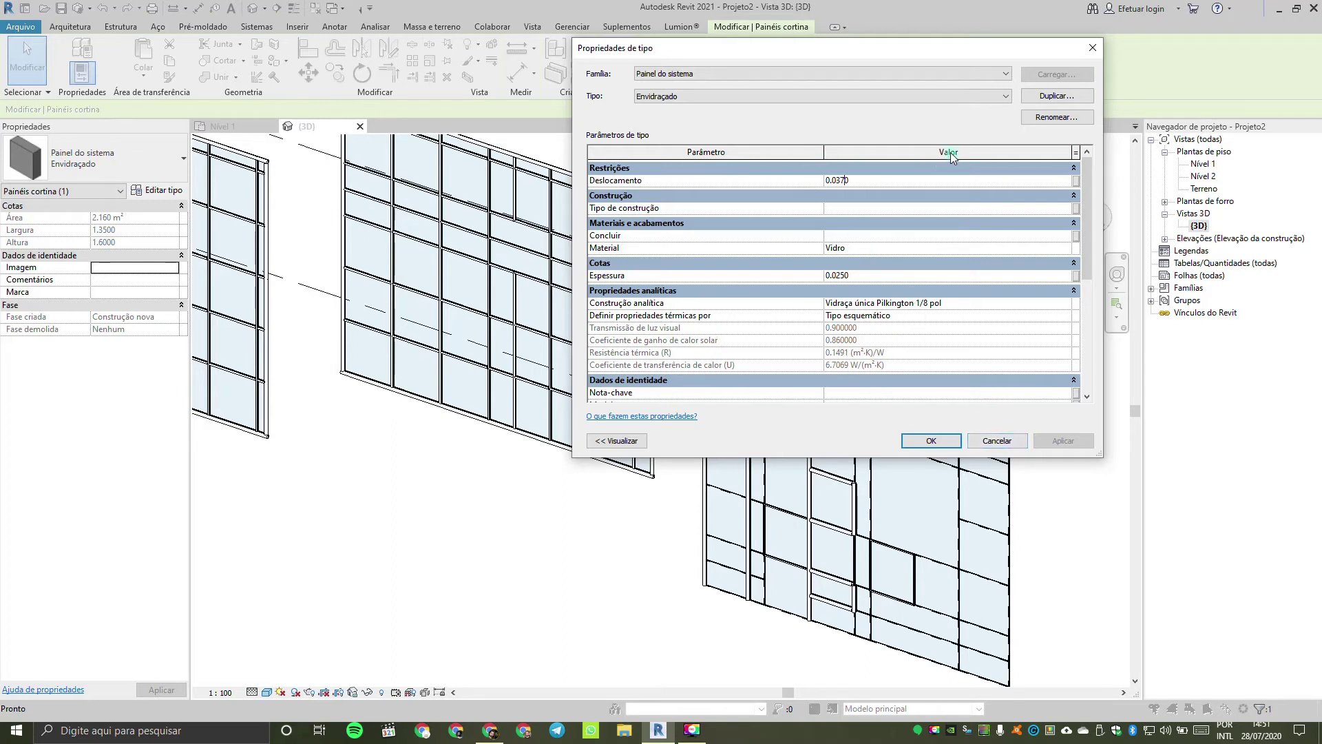
{"action": "left_click", "coordinate": [837, 276]}
{"action": "left_click", "coordinate": [1085, 102]}
{"action": "type", "text": "Vidro 1 cm"}
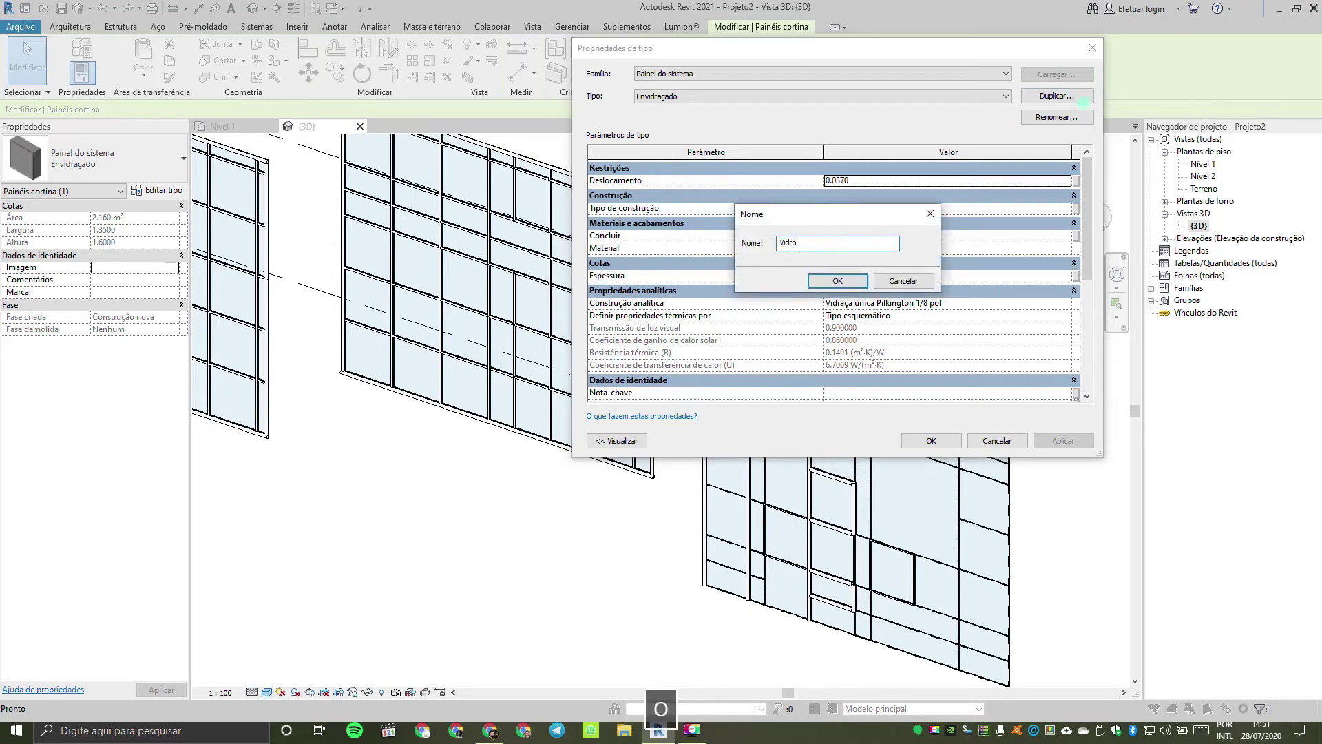
{"action": "key", "text": "Return"}
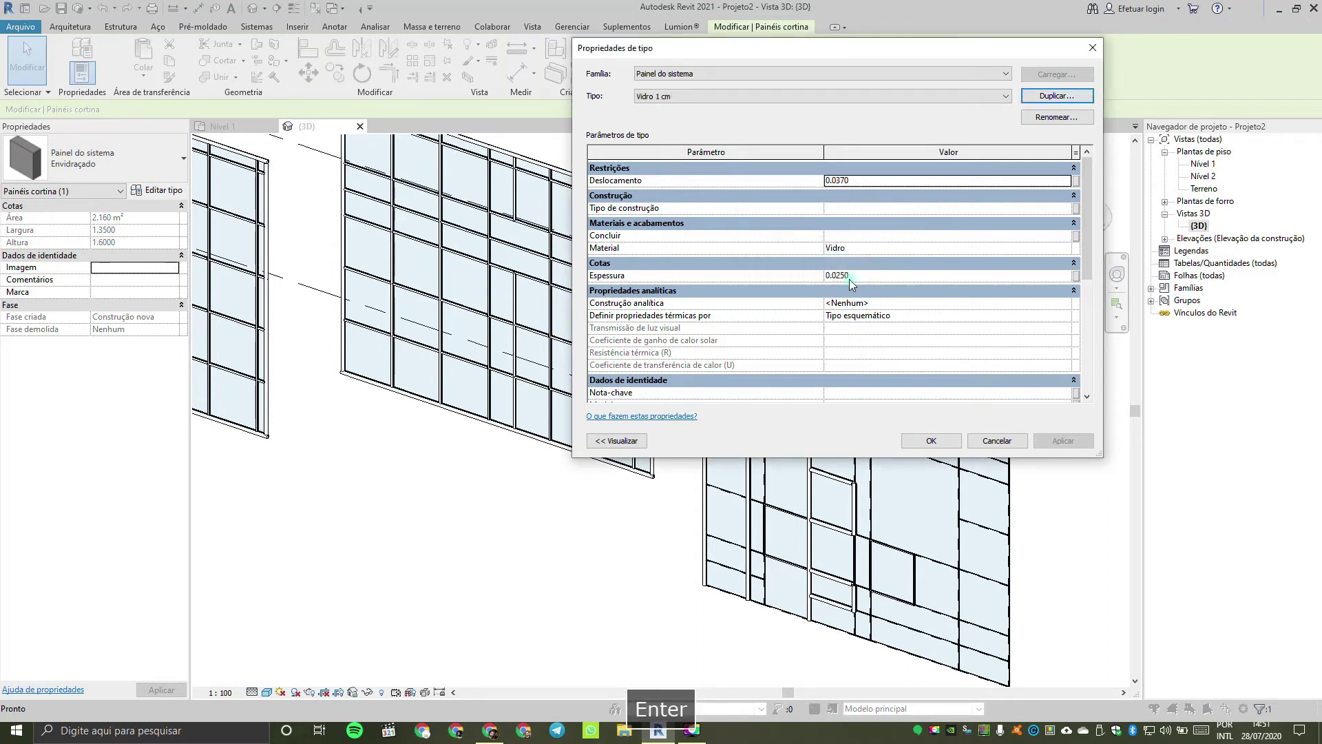
{"action": "left_click", "coordinate": [834, 276]}
{"action": "type", "text": "1"}
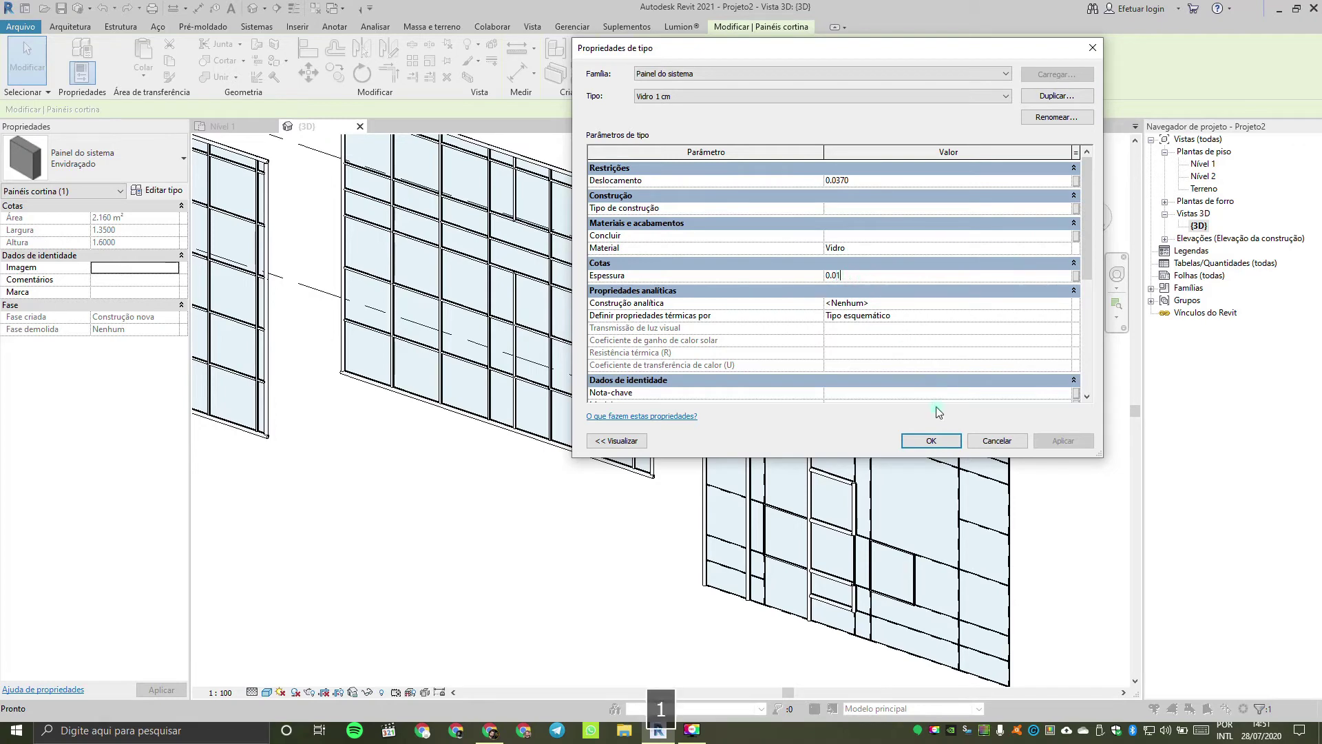
{"action": "left_click", "coordinate": [931, 441]}
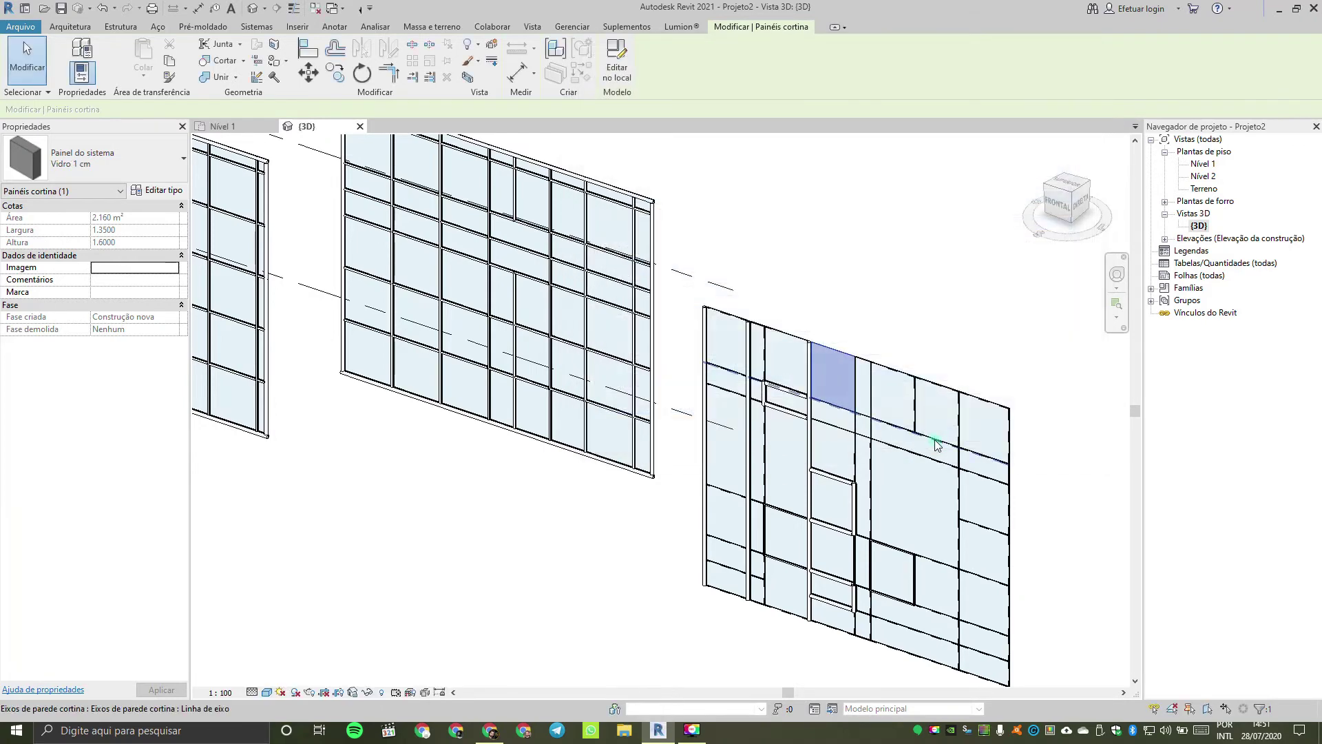
Step: In the Nível 1 floor plan, change the panel in the plain wall's first bay to the Vidro 1 cm type
{"action": "double_click", "coordinate": [1199, 164]}
{"action": "scroll", "coordinate": [818, 360], "scroll_direction": "up", "scroll_amount": 5}
{"action": "left_click", "coordinate": [864, 283]}
{"action": "middle_click_drag", "start_coordinate": [862, 284], "coordinate": [744, 401]}
{"action": "scroll", "coordinate": [726, 361], "scroll_direction": "up", "scroll_amount": 1}
{"action": "left_click", "coordinate": [582, 365]}
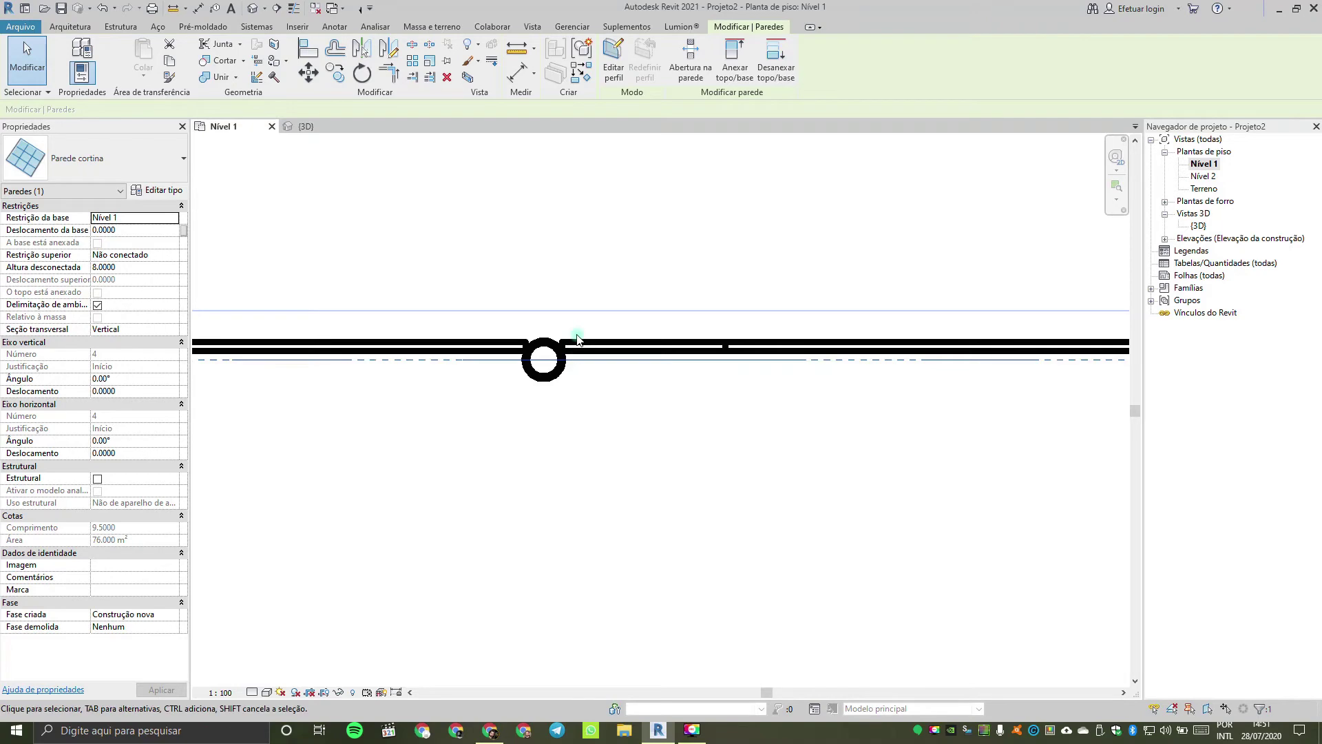
{"action": "scroll", "coordinate": [576, 339], "scroll_direction": "down", "scroll_amount": 2}
{"action": "key", "text": "Escape"}
{"action": "key", "text": "Tab"}
{"action": "left_click", "coordinate": [493, 343]}
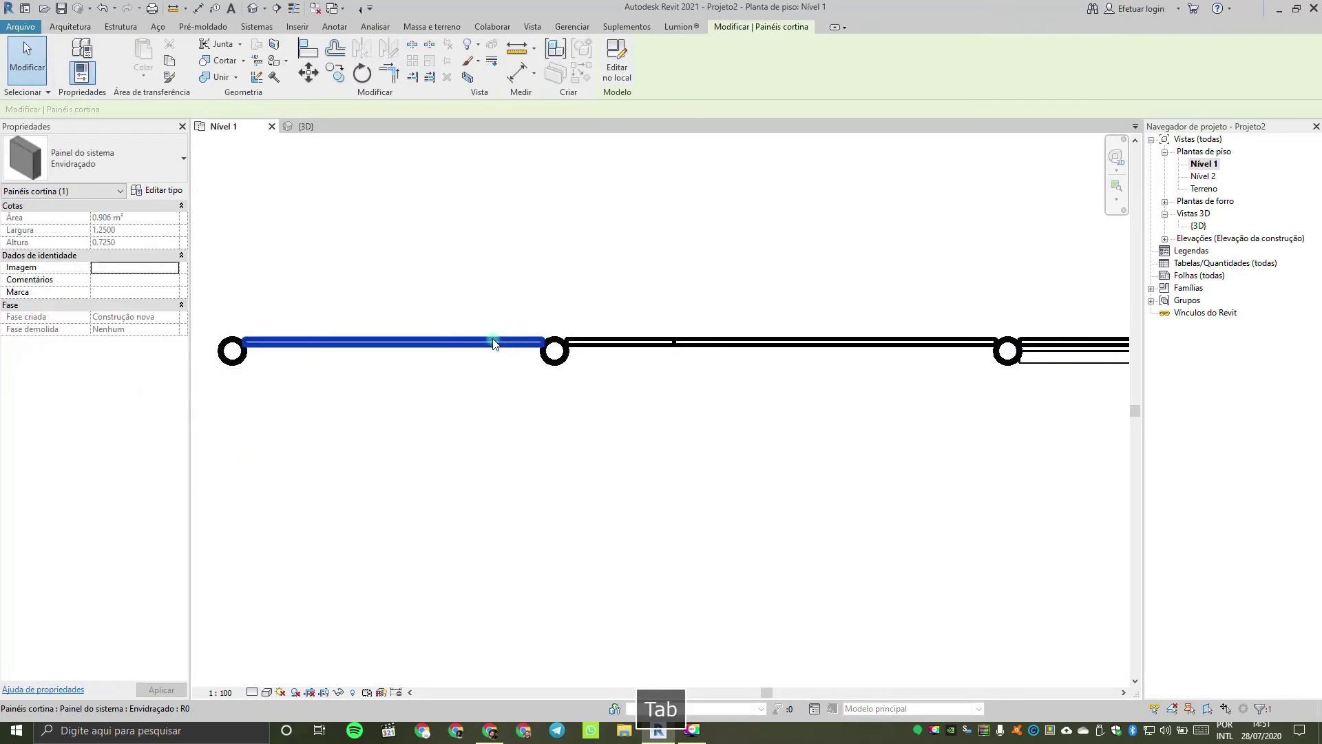
{"action": "left_click", "coordinate": [90, 152]}
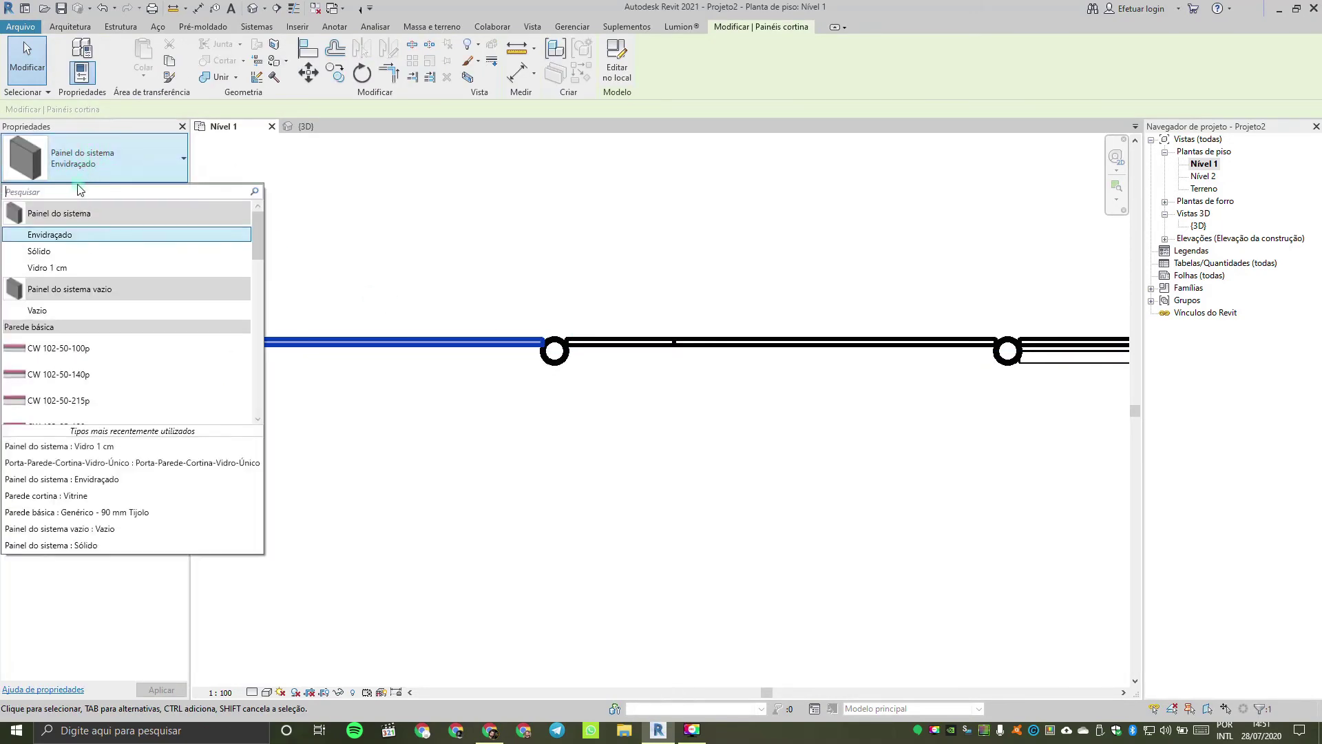
{"action": "left_click", "coordinate": [80, 269]}
{"action": "left_click", "coordinate": [406, 282]}
Step: Display thin lines in the plan and set the Vidro 1 cm panel type's offset (Deslocamento) to 0
{"action": "key", "text": "l"}
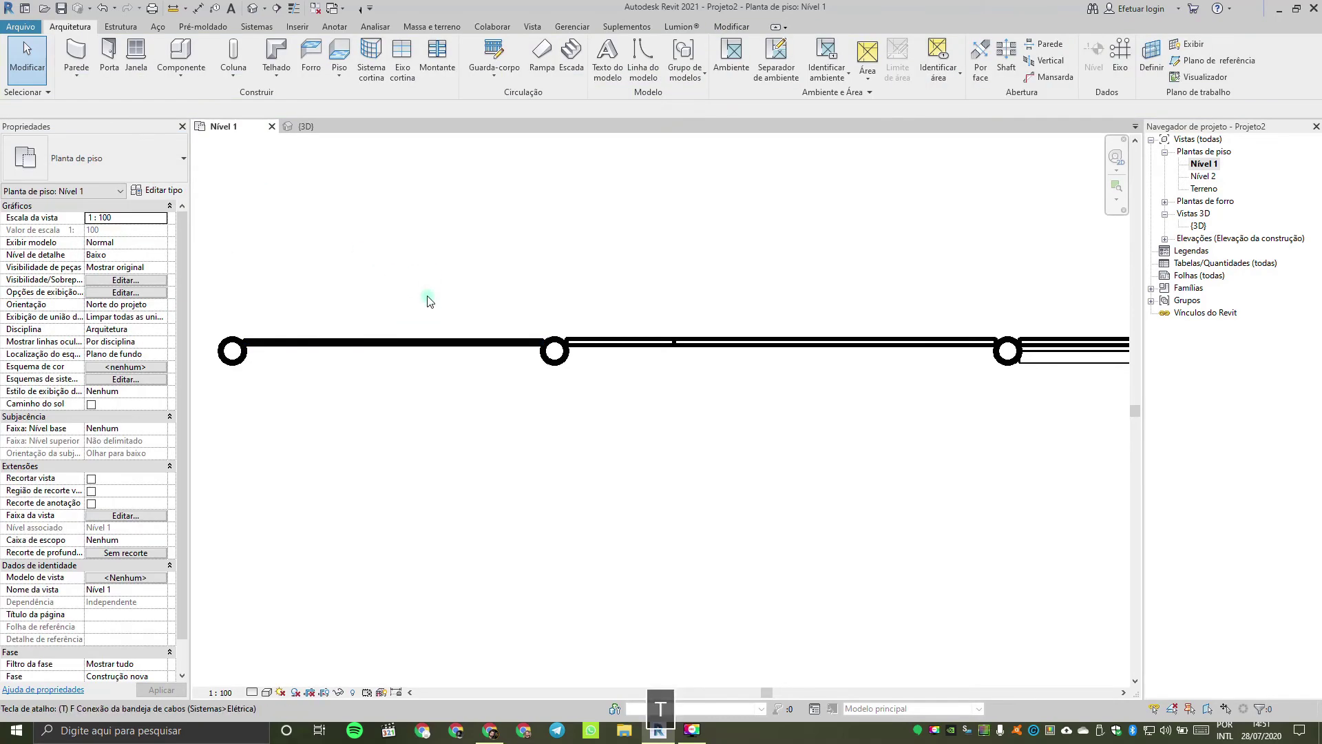
{"action": "left_click", "coordinate": [751, 426]}
{"action": "scroll", "coordinate": [437, 358], "scroll_direction": "up", "scroll_amount": 2}
{"action": "key", "text": "Tab"}
{"action": "left_click", "coordinate": [507, 338]}
{"action": "middle_click_drag", "start_coordinate": [417, 246], "coordinate": [582, 240]}
{"action": "left_click", "coordinate": [159, 196]}
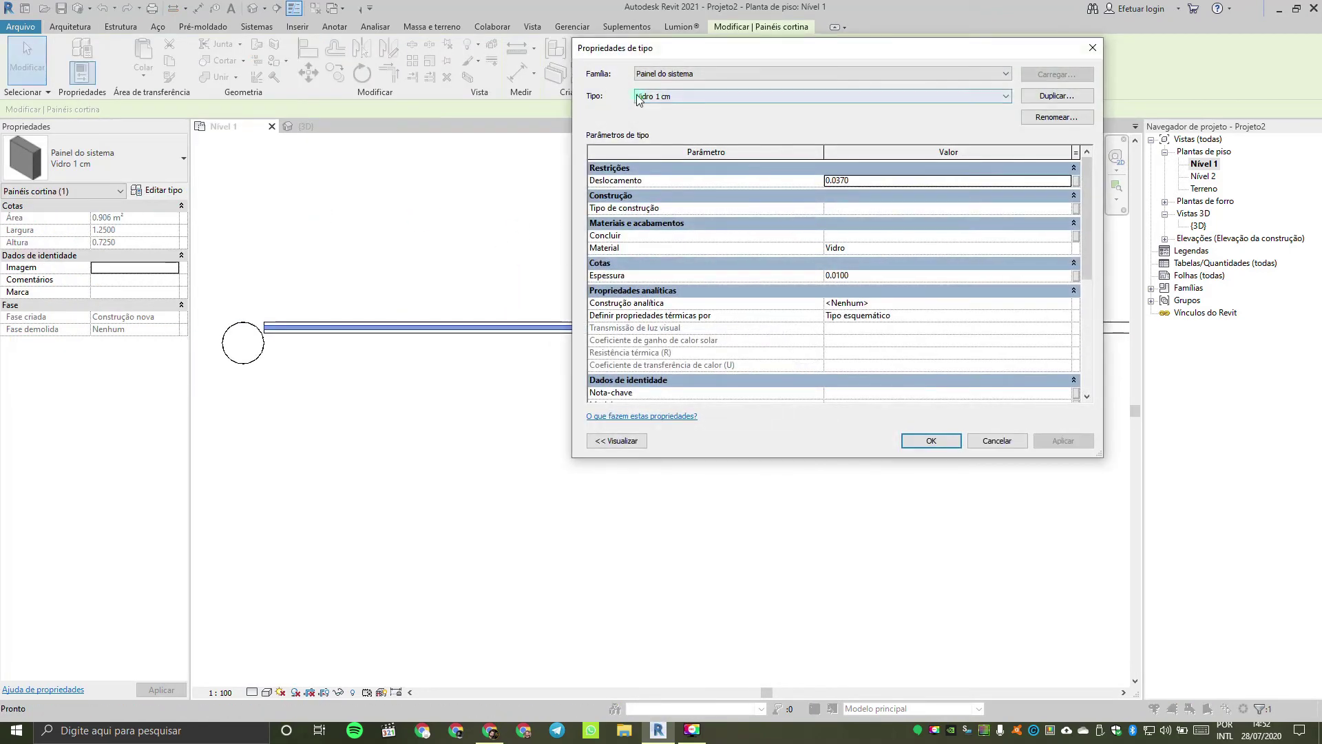
{"action": "double_click", "coordinate": [879, 181]}
{"action": "type", "text": "0"}
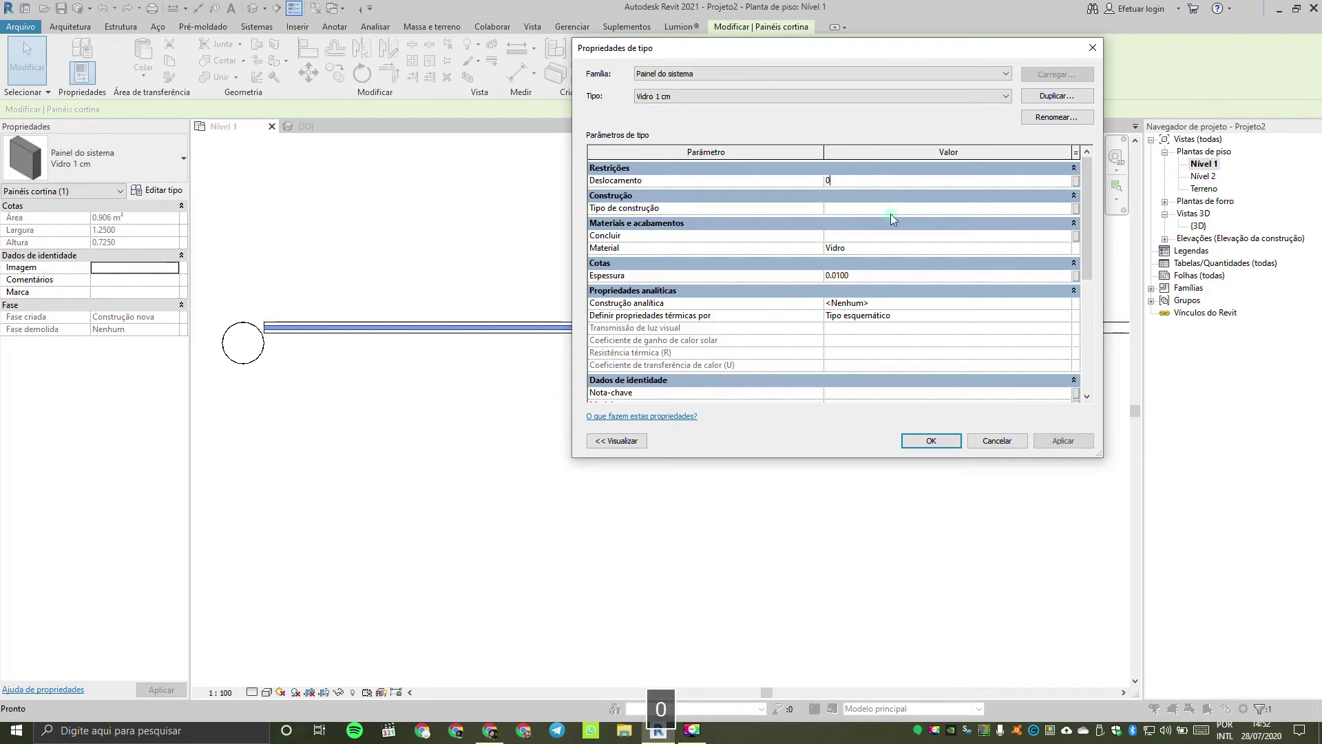
{"action": "left_click", "coordinate": [931, 440]}
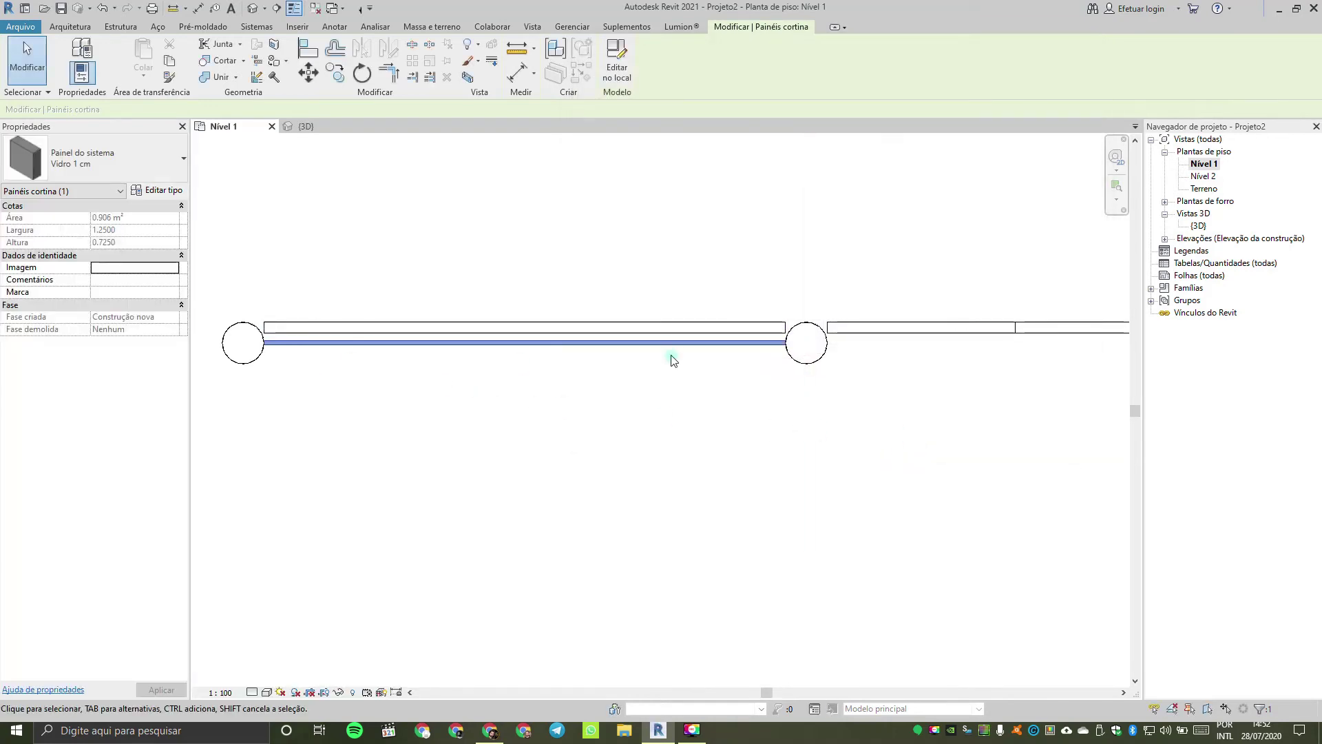
Step: Set the offset (Deslocamento) of the Envidraçado panel type to 0 through the other panel in the first bay
{"action": "scroll", "coordinate": [669, 355], "scroll_direction": "down", "scroll_amount": 3}
{"action": "left_click", "coordinate": [728, 394]}
{"action": "scroll", "coordinate": [700, 365], "scroll_direction": "up", "scroll_amount": 2}
{"action": "left_click", "coordinate": [693, 303]}
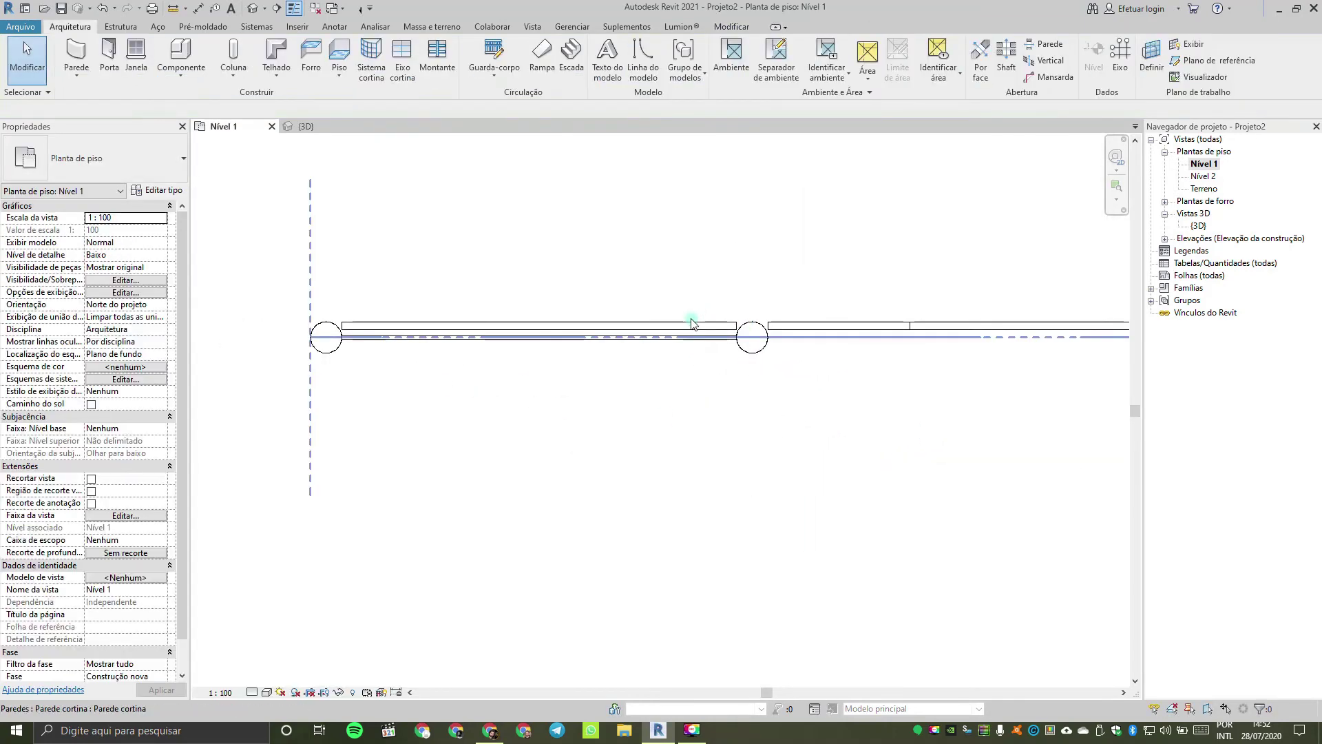
{"action": "key", "text": "Tab"}
{"action": "left_click", "coordinate": [692, 323]}
{"action": "left_click", "coordinate": [157, 190]}
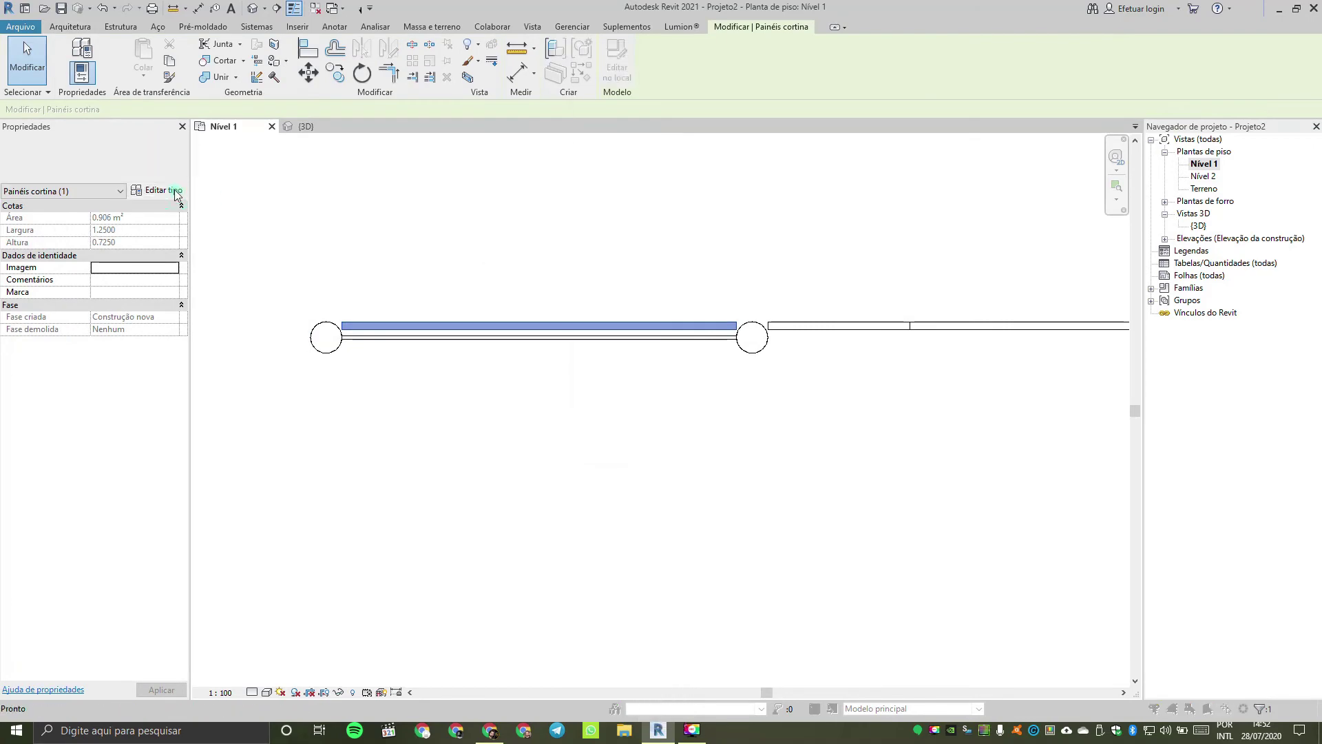
{"action": "double_click", "coordinate": [888, 178]}
{"action": "type", "text": "0"}
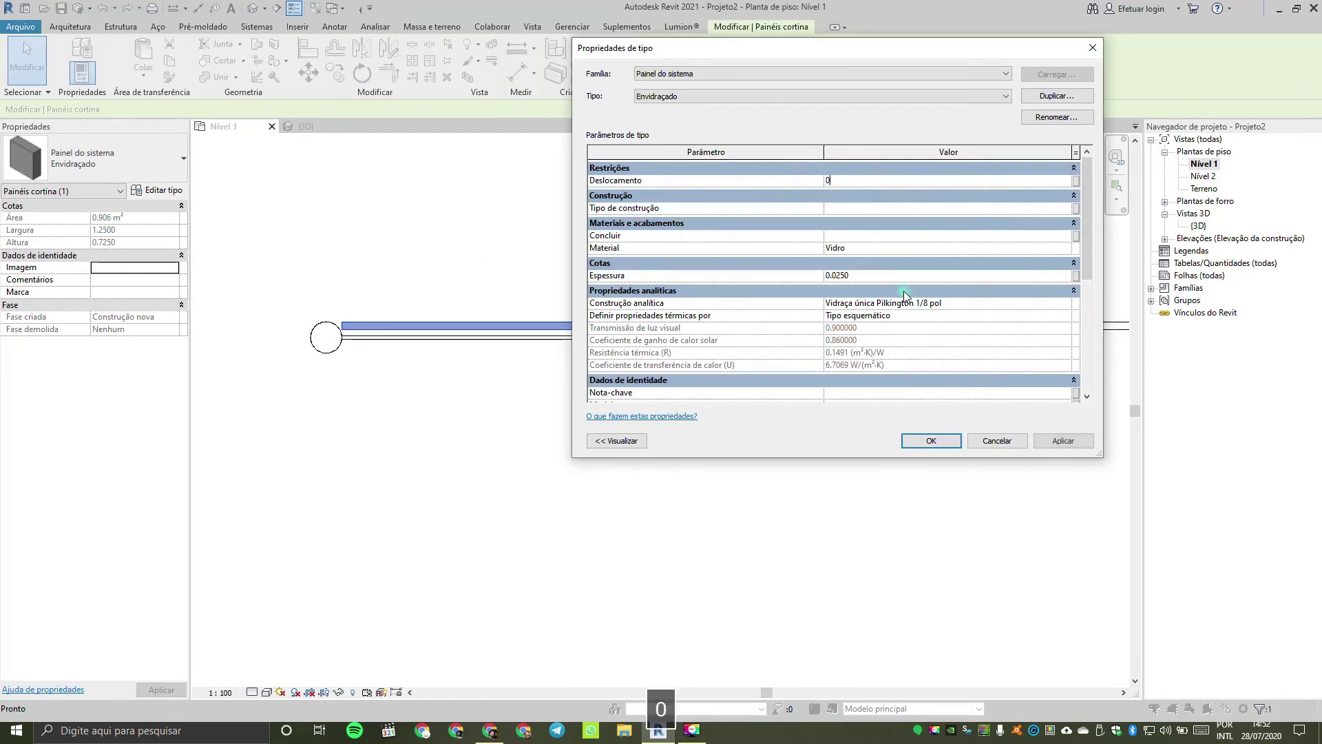
{"action": "left_click", "coordinate": [930, 442]}
{"action": "scroll", "coordinate": [1002, 355], "scroll_direction": "down", "scroll_amount": 5}
{"action": "scroll", "coordinate": [995, 297], "scroll_direction": "down", "scroll_amount": 2}
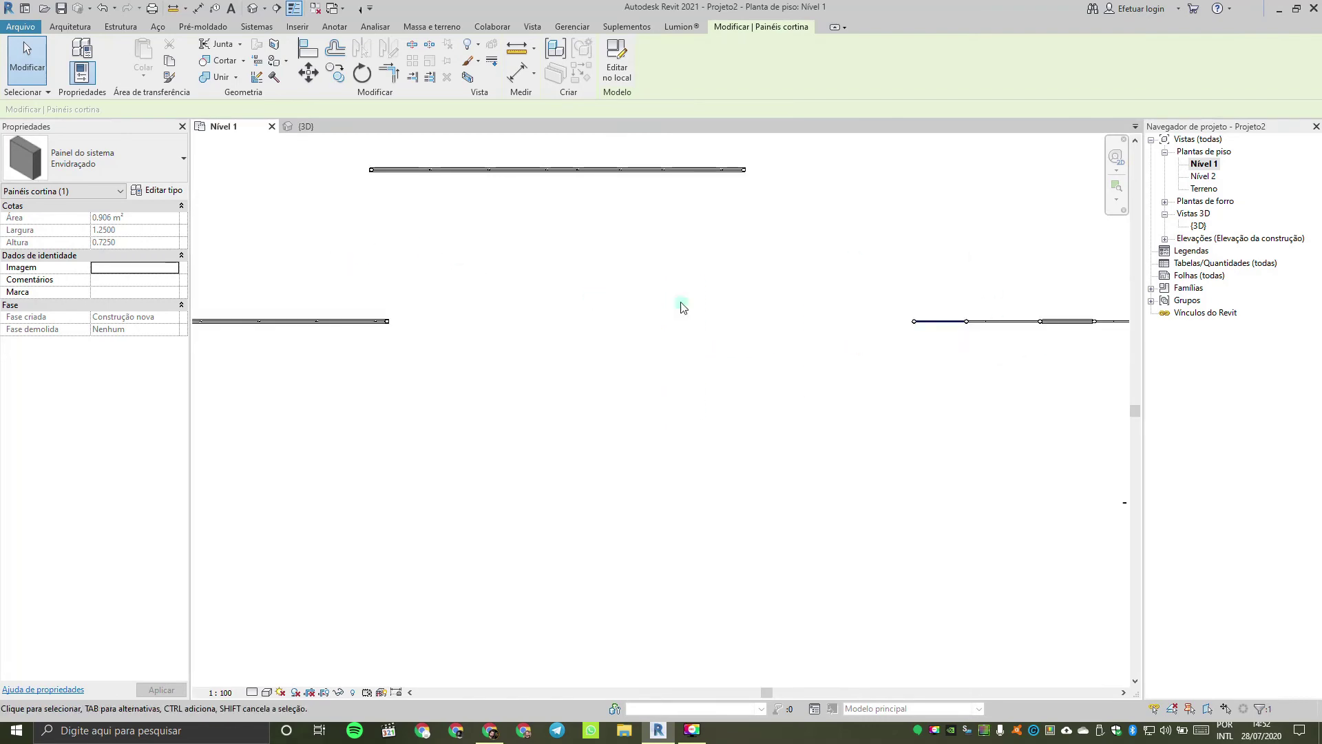
{"action": "middle_click_drag", "start_coordinate": [892, 247], "coordinate": [806, 288]}
{"action": "left_click", "coordinate": [807, 289]}
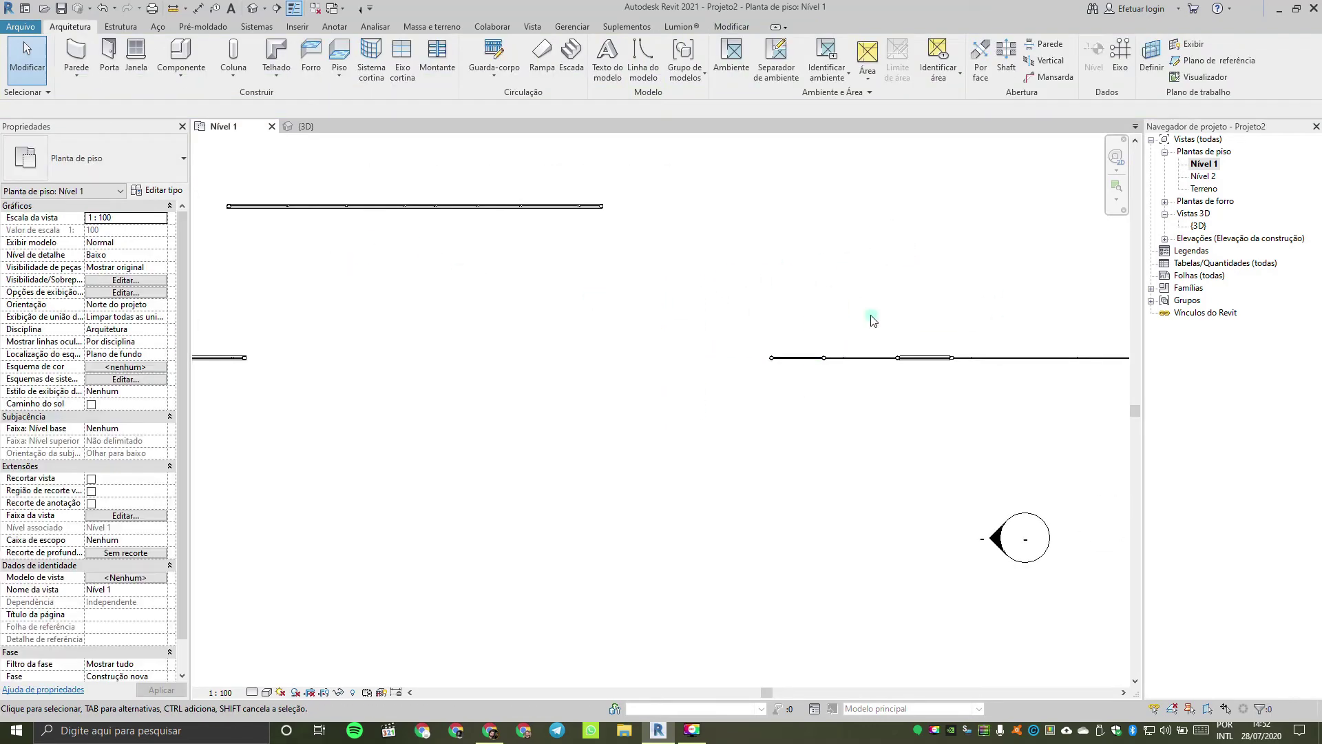
{"action": "scroll", "coordinate": [869, 344], "scroll_direction": "up", "scroll_amount": 5}
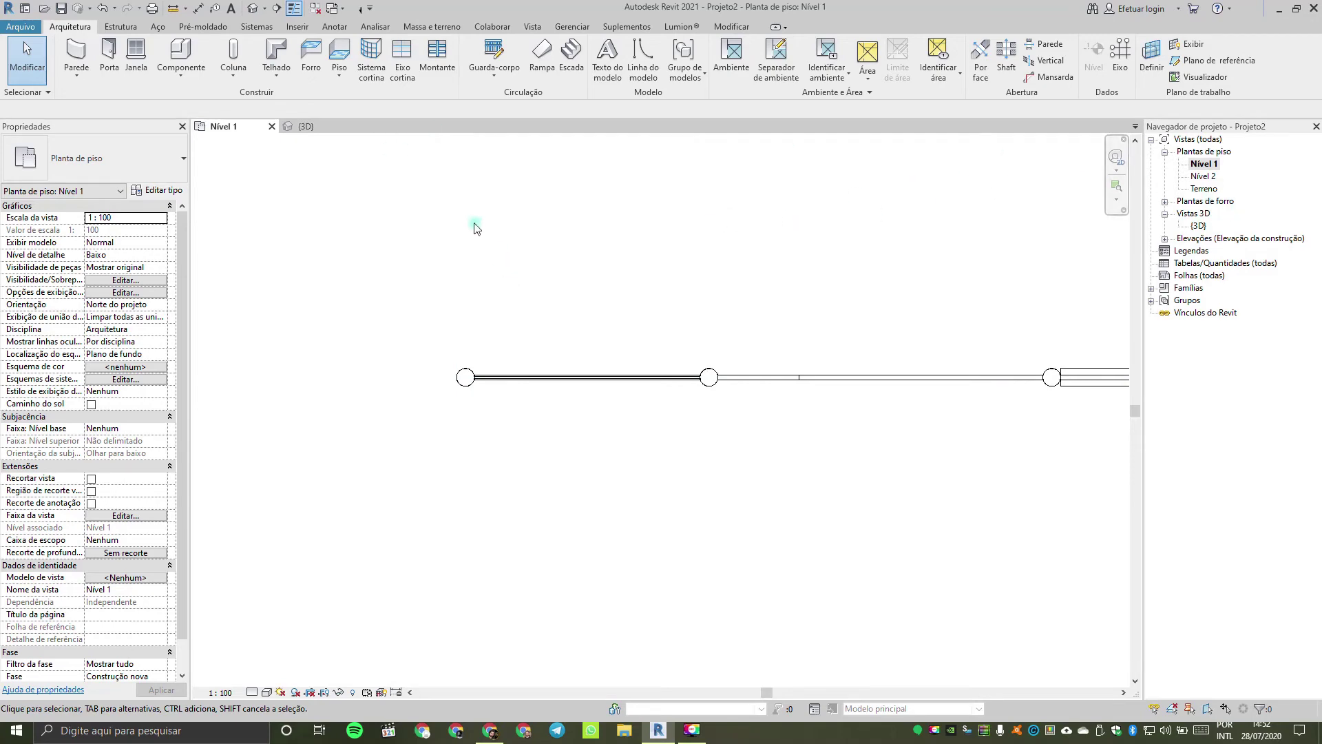
Step: Return to the 3D view and open the type properties of the plain wall's top-row panel in the third column
{"action": "left_click", "coordinate": [254, 10]}
{"action": "middle_click_drag", "start_coordinate": [567, 369], "coordinate": [636, 350]}
{"action": "scroll", "coordinate": [714, 365], "scroll_direction": "down", "scroll_amount": 3}
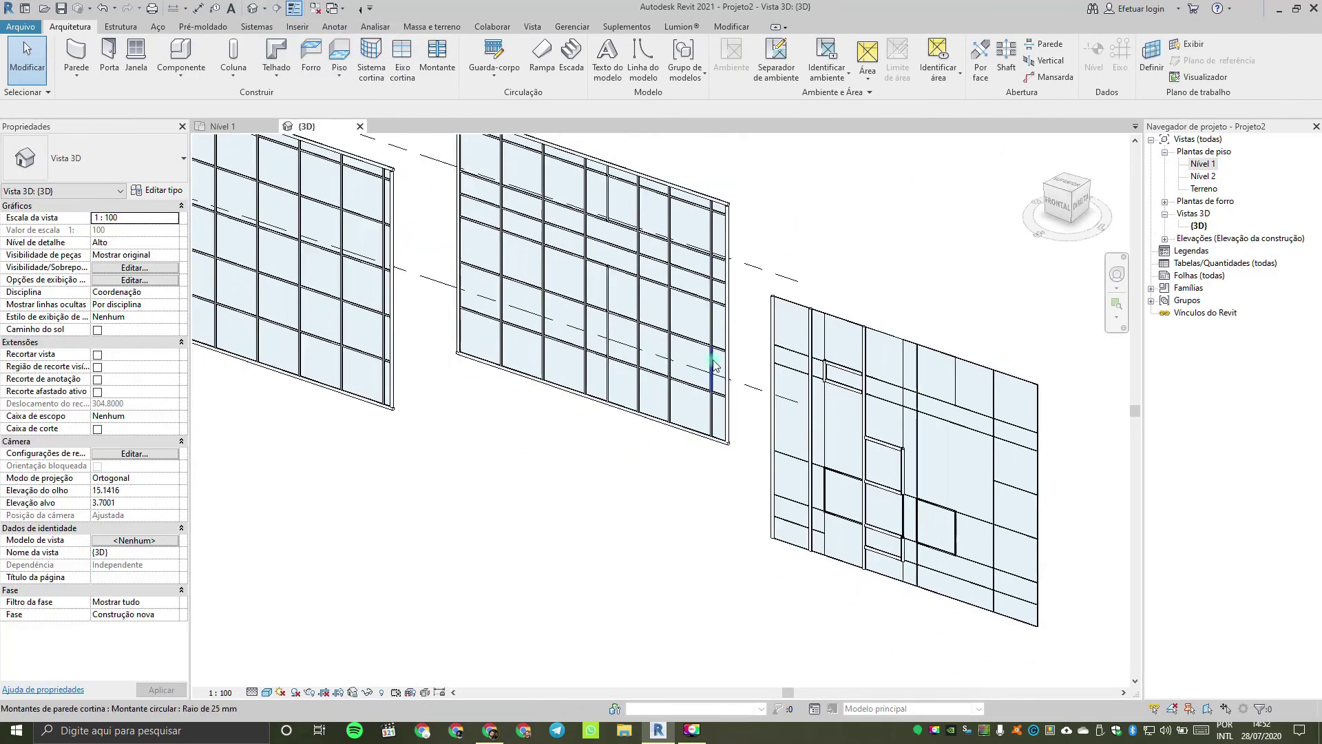
{"action": "middle_click_drag", "start_coordinate": [819, 331], "coordinate": [821, 339]}
{"action": "key", "text": "Tab"}
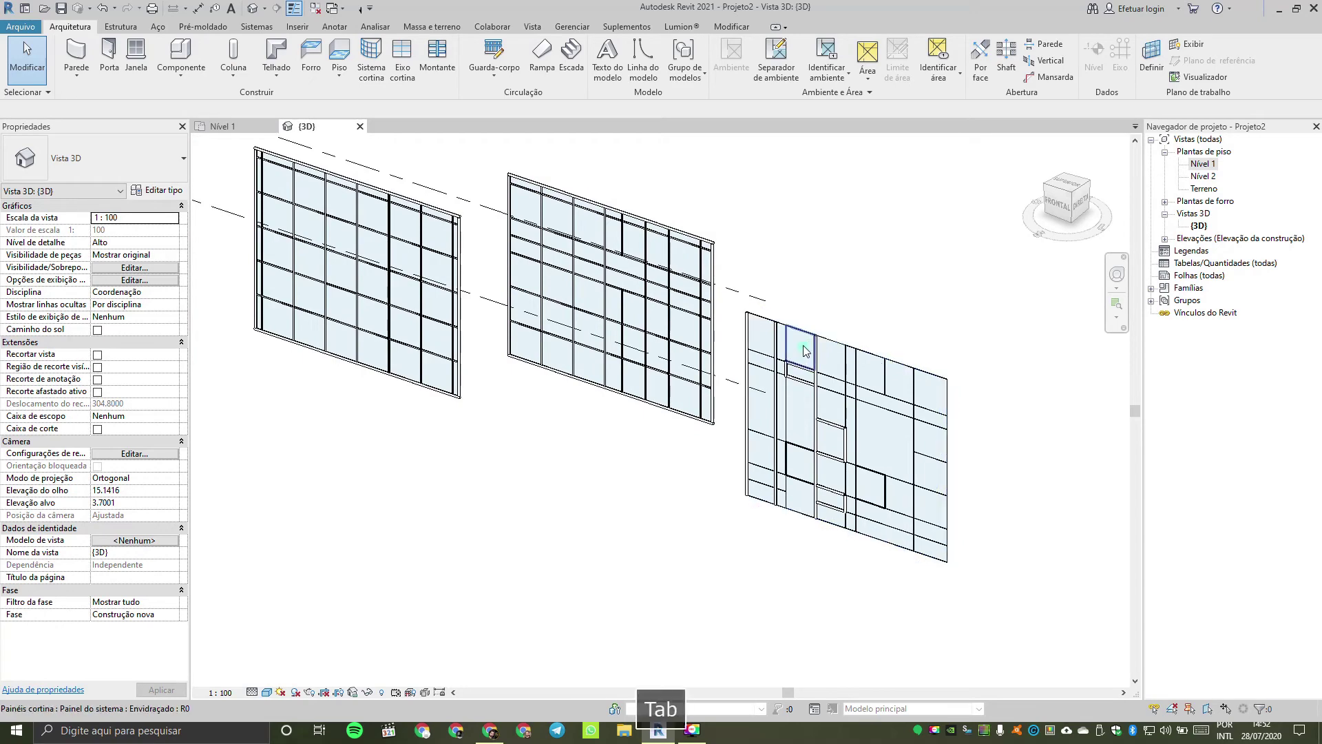
{"action": "left_click", "coordinate": [805, 349]}
{"action": "left_click", "coordinate": [93, 162]}
{"action": "left_click", "coordinate": [93, 165]}
{"action": "left_click", "coordinate": [93, 165]}
{"action": "left_click", "coordinate": [93, 165]}
{"action": "left_click", "coordinate": [158, 190]}
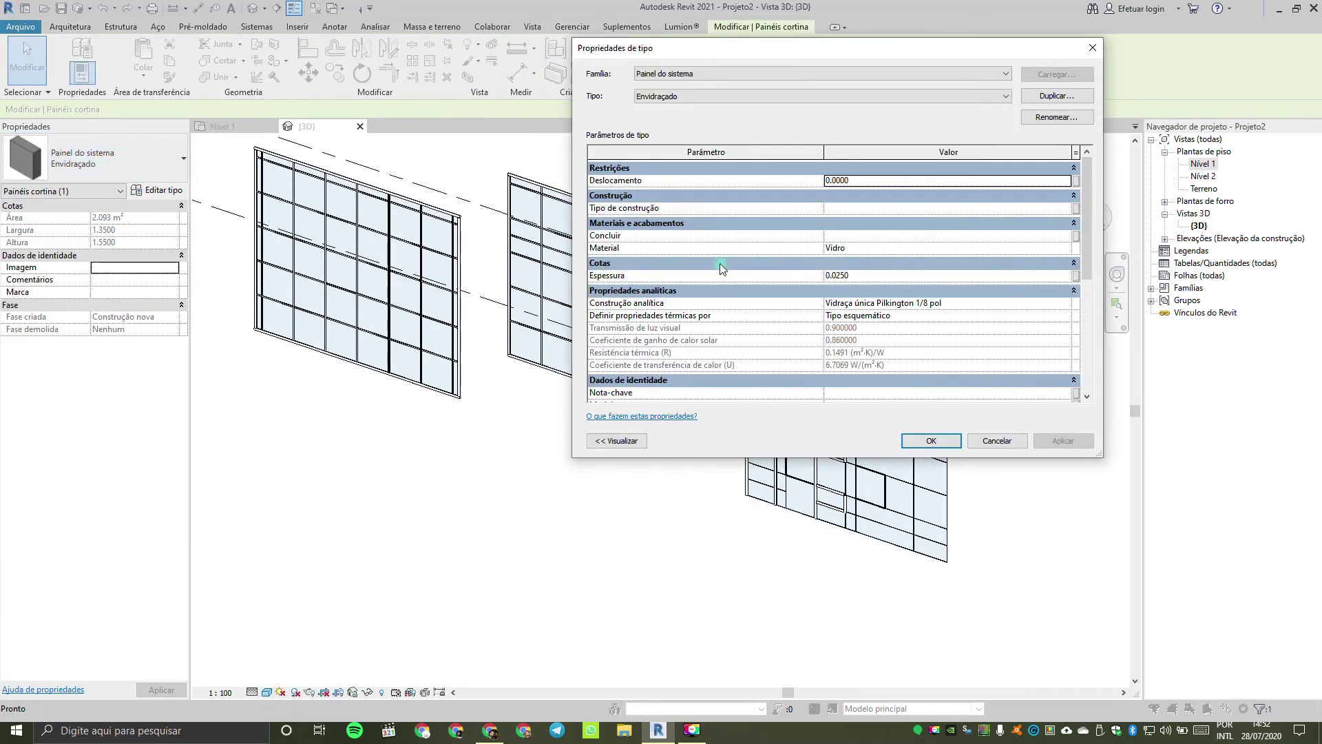
Step: Review the material and thickness parameters of the Envidraçado panel type and the parameters of the Sólido type, leaving both unmodified
{"action": "left_click", "coordinate": [875, 263]}
{"action": "left_click", "coordinate": [867, 248]}
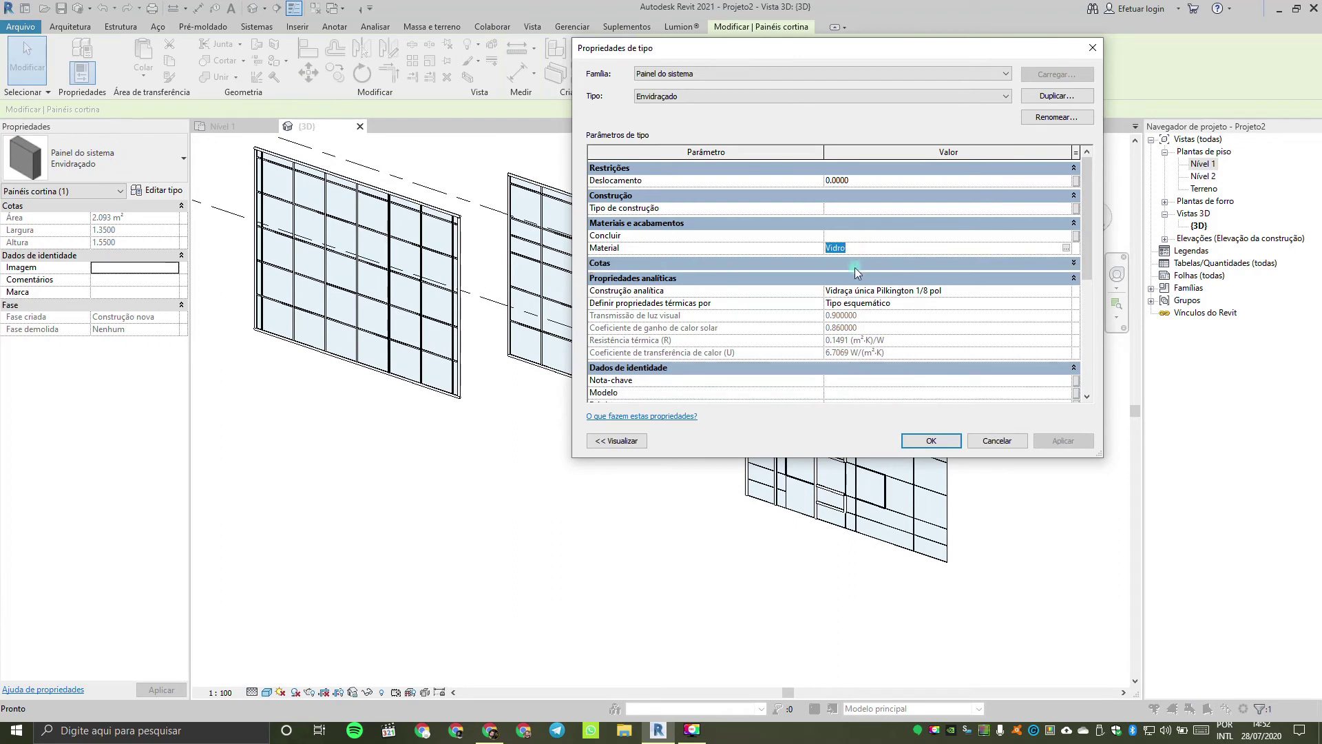
{"action": "left_click", "coordinate": [854, 264]}
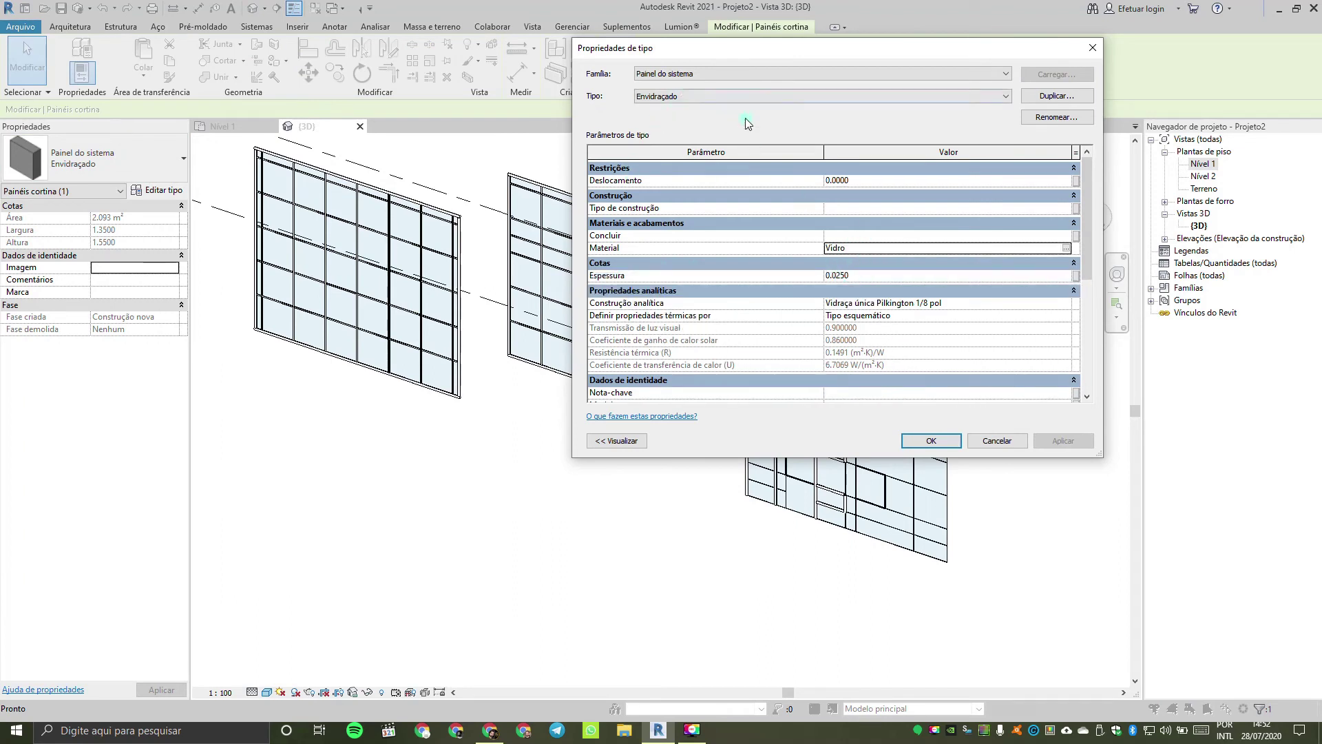
{"action": "left_click", "coordinate": [718, 98]}
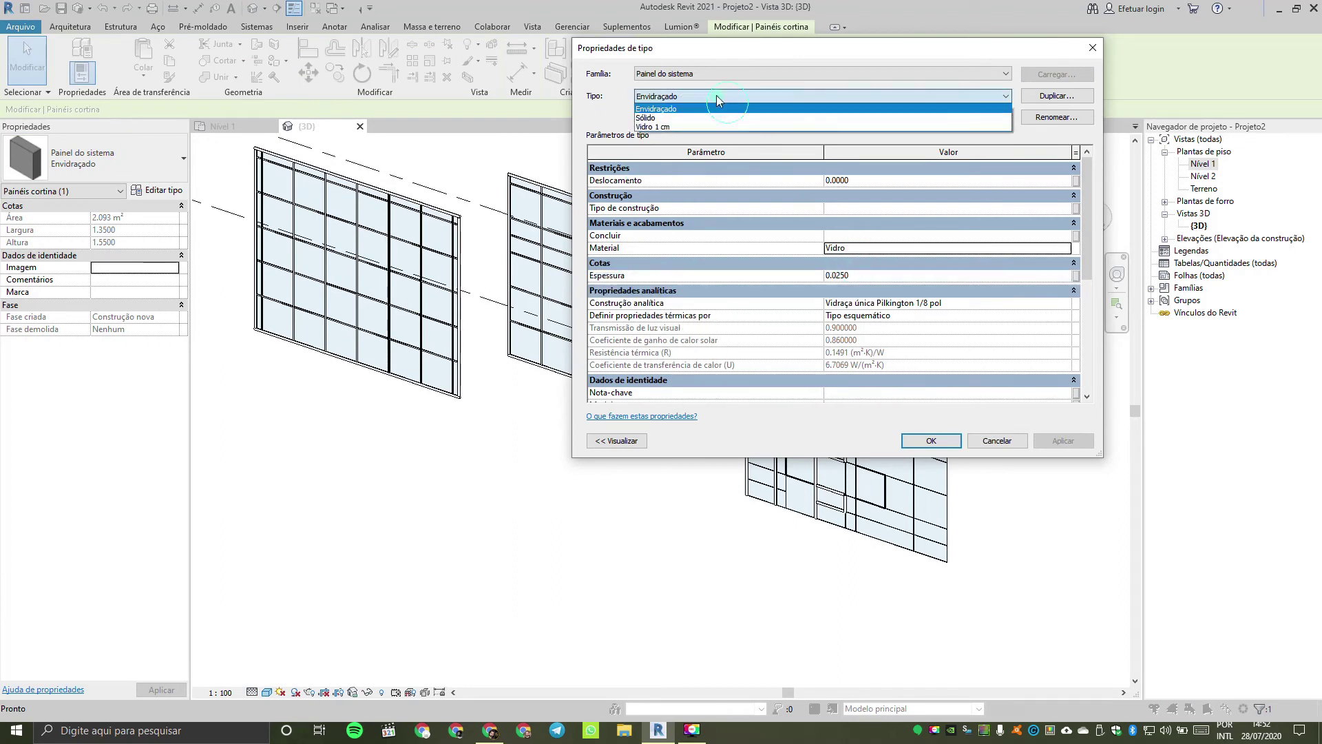
{"action": "left_click", "coordinate": [662, 117]}
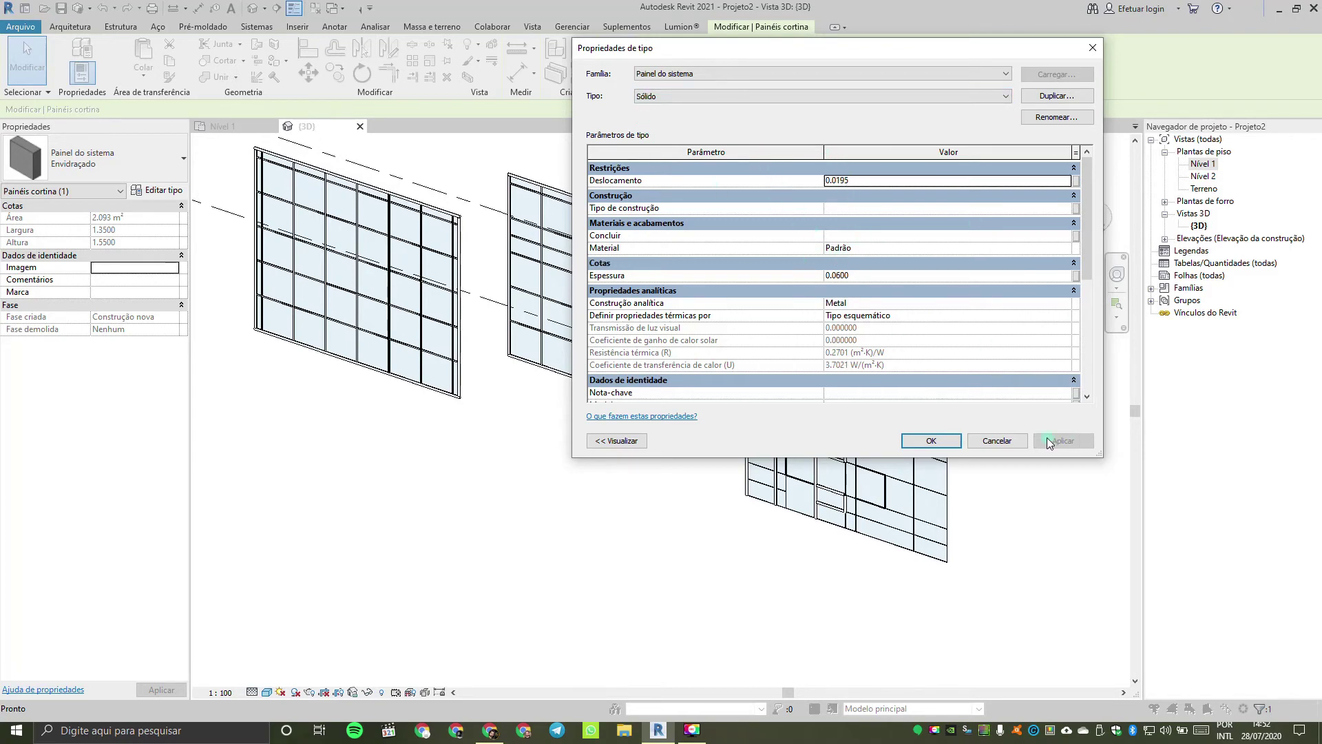
{"action": "left_click", "coordinate": [995, 442]}
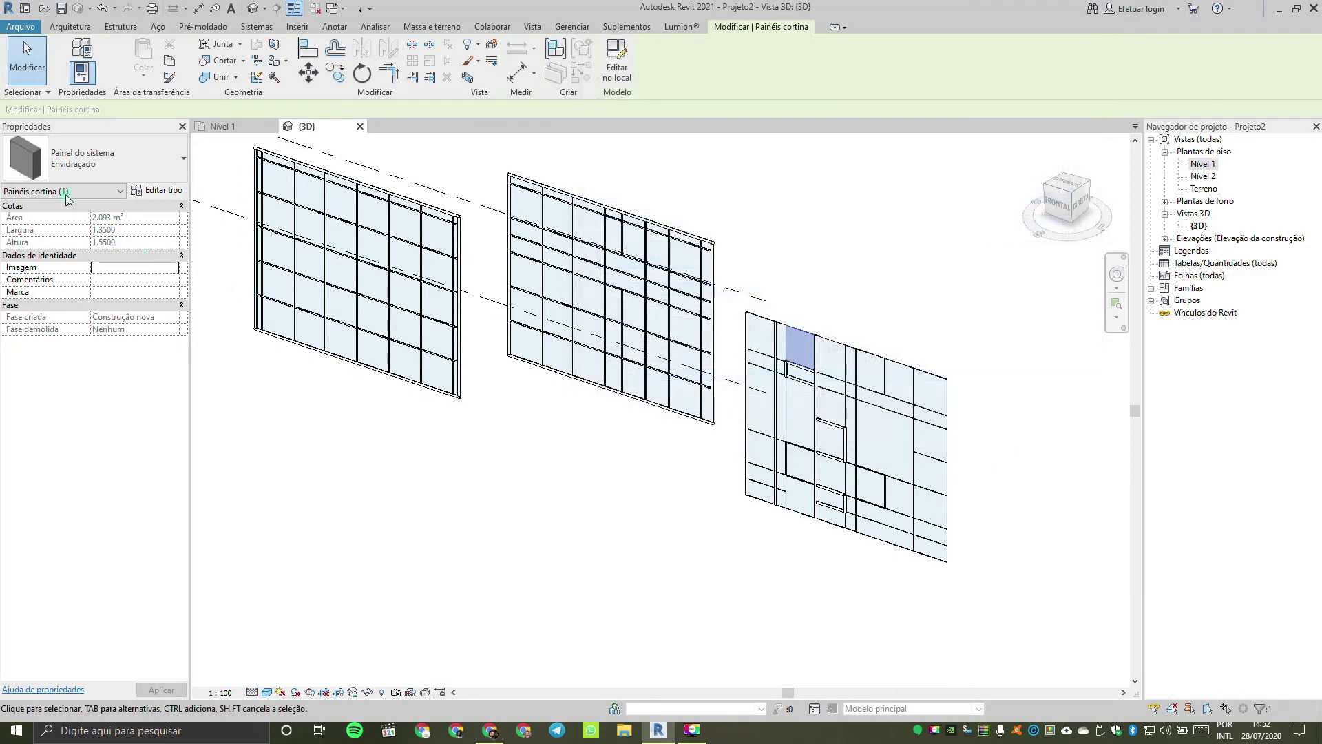
Step: Change the plain wall's top-row panel in the third column to the empty system panel type Vazio
{"action": "left_click", "coordinate": [96, 158]}
{"action": "scroll", "coordinate": [110, 335], "scroll_direction": "down", "scroll_amount": 1}
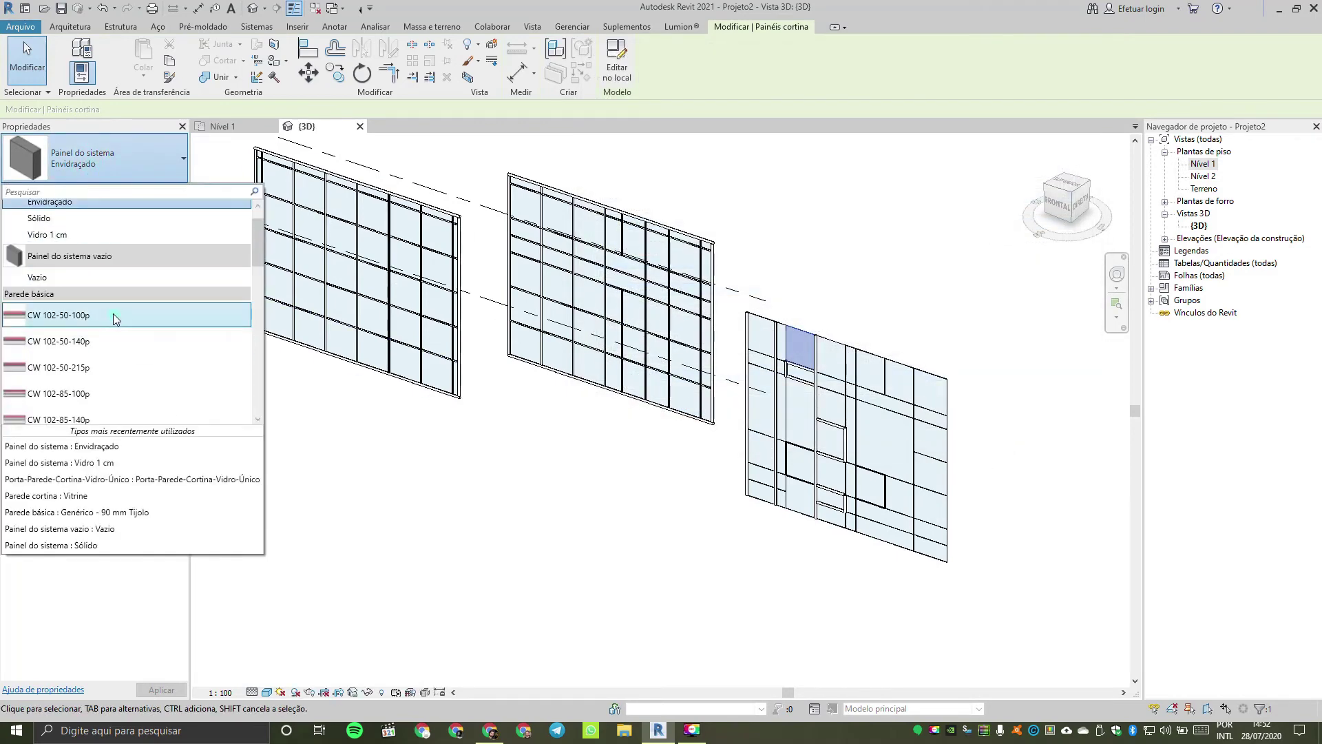
{"action": "left_click", "coordinate": [71, 276]}
{"action": "left_click", "coordinate": [605, 480]}
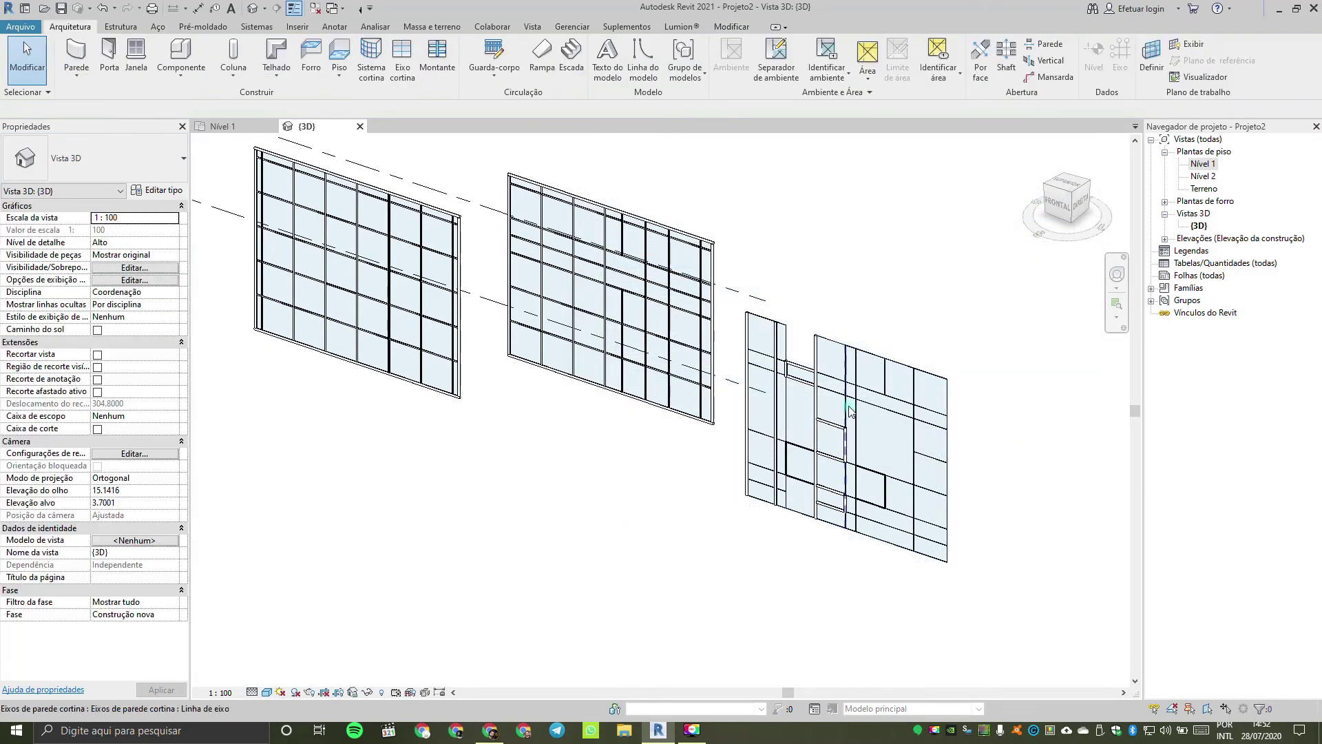
{"action": "key", "text": "Tab"}
{"action": "left_click", "coordinate": [808, 411]}
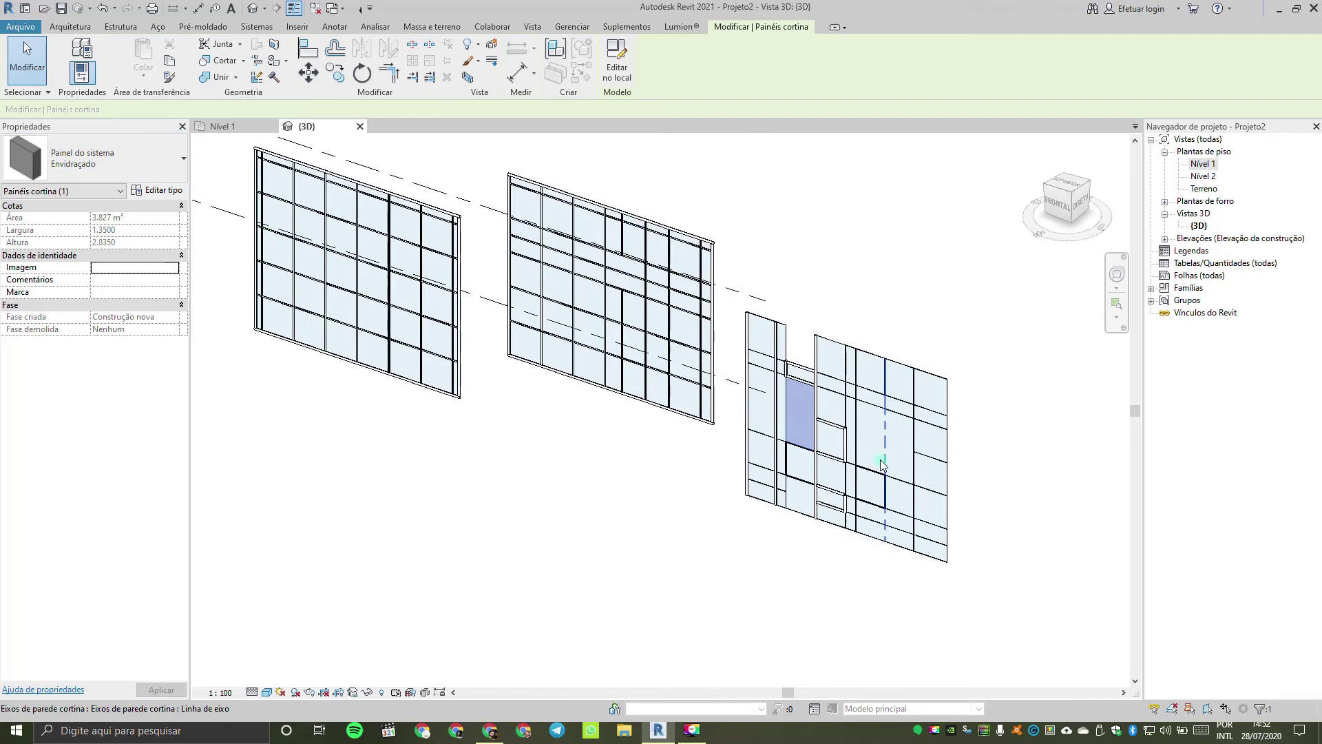
{"action": "key", "text": "Escape"}
{"action": "key", "text": "Tab"}
{"action": "left_click", "coordinate": [872, 428]}
{"action": "key", "text": "Delete"}
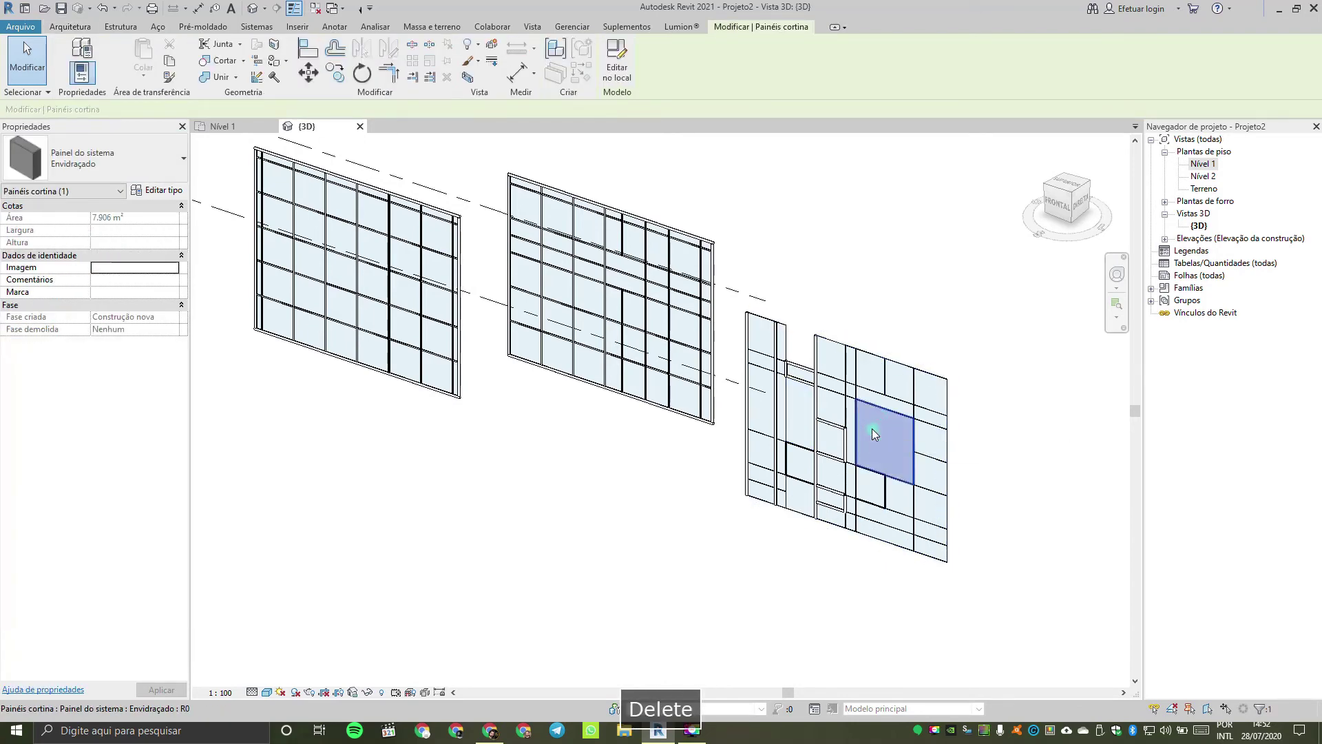
{"action": "left_click", "coordinate": [96, 160]}
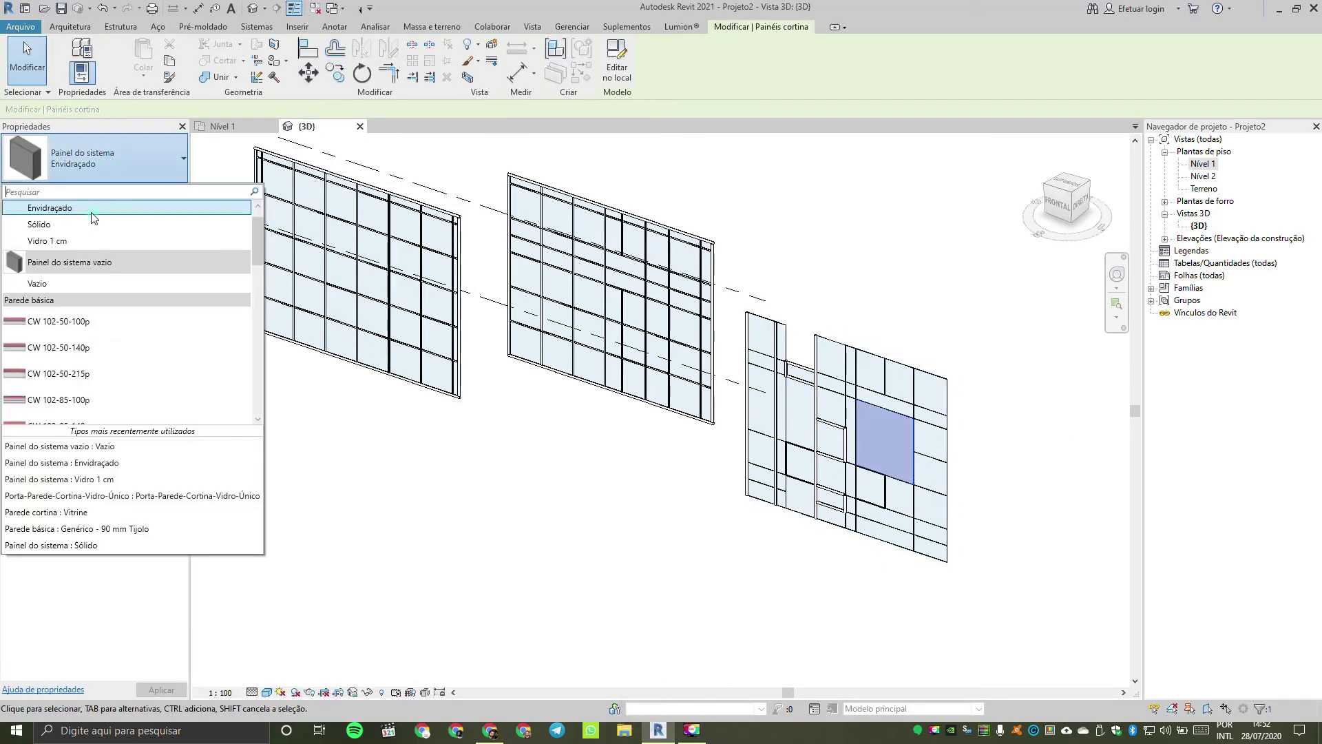
{"action": "left_click", "coordinate": [89, 284]}
{"action": "key", "text": "Escape"}
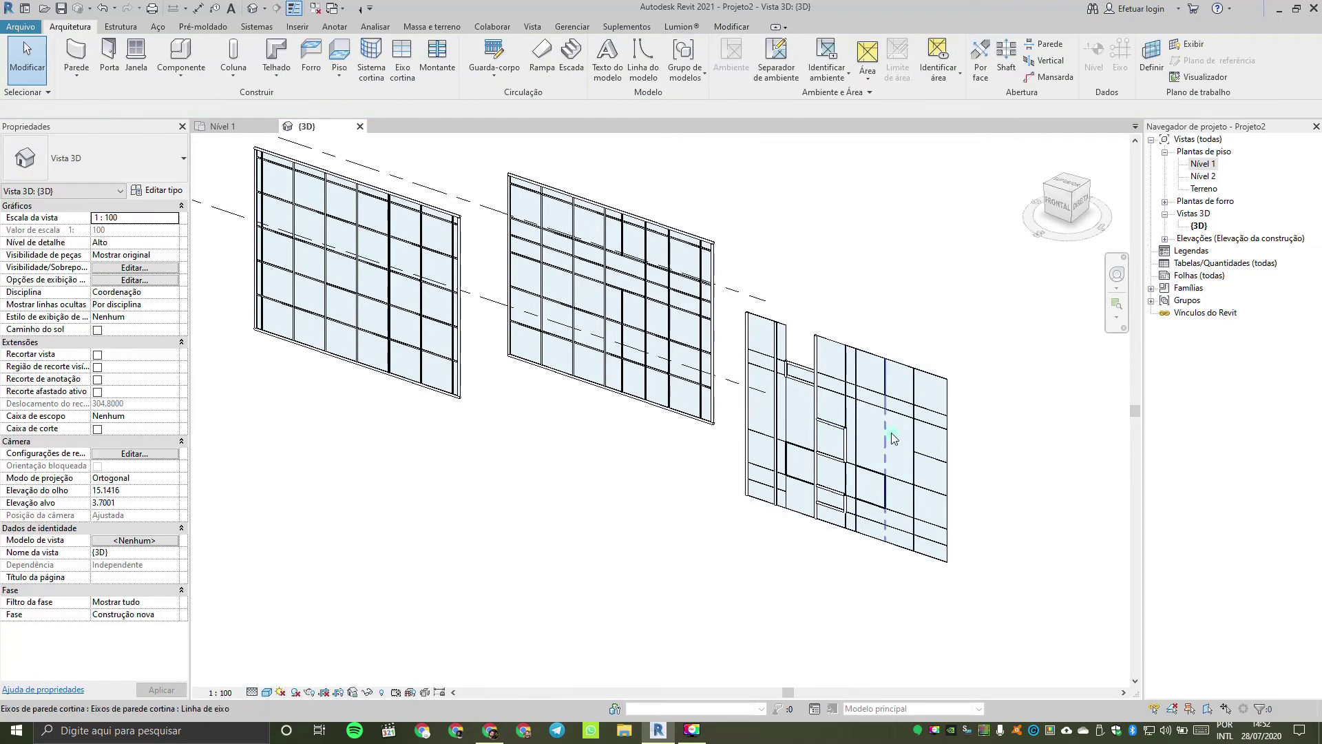
Step: Change the large merged panel of the plain wall to the empty system panel type Vazio
{"action": "left_click", "coordinate": [883, 436]}
{"action": "key", "text": "Tab"}
{"action": "left_click", "coordinate": [882, 435]}
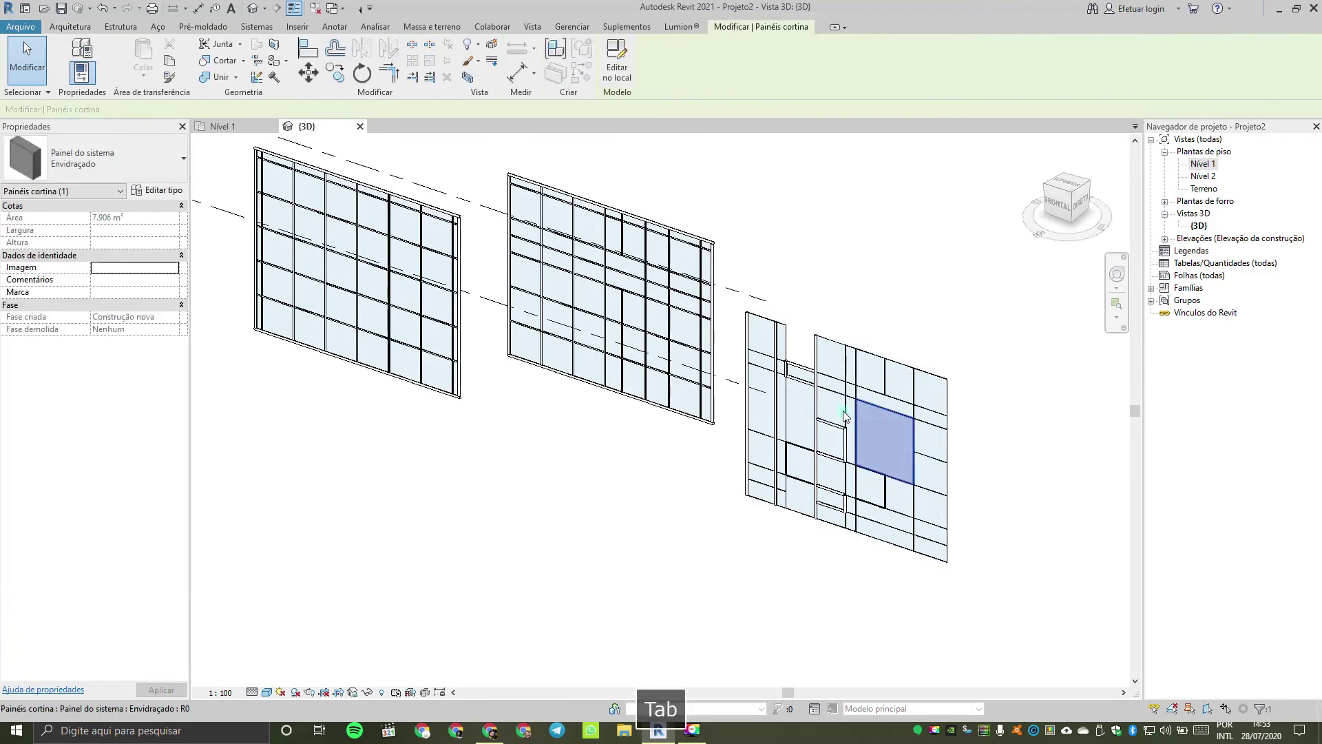
{"action": "left_click", "coordinate": [125, 166]}
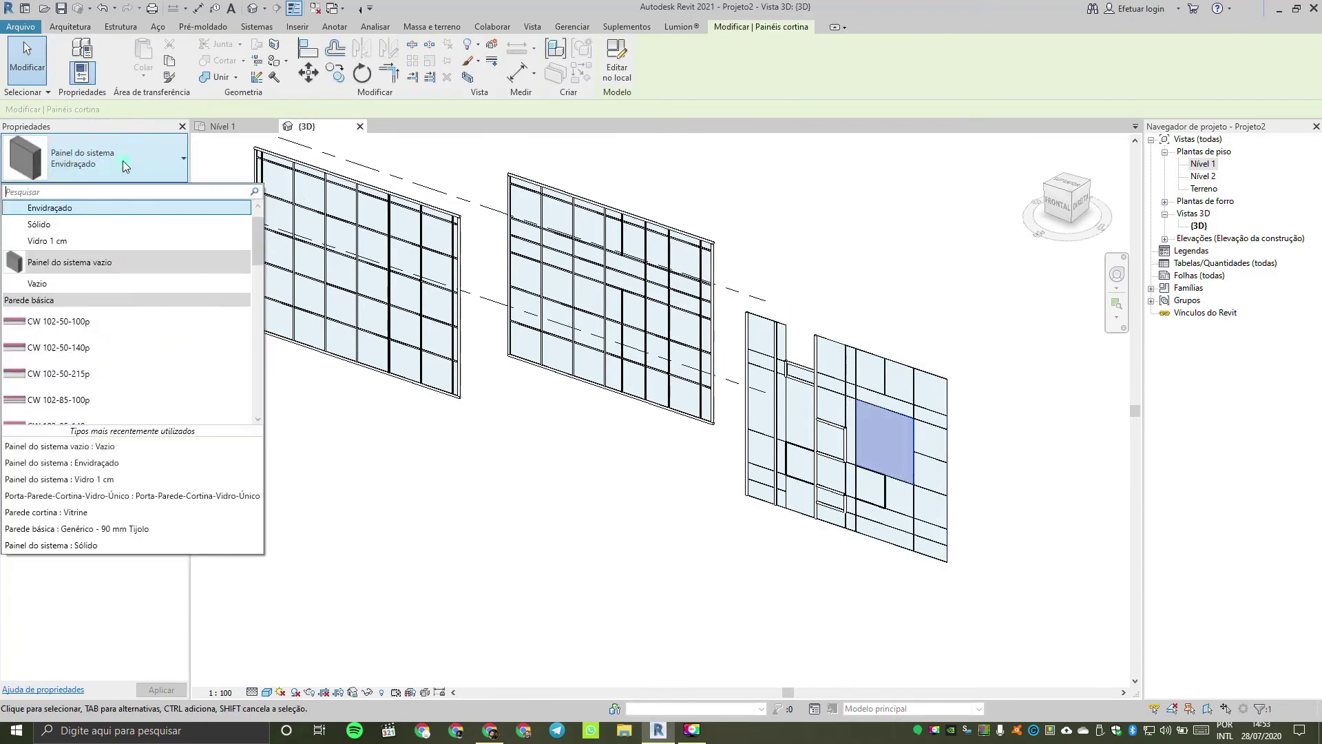
{"action": "left_click", "coordinate": [100, 284]}
{"action": "left_click", "coordinate": [624, 536]}
{"action": "scroll", "coordinate": [994, 498], "scroll_direction": "up", "scroll_amount": 1}
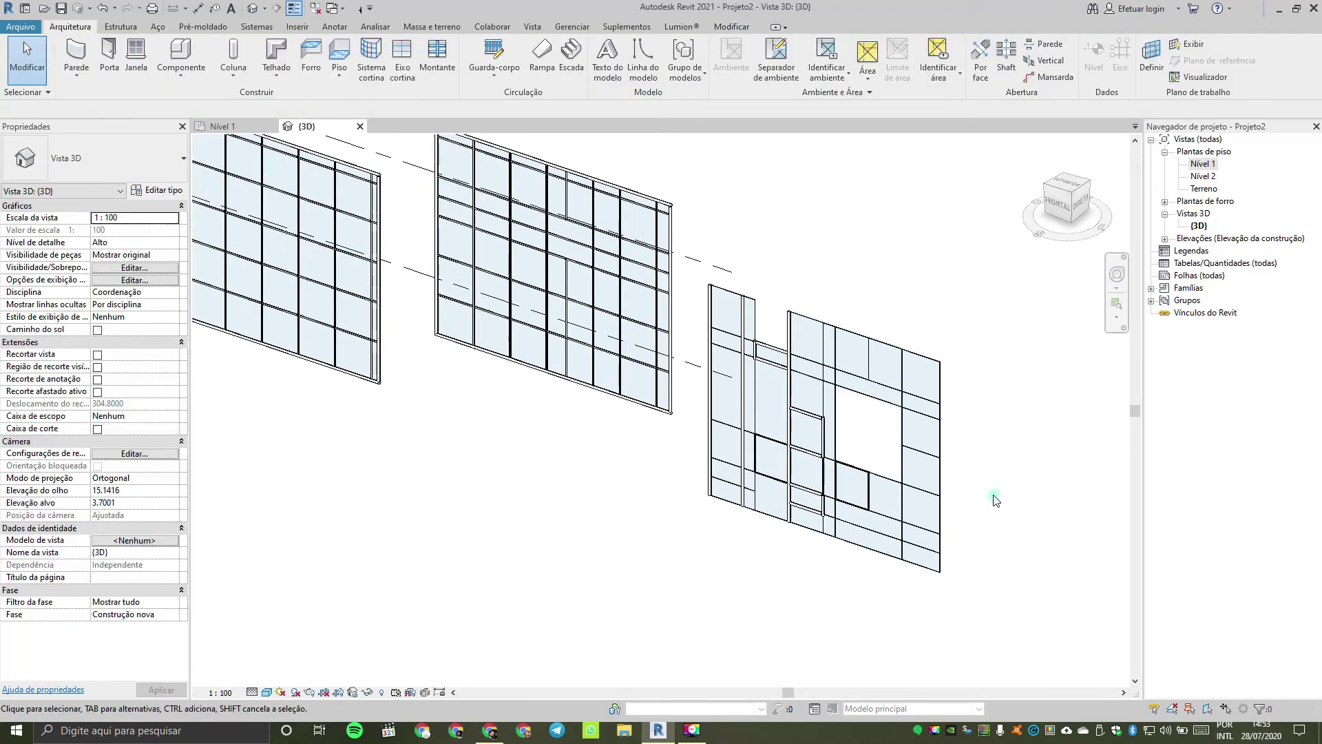
{"action": "scroll", "coordinate": [964, 318], "scroll_direction": "down", "scroll_amount": 3}
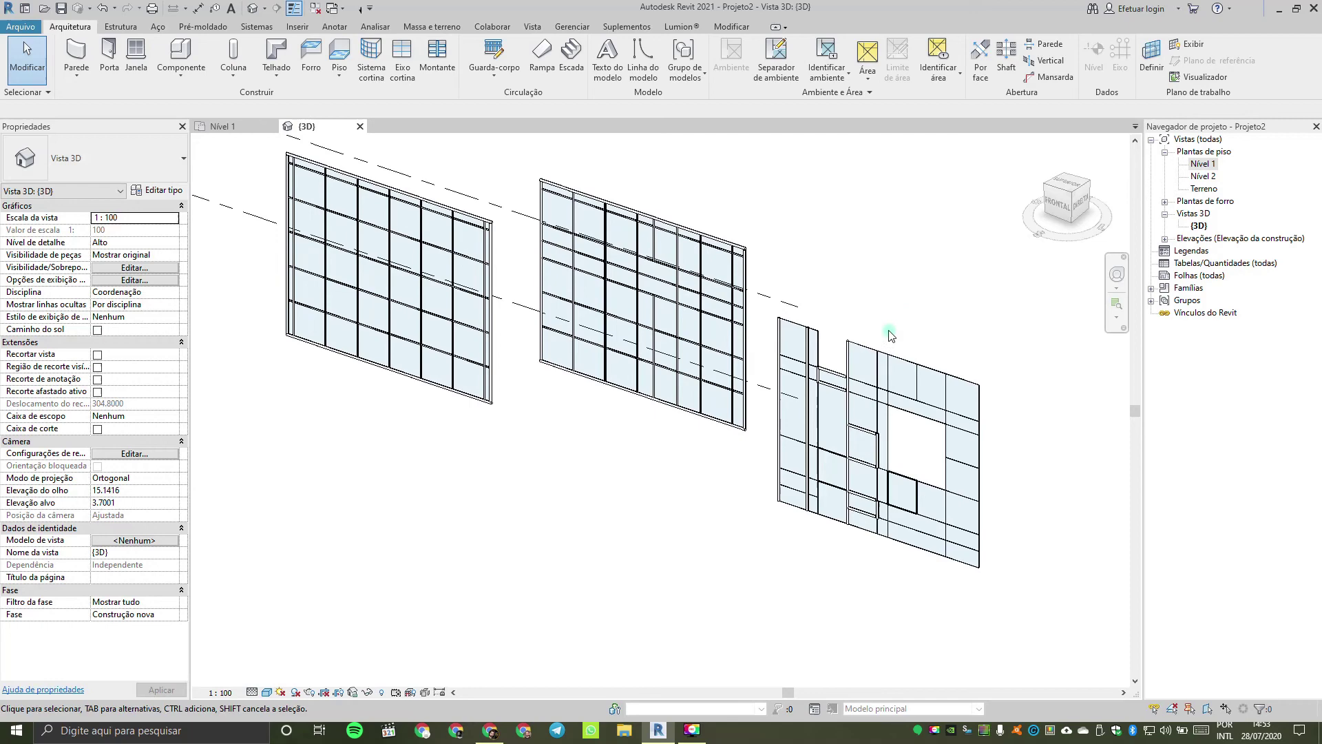
Step: Duplicate the circular mullion type of the middle wall's top mullion in the second-to-last bay as Raio de 100 mm
{"action": "scroll", "coordinate": [750, 381], "scroll_direction": "up", "scroll_amount": 3}
{"action": "scroll", "coordinate": [751, 381], "scroll_direction": "up", "scroll_amount": 2}
{"action": "left_click", "coordinate": [790, 356]}
{"action": "key", "text": "Escape"}
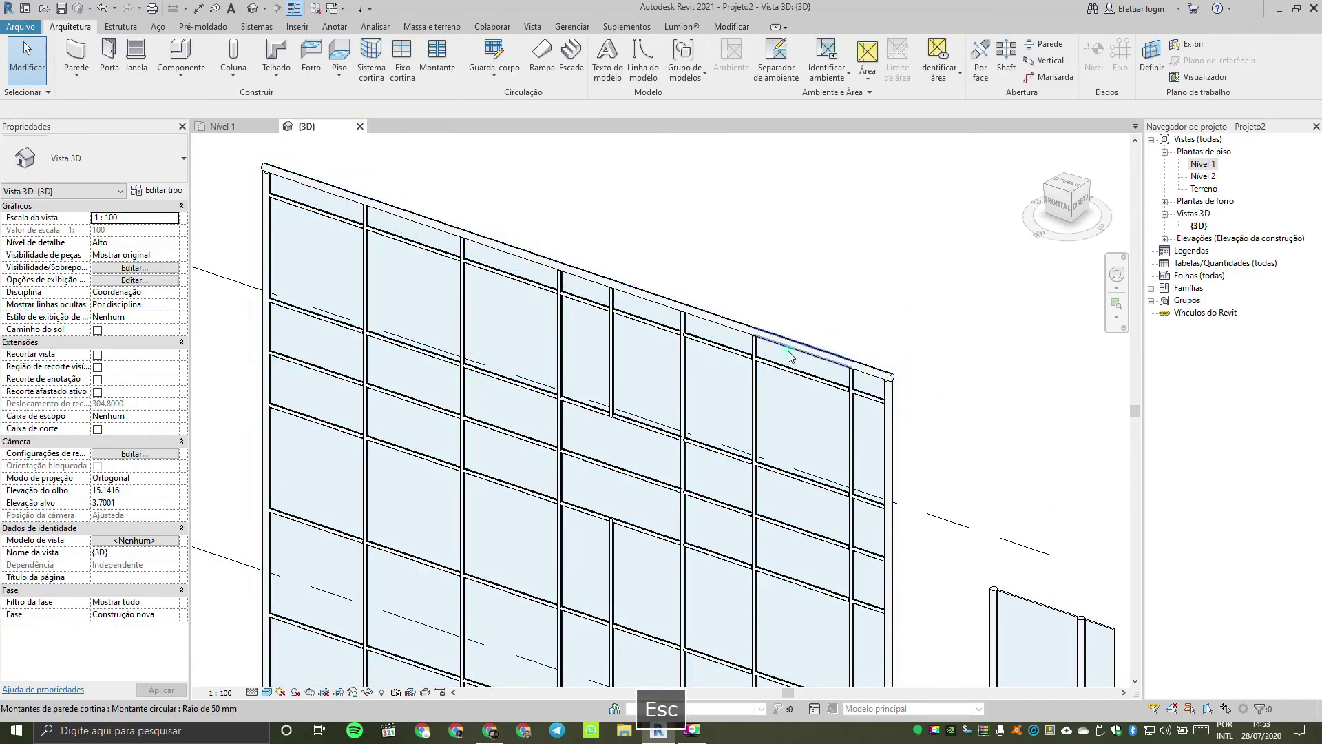
{"action": "left_click", "coordinate": [790, 356]}
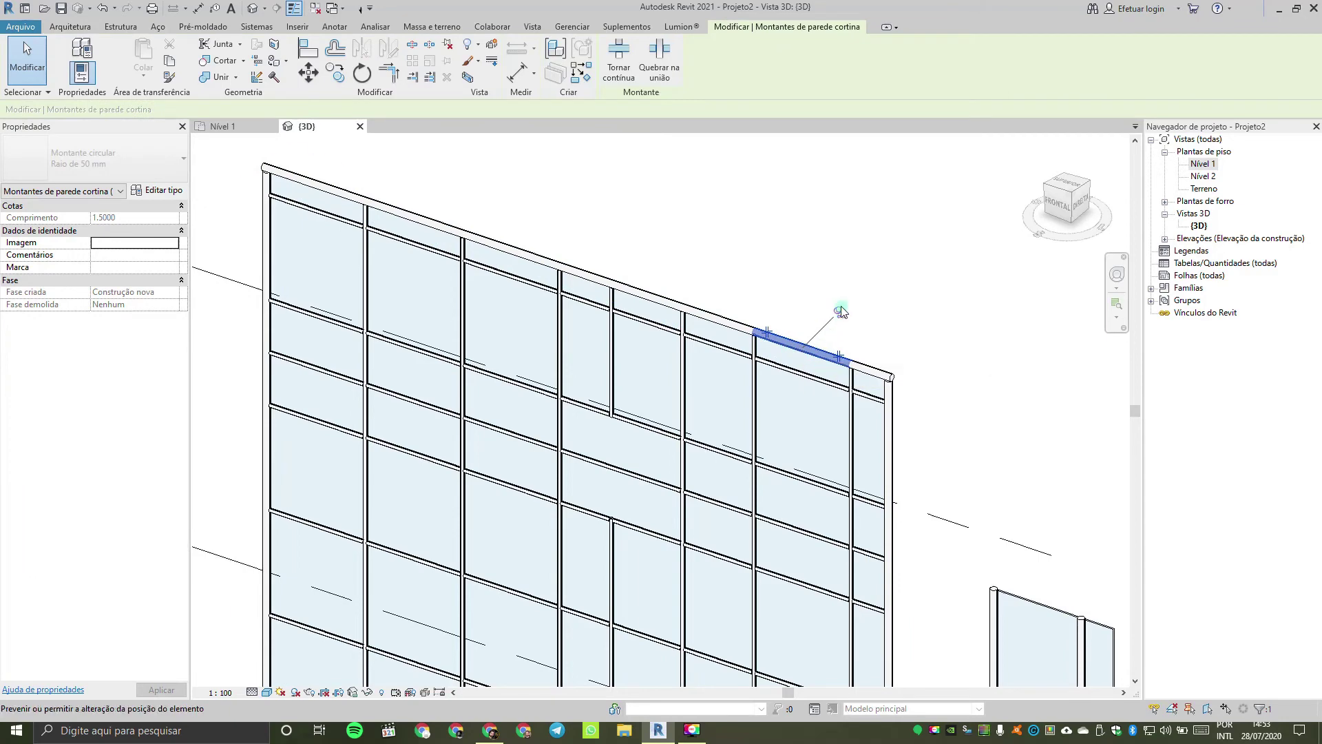
{"action": "left_click", "coordinate": [158, 192]}
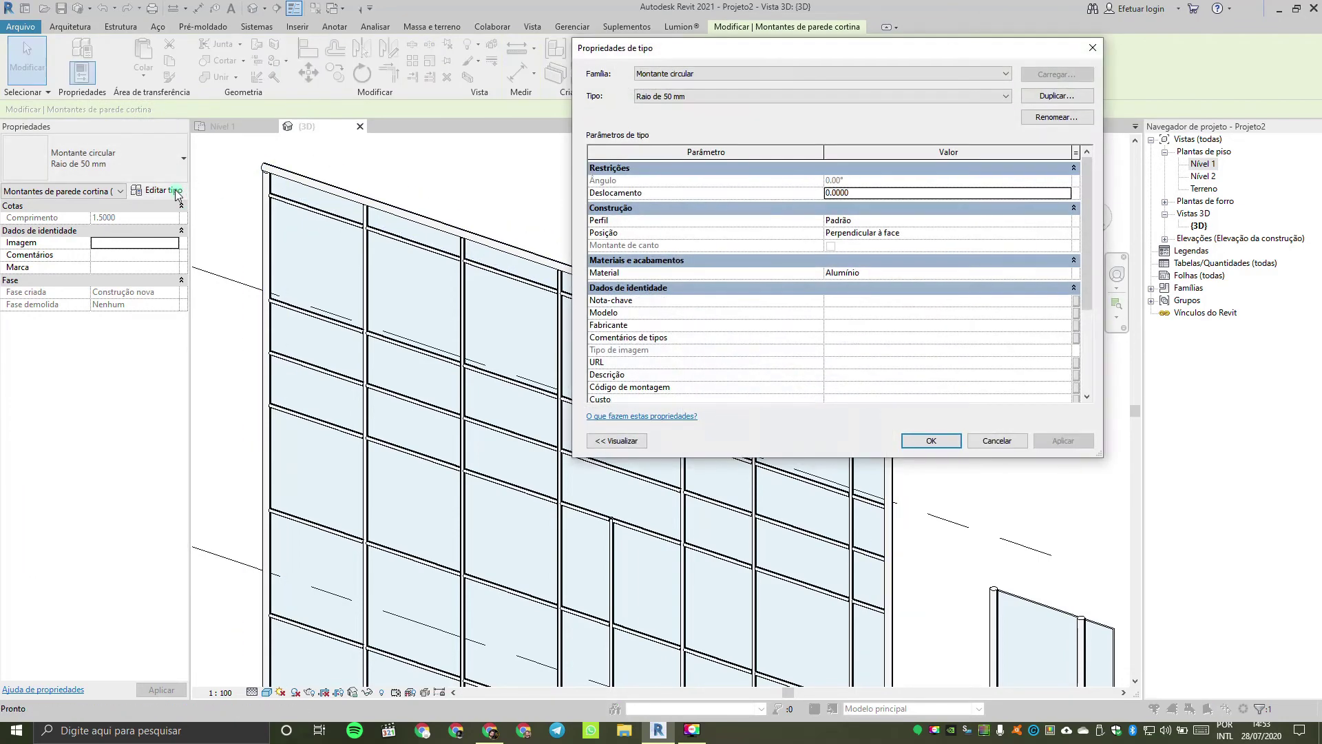
{"action": "scroll", "coordinate": [1093, 233], "scroll_direction": "down", "scroll_amount": 3}
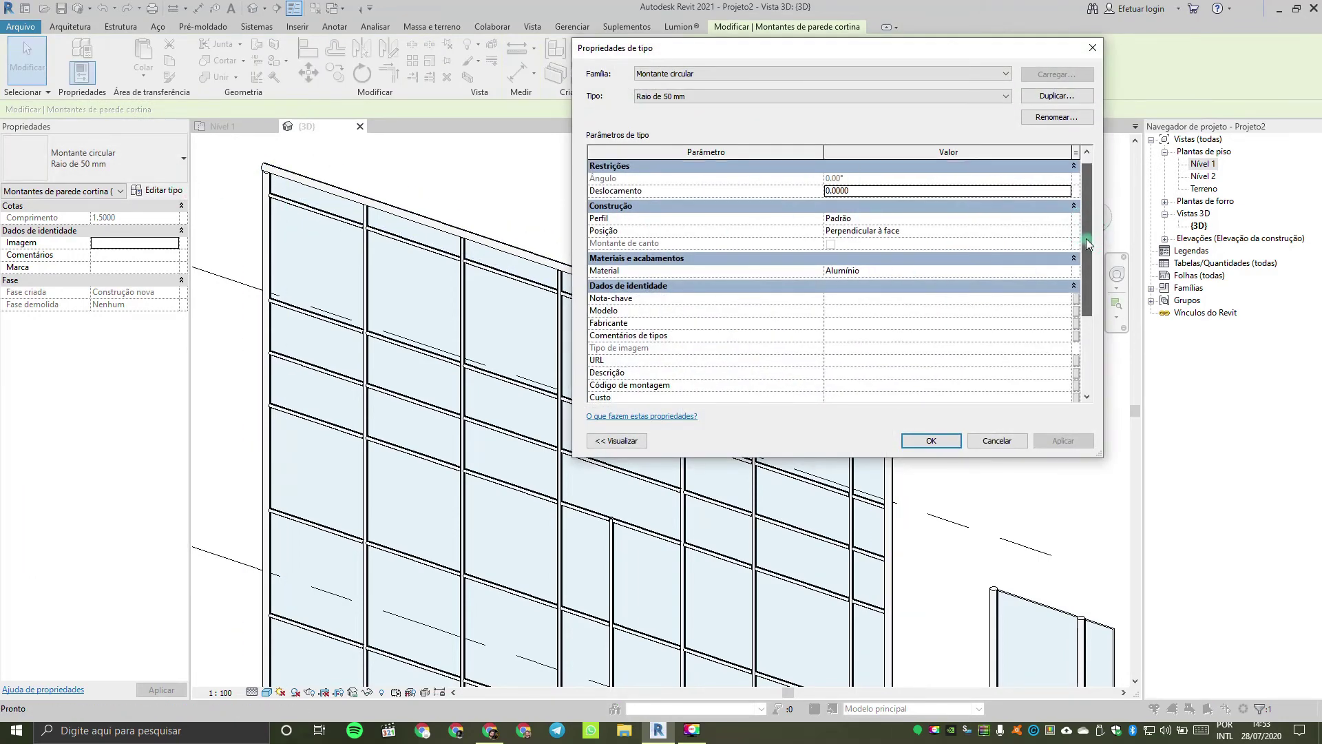
{"action": "left_click_drag", "start_coordinate": [1088, 282], "coordinate": [1088, 202]}
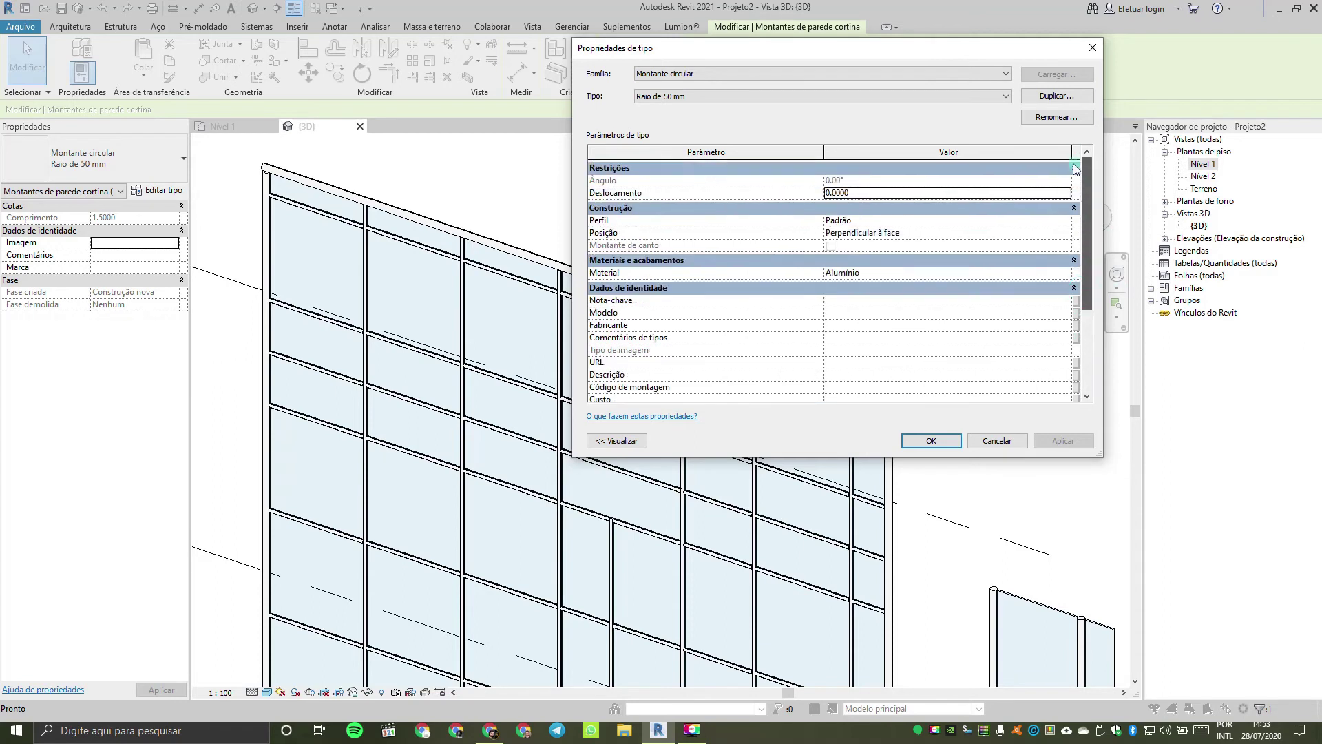
{"action": "left_click", "coordinate": [1056, 95]}
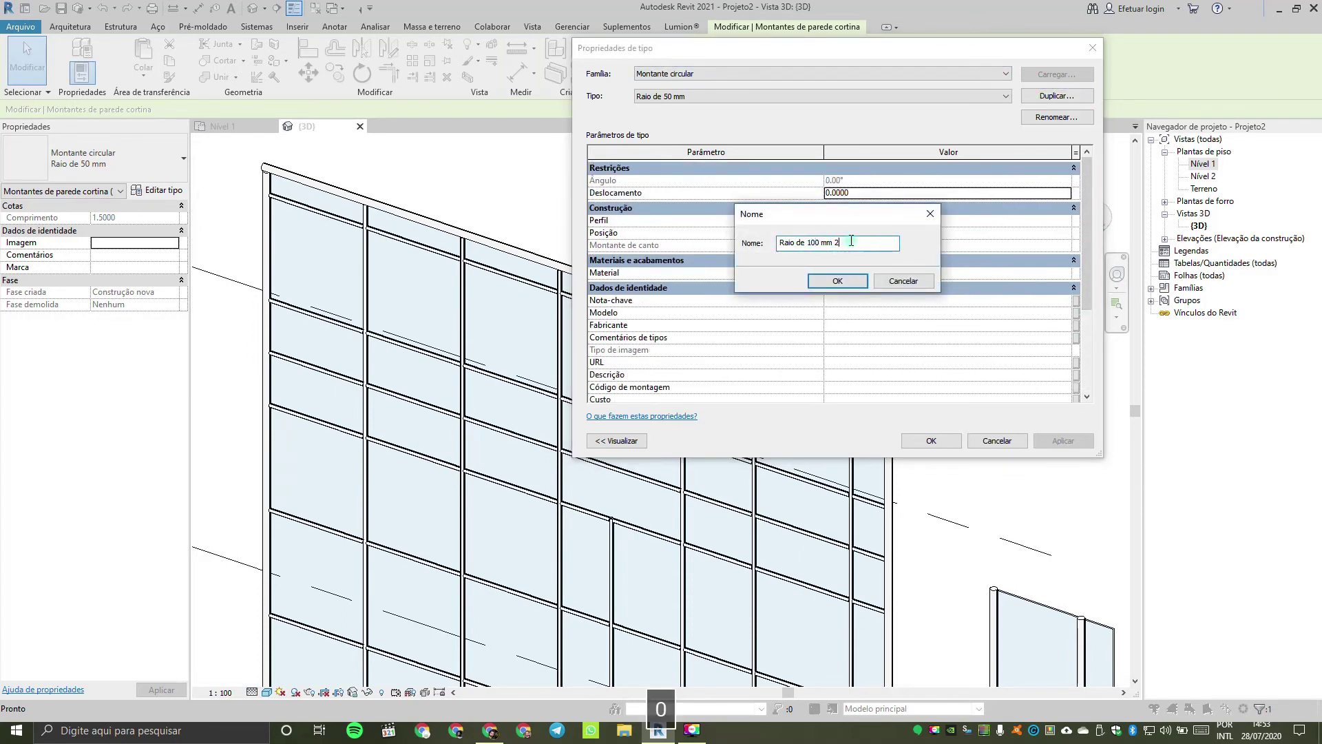
{"action": "key", "text": "BackSpace"}
{"action": "key", "text": "BackSpace"}
{"action": "left_click", "coordinate": [844, 283]}
Step: Set the radius (Raio) of the Raio de 100 mm mullion type to 0.1000 and apply it to the selected top mullion
{"action": "left_click_drag", "start_coordinate": [1087, 234], "coordinate": [1087, 386]}
{"action": "left_click", "coordinate": [953, 381]}
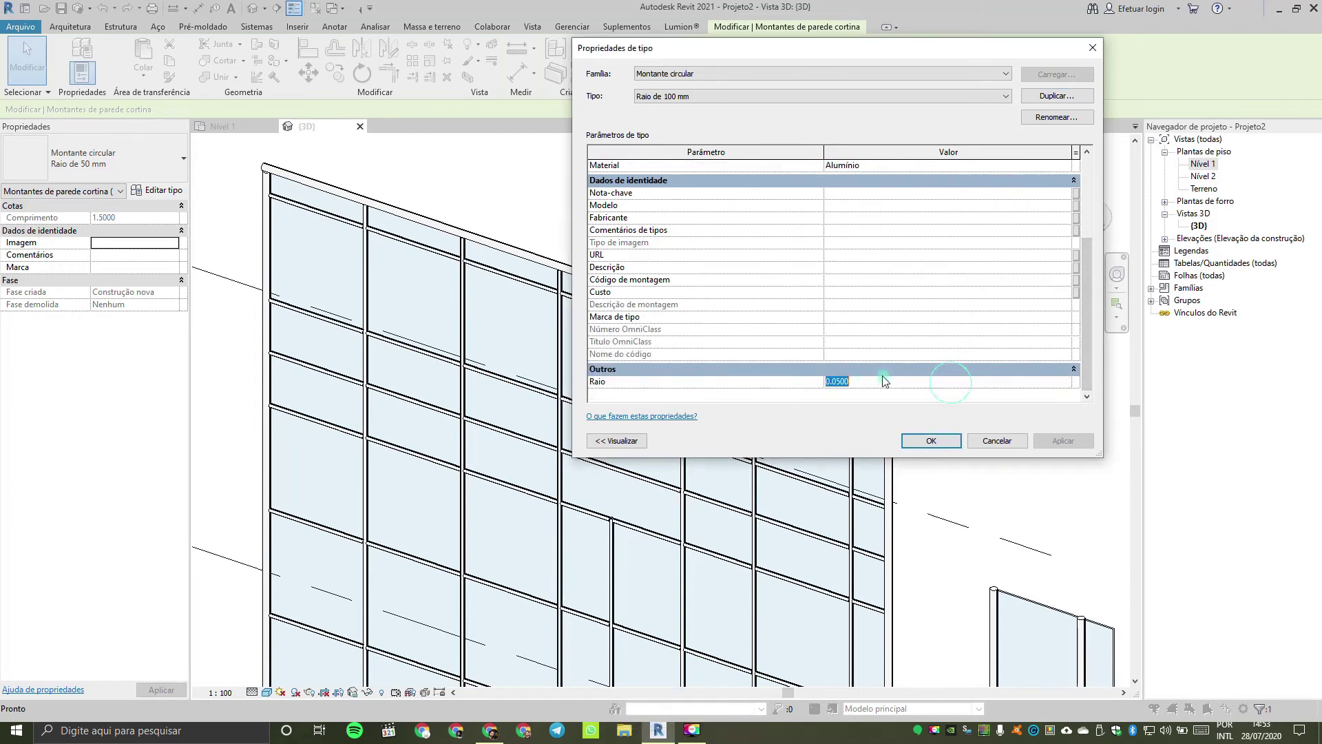
{"action": "type", "text": "1000"}
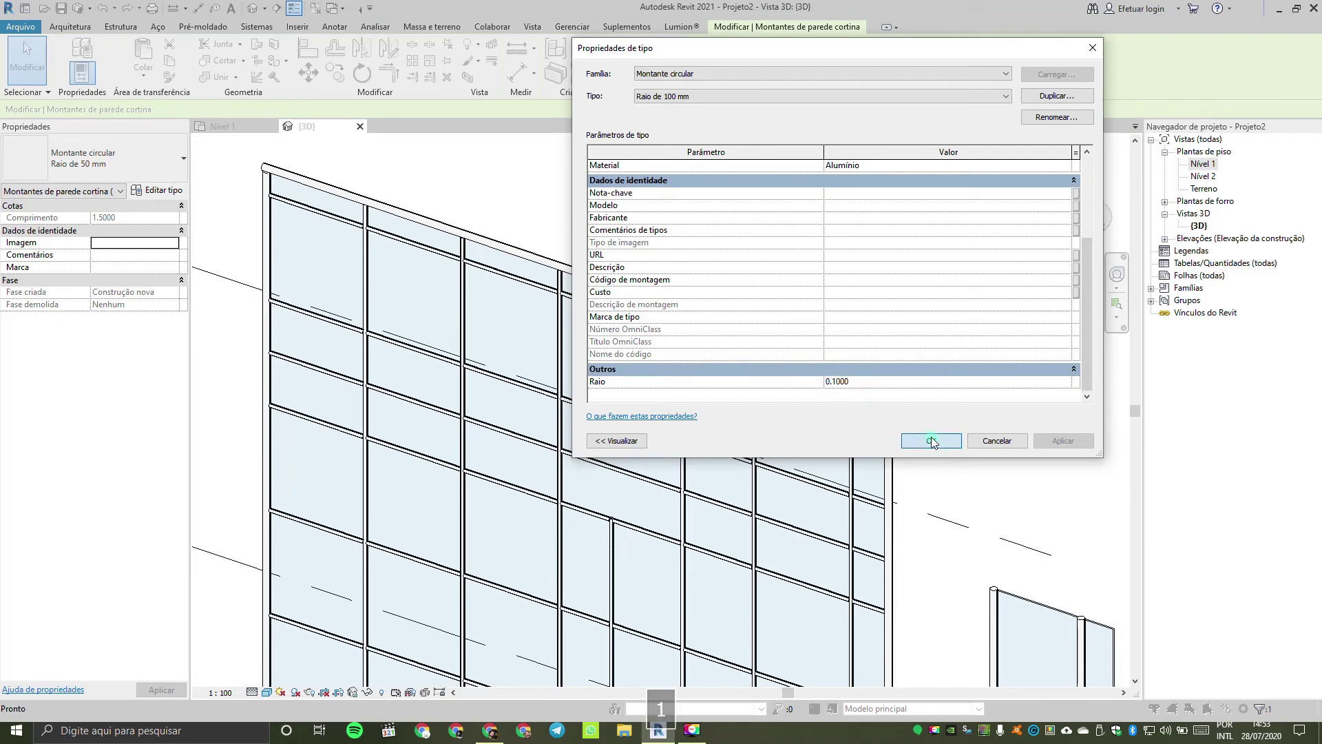
{"action": "left_click", "coordinate": [930, 441]}
{"action": "key", "text": "Escape"}
{"action": "scroll", "coordinate": [825, 406], "scroll_direction": "up", "scroll_amount": 5}
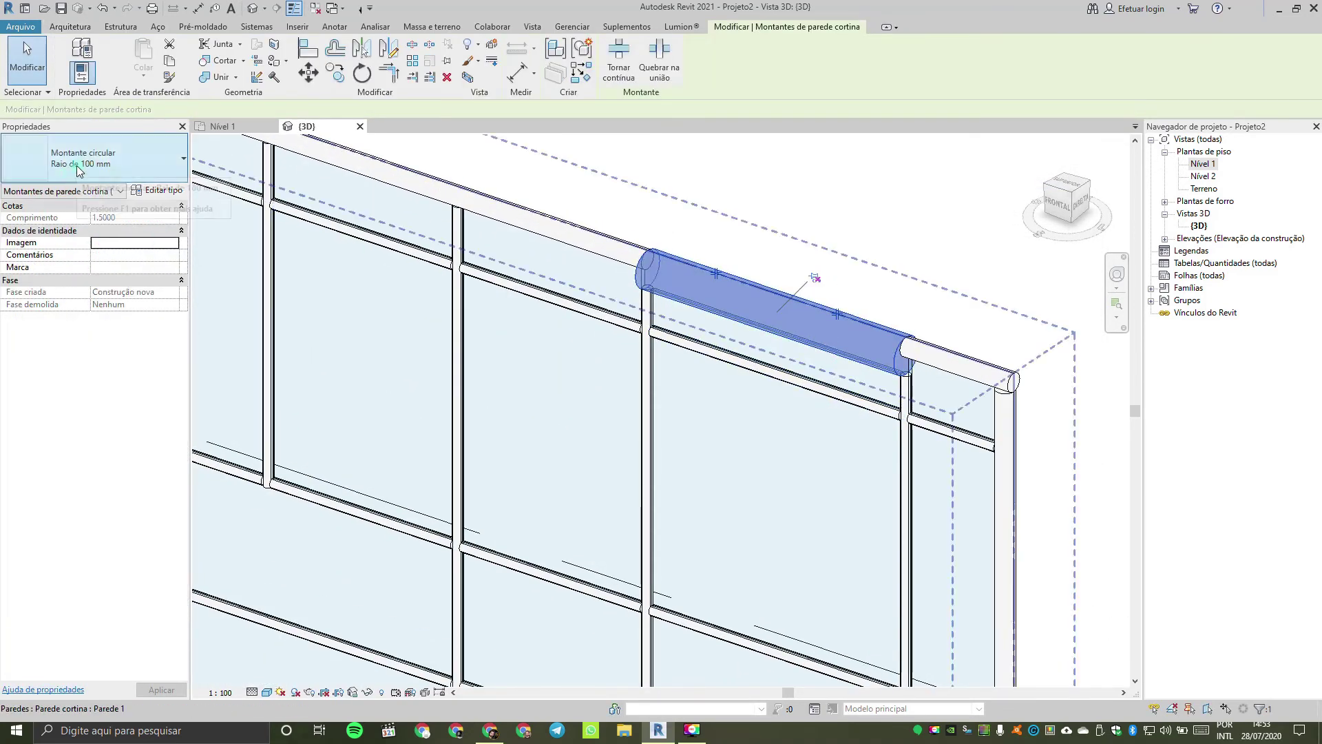
Step: Review the type properties of the Raio de 100 mm mullion and its appearance on the middle wall
{"action": "left_click", "coordinate": [158, 190]}
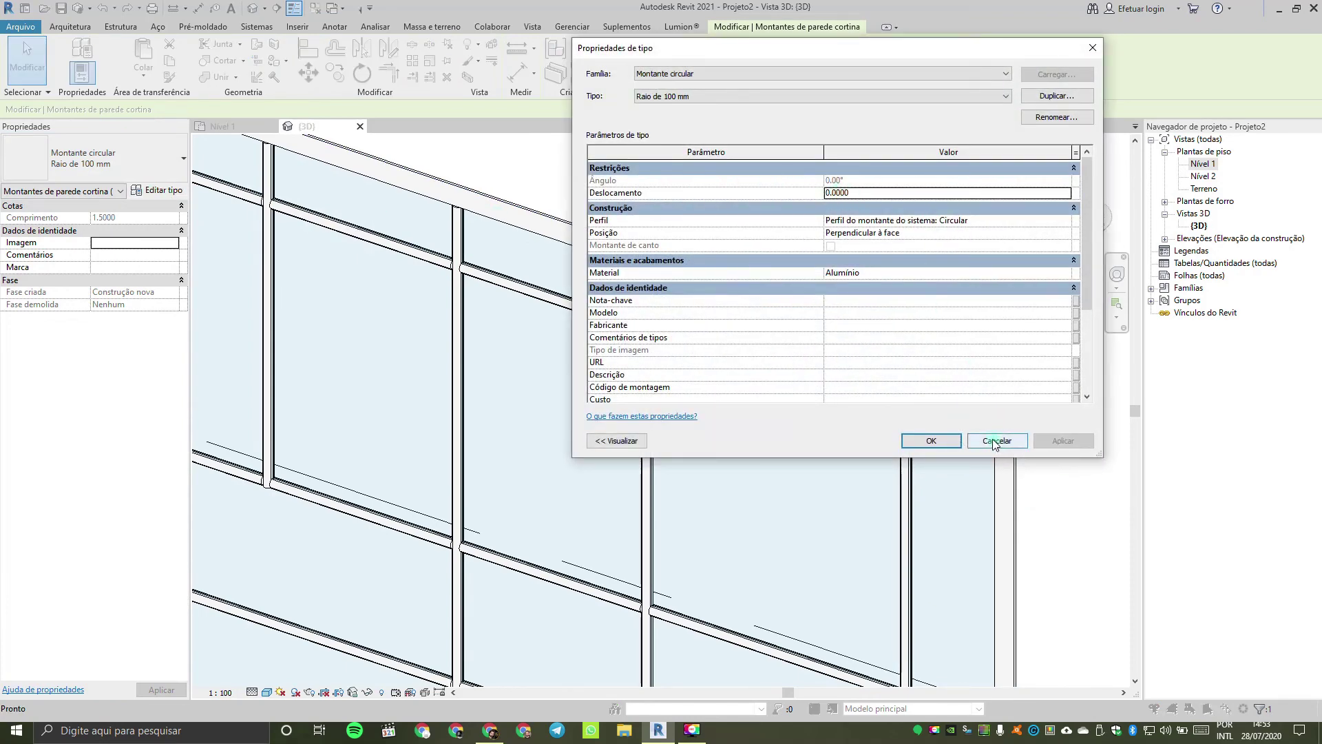
{"action": "left_click", "coordinate": [952, 444]}
{"action": "scroll", "coordinate": [1000, 388], "scroll_direction": "down", "scroll_amount": 3}
{"action": "middle_click_drag", "start_coordinate": [1042, 464], "coordinate": [1048, 241]}
{"action": "scroll", "coordinate": [1048, 241], "scroll_direction": "down", "scroll_amount": 2}
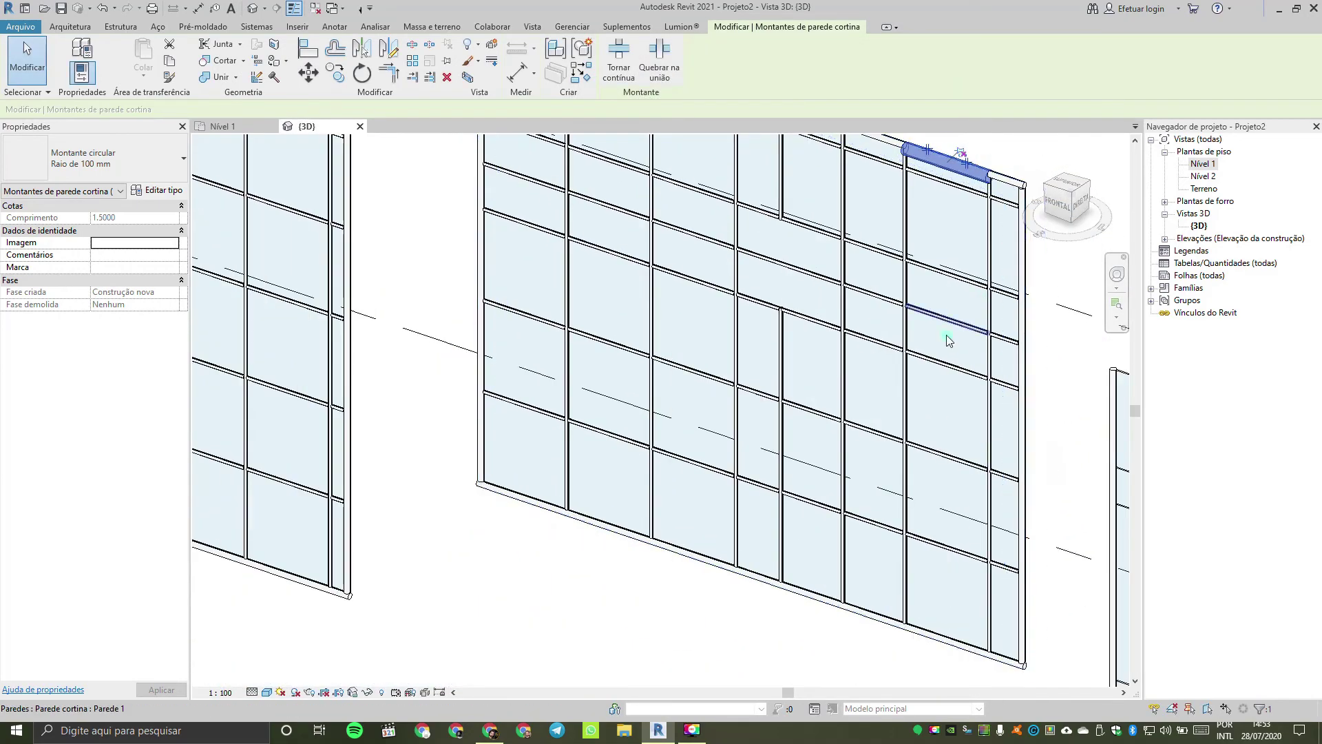
{"action": "key", "text": "Escape"}
{"action": "middle_click_drag", "start_coordinate": [925, 392], "coordinate": [527, 216]}
{"action": "scroll", "coordinate": [835, 458], "scroll_direction": "up", "scroll_amount": 5}
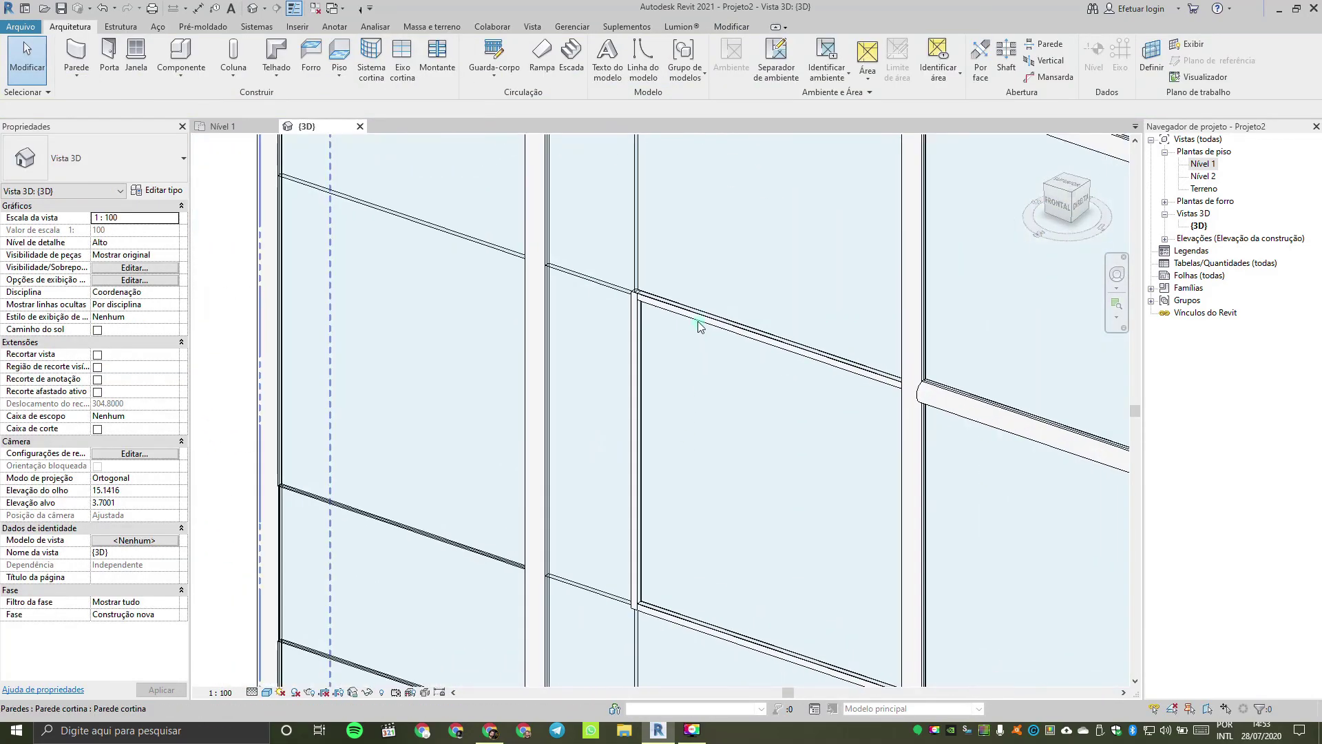
{"action": "left_click", "coordinate": [700, 326]}
{"action": "left_click", "coordinate": [163, 192]}
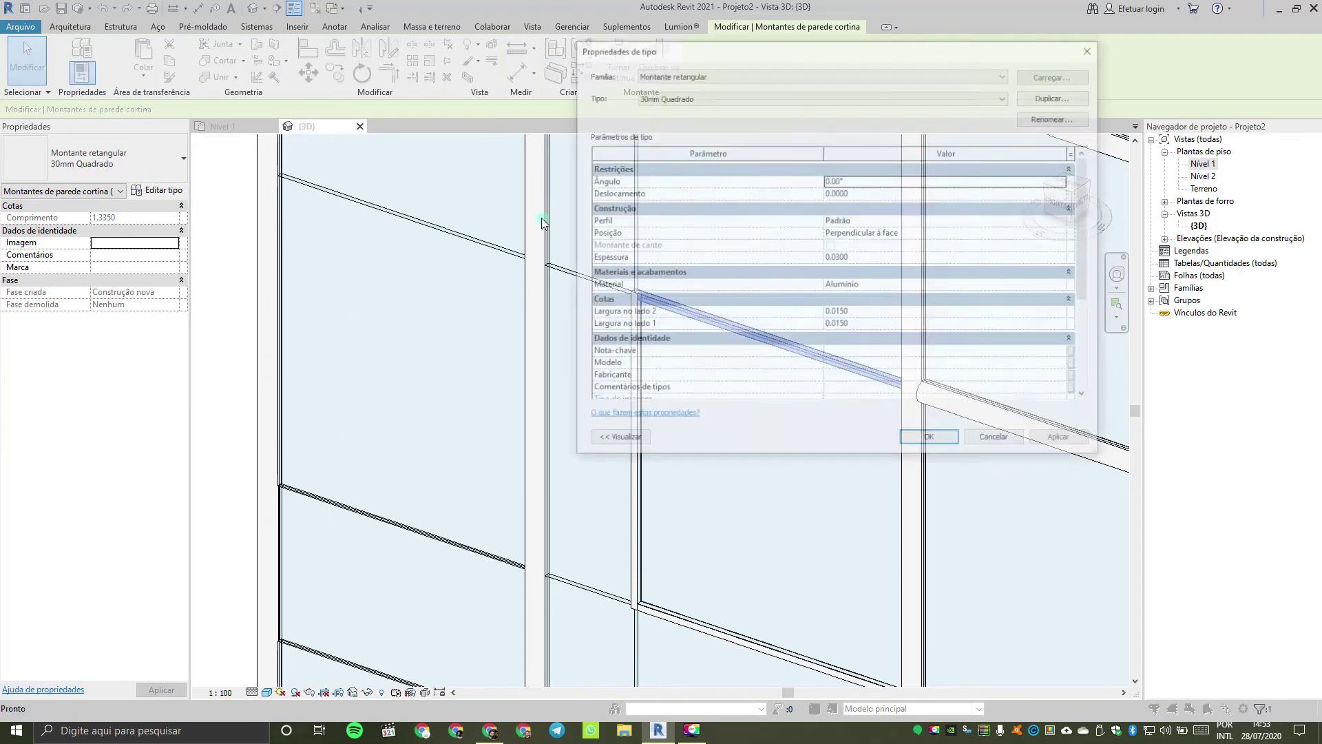
{"action": "left_click", "coordinate": [1056, 95]}
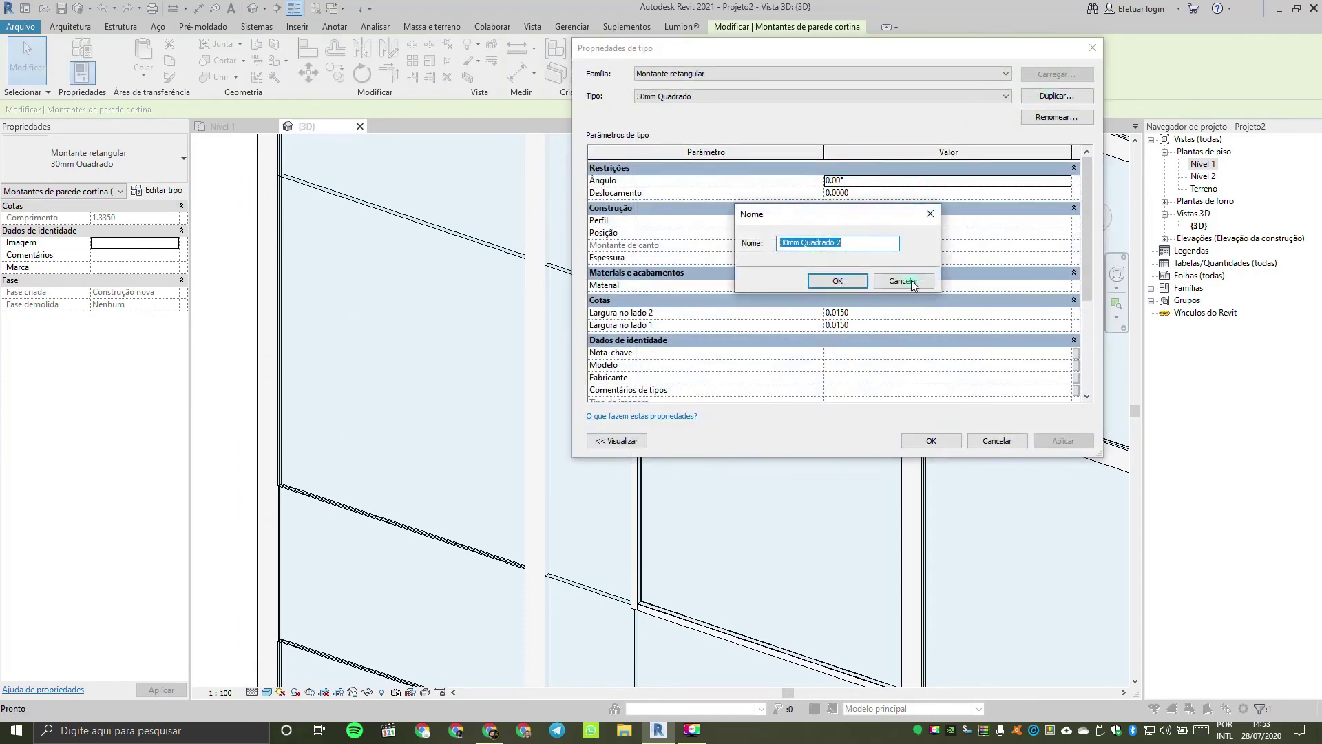
{"action": "key", "text": "Escape"}
{"action": "key", "text": "Escape"}
{"action": "key", "text": "Escape"}
Step: Start the curtain wall mullion command (Montante) and look through the available mullion types, keeping 30mm Quadrado
{"action": "scroll", "coordinate": [507, 493], "scroll_direction": "down", "scroll_amount": 5}
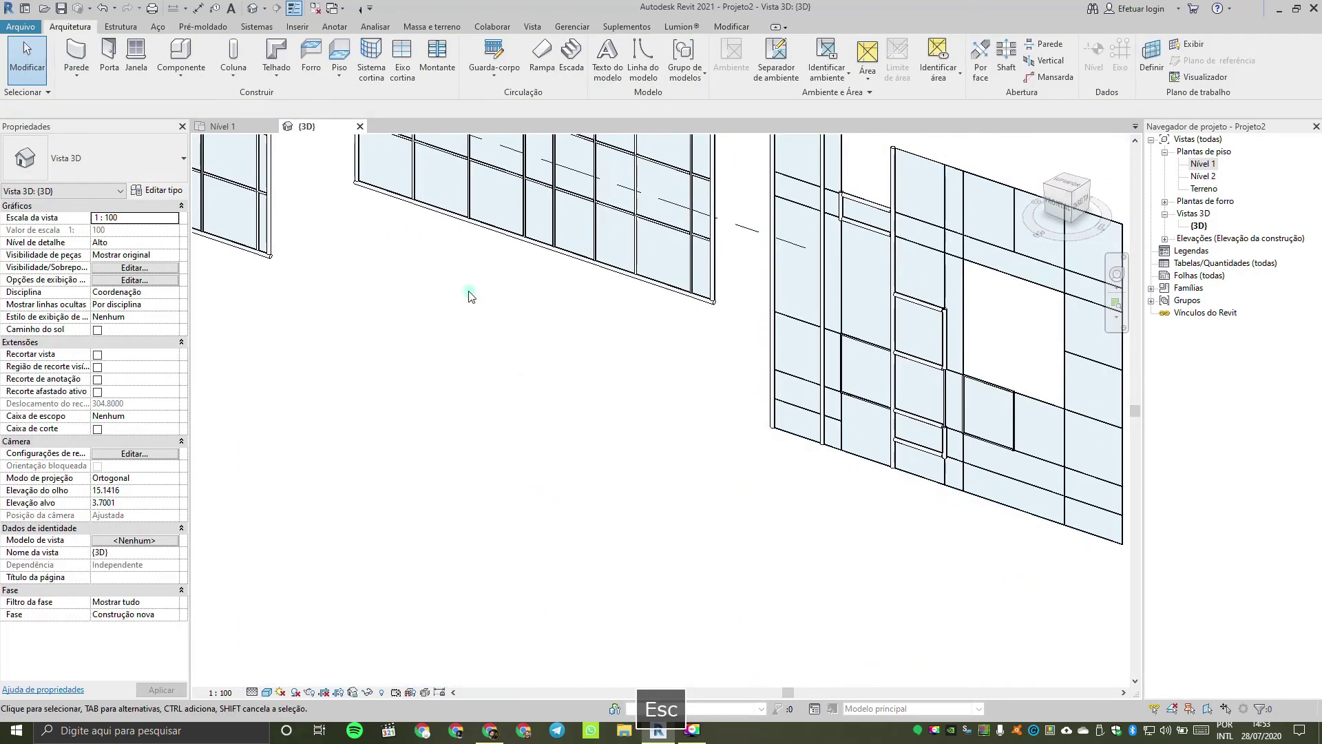
{"action": "left_click", "coordinate": [438, 62]}
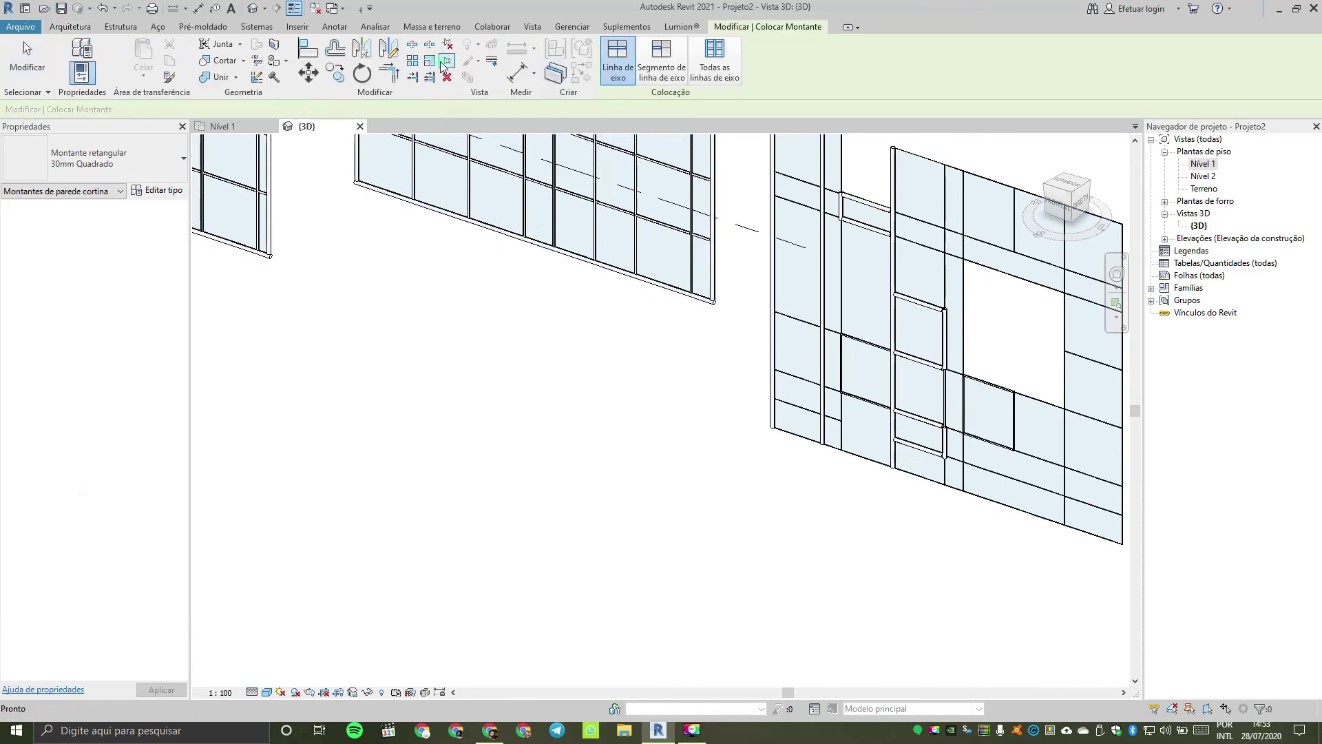
{"action": "left_click", "coordinate": [162, 194]}
{"action": "key", "text": "Escape"}
{"action": "left_click", "coordinate": [88, 156]}
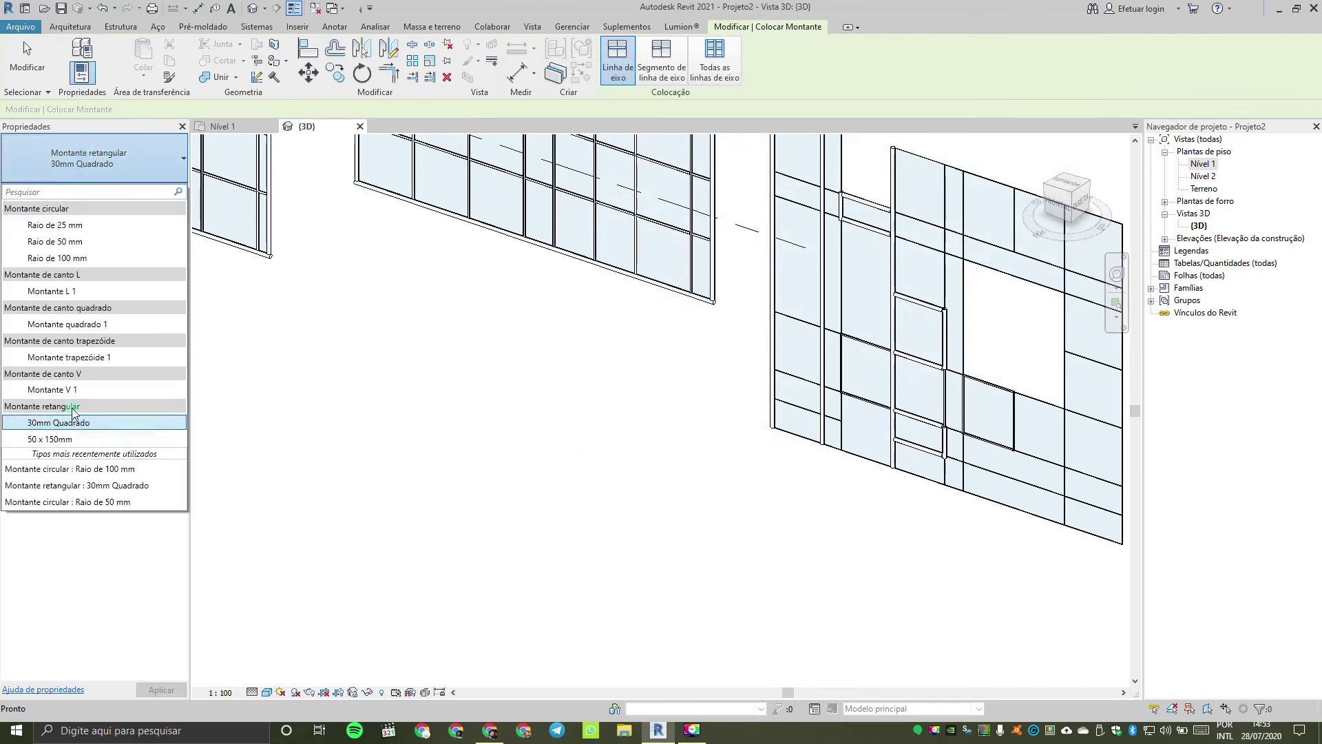
{"action": "key", "text": "Escape"}
{"action": "left_click", "coordinate": [112, 163]}
{"action": "left_click", "coordinate": [112, 163]}
Step: Duplicate the rectangular mullion type 30mm Quadrado as 100mm Quadrado
{"action": "left_click", "coordinate": [149, 190]}
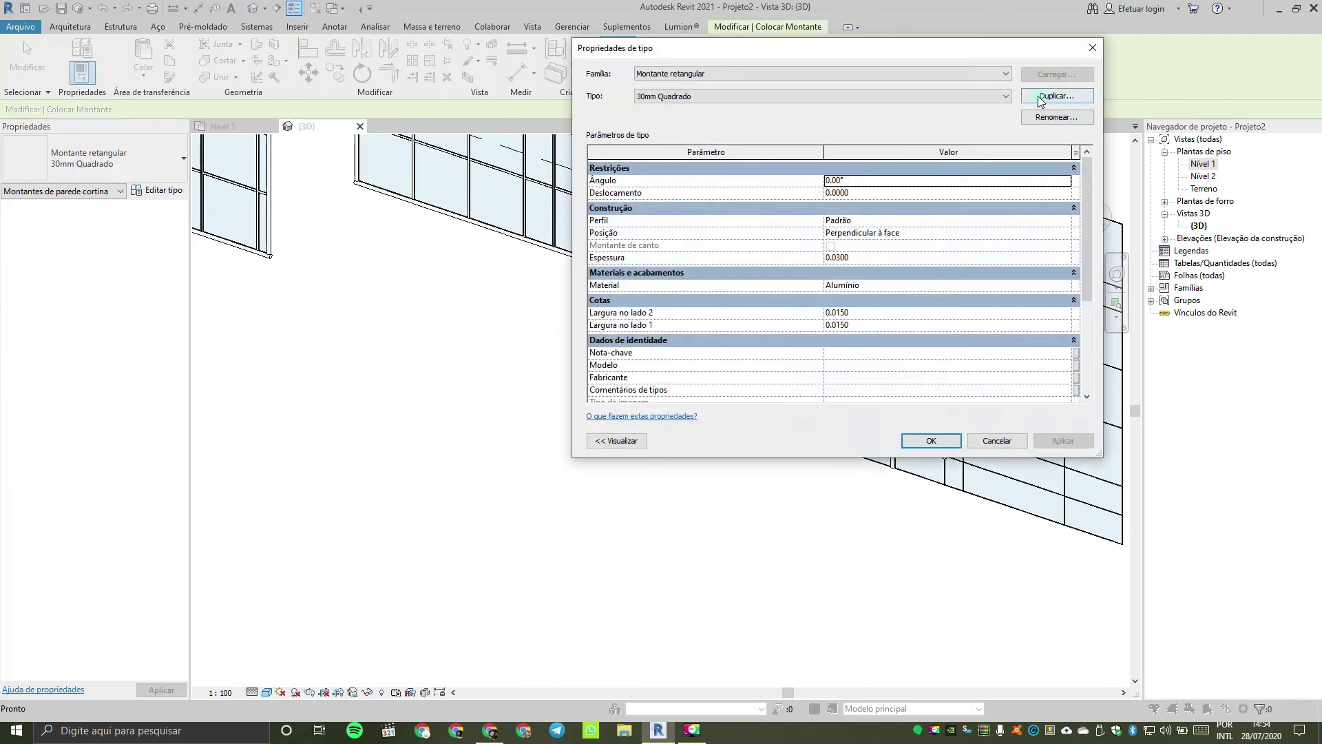
{"action": "left_click", "coordinate": [953, 96]}
{"action": "left_click", "coordinate": [955, 93]}
{"action": "left_click", "coordinate": [1071, 100]}
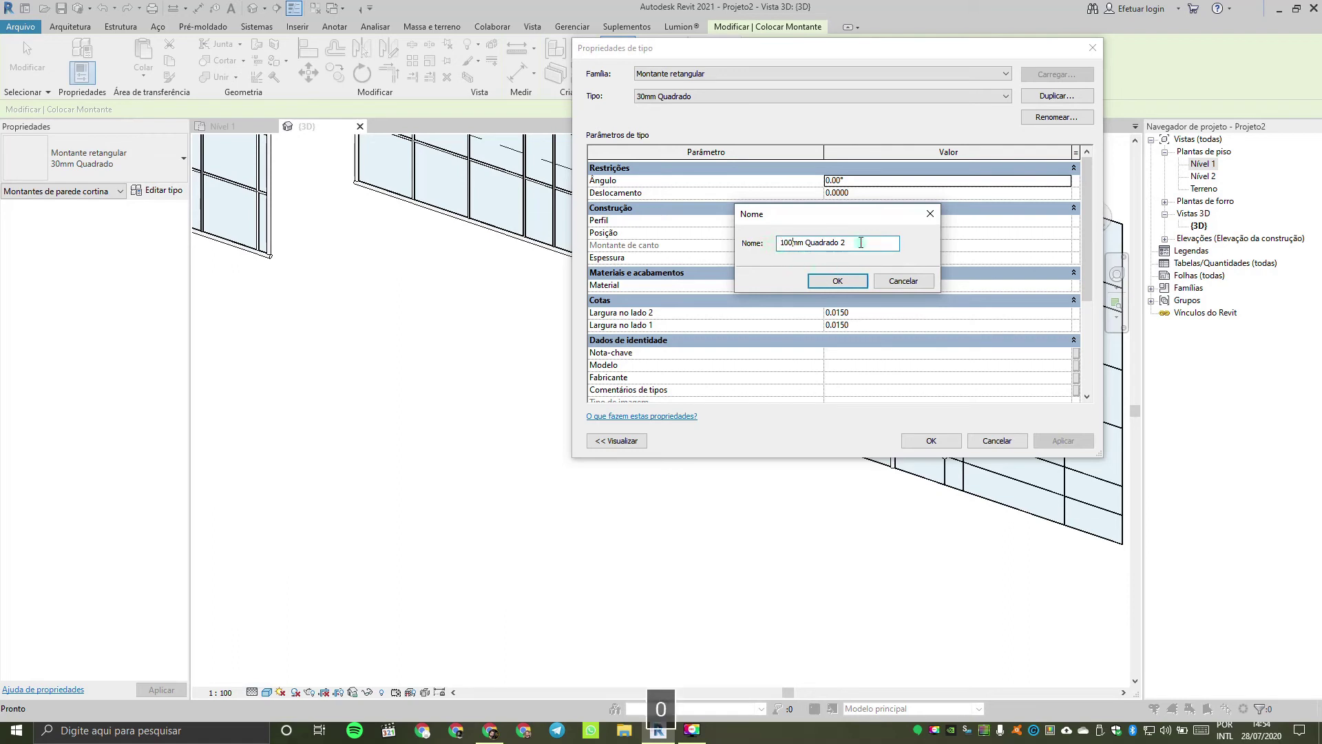
{"action": "key", "text": "BackSpace"}
{"action": "left_click", "coordinate": [837, 281]}
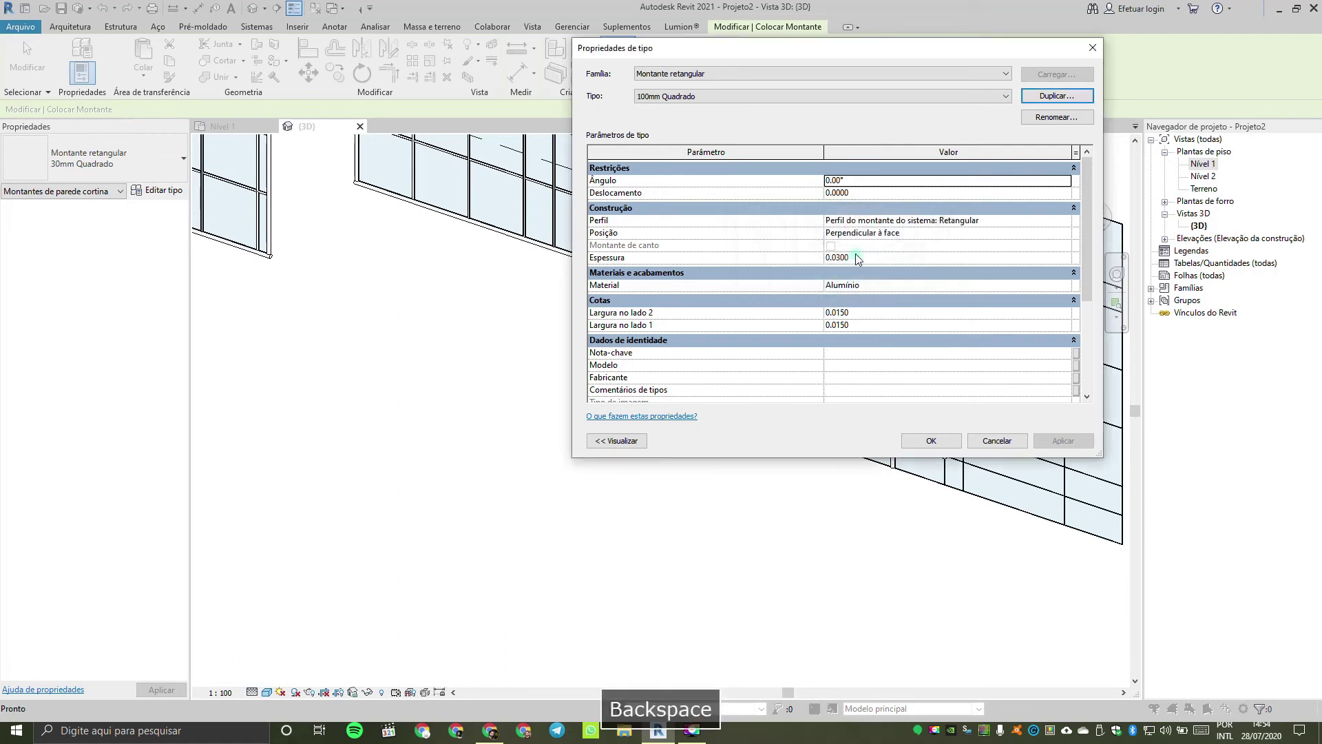
Step: Set both side widths (Largura no lado 1 and 2) of the 100mm Quadrado mullion type to 0.05 and accept the type properties
{"action": "left_click", "coordinate": [849, 311]}
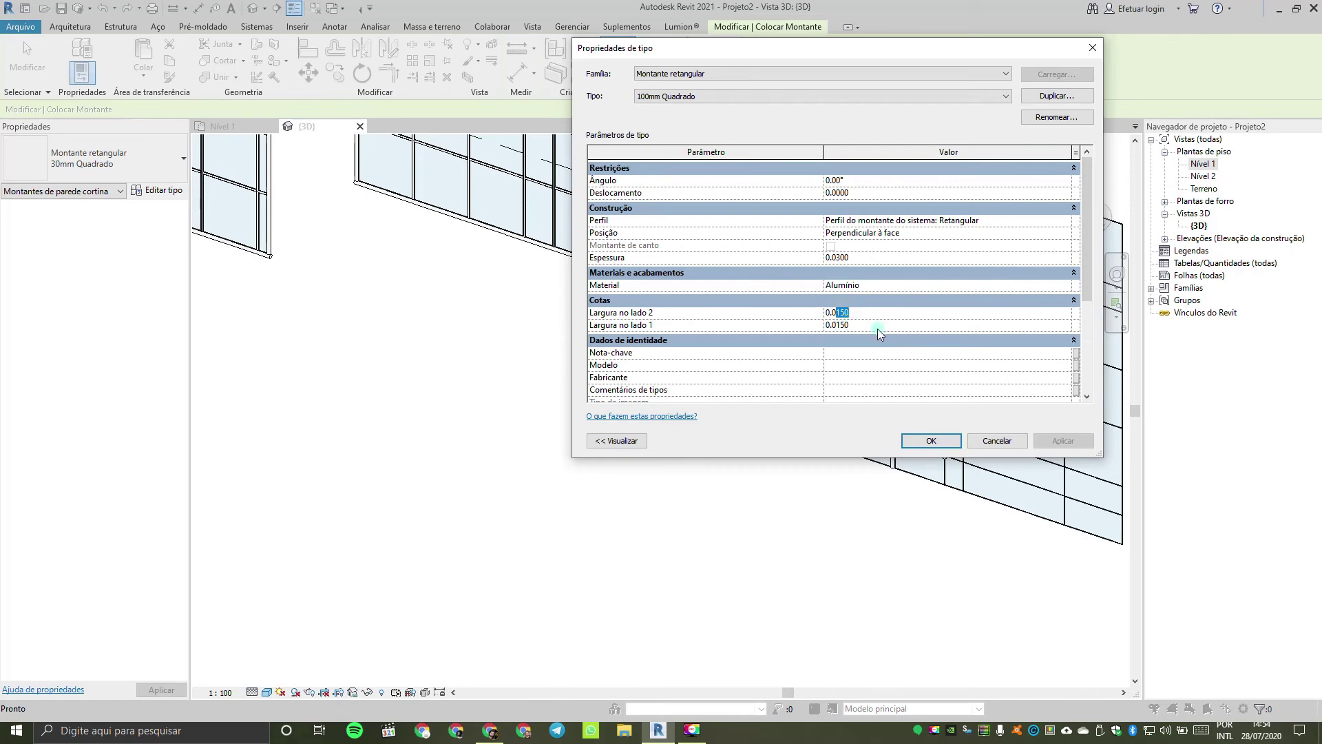
{"action": "type", "text": "500"}
{"action": "left_click", "coordinate": [837, 327]}
{"action": "type", "text": "0.05"}
{"action": "key", "text": "BackSpace"}
{"action": "key", "text": "BackSpace"}
{"action": "type", "text": "1"}
{"action": "left_click", "coordinate": [931, 441]}
Step: Place 100mm Quadrado mullions along whole vertical grid lines of the right-hand curtain wall, on both sides of the ladder-like panel column
{"action": "scroll", "coordinate": [888, 420], "scroll_direction": "down", "scroll_amount": 3}
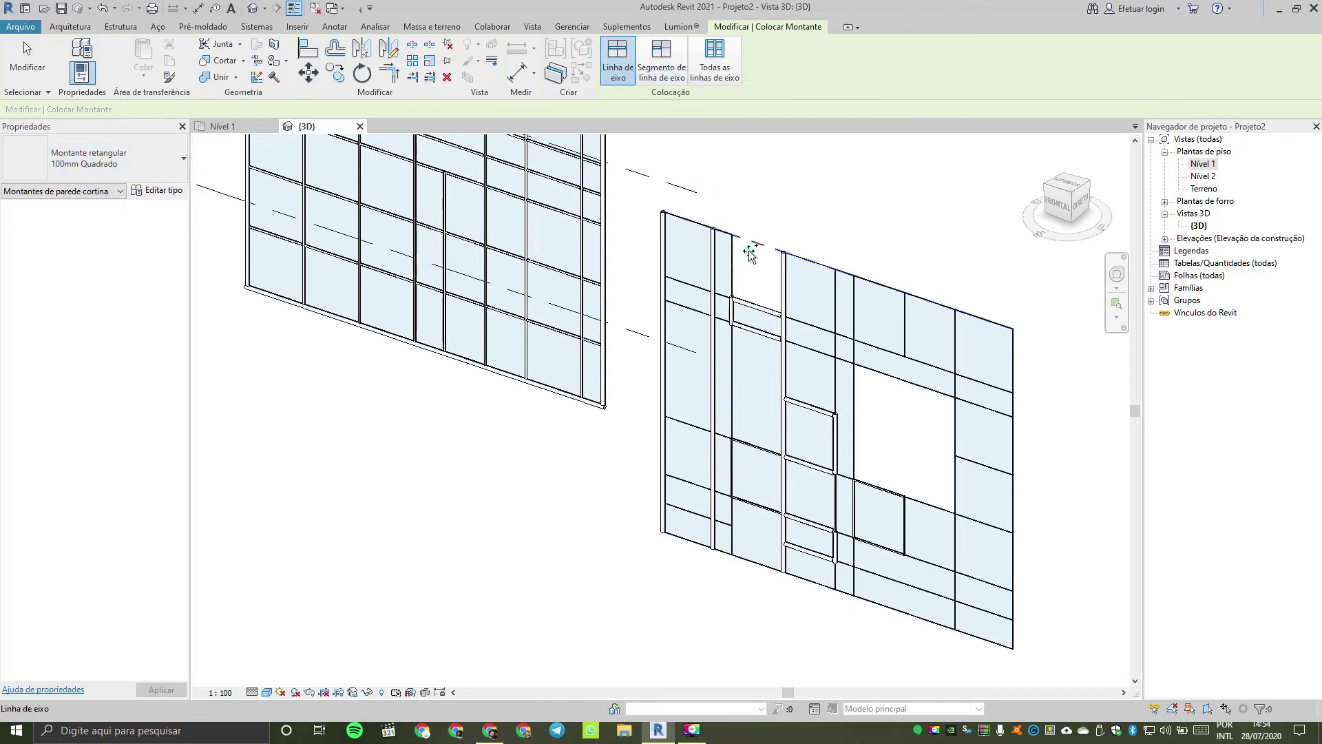
{"action": "left_click", "coordinate": [734, 265]}
{"action": "scroll", "coordinate": [853, 325], "scroll_direction": "up", "scroll_amount": 2}
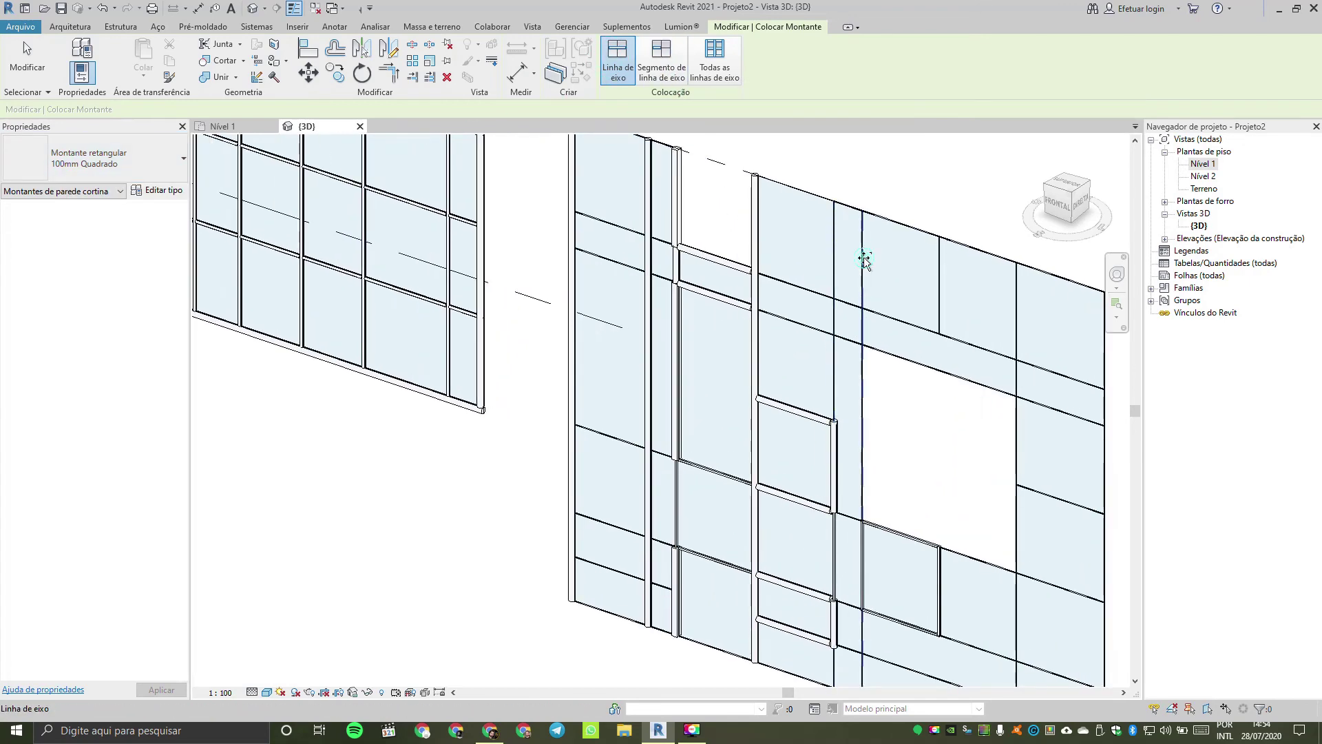
{"action": "left_click", "coordinate": [835, 260]}
{"action": "middle_click_drag", "start_coordinate": [918, 371], "coordinate": [876, 372]}
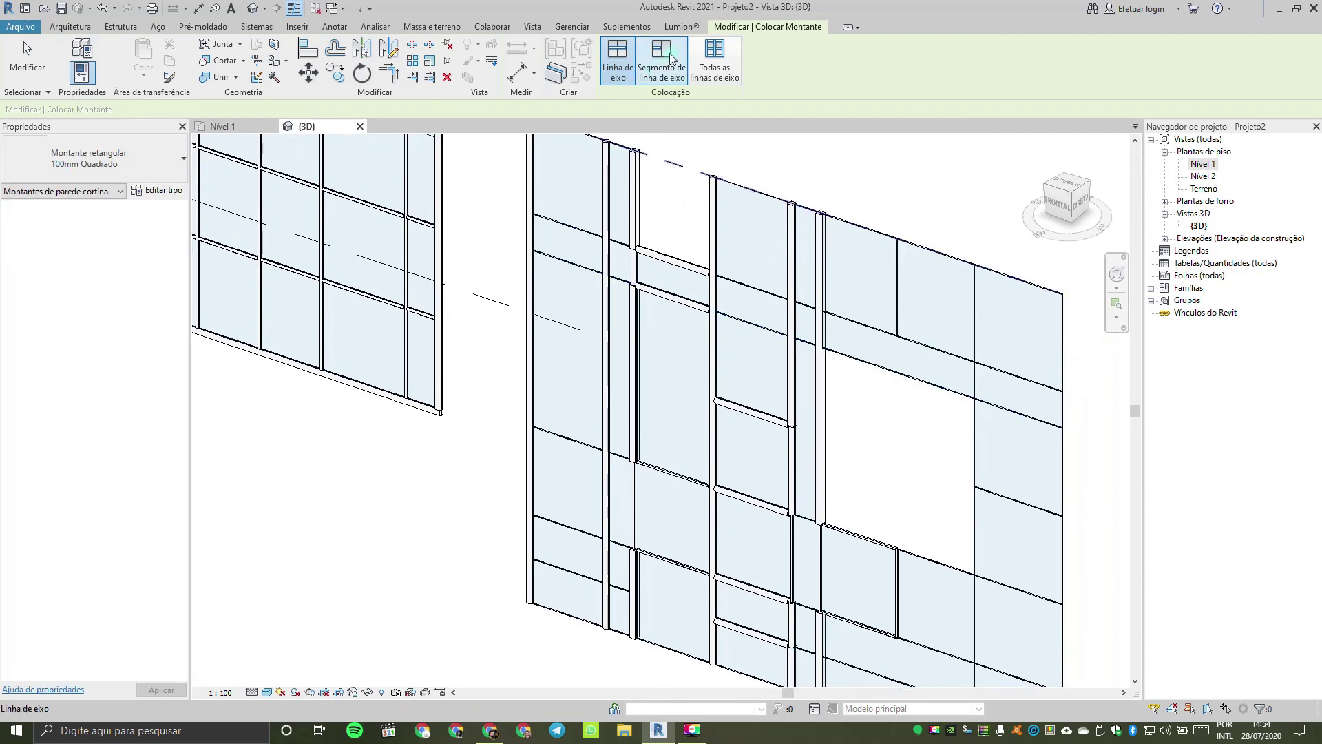
Step: Place 100mm Quadrado mullions on single horizontal grid segments in the upper part of the right-hand wall, using grid line segment placement
{"action": "left_click", "coordinate": [671, 61]}
{"action": "left_click", "coordinate": [749, 325]}
{"action": "key", "text": "Escape"}
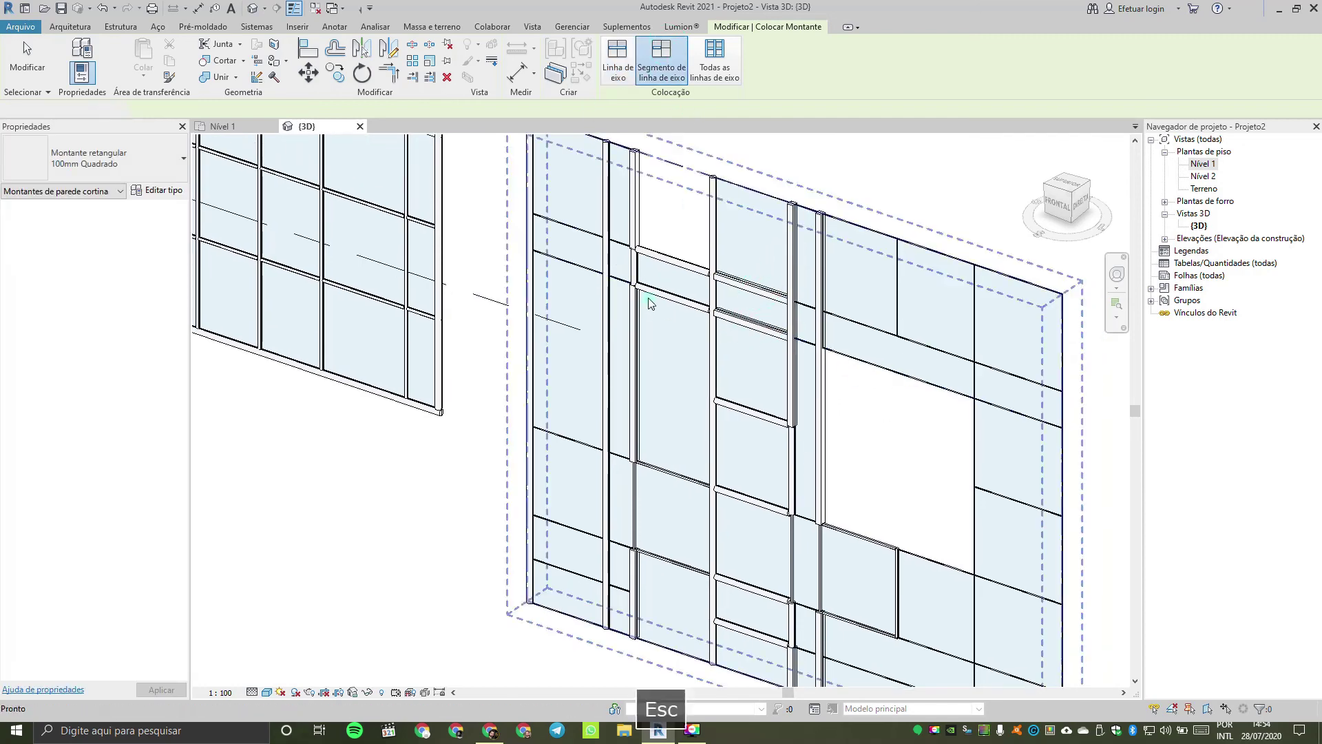
Step: Change the short vertical circular mullion near the empty upper panel to the Raio de 100 mm type
{"action": "scroll", "coordinate": [623, 282], "scroll_direction": "up", "scroll_amount": 3}
{"action": "left_click", "coordinate": [641, 278]}
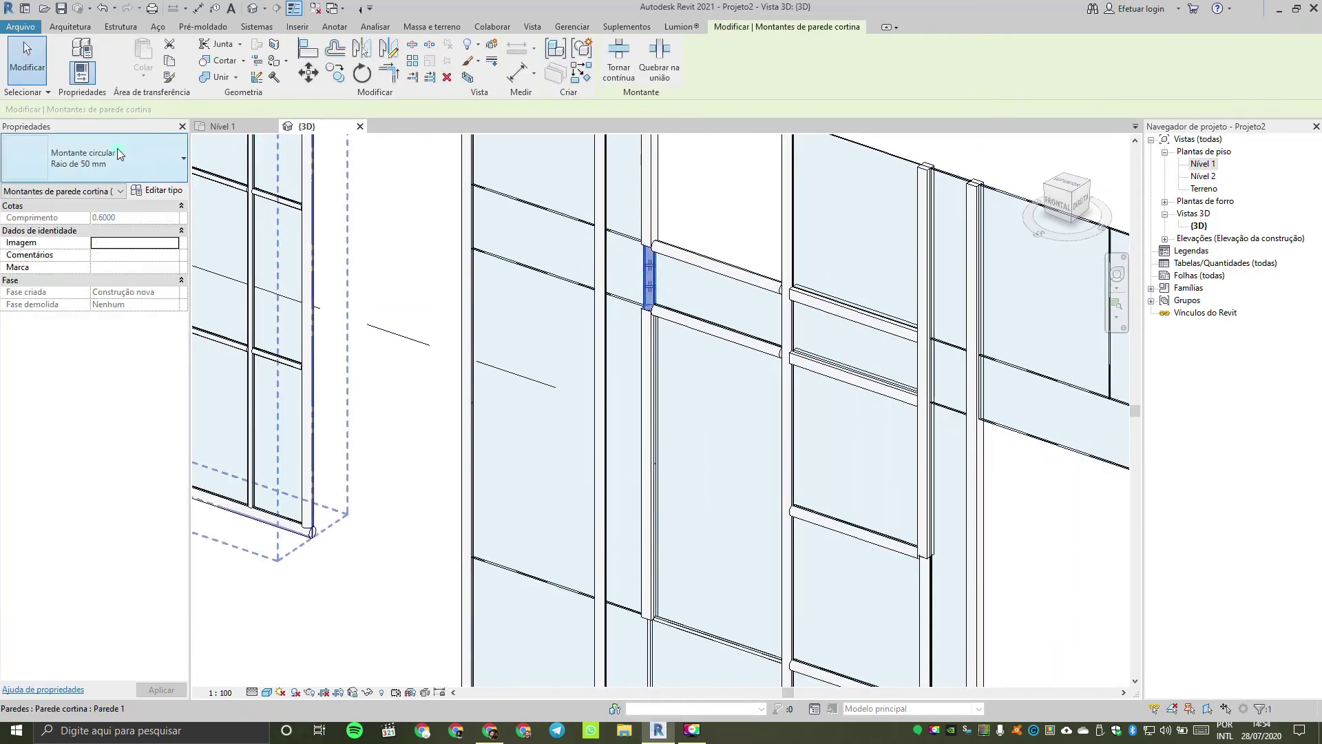
{"action": "left_click", "coordinate": [96, 159]}
{"action": "left_click", "coordinate": [76, 260]}
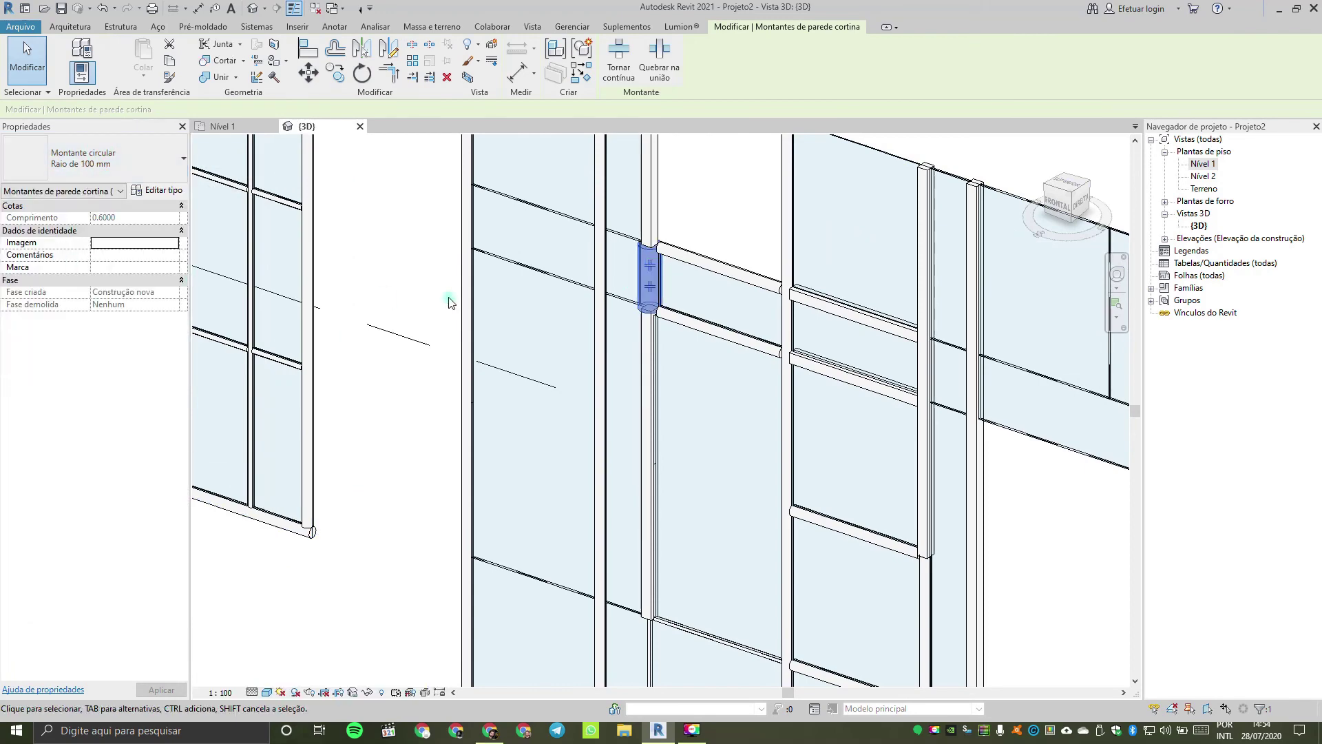
{"action": "key", "text": "Escape"}
Step: Change the same short vertical mullion to the rectangular 50 x 150mm type
{"action": "left_click", "coordinate": [646, 282]}
{"action": "left_click", "coordinate": [646, 282]}
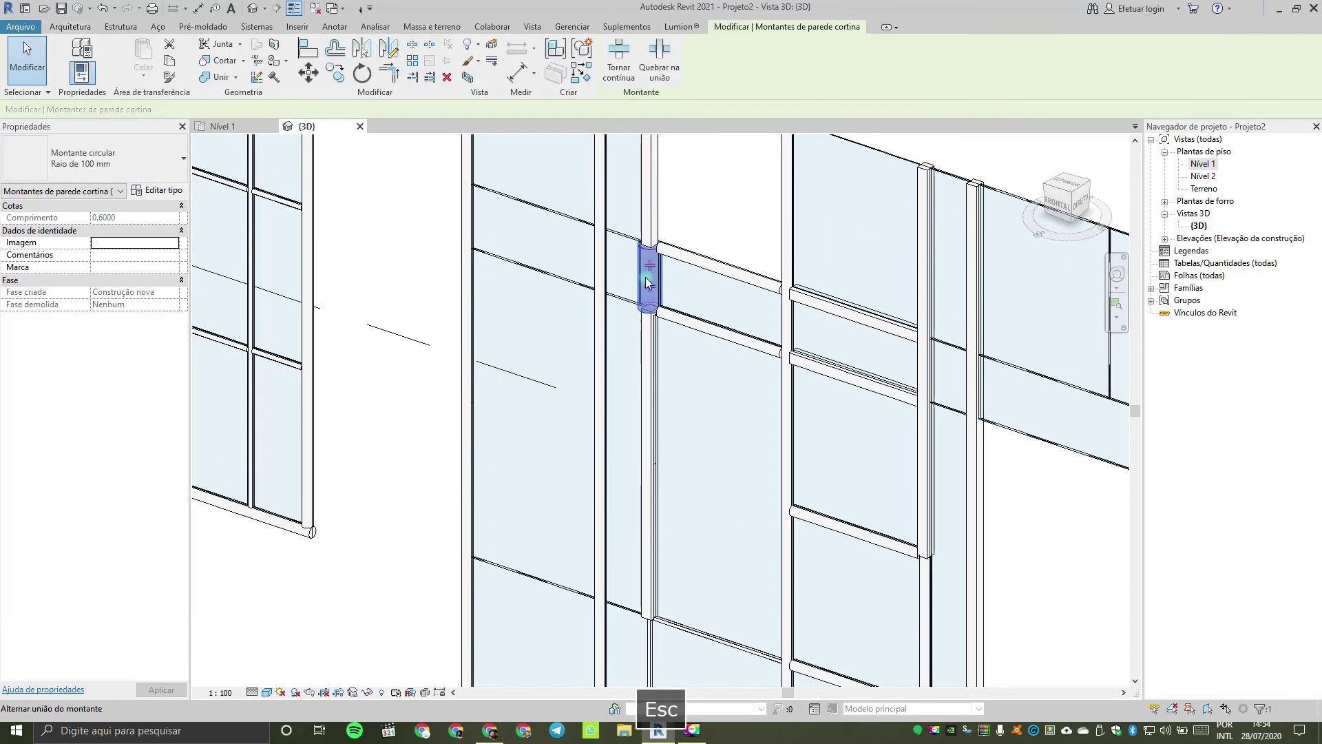
{"action": "left_click", "coordinate": [117, 167]}
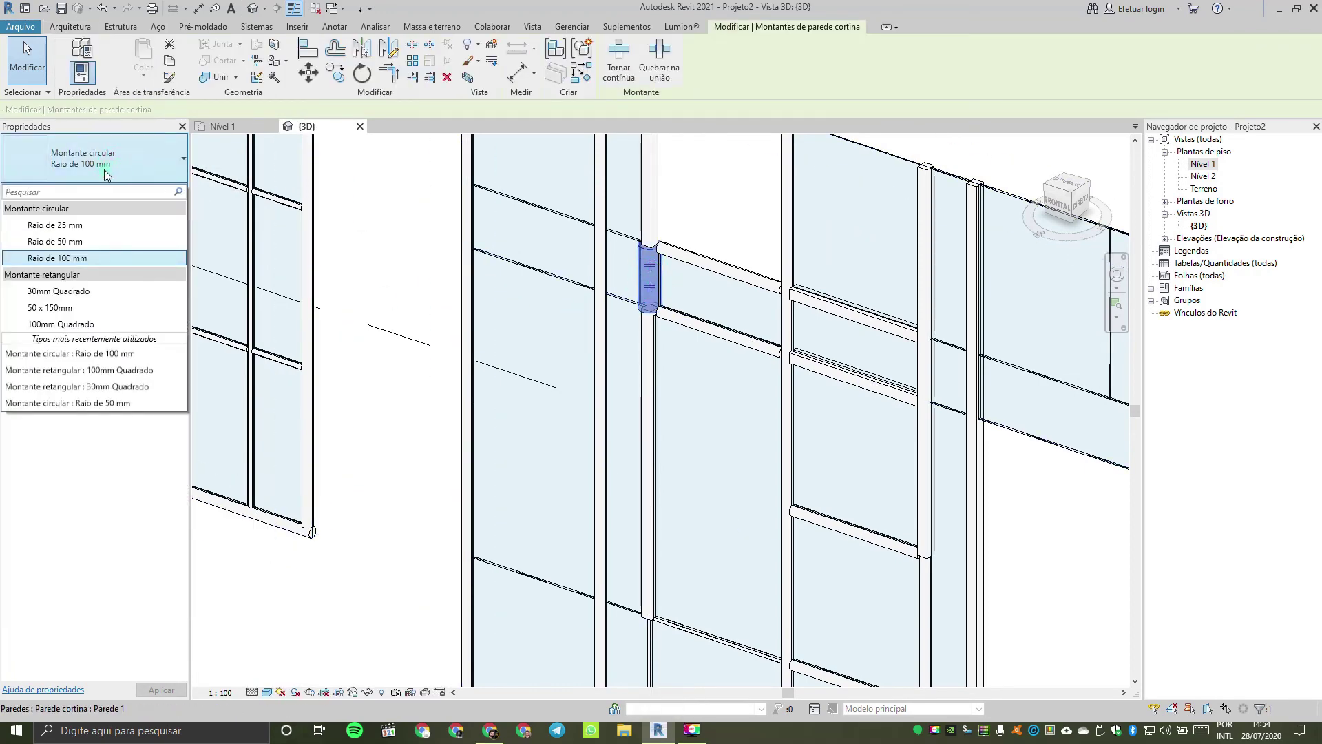
{"action": "left_click", "coordinate": [108, 313]}
{"action": "key", "text": "Escape"}
Step: Match the type of the vertical 100mm Quadrado mullion onto the thin vertical mullion below it and the adjoining horizontal ones
{"action": "scroll", "coordinate": [551, 306], "scroll_direction": "down", "scroll_amount": 2}
{"action": "scroll", "coordinate": [656, 318], "scroll_direction": "down", "scroll_amount": 2}
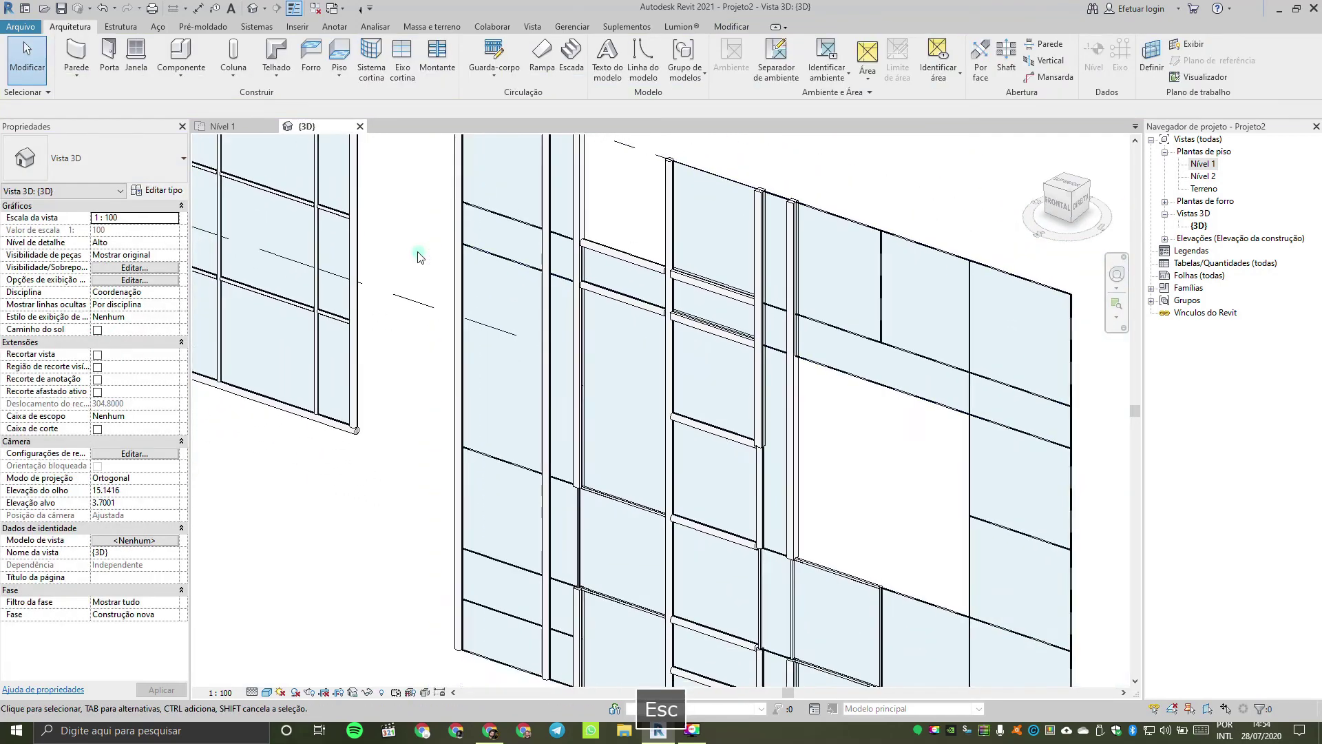
{"action": "left_click", "coordinate": [738, 29]}
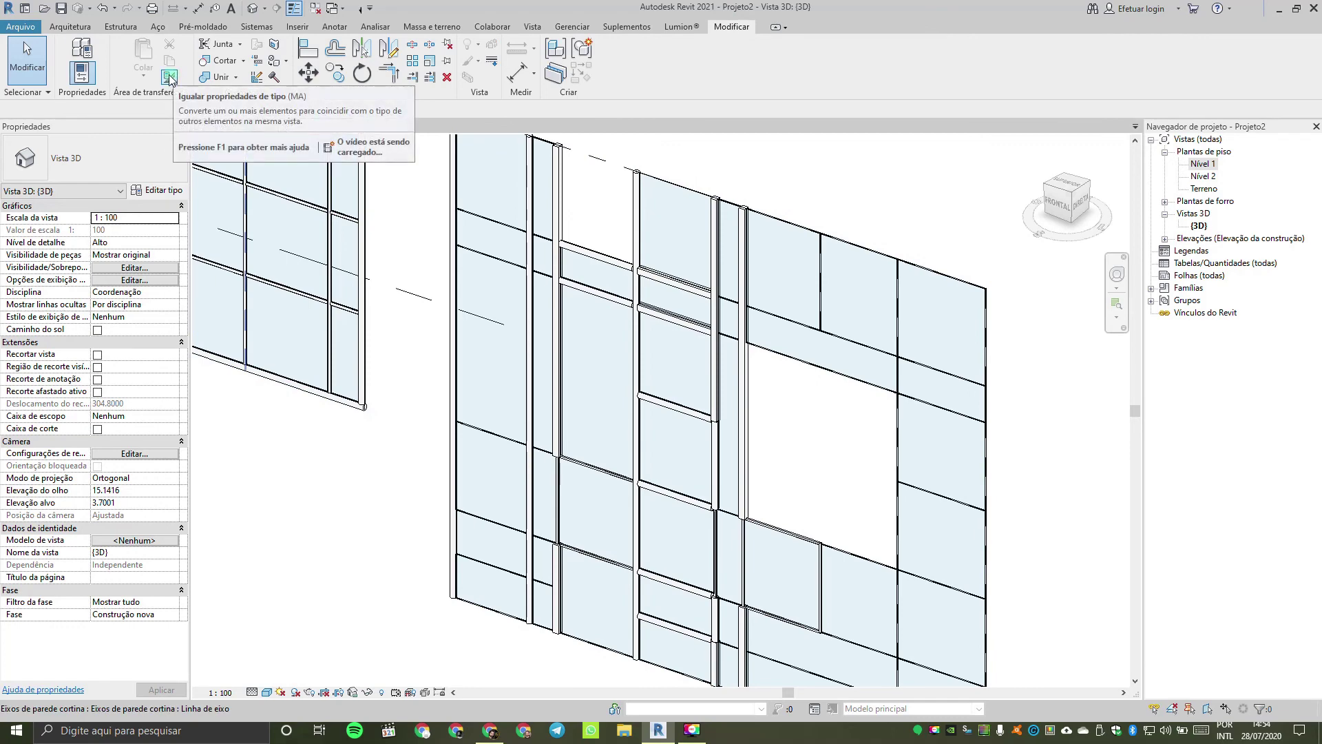
{"action": "left_click", "coordinate": [168, 78]}
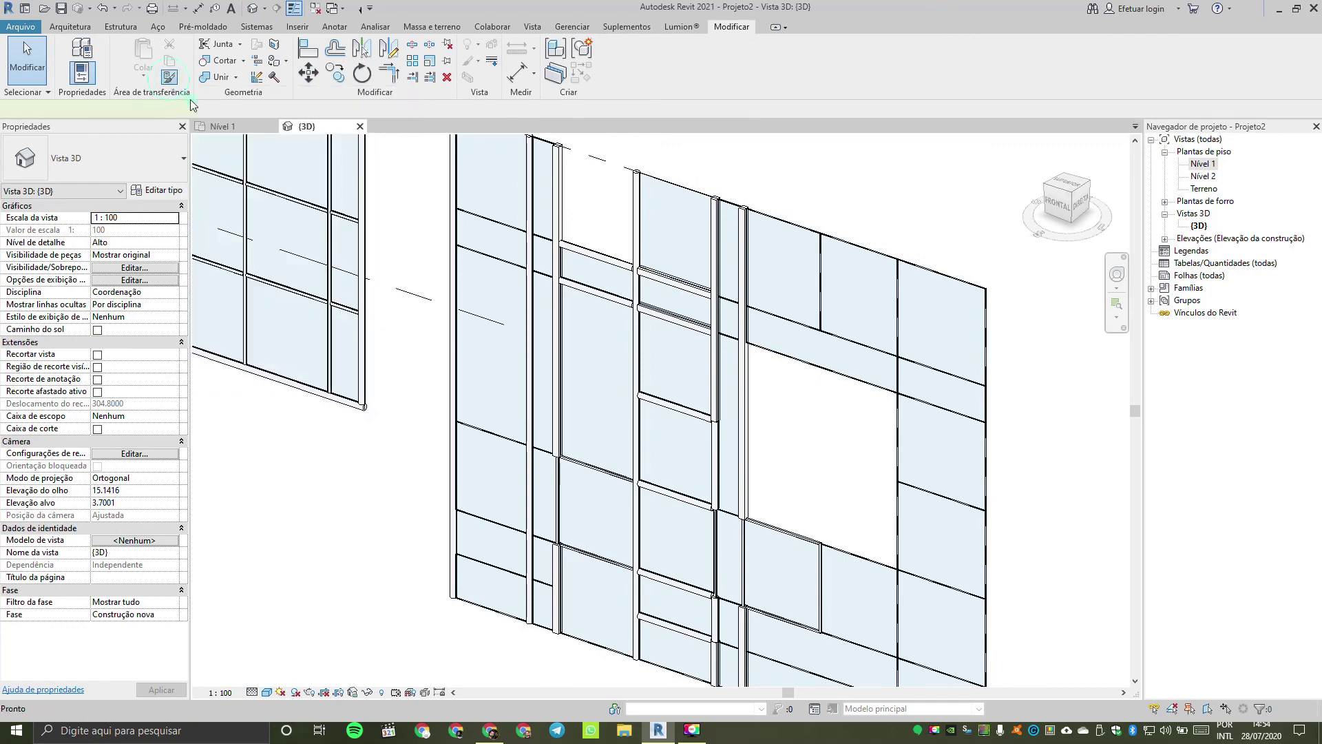
{"action": "scroll", "coordinate": [489, 399], "scroll_direction": "up", "scroll_amount": 3}
{"action": "left_click", "coordinate": [596, 440]}
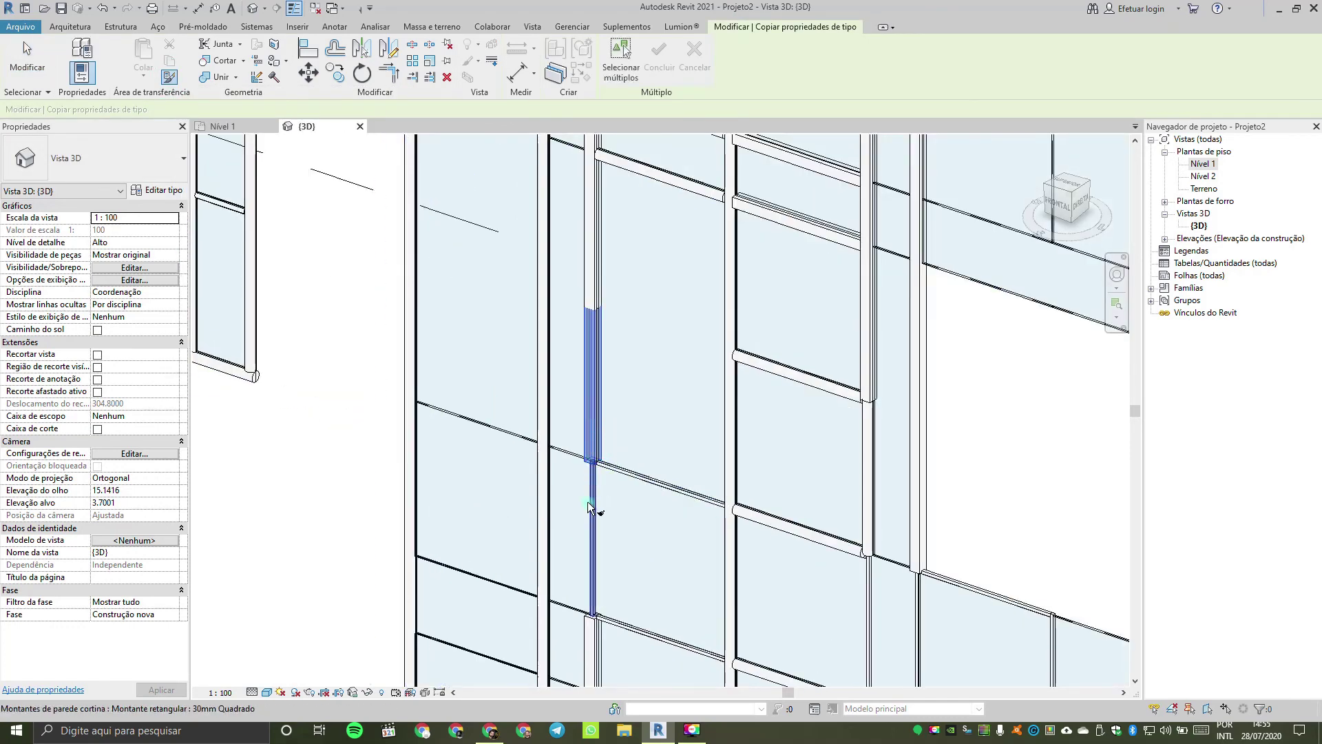
{"action": "scroll", "coordinate": [714, 539], "scroll_direction": "down", "scroll_amount": 3}
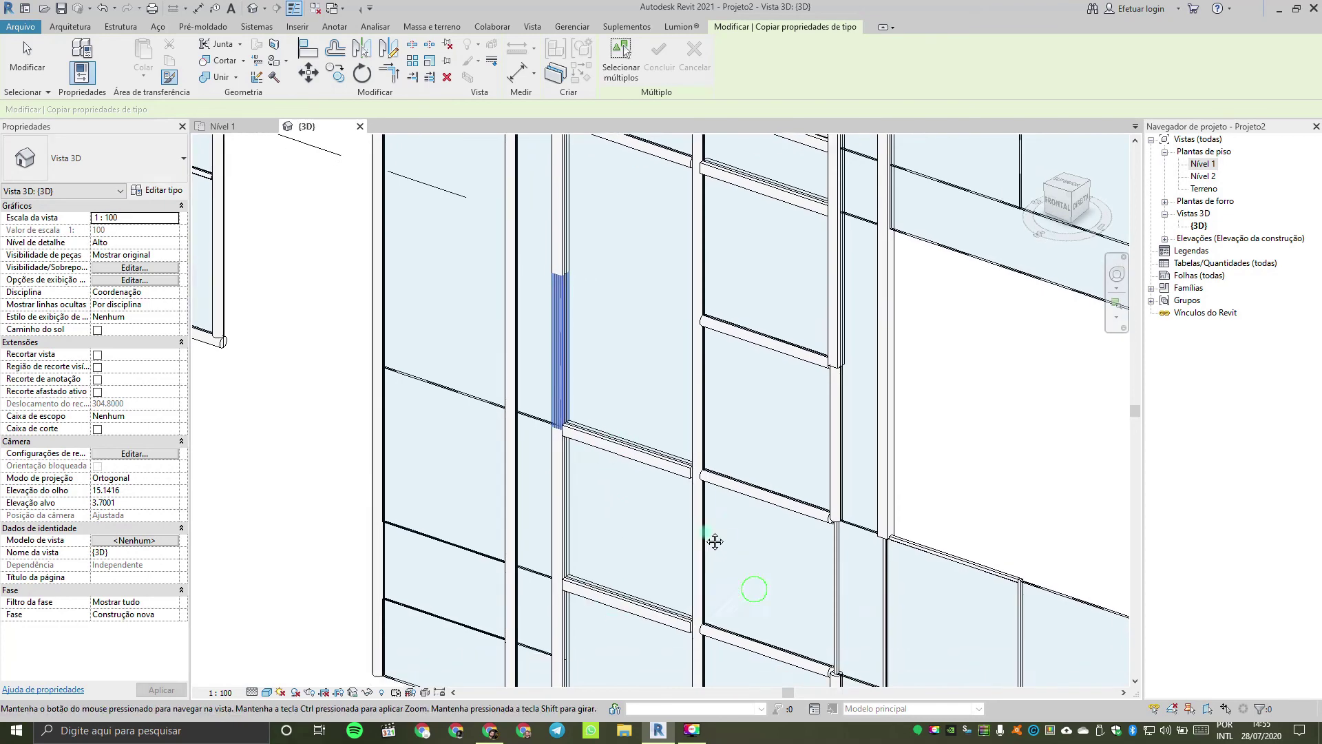
Step: Match the same mullion type onto the remaining thin mullions around the lower panels beside the large opening, and end the command
{"action": "left_click", "coordinate": [750, 504]}
{"action": "left_click", "coordinate": [784, 510]}
{"action": "left_click", "coordinate": [872, 543]}
{"action": "scroll", "coordinate": [833, 448], "scroll_direction": "down", "scroll_amount": 3}
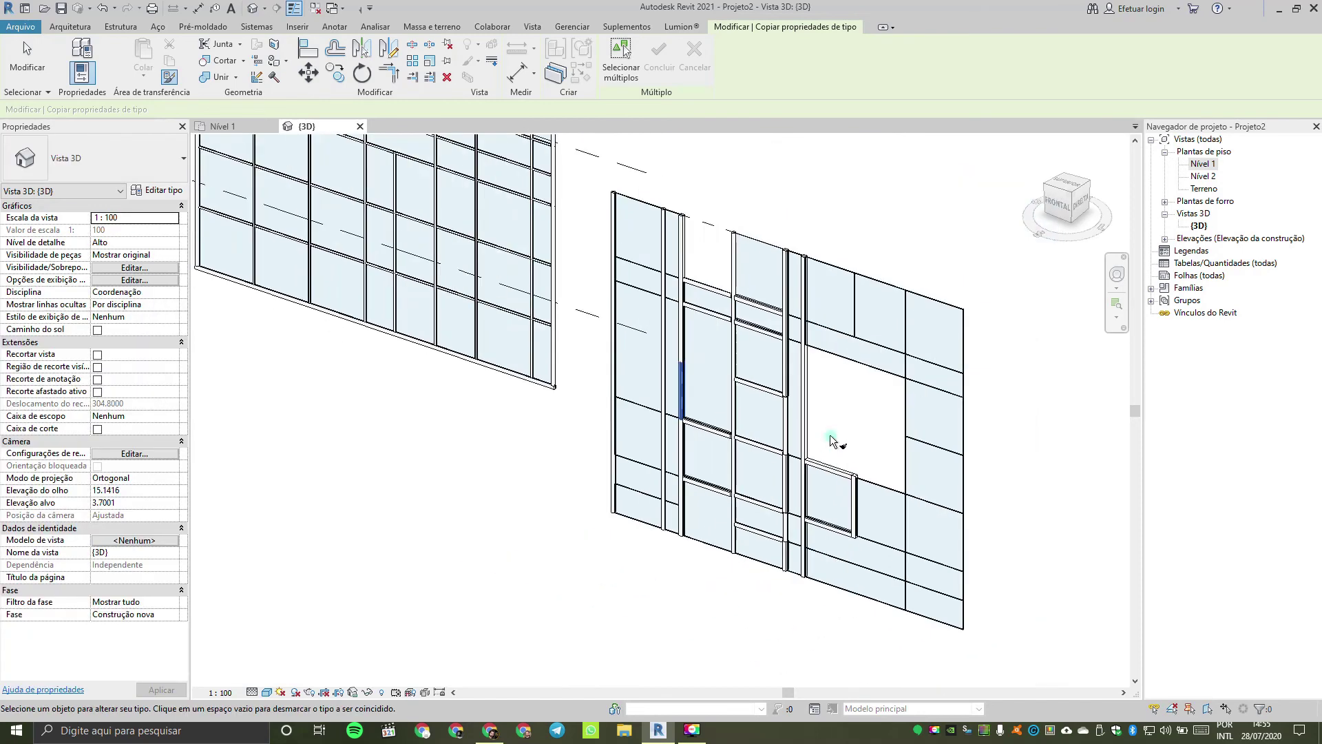
{"action": "key", "text": "Escape"}
{"action": "key", "text": "Escape"}
{"action": "scroll", "coordinate": [869, 340], "scroll_direction": "down", "scroll_amount": 1}
{"action": "middle_click_drag", "start_coordinate": [855, 161], "coordinate": [964, 224]}
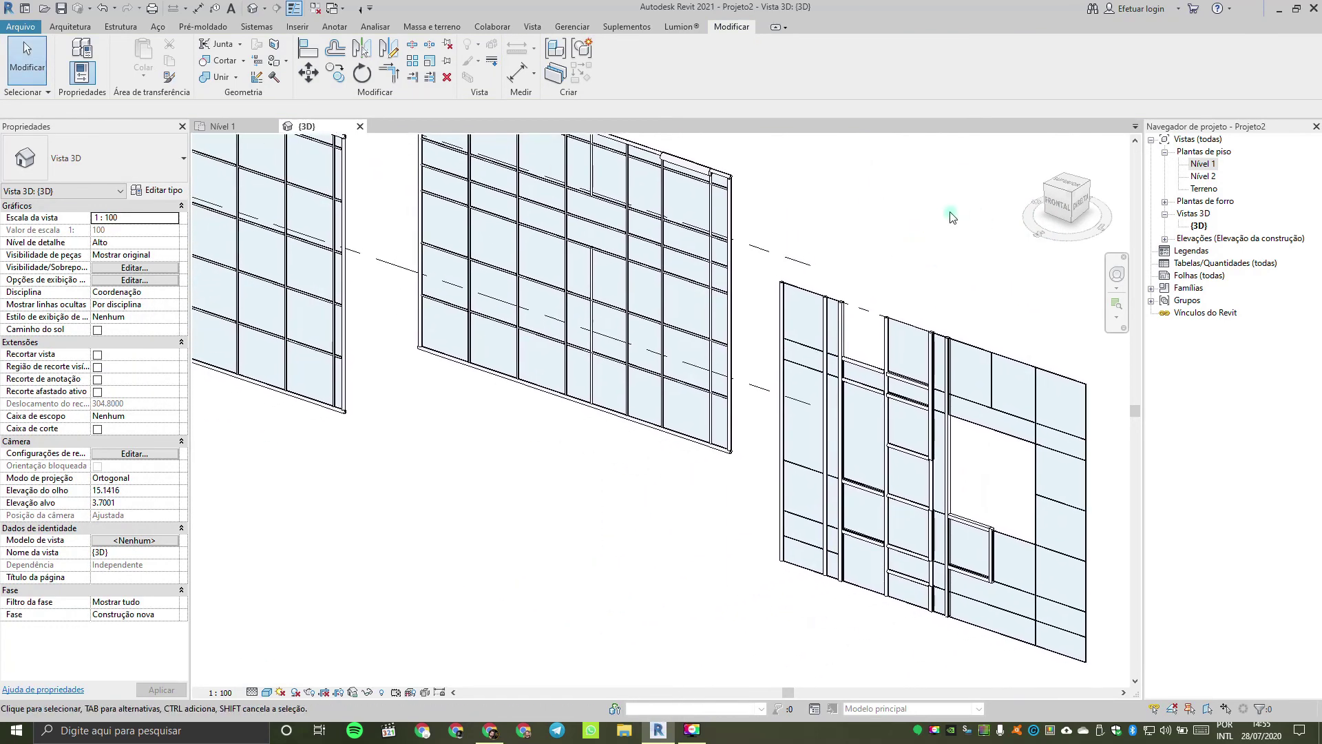
{"action": "middle_click_drag", "start_coordinate": [853, 232], "coordinate": [914, 243]}
{"action": "scroll", "coordinate": [914, 247], "scroll_direction": "down", "scroll_amount": 1}
{"action": "middle_click_drag", "start_coordinate": [1026, 354], "coordinate": [1001, 448]}
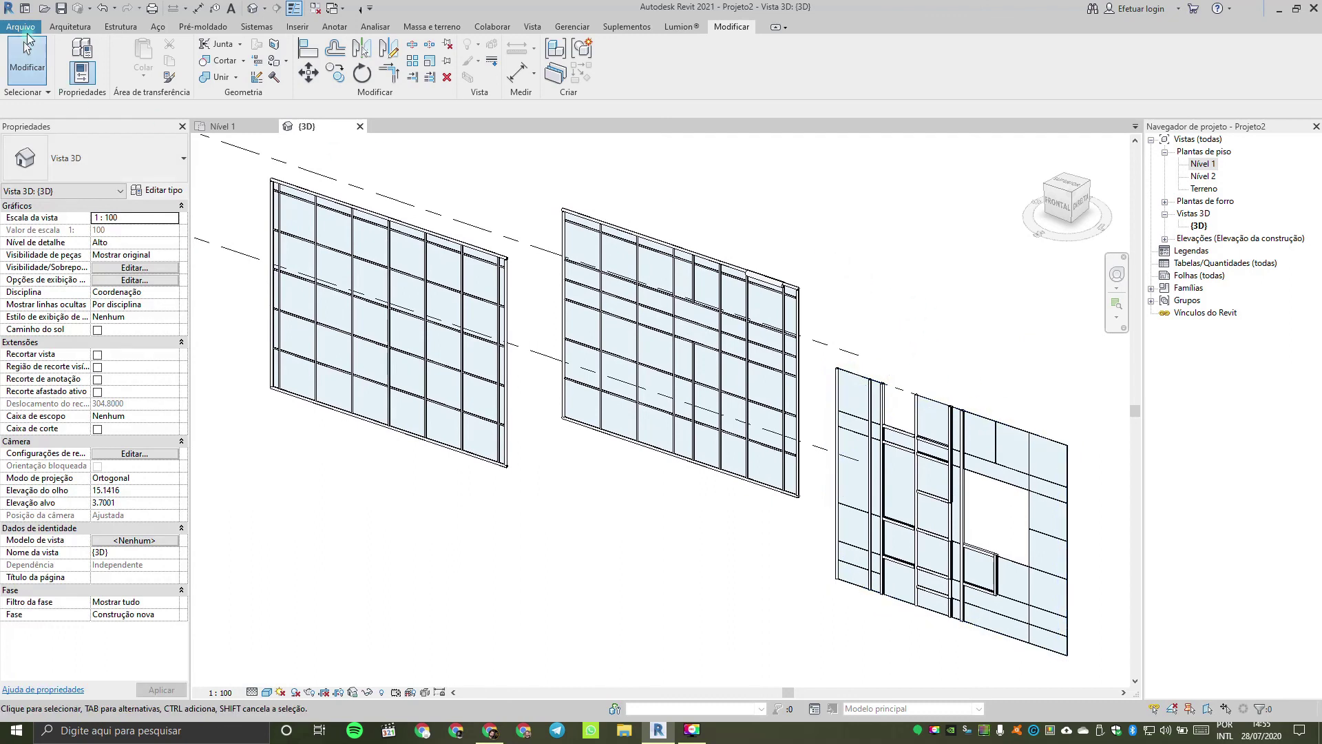
Step: Open the template selection for a new family and preview Painel de parede cortina métrico.rft
{"action": "left_click", "coordinate": [18, 28]}
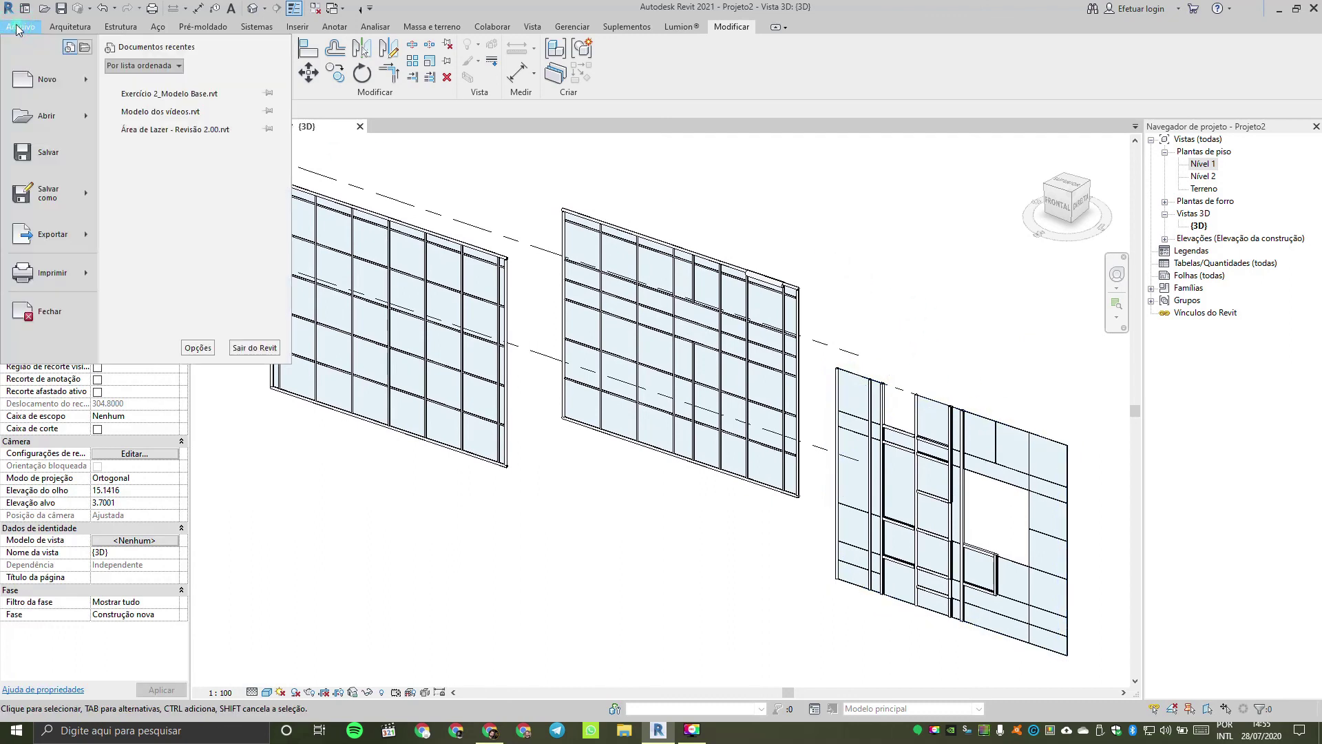
{"action": "mouse_move", "coordinate": [87, 80]}
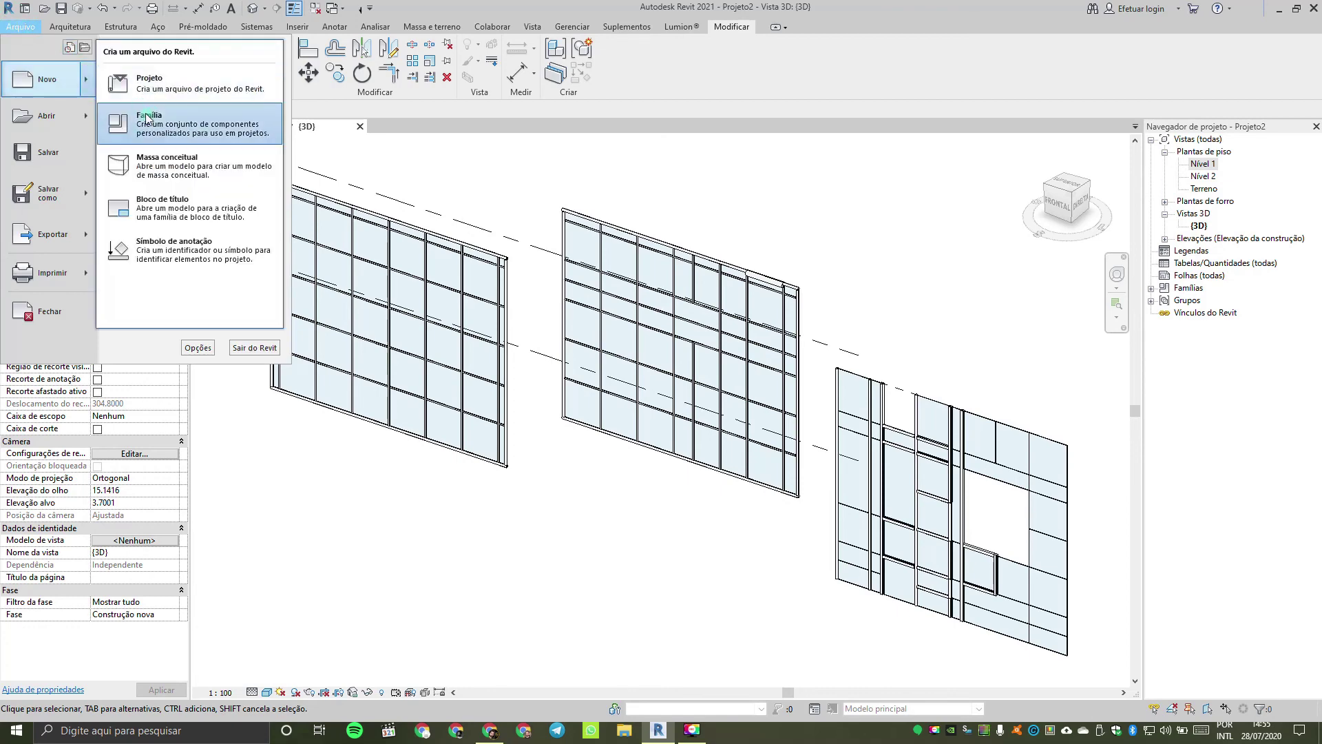
{"action": "left_click", "coordinate": [159, 148]}
{"action": "left_click_drag", "start_coordinate": [768, 207], "coordinate": [769, 339]}
{"action": "left_click", "coordinate": [530, 303]}
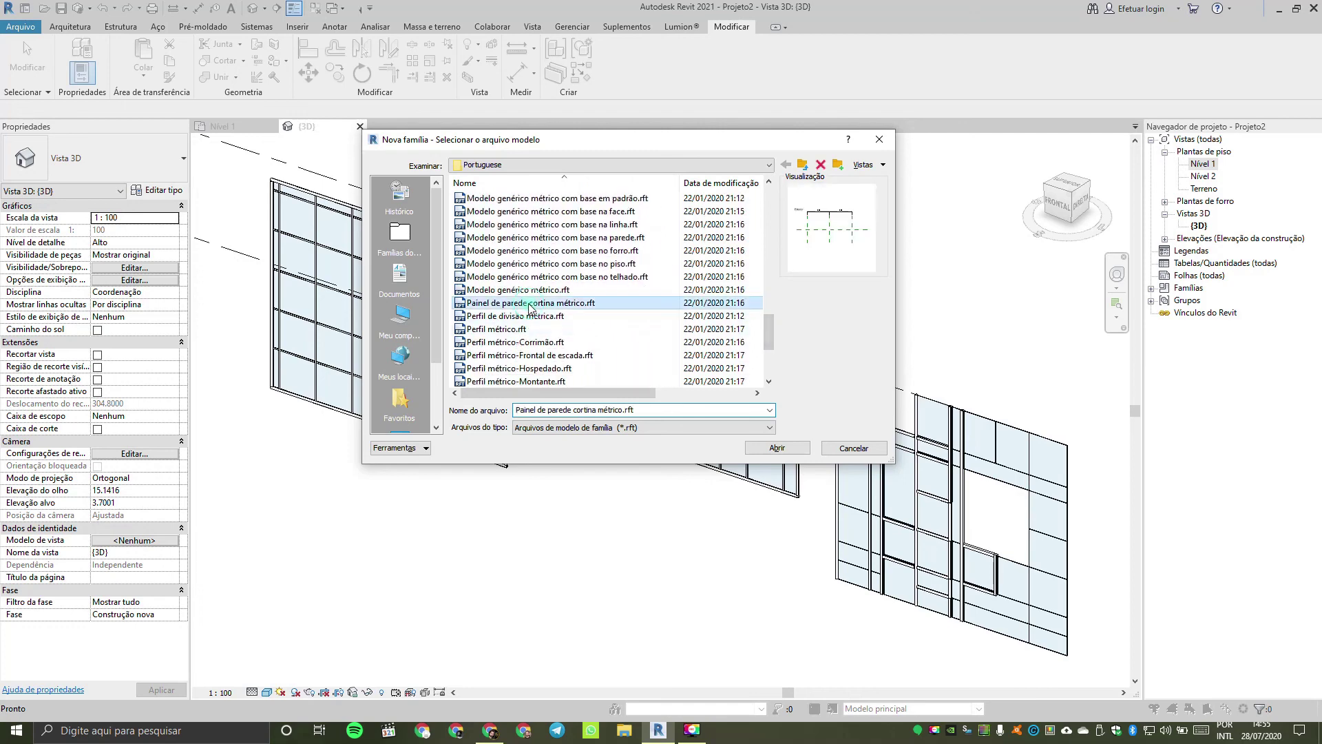
Step: Preview the templates Porta métrica - Parede cortina.rft and Janela métrica - Parede cortina.rft, and cancel the new family
{"action": "left_click_drag", "start_coordinate": [769, 337], "coordinate": [769, 354]}
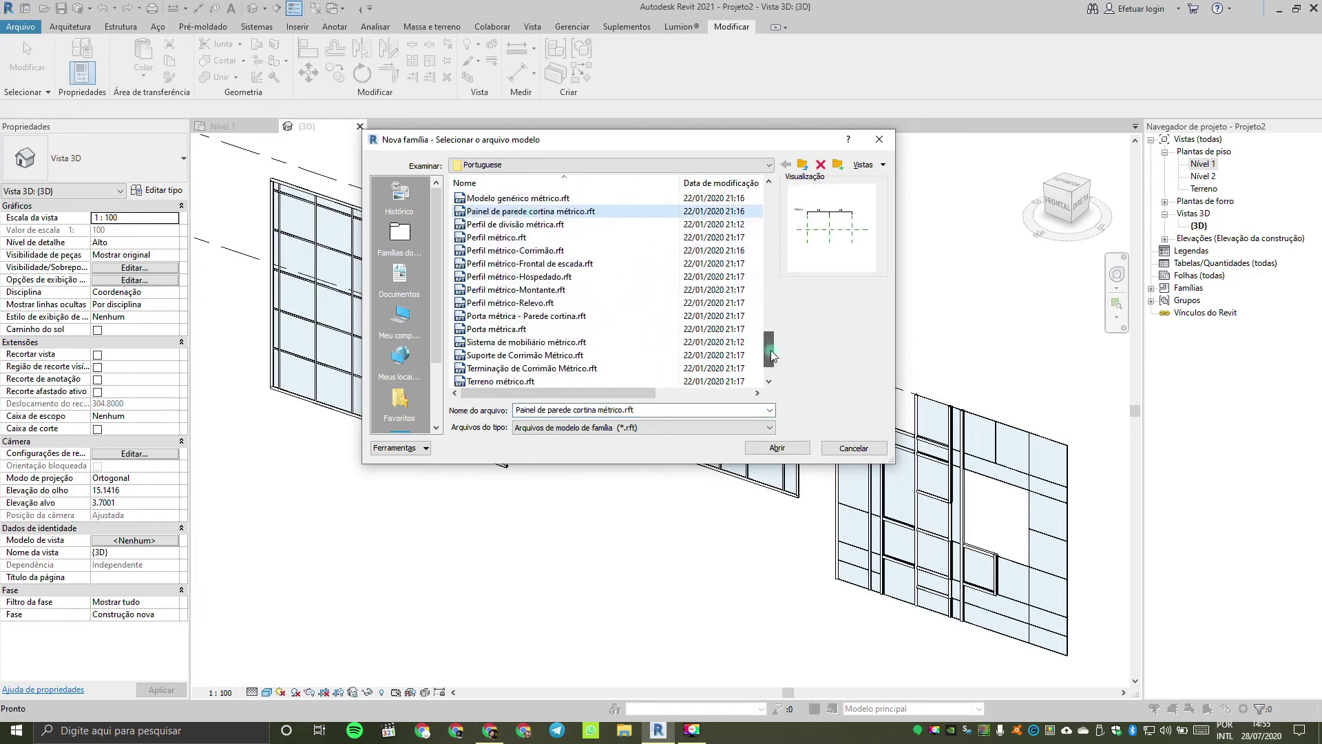
{"action": "left_click", "coordinate": [552, 322]}
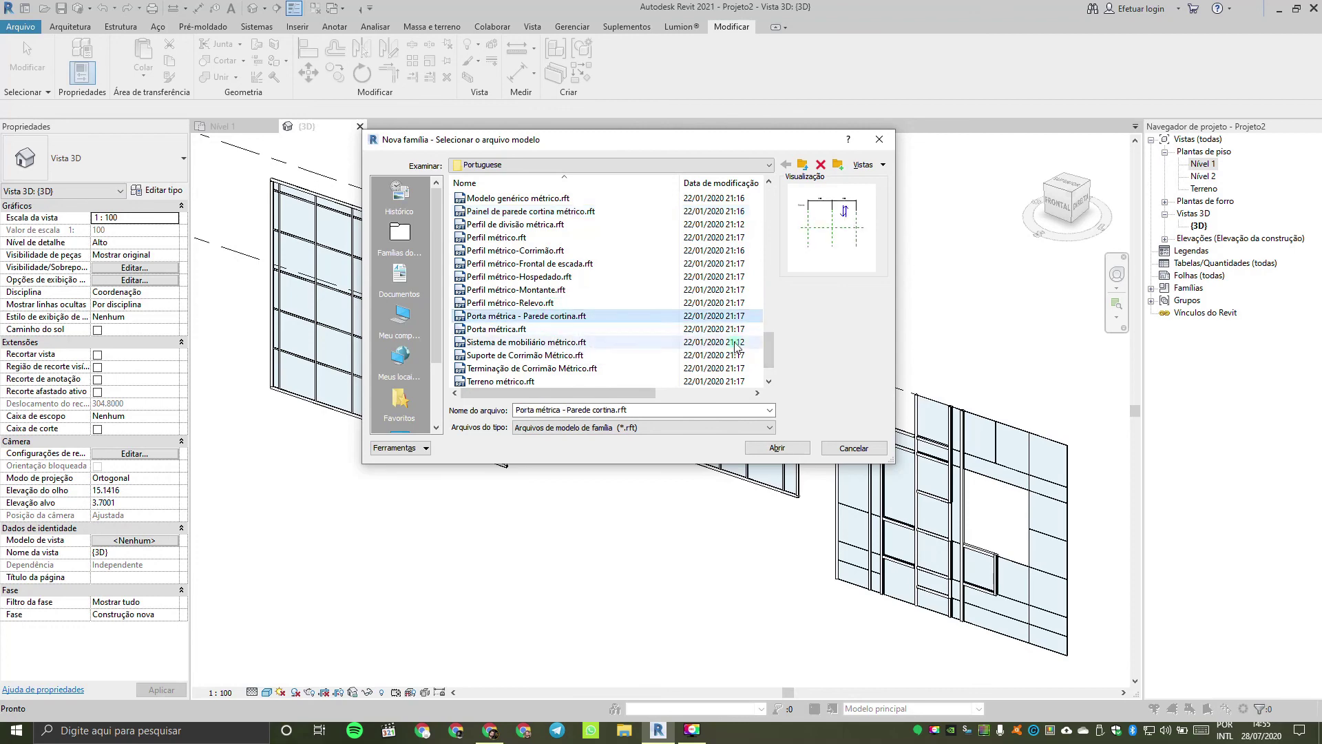
{"action": "left_click_drag", "start_coordinate": [769, 348], "coordinate": [754, 268]}
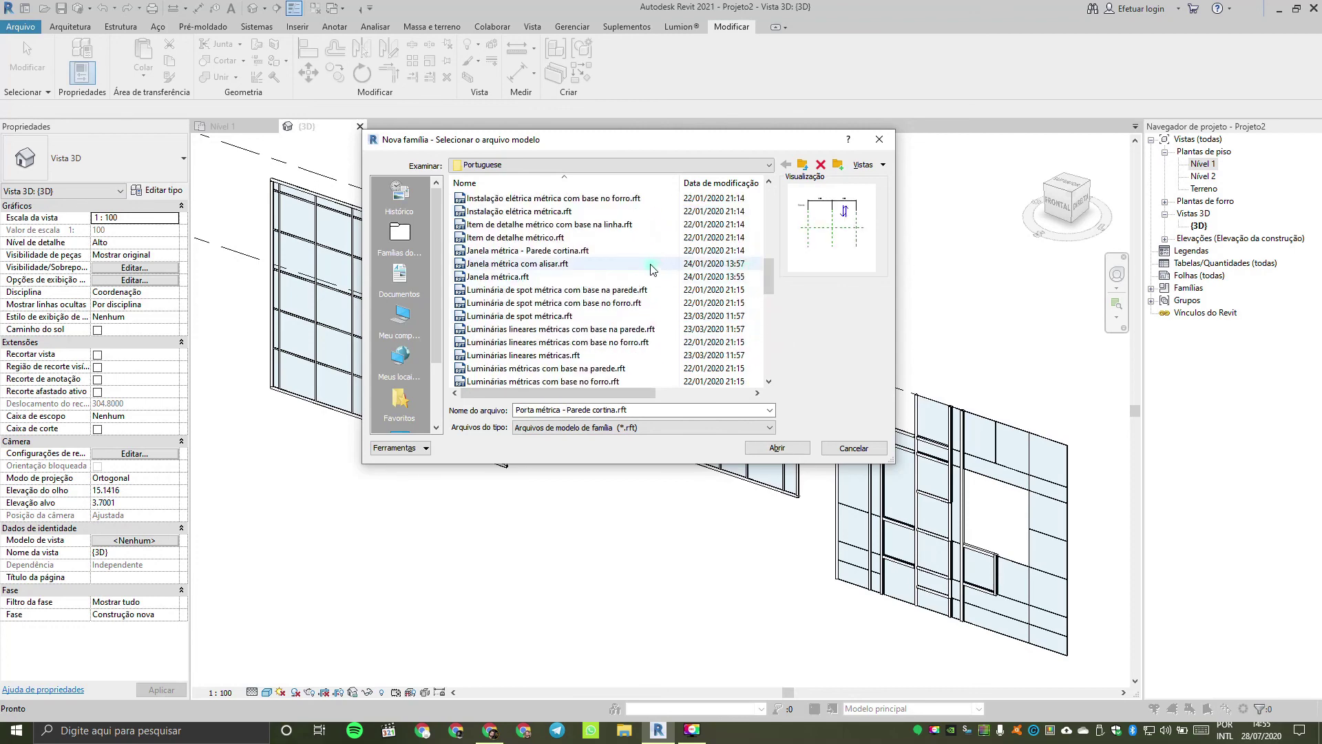
{"action": "left_click", "coordinate": [537, 250]}
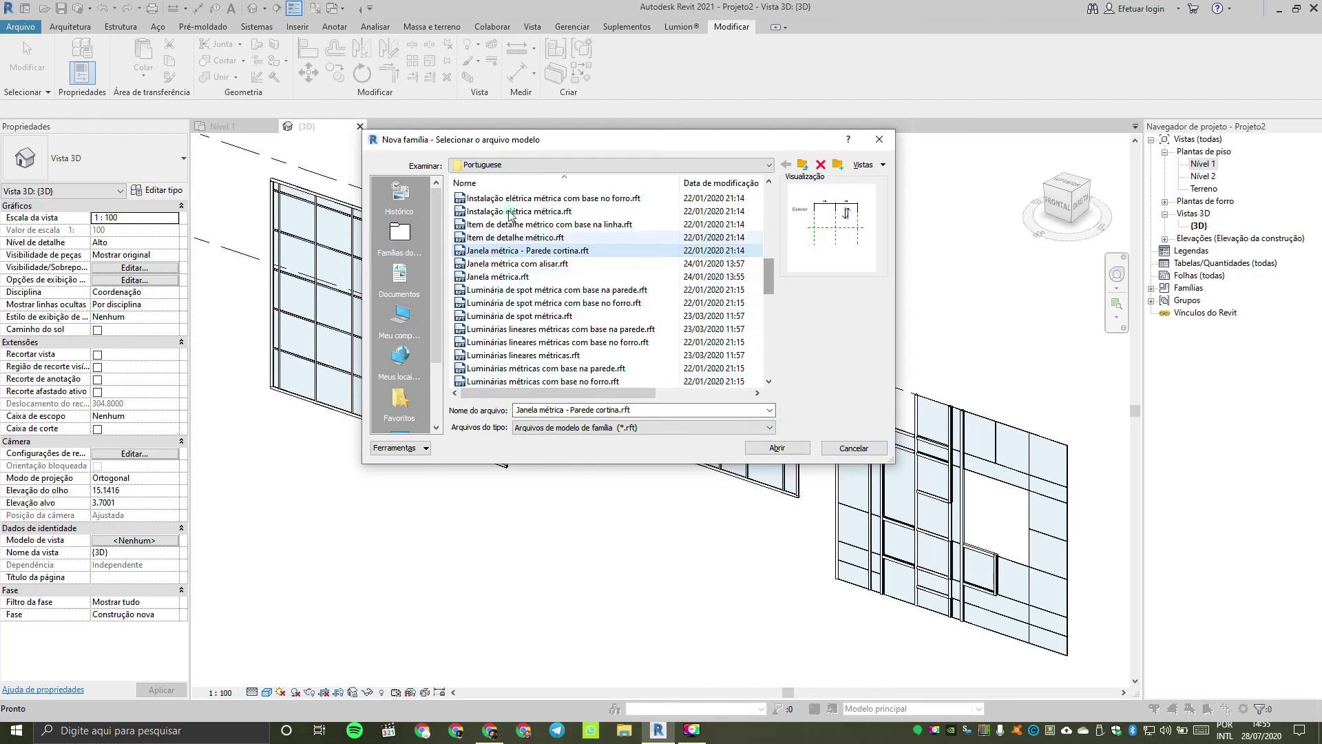
{"action": "left_click", "coordinate": [854, 448]}
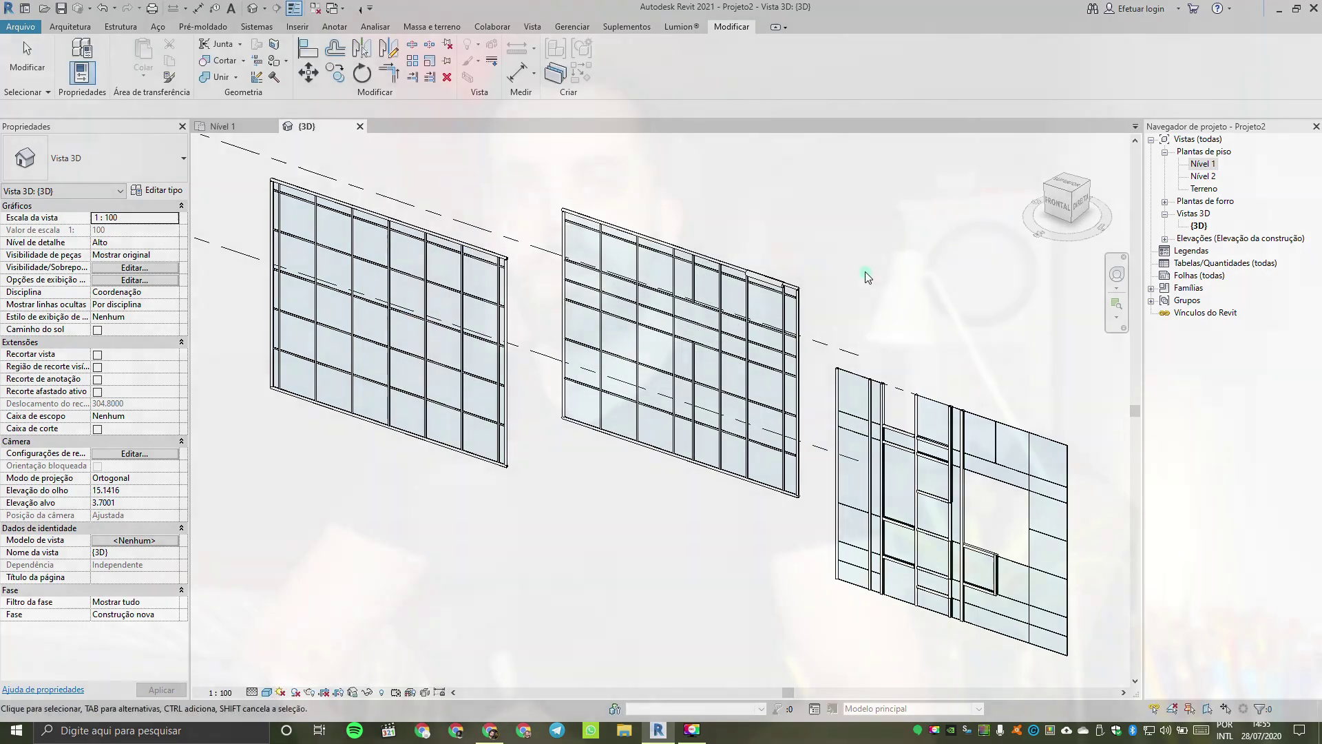